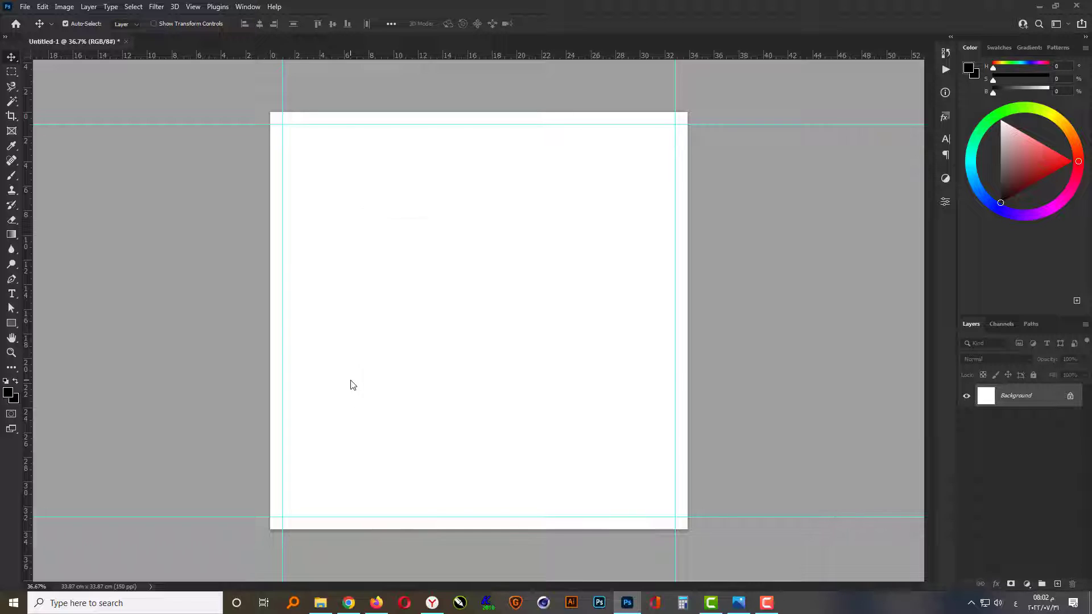
Unlock the background layer and give it a gradient overlay using the orange-to-yellow preset gradient.
{"action": "key", "text": "ctrl+0"}
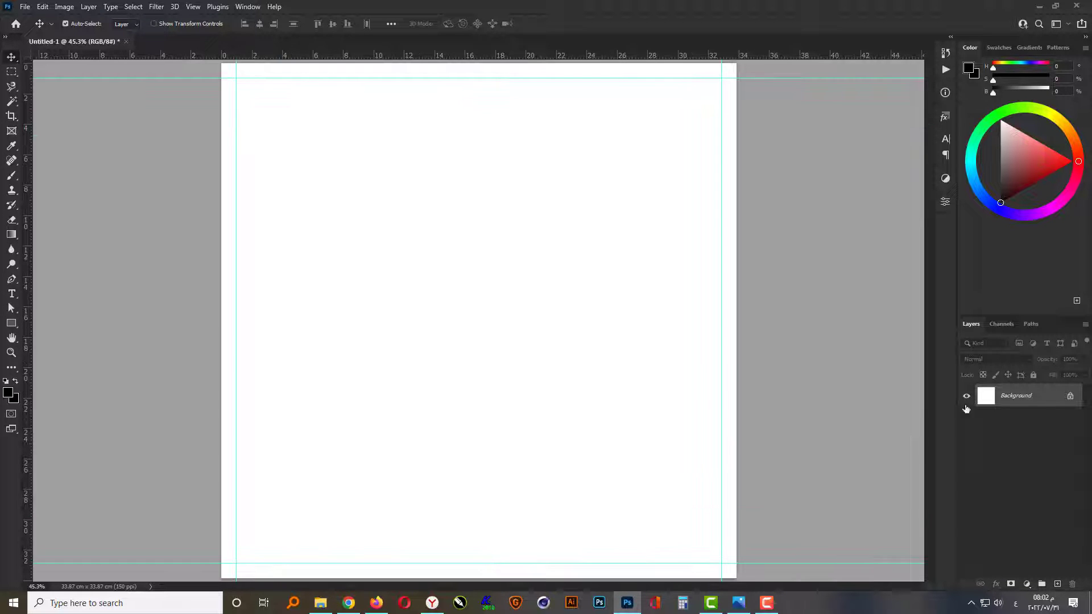
{"action": "left_click", "coordinate": [1068, 396]}
{"action": "left_click", "coordinate": [996, 584]}
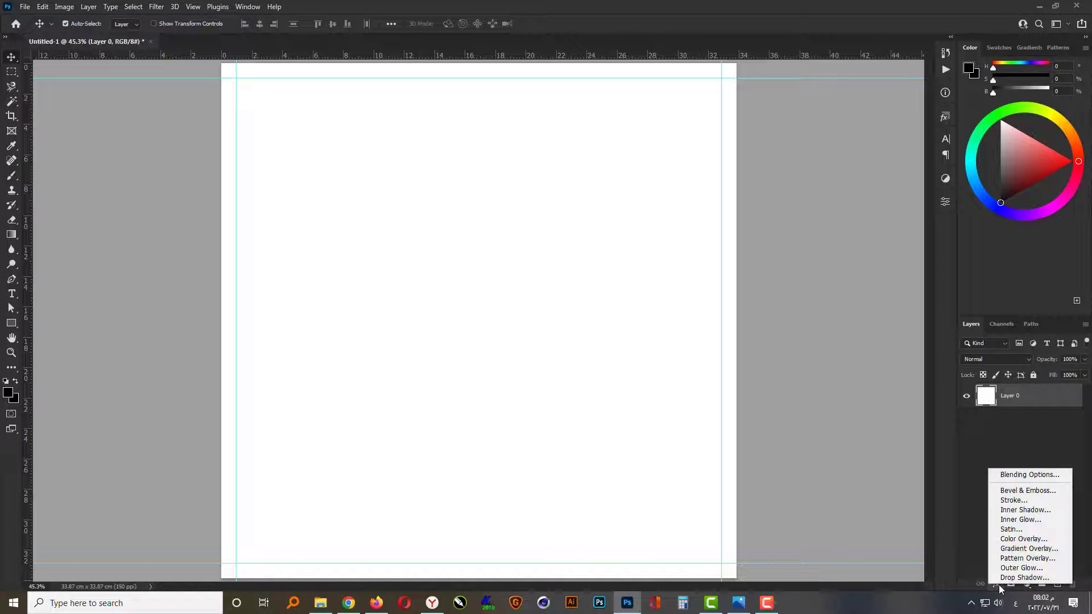
{"action": "left_click", "coordinate": [1023, 549]}
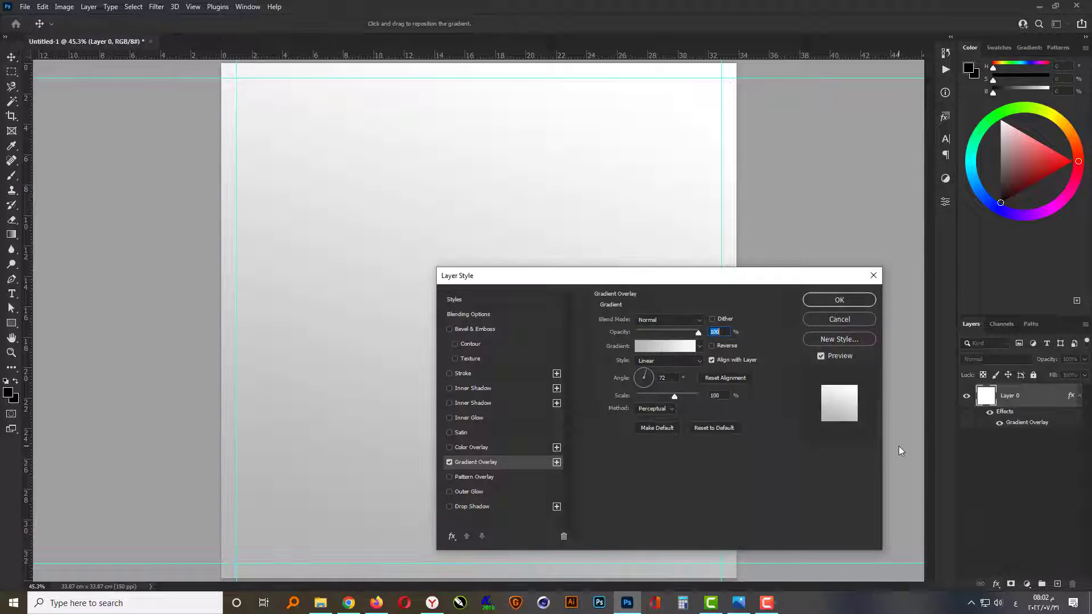
{"action": "left_click", "coordinate": [663, 347]}
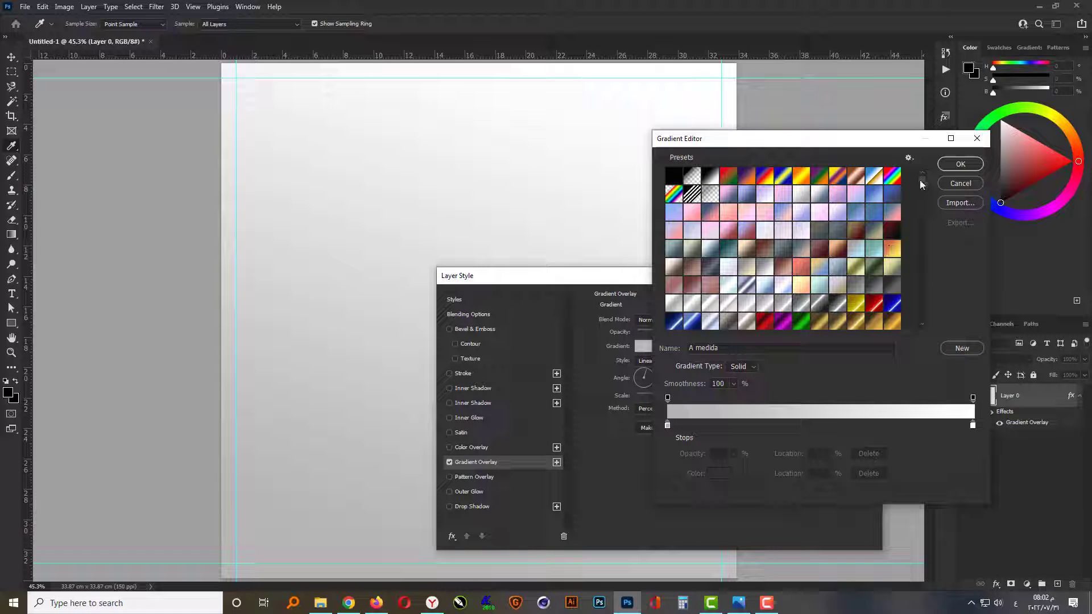
{"action": "left_click_drag", "start_coordinate": [922, 182], "coordinate": [923, 320]}
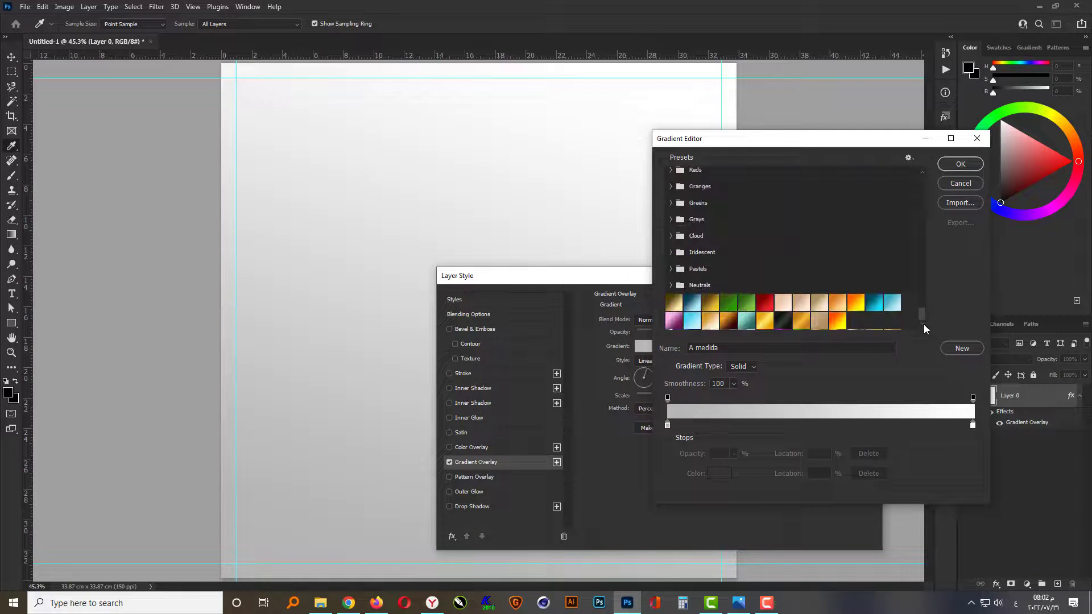
{"action": "left_click", "coordinate": [837, 321]}
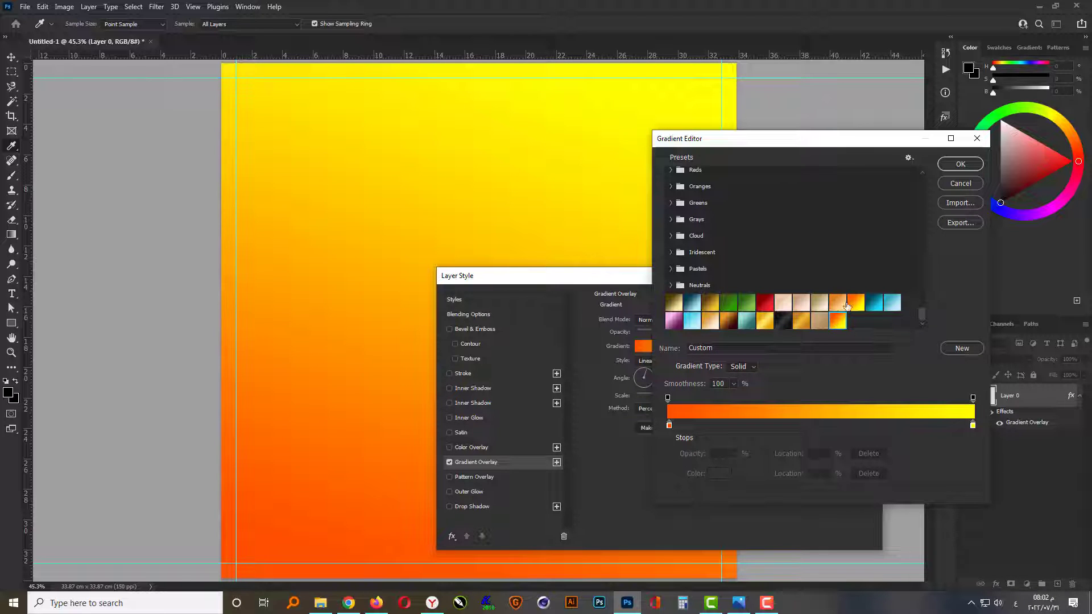
{"action": "left_click", "coordinate": [960, 165]}
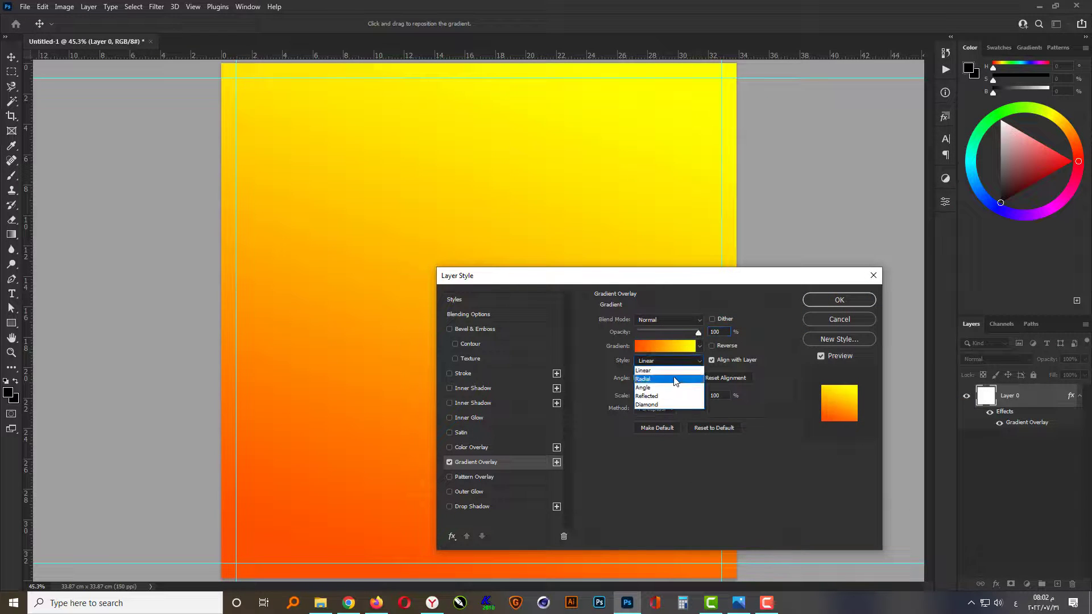
Make the gradient overlay Radial and reversed, with a 45° angle and 110% scale, and lock the layer.
{"action": "left_click", "coordinate": [672, 379]}
{"action": "left_click", "coordinate": [713, 346]}
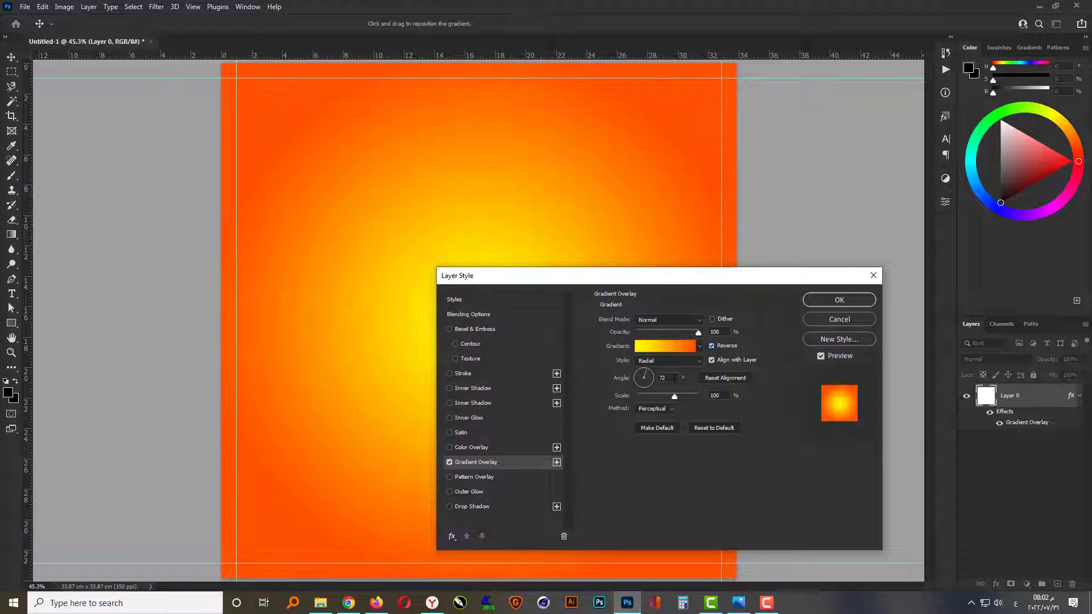
{"action": "type", "text": "45"}
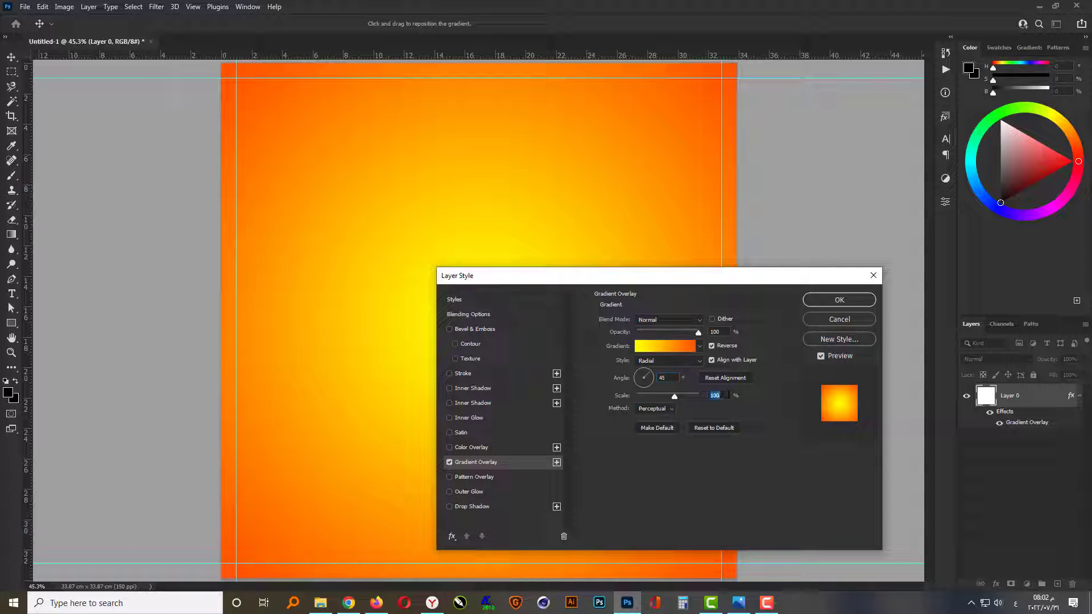
{"action": "type", "text": "110"}
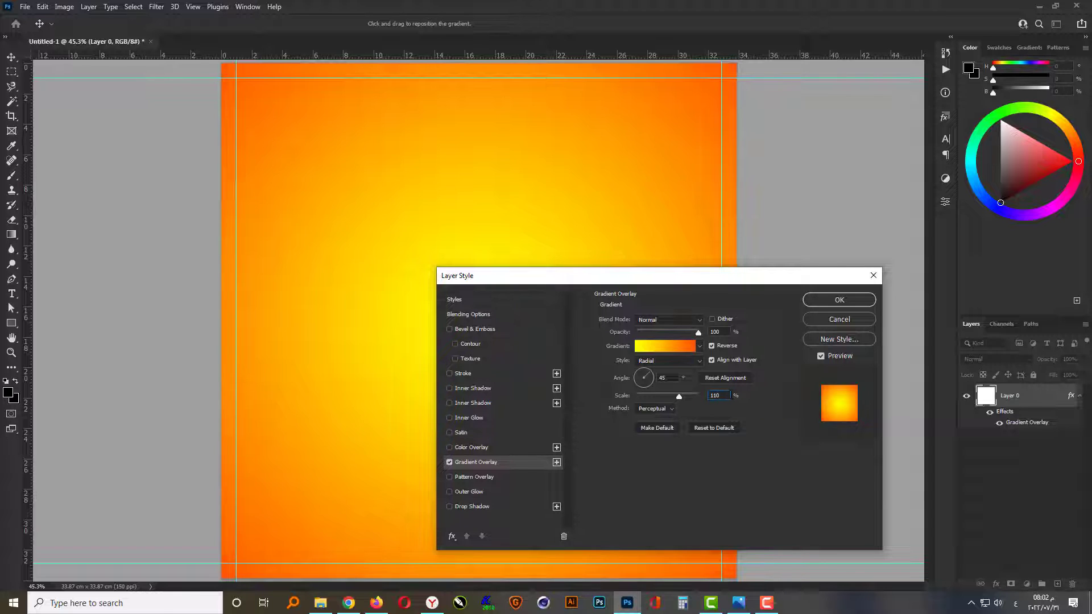
{"action": "key", "text": "Return"}
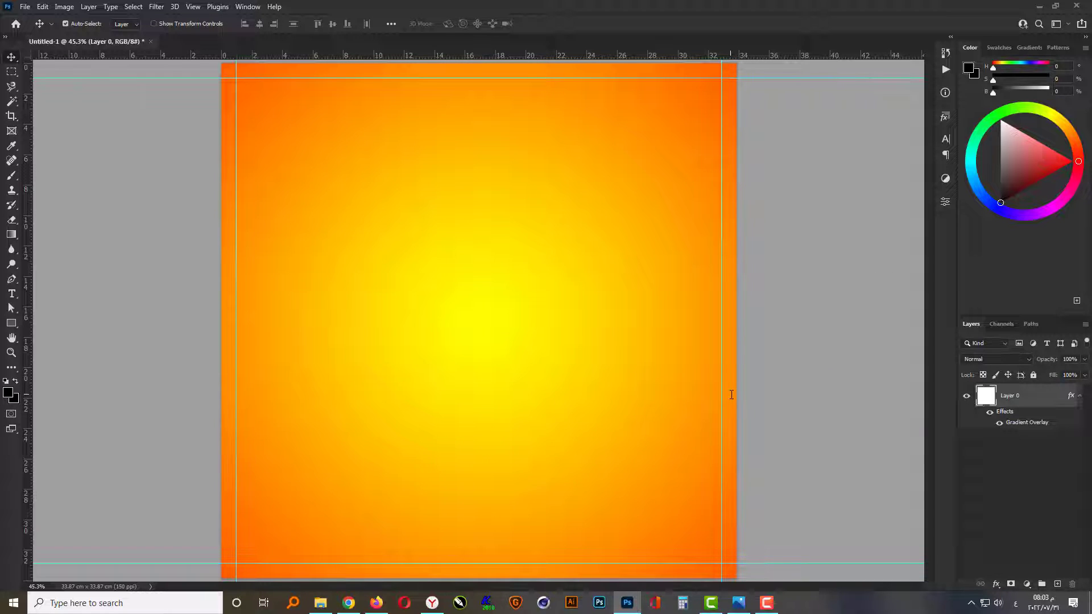
{"action": "left_click", "coordinate": [1034, 376]}
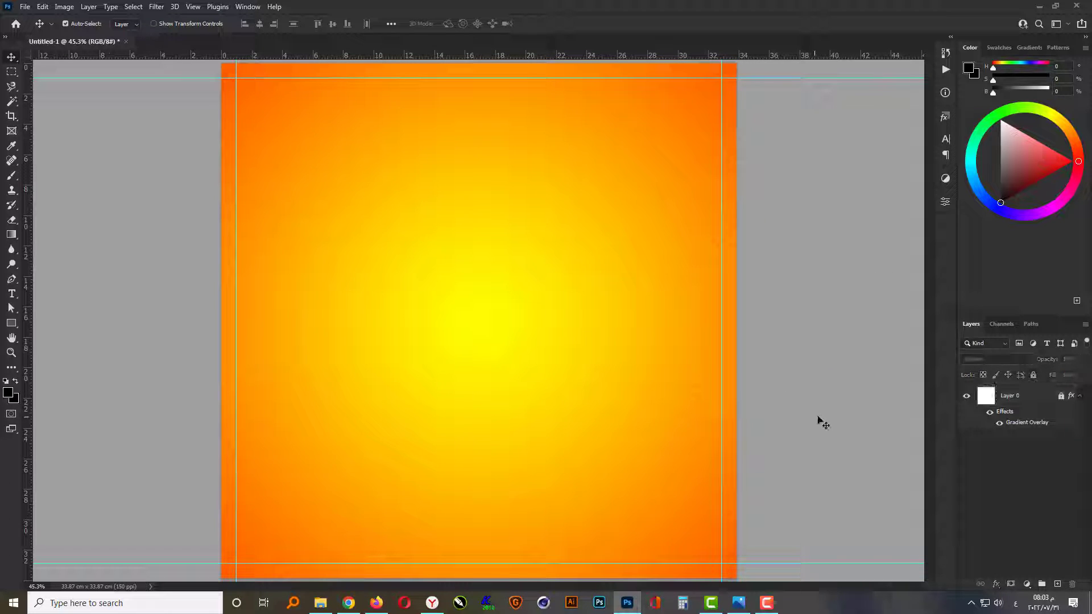
Add a new layer and choose the 1266 px light-burst brush preset for the Brush tool.
{"action": "left_click", "coordinate": [1056, 584]}
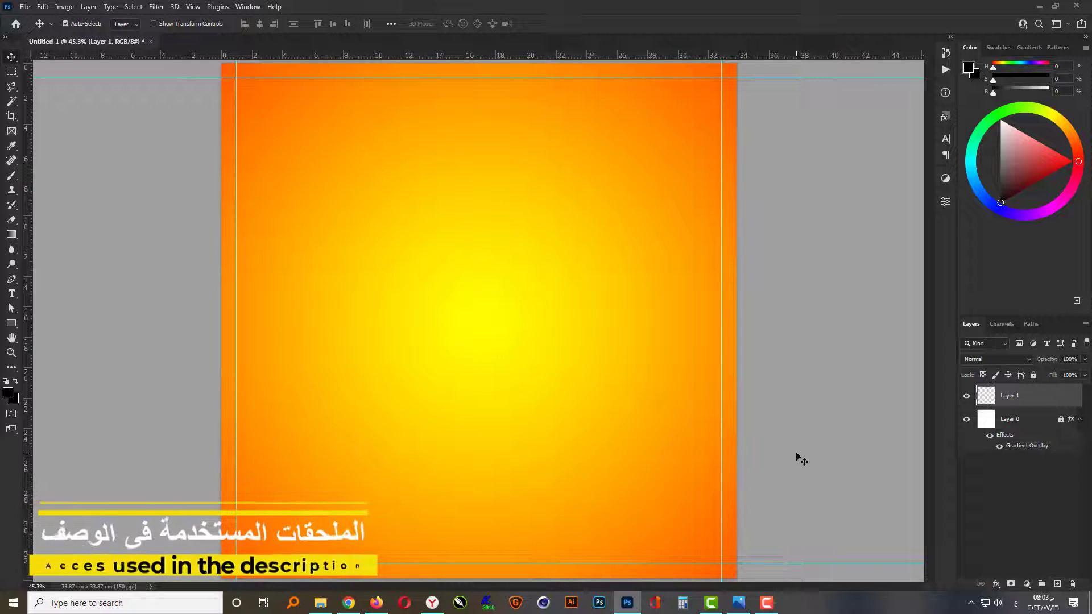
{"action": "left_click", "coordinate": [12, 176]}
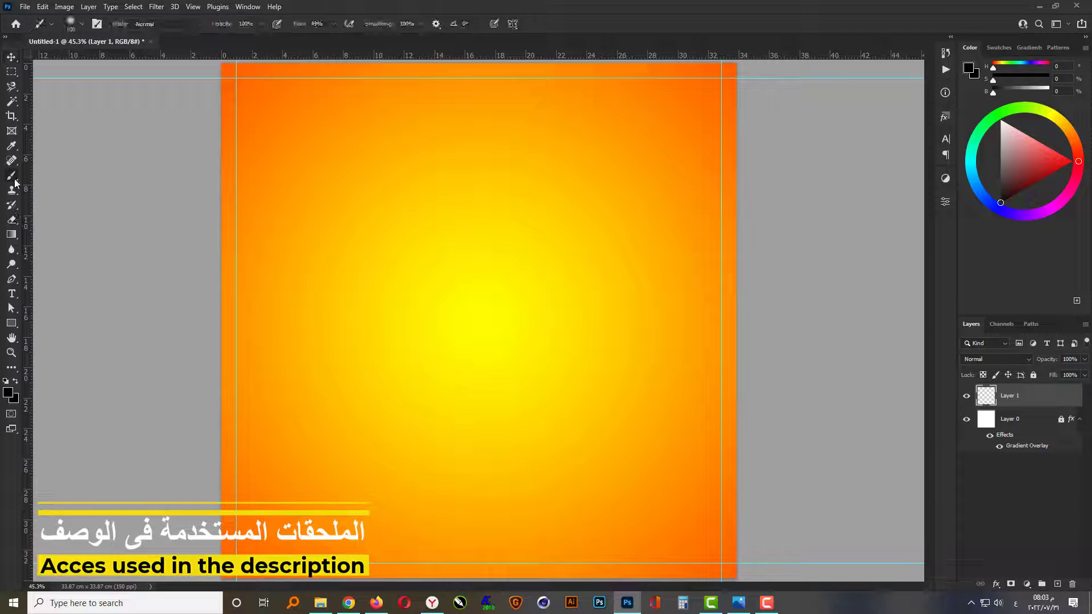
{"action": "right_click", "coordinate": [480, 286]}
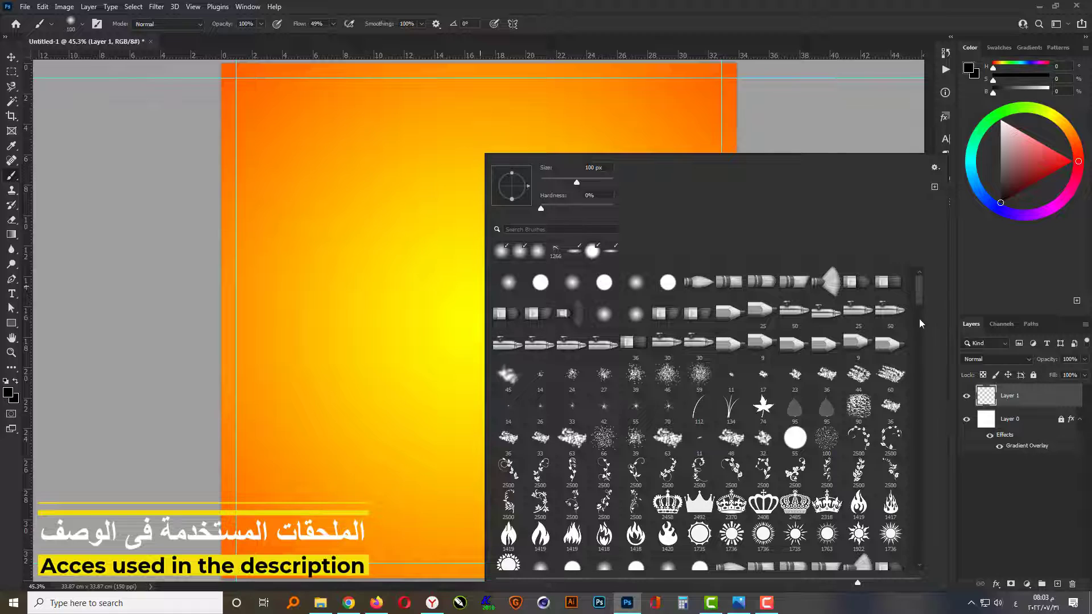
{"action": "left_click_drag", "start_coordinate": [920, 320], "coordinate": [930, 510]}
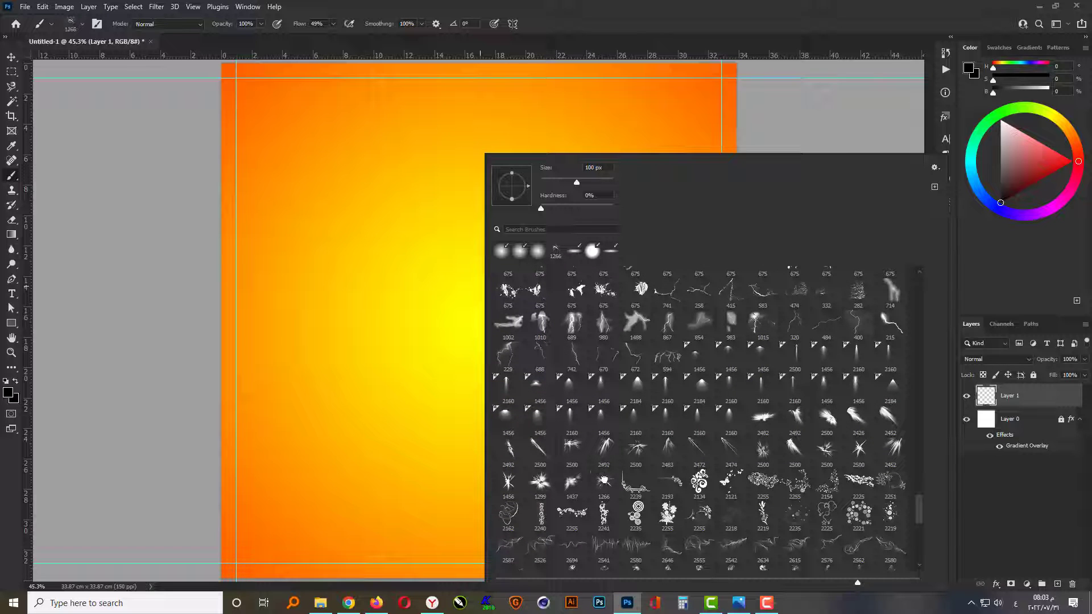
{"action": "left_click", "coordinate": [603, 482]}
Set the foreground colour to RGB 255, 240, 70 and stamp the light burst near the canvas centre.
{"action": "left_click", "coordinate": [9, 393]}
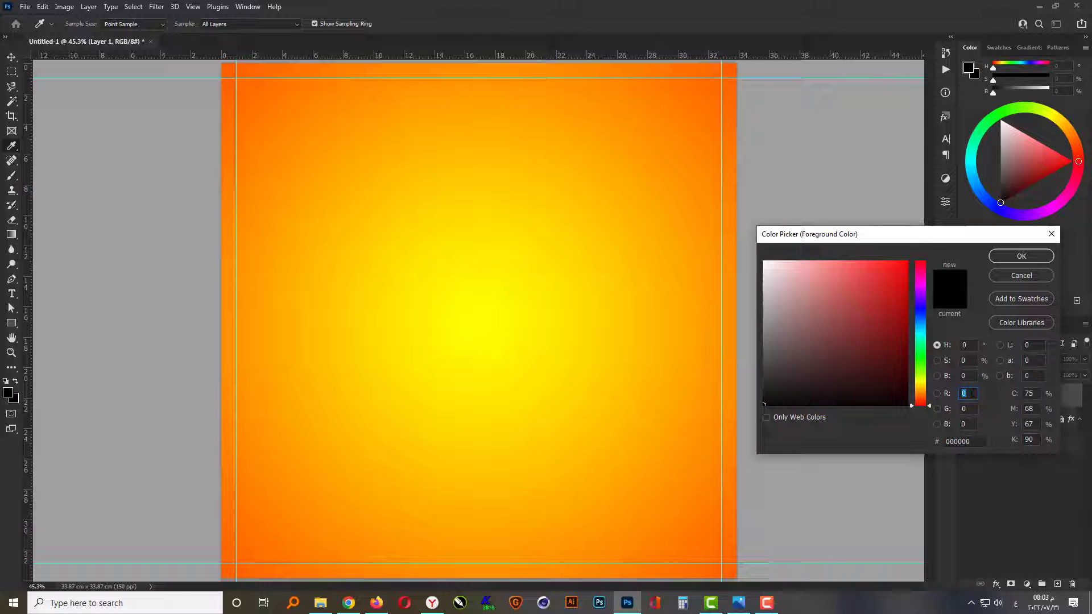
{"action": "type", "text": "255"}
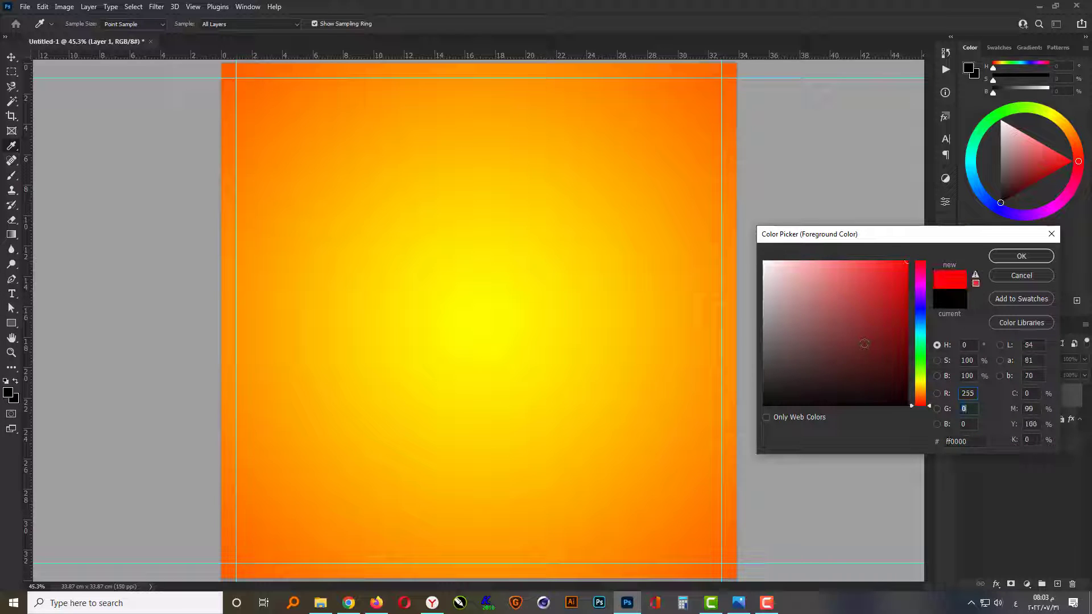
{"action": "type", "text": "240"}
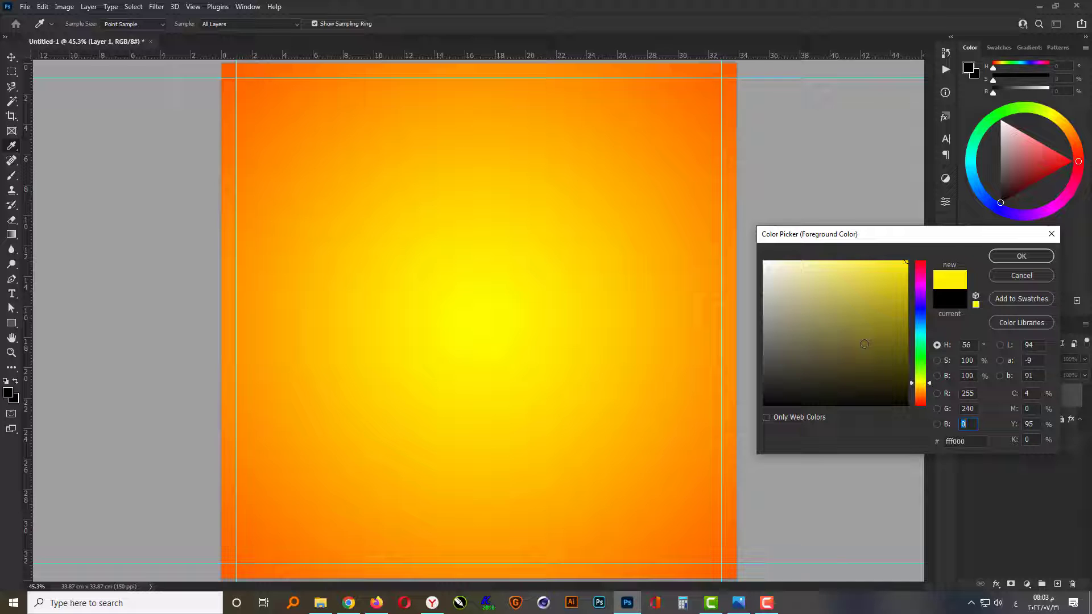
{"action": "type", "text": "70"}
{"action": "key", "text": "Return"}
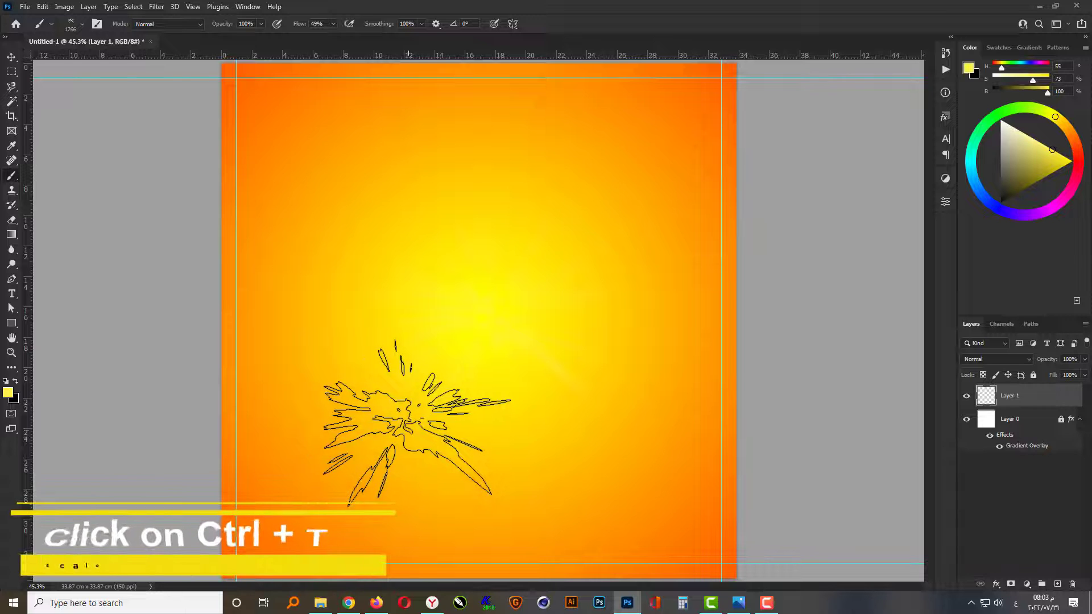
Enlarge the light burst well past the canvas edges, rotate it about -166°, and clear the canvas selection.
{"action": "key", "text": "v"}
{"action": "key", "text": "ctrl+t"}
{"action": "scroll", "coordinate": [434, 315], "scroll_direction": "down", "scroll_amount": 3}
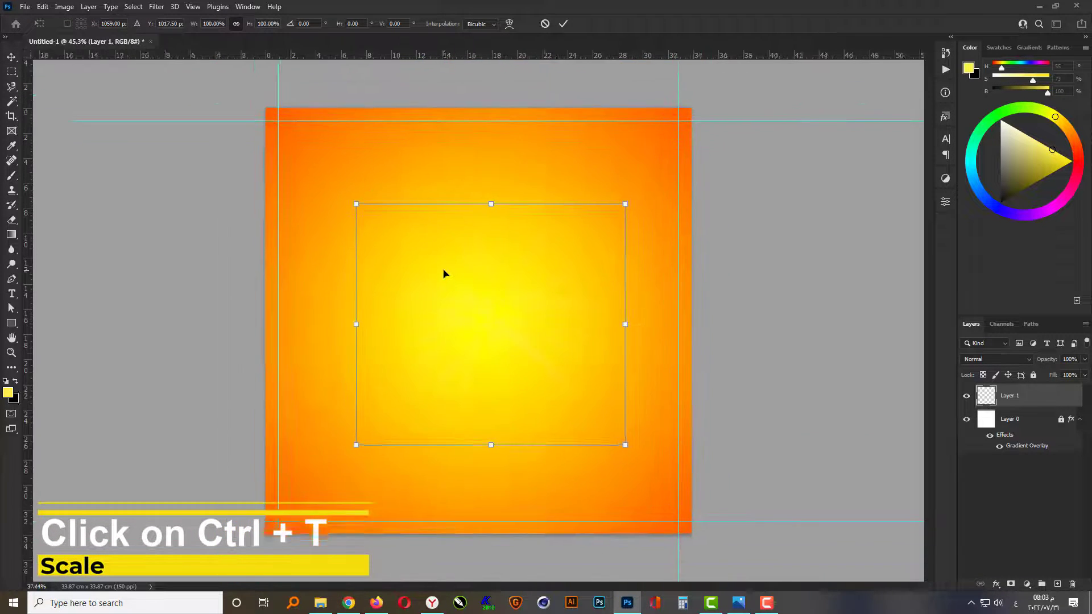
{"action": "left_click_drag", "start_coordinate": [602, 424], "coordinate": [888, 578]}
{"action": "scroll", "coordinate": [578, 326], "scroll_direction": "down", "scroll_amount": 2}
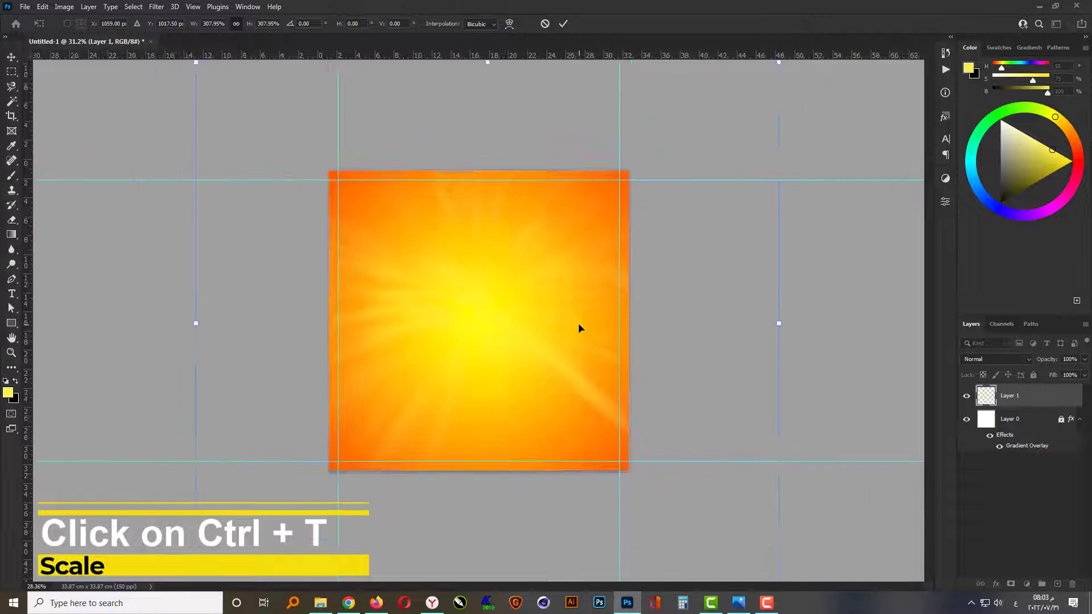
{"action": "left_click_drag", "start_coordinate": [732, 529], "coordinate": [321, 82]}
{"action": "scroll", "coordinate": [334, 215], "scroll_direction": "down", "scroll_amount": 1}
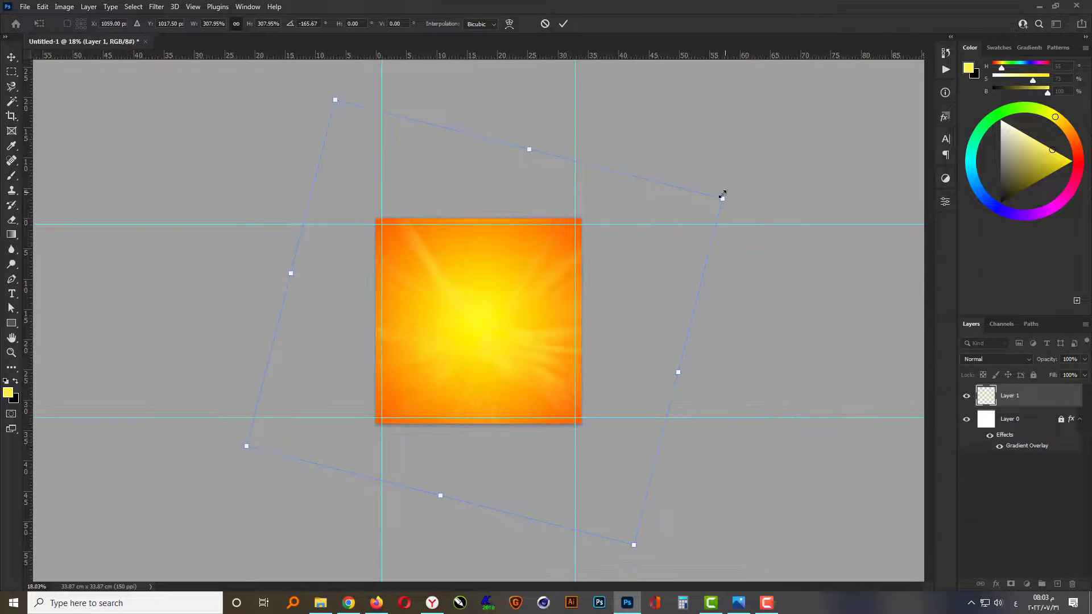
{"action": "left_click_drag", "start_coordinate": [723, 195], "coordinate": [751, 173]}
{"action": "key", "text": "Return"}
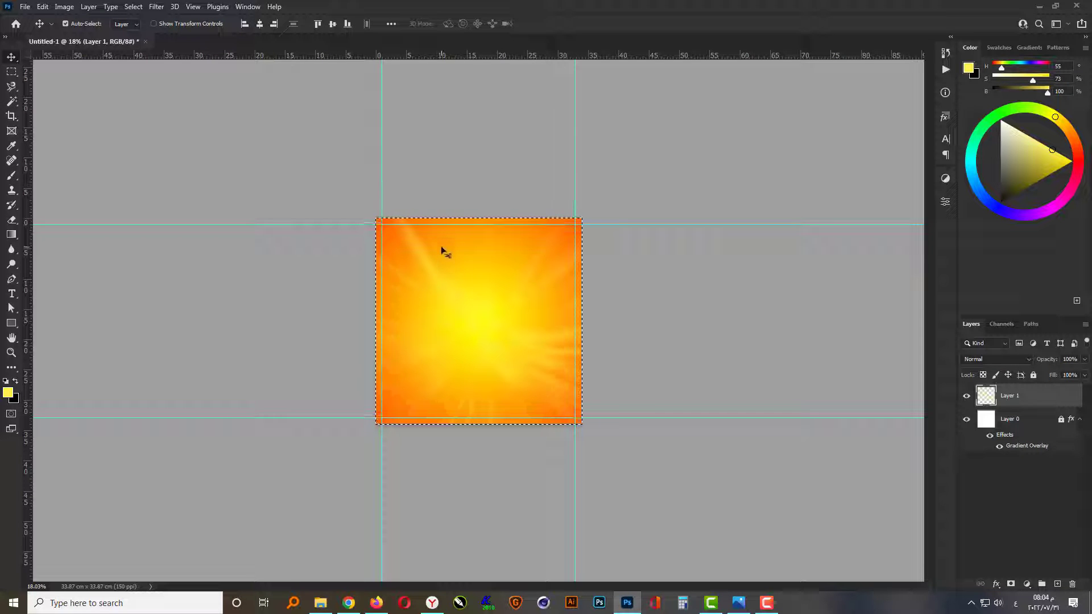
{"action": "key", "text": "ctrl+d"}
{"action": "key", "text": "ctrl+0"}
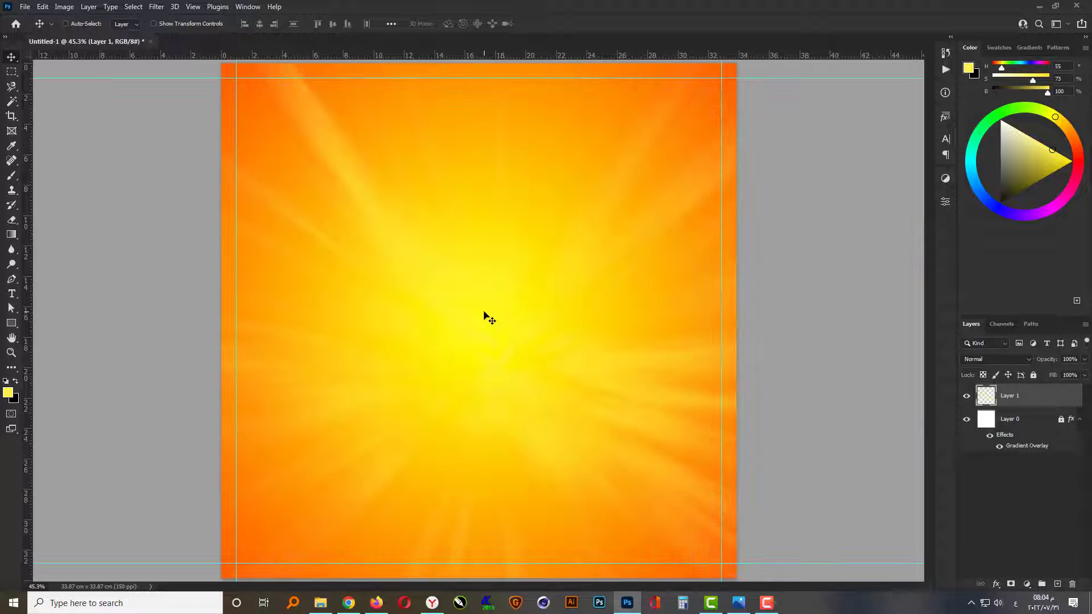
Set the light-burst layer to Color Dodge blending at 80% opacity and lock the layer.
{"action": "key", "text": "ctrl"}
{"action": "left_click", "coordinate": [503, 354], "text": "ctrl"}
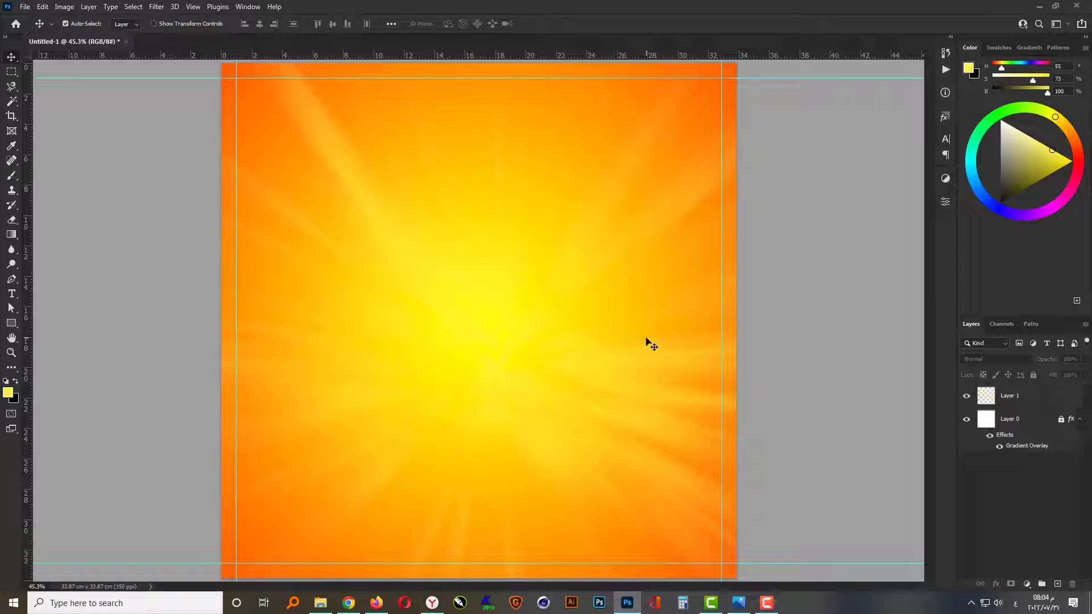
{"action": "left_click", "coordinate": [654, 349]}
{"action": "left_click", "coordinate": [1000, 361]}
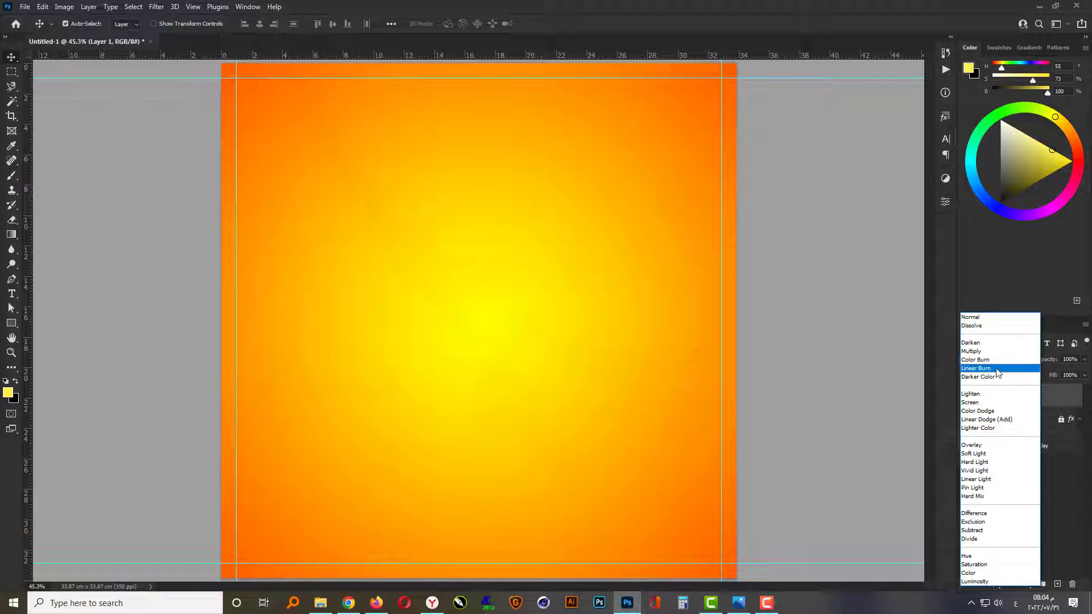
{"action": "left_click", "coordinate": [992, 412]}
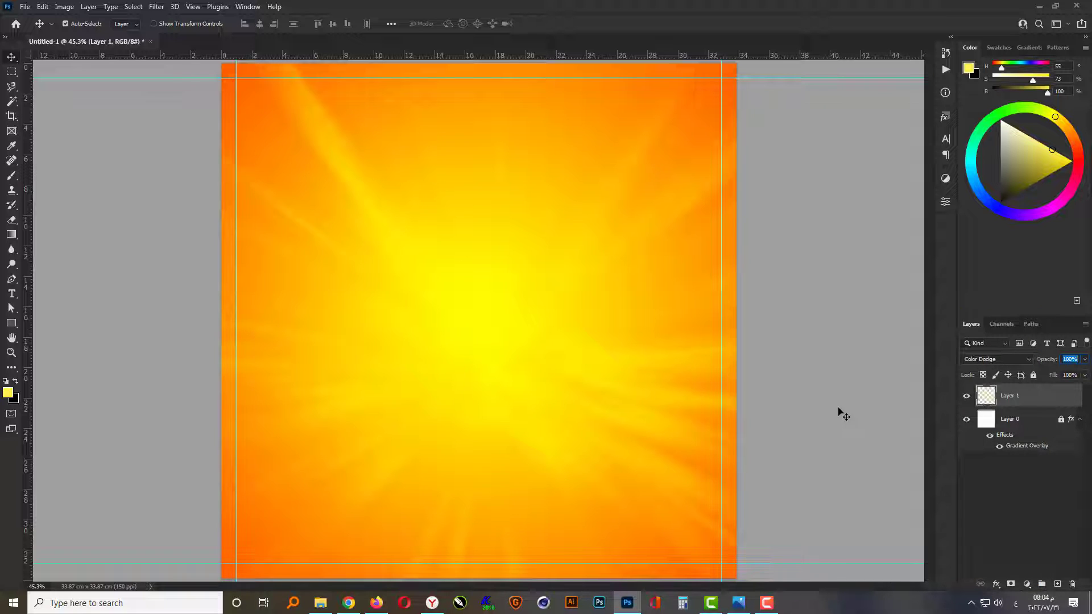
{"action": "type", "text": "80"}
{"action": "left_click", "coordinate": [818, 426]}
{"action": "left_click", "coordinate": [1011, 399]}
{"action": "left_click", "coordinate": [1034, 375]}
{"action": "left_click", "coordinate": [822, 423]}
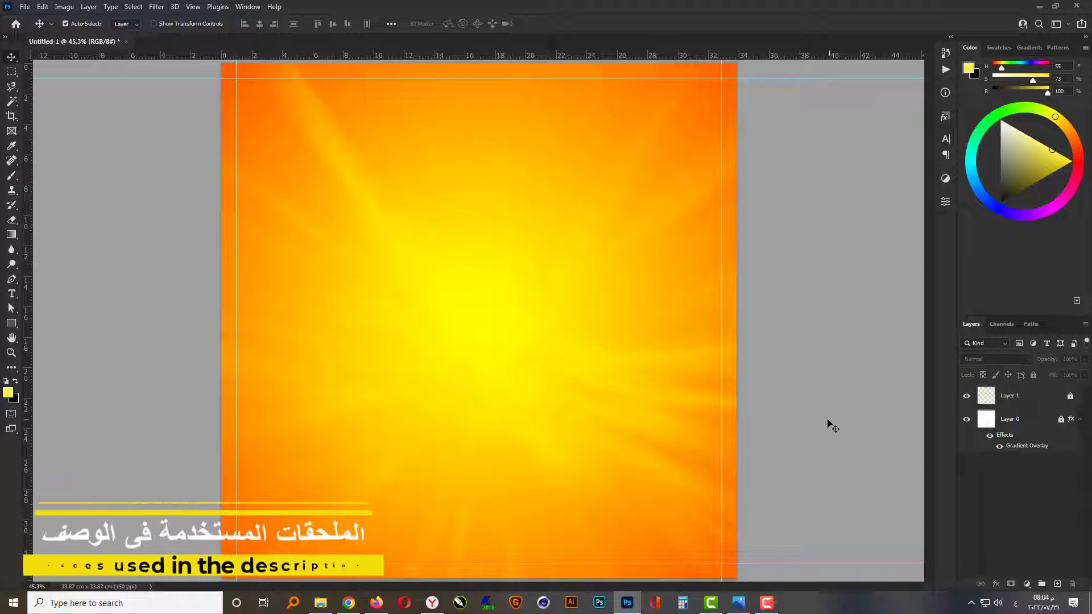
Place the pizza image from the file folder, enlarge it, and move it down to the lower middle of the canvas.
{"action": "left_click", "coordinate": [321, 603]}
{"action": "left_click_drag", "start_coordinate": [323, 94], "coordinate": [558, 427]}
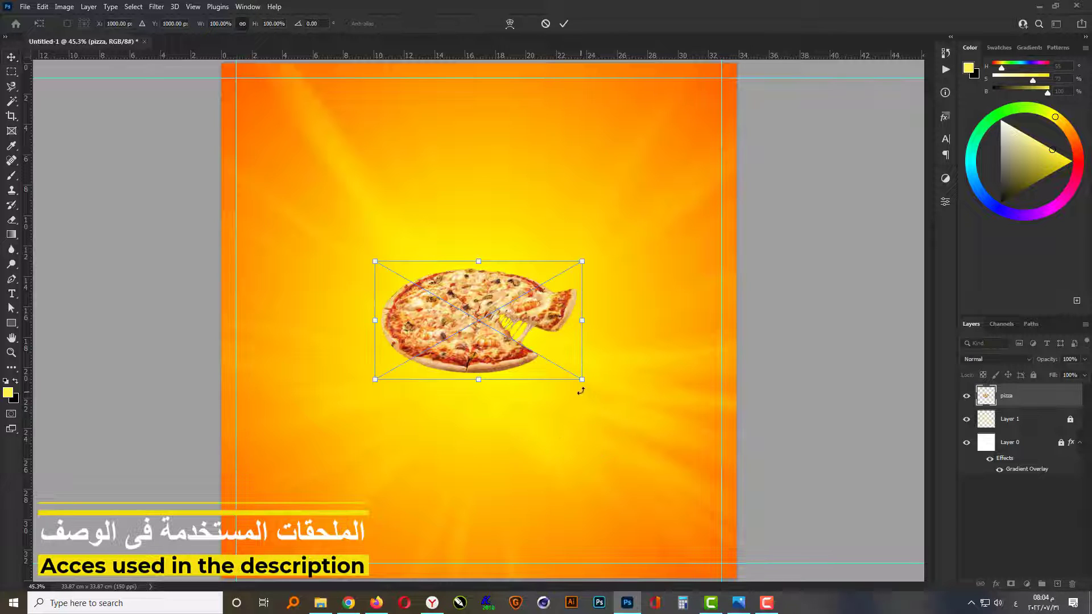
{"action": "left_click_drag", "start_coordinate": [581, 380], "coordinate": [632, 397]}
{"action": "key", "text": "Return"}
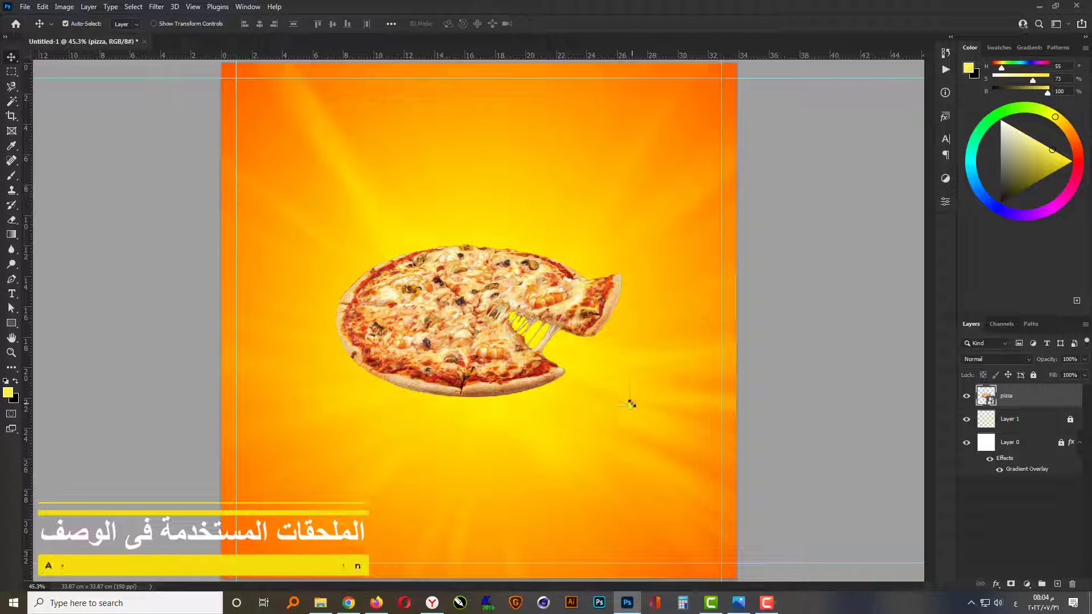
{"action": "left_click_drag", "start_coordinate": [474, 348], "coordinate": [481, 470]}
Place the Woman image from the file folder, scale it down around its centre, and move its layer below the pizza layer.
{"action": "left_click", "coordinate": [322, 596]}
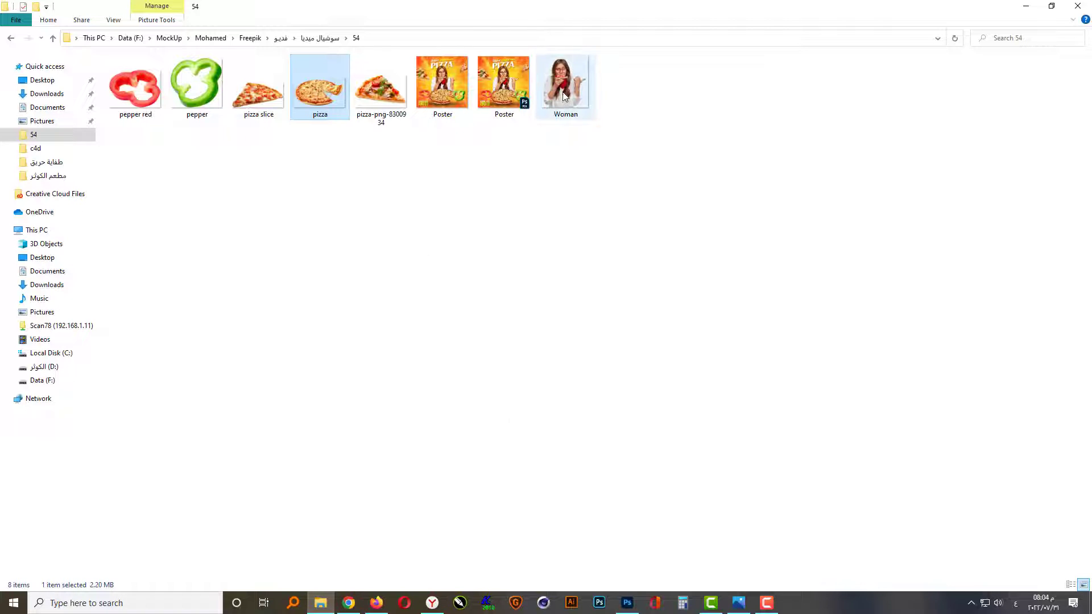
{"action": "left_click_drag", "start_coordinate": [565, 85], "coordinate": [531, 383]}
{"action": "key", "text": "ctrl+0"}
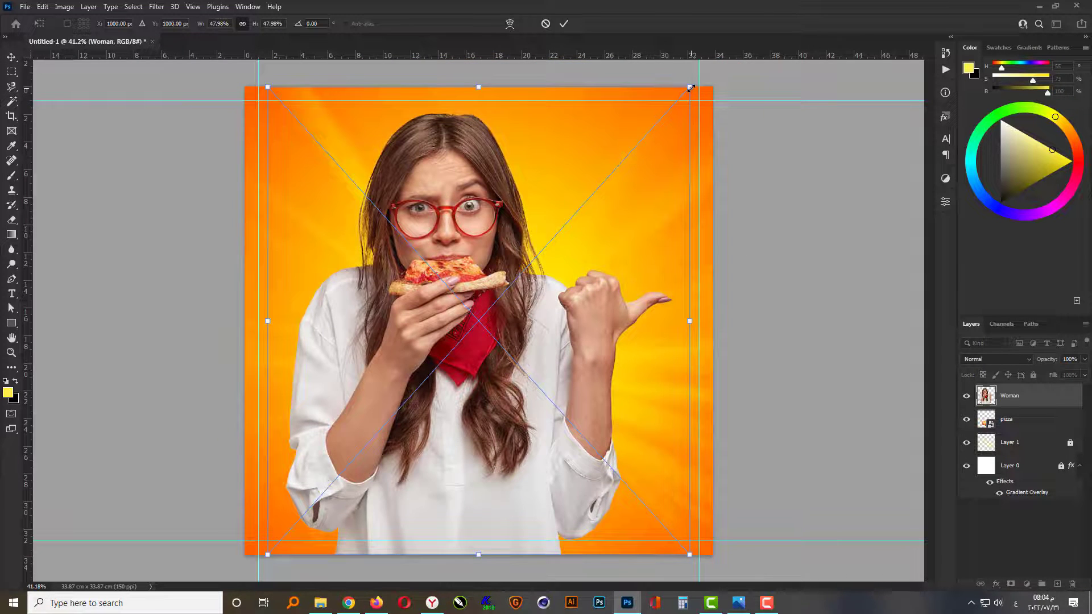
{"action": "left_click_drag", "start_coordinate": [691, 88], "coordinate": [620, 167]}
{"action": "key", "text": "Return"}
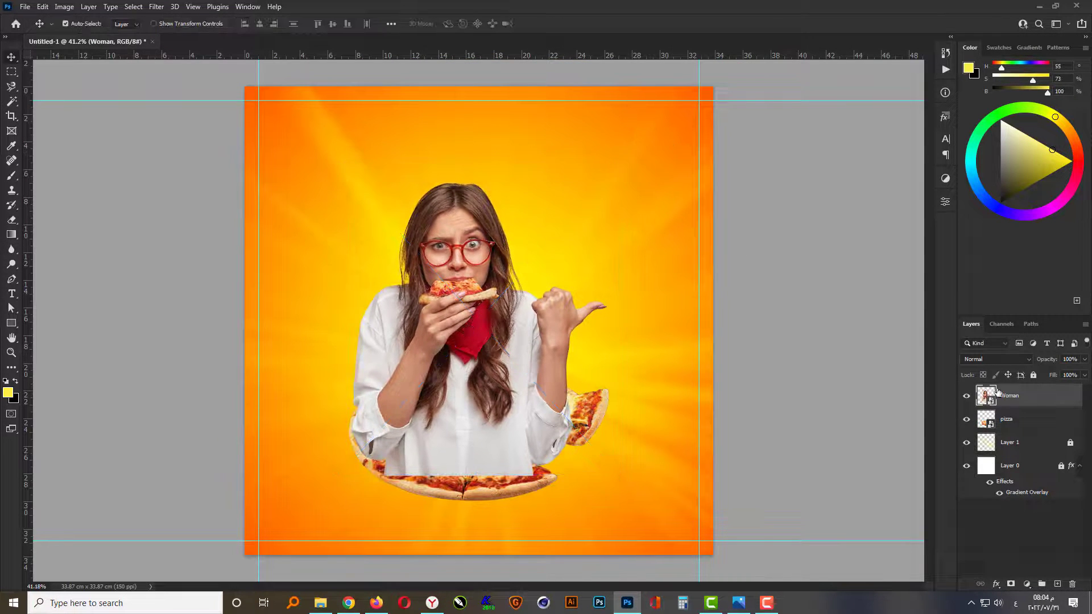
{"action": "left_click_drag", "start_coordinate": [1036, 400], "coordinate": [1036, 431]}
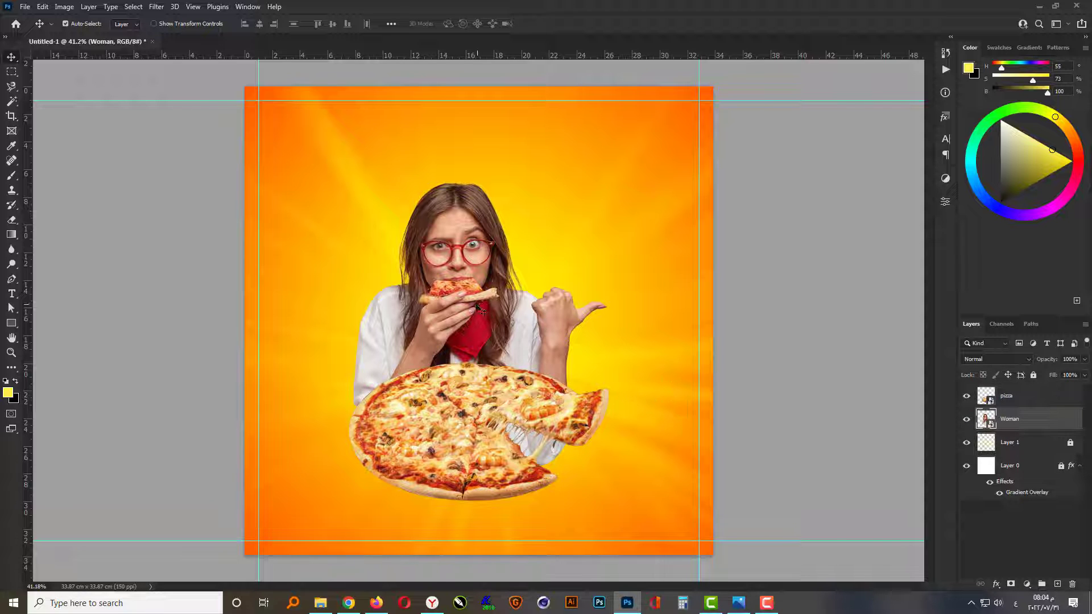
Move the woman up so her torso rises above the pizza, and add a vertical guide at the canvas centre.
{"action": "left_click_drag", "start_coordinate": [478, 307], "coordinate": [484, 237]}
{"action": "left_click_drag", "start_coordinate": [33, 332], "coordinate": [477, 373]}
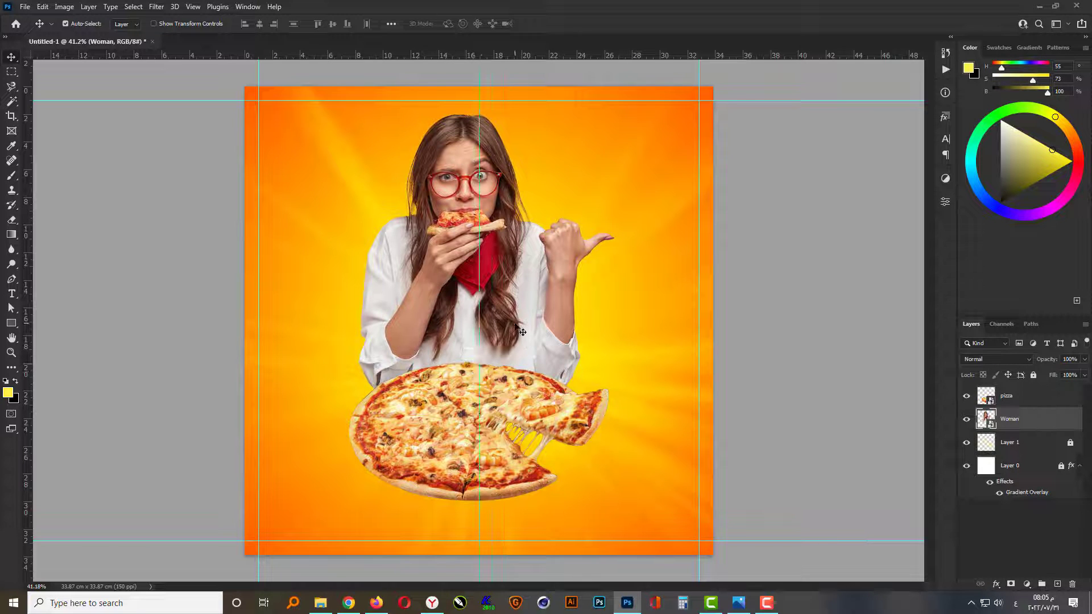
Select the pizza and woman layers together, nudge them right to centre them on the vertical guide, and clear the layer selection.
{"action": "left_click", "coordinate": [499, 393]}
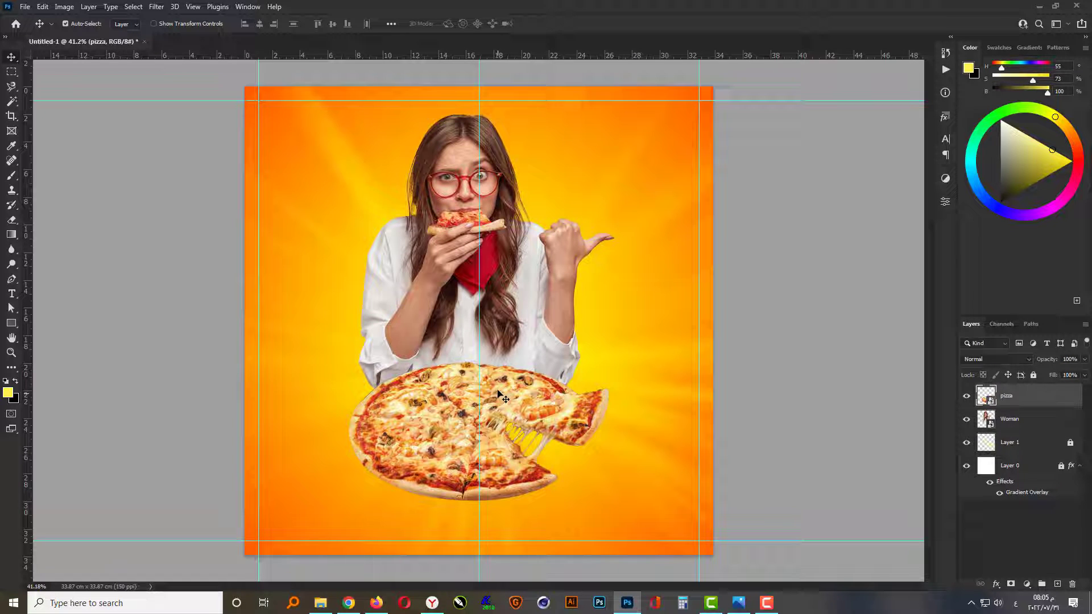
{"action": "left_click", "coordinate": [507, 308], "text": "shift"}
{"action": "key", "text": "shift+Right"}
{"action": "key", "text": "shift+Right"}
{"action": "key", "text": "shift+Right"}
{"action": "key", "text": "shift+Right"}
{"action": "key", "text": "shift+Right"}
{"action": "key", "text": "shift+Right"}
{"action": "key", "text": "shift+Right"}
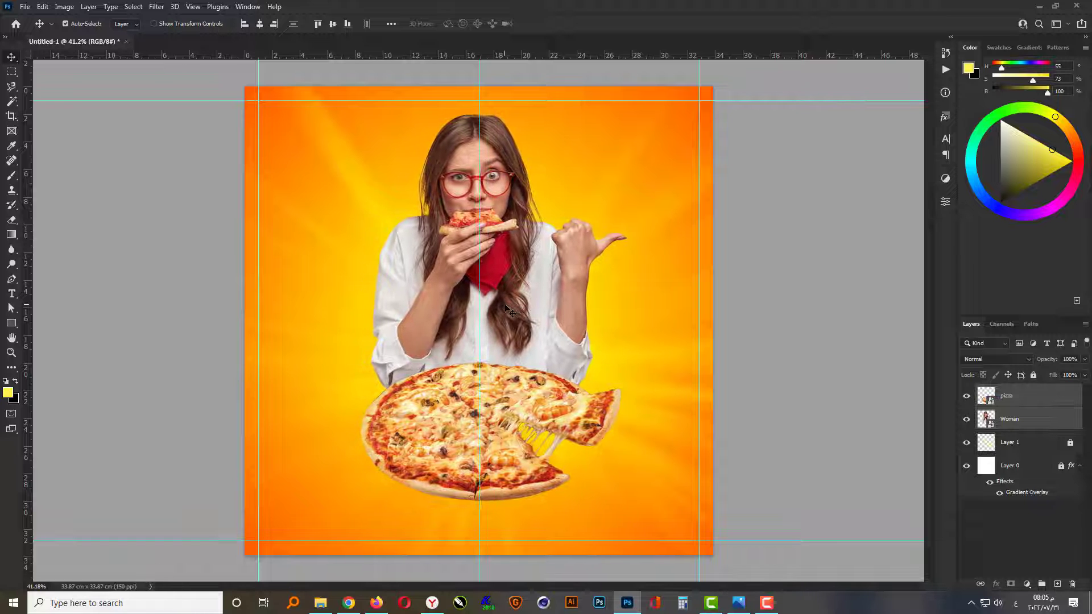
{"action": "left_click", "coordinate": [796, 395]}
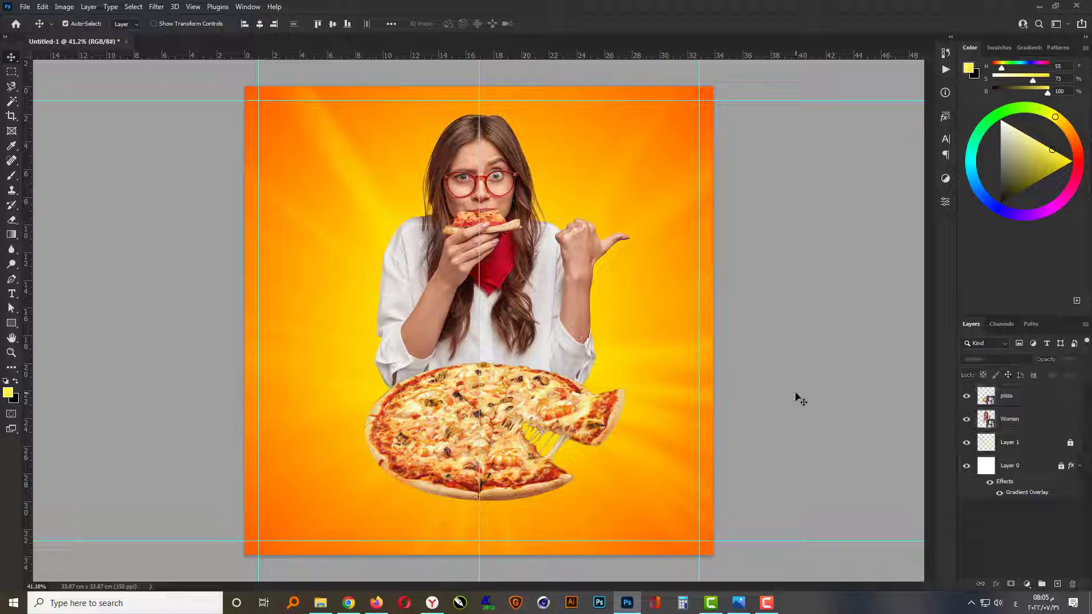
Nudge the woman straight down so more of her lower torso sits behind the pizza.
{"action": "left_click", "coordinate": [545, 300]}
{"action": "key", "text": "shift+Down"}
{"action": "key", "text": "shift+Down"}
{"action": "key", "text": "shift+Down"}
{"action": "key", "text": "shift+Down"}
{"action": "key", "text": "shift+Down"}
{"action": "key", "text": "shift+Down"}
{"action": "key", "text": "shift+Down"}
{"action": "key", "text": "shift+Down"}
{"action": "key", "text": "shift+Down"}
{"action": "key", "text": "shift+Down"}
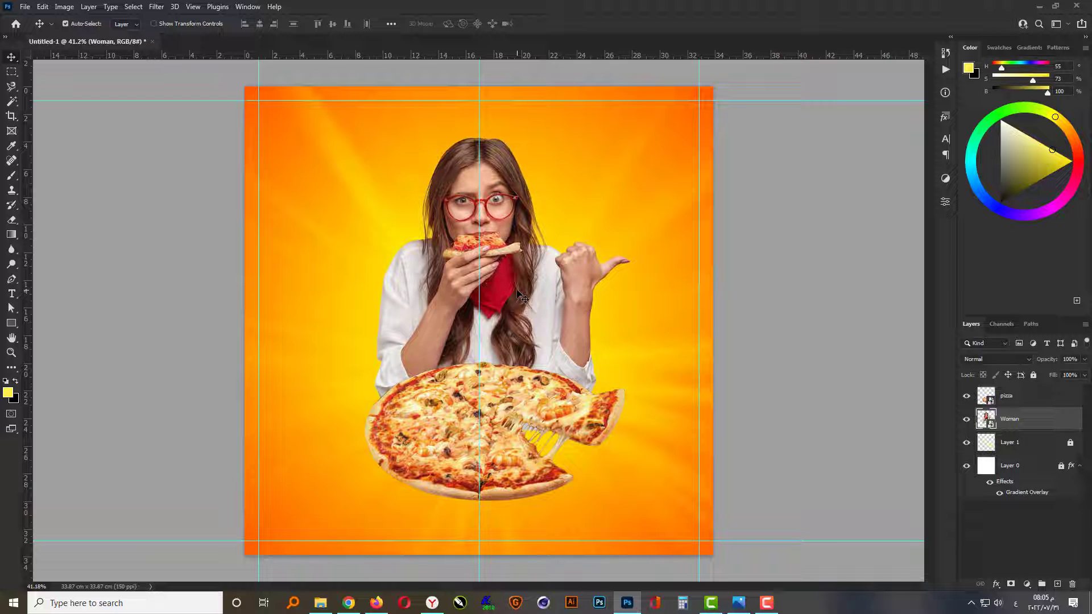
Enlarge the pizza around its centre to about 154% and remove the vertical centre guide.
{"action": "left_click", "coordinate": [499, 408]}
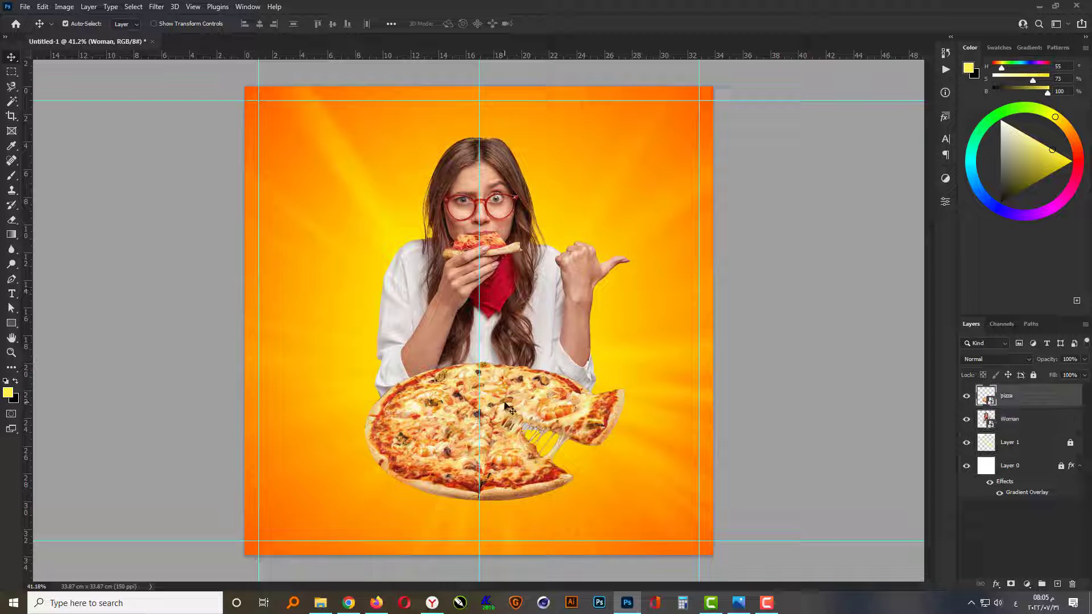
{"action": "key", "text": "ctrl+t"}
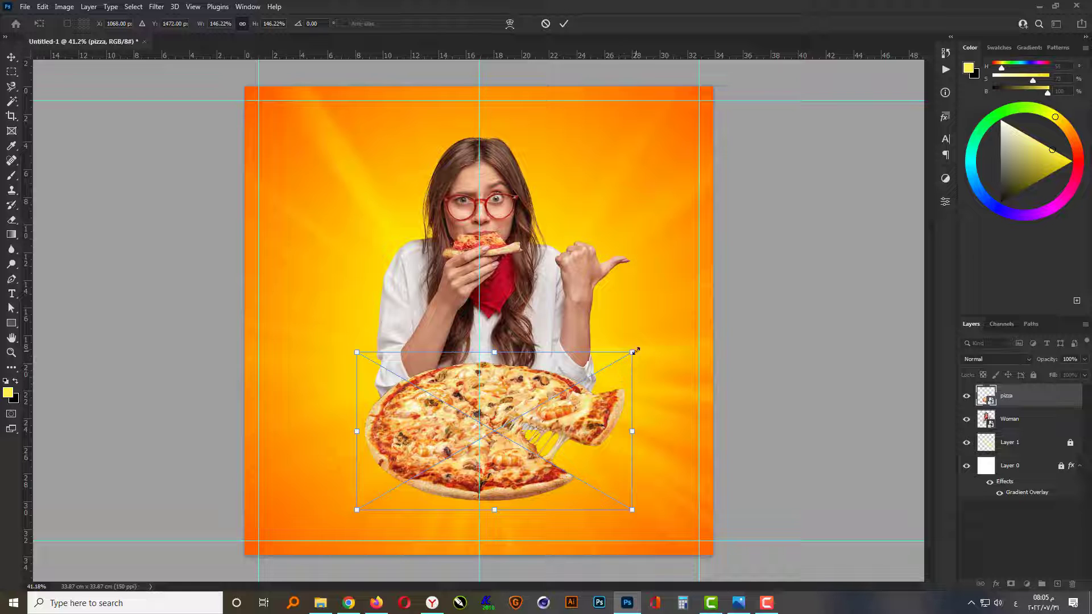
{"action": "left_click_drag", "start_coordinate": [636, 351], "coordinate": [642, 344]}
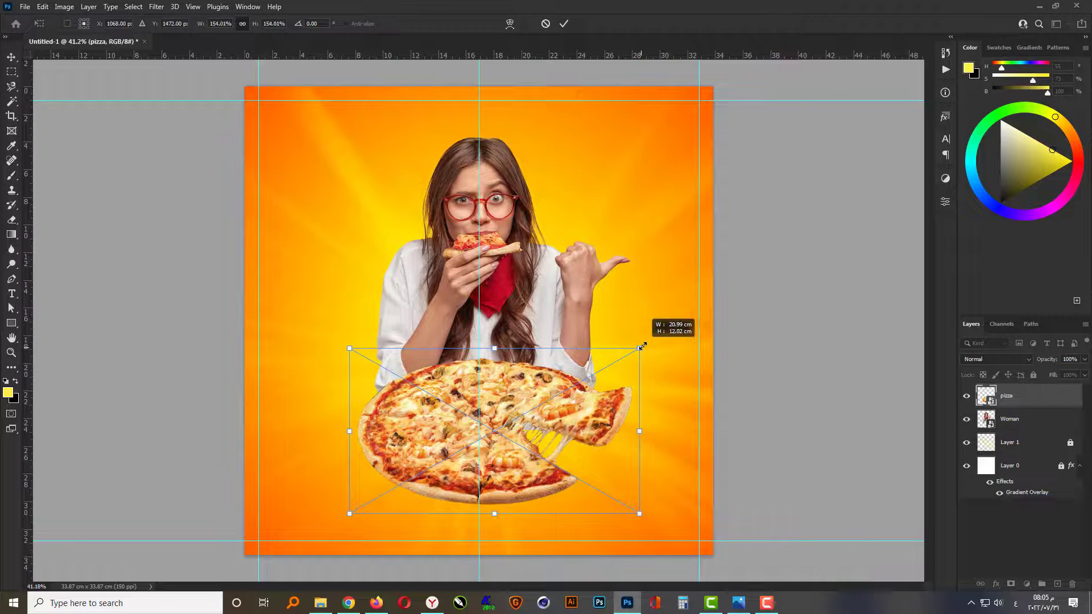
{"action": "key", "text": "Return"}
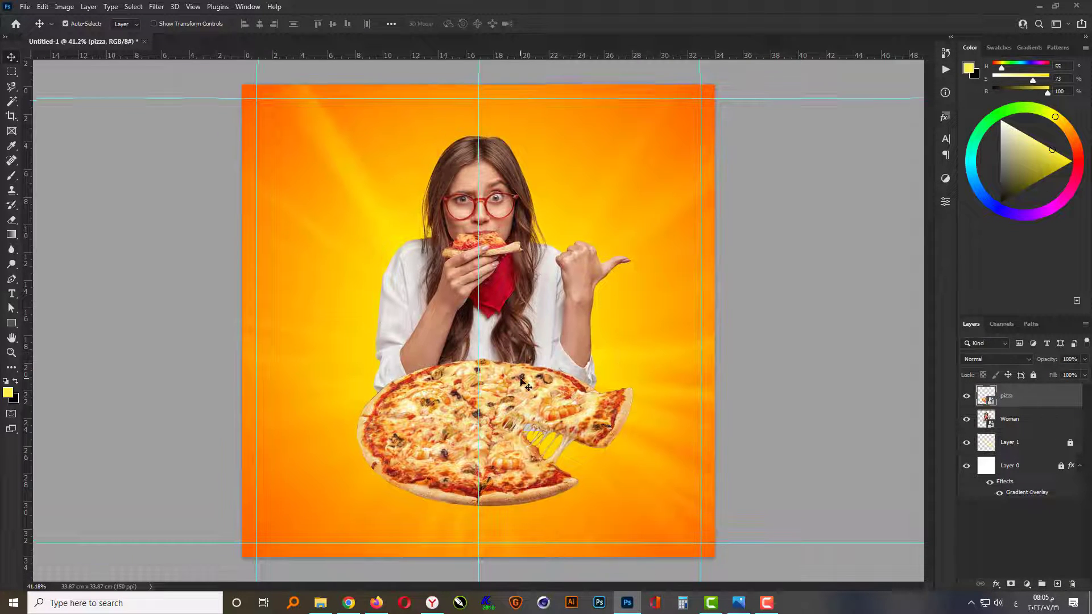
{"action": "scroll", "coordinate": [505, 318], "scroll_direction": "up", "scroll_amount": 1}
{"action": "left_click_drag", "start_coordinate": [479, 312], "coordinate": [23, 321]}
Add a layer mask to the Woman layer and set up a soft round brush at 100 px.
{"action": "left_click", "coordinate": [541, 284]}
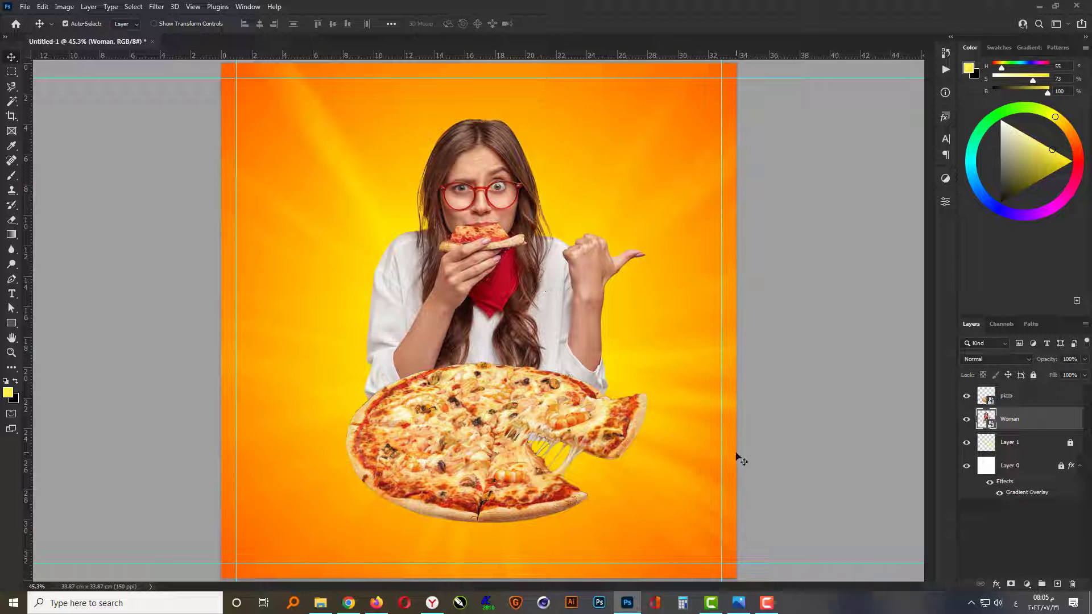
{"action": "left_click", "coordinate": [1012, 584]}
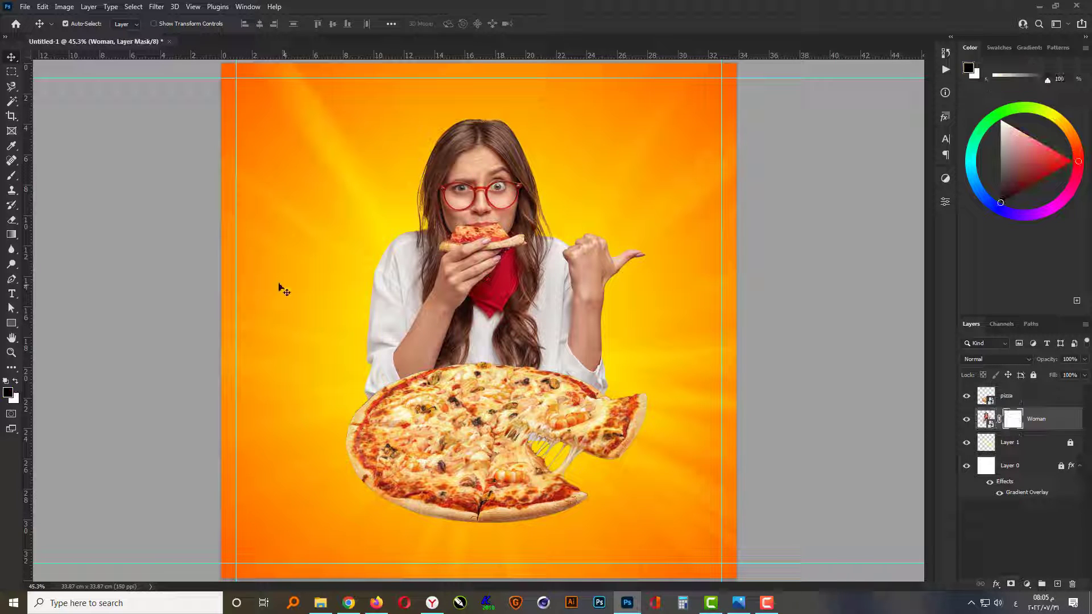
{"action": "key", "text": "b"}
{"action": "right_click", "coordinate": [462, 376]}
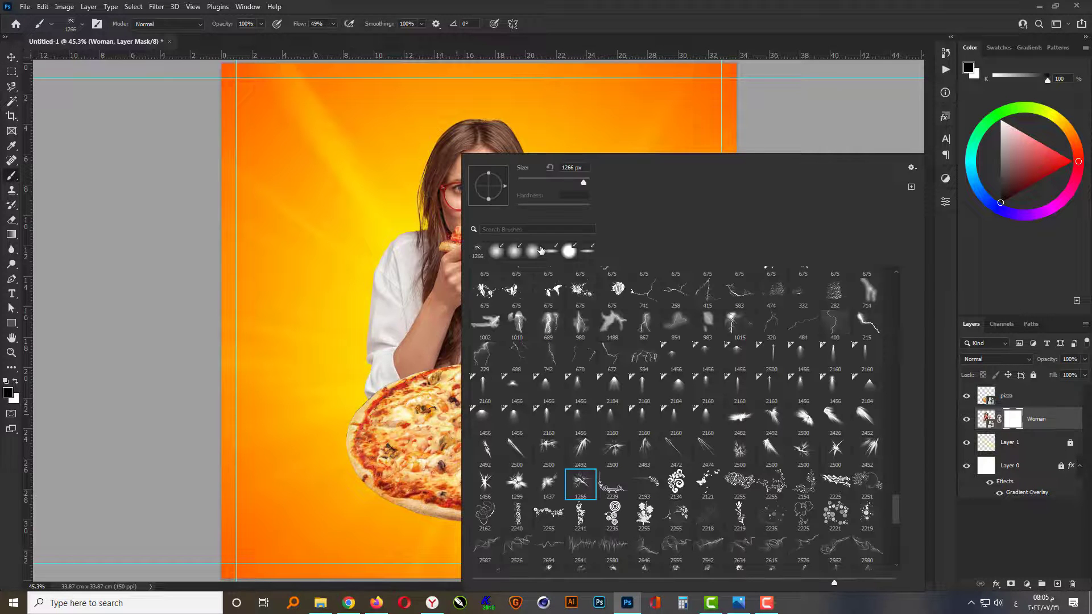
{"action": "left_click", "coordinate": [532, 254]}
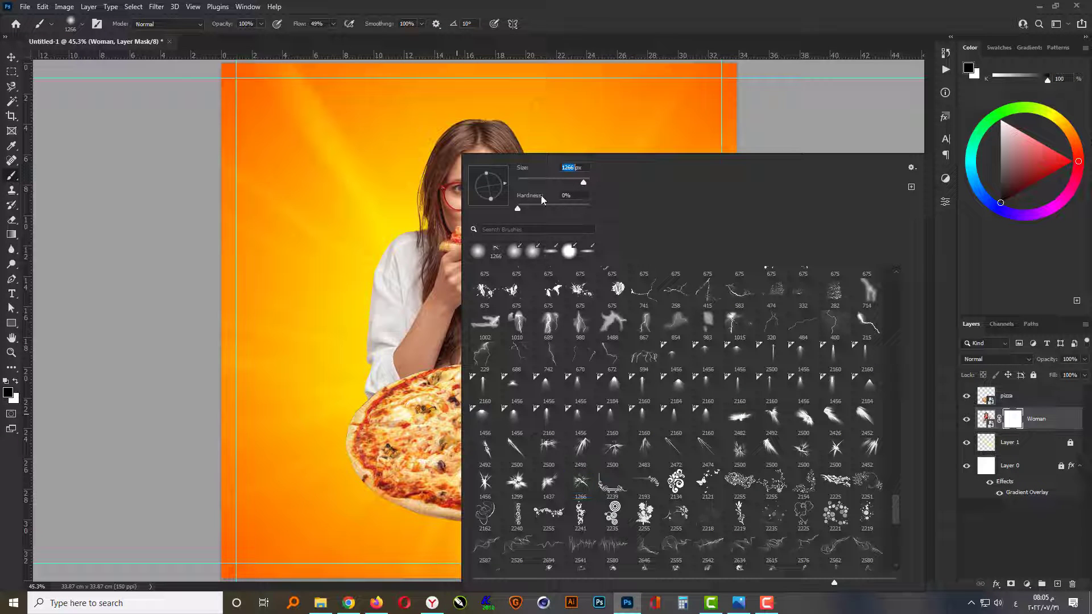
{"action": "type", "text": "100"}
{"action": "key", "text": "Return"}
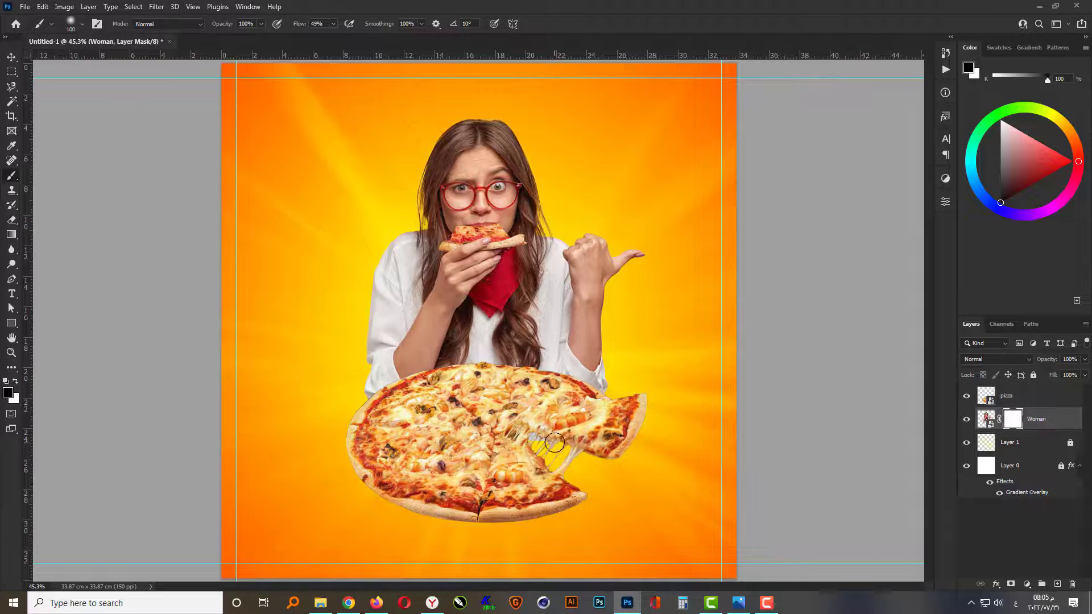
Mask out the woman's shirt showing between the pizza's cheese strands, raising the brush flow to 100%.
{"action": "scroll", "coordinate": [554, 443], "scroll_direction": "up", "scroll_amount": 5}
{"action": "left_click_drag", "start_coordinate": [535, 438], "coordinate": [545, 443]}
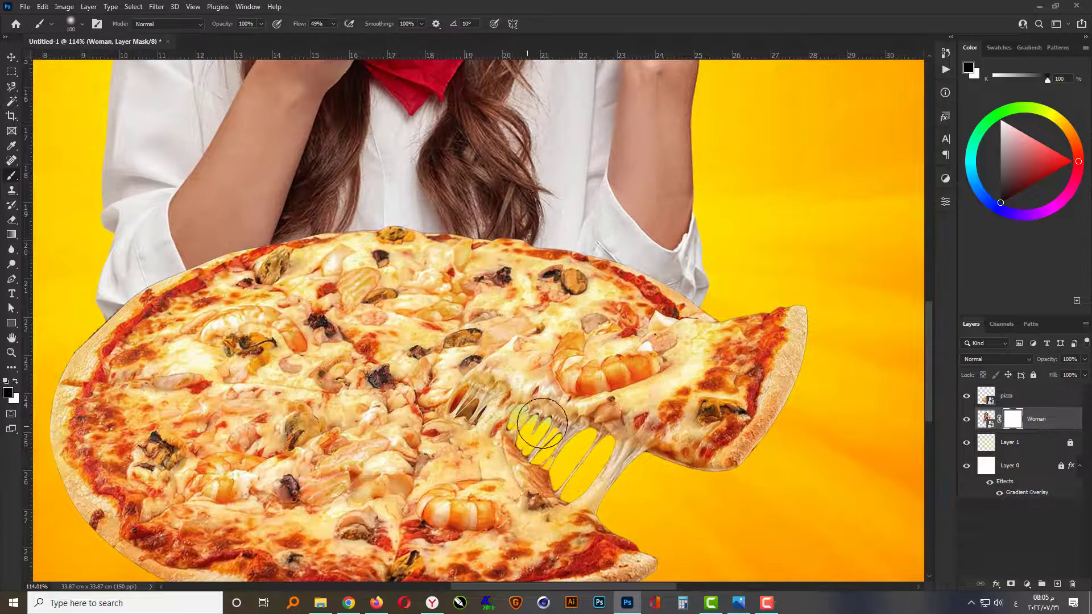
{"action": "left_click", "coordinate": [332, 24]}
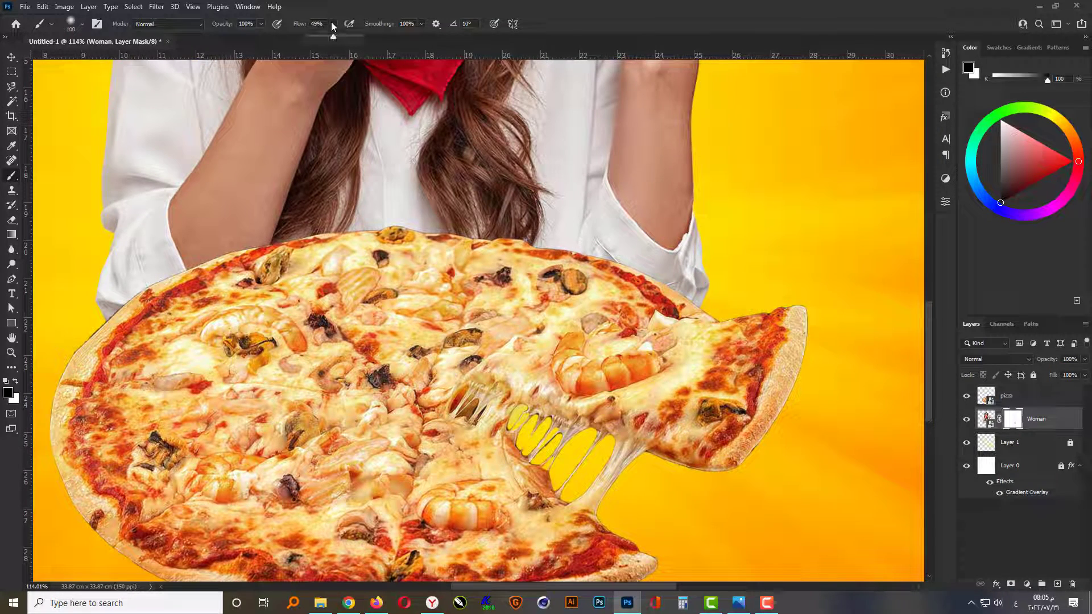
{"action": "left_click_drag", "start_coordinate": [333, 38], "coordinate": [376, 41]}
{"action": "left_click", "coordinate": [500, 410]}
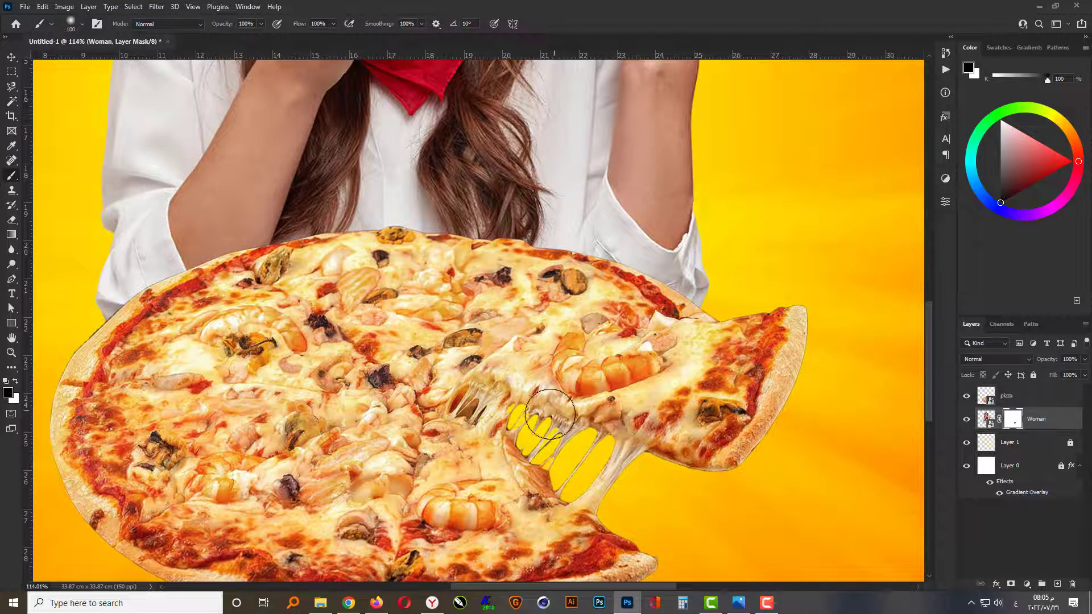
{"action": "scroll", "coordinate": [484, 463], "scroll_direction": "down", "scroll_amount": 5}
Duplicate the pizza layer.
{"action": "key", "text": "v"}
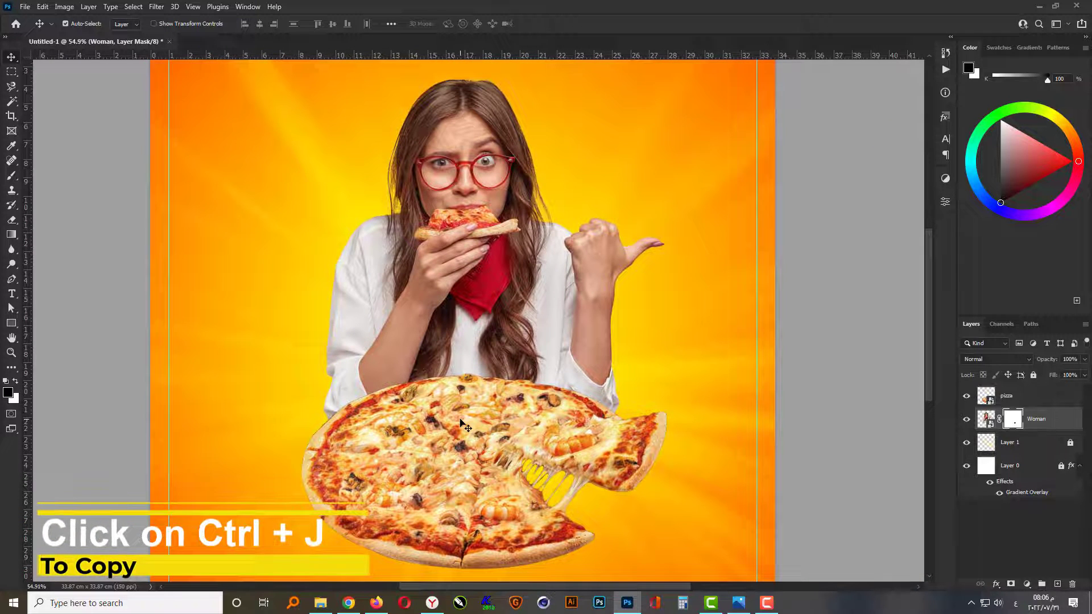
{"action": "left_click", "coordinate": [463, 372]}
{"action": "key", "text": "ctrl+j"}
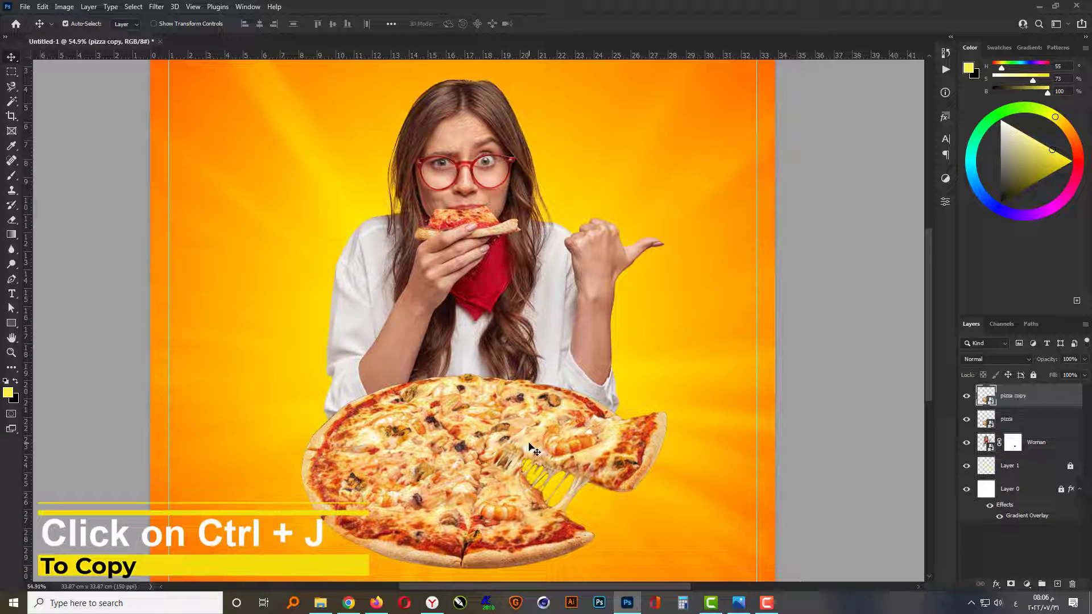
Apply a black (000000) Color Overlay at 100% opacity to the original pizza layer beneath the copy.
{"action": "right_click", "coordinate": [1026, 425]}
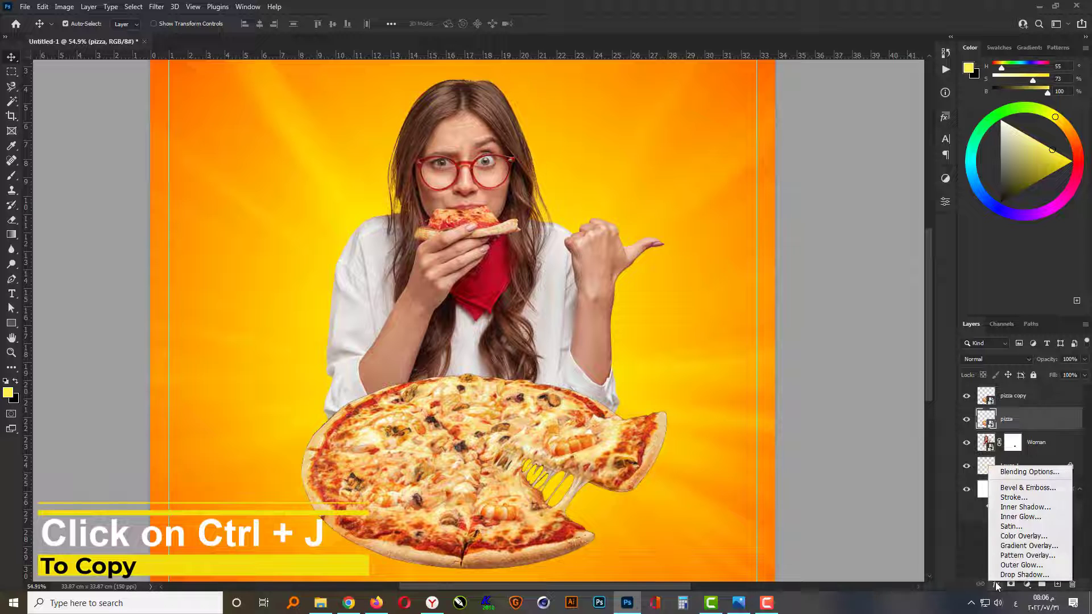
{"action": "left_click", "coordinate": [862, 452]}
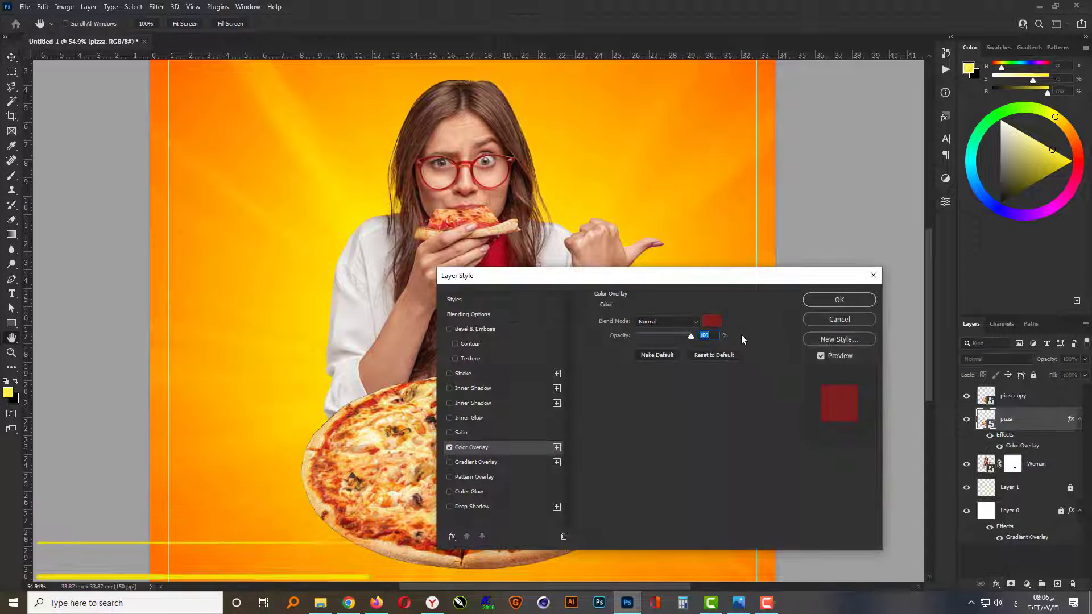
{"action": "left_click", "coordinate": [712, 322]}
{"action": "type", "text": "000000"}
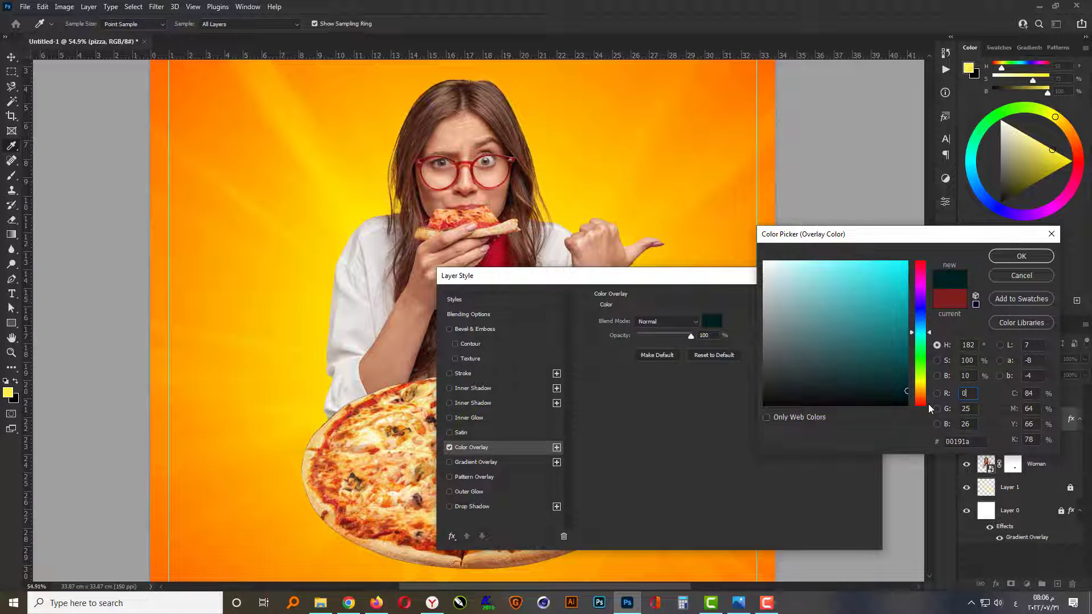
{"action": "key", "text": "Return"}
{"action": "key", "text": "Return"}
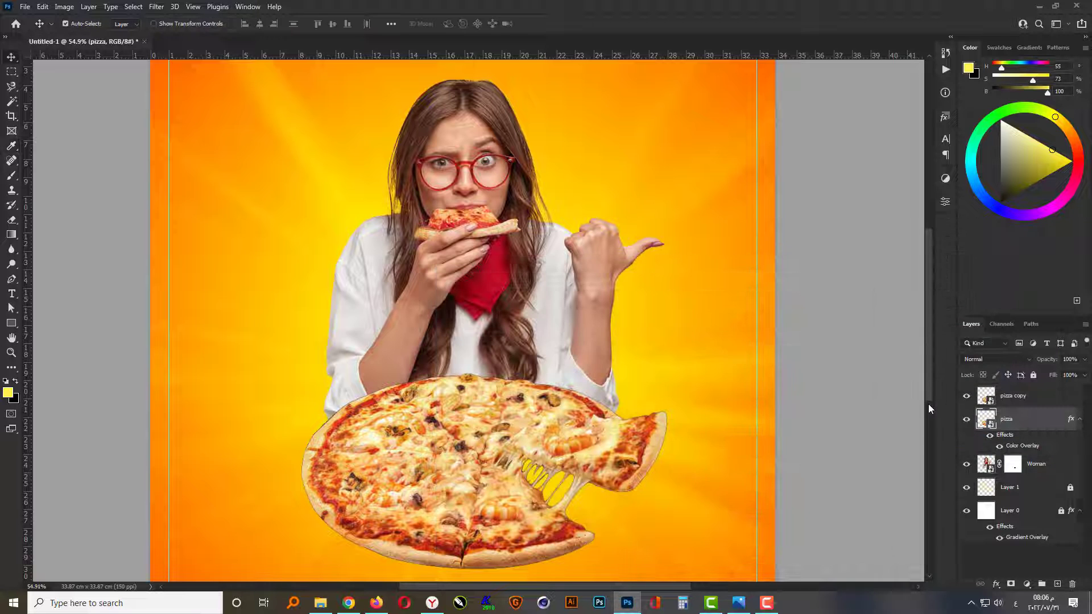
Nudge the black pizza layer up past the pizza's upper edge and clip it to the Woman layer.
{"action": "key", "text": "Up"}
{"action": "key", "text": "Up"}
{"action": "key", "text": "Up"}
{"action": "key", "text": "Up"}
{"action": "key", "text": "Up"}
{"action": "key", "text": "Up"}
{"action": "key", "text": "Up"}
{"action": "key", "text": "Up"}
{"action": "key", "text": "Up"}
{"action": "key", "text": "Up"}
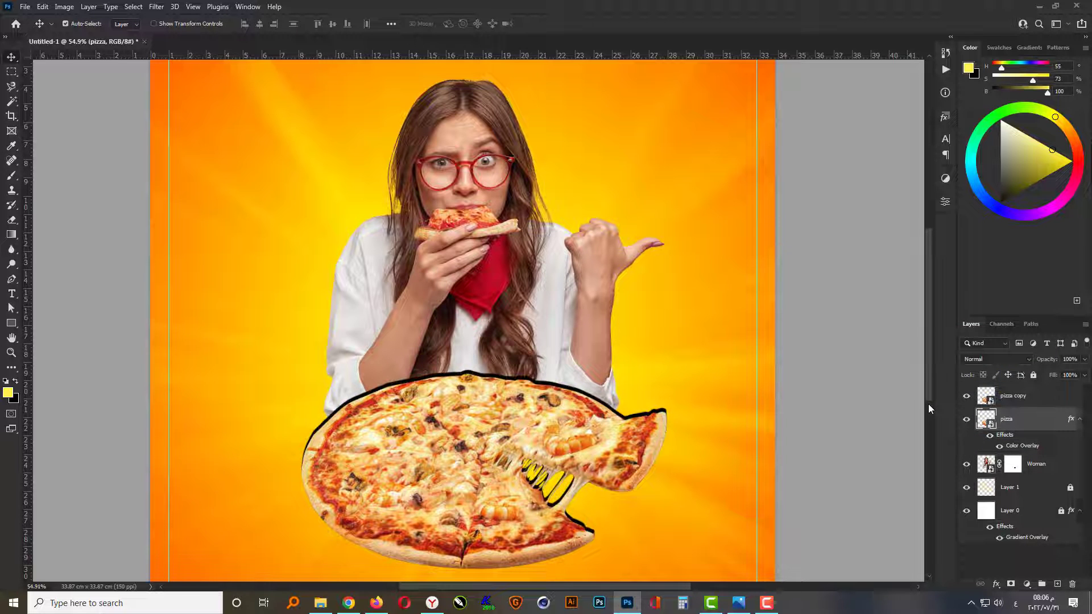
{"action": "right_click", "coordinate": [1014, 420]}
{"action": "left_click", "coordinate": [927, 355]}
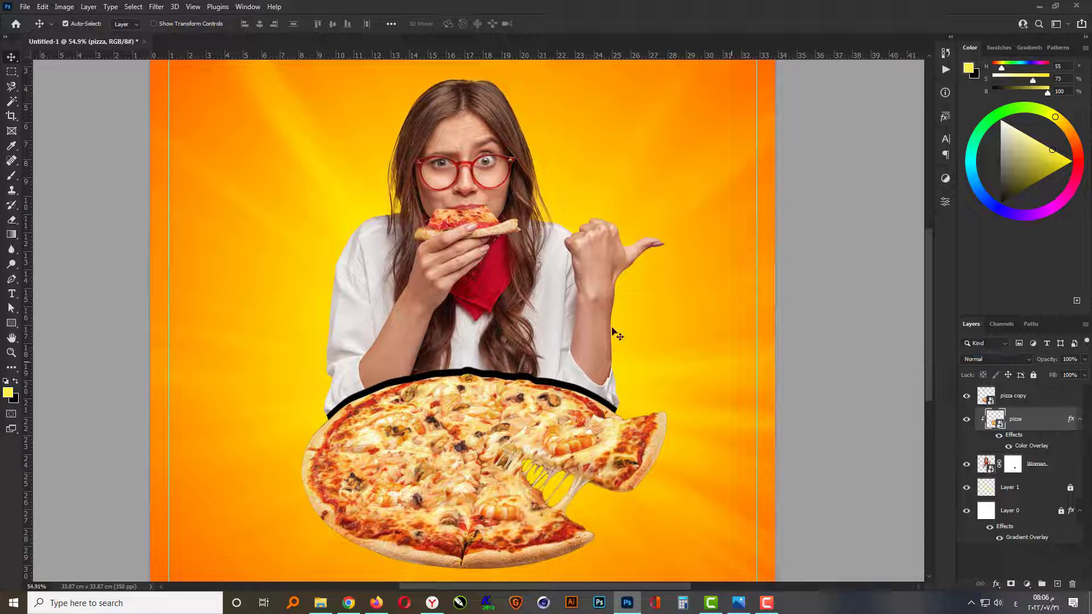
Apply a Gaussian Blur with a 30-pixel radius to the clipped black pizza layer.
{"action": "left_click", "coordinate": [153, 7]}
{"action": "mouse_move", "coordinate": [170, 152]}
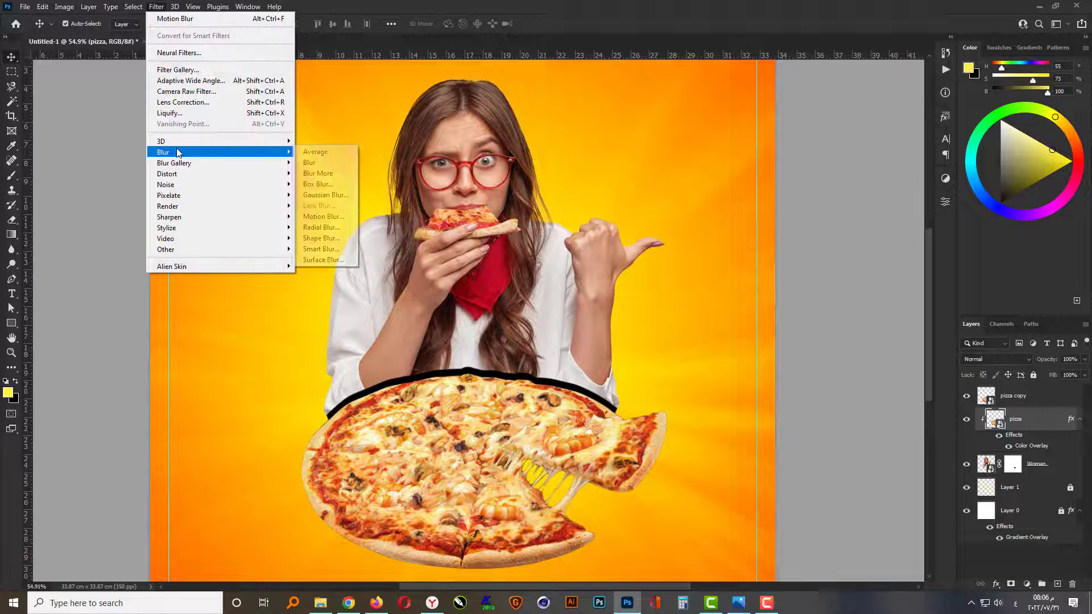
{"action": "left_click", "coordinate": [328, 195]}
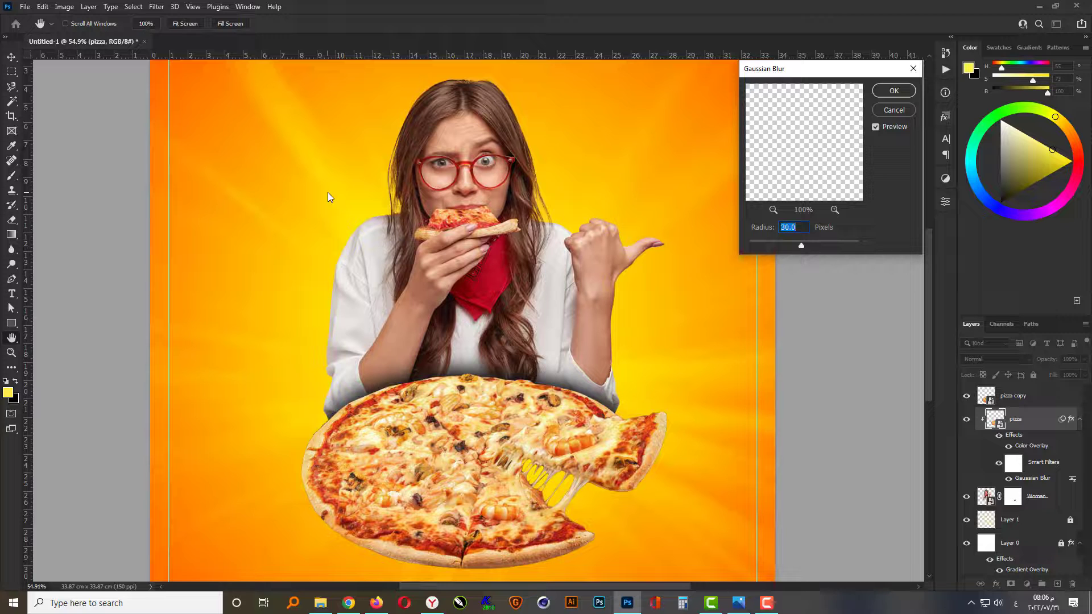
{"action": "left_click", "coordinate": [894, 90]}
Set the blurred pizza shadow layer to Multiply blending at 30% opacity.
{"action": "left_click", "coordinate": [995, 359]}
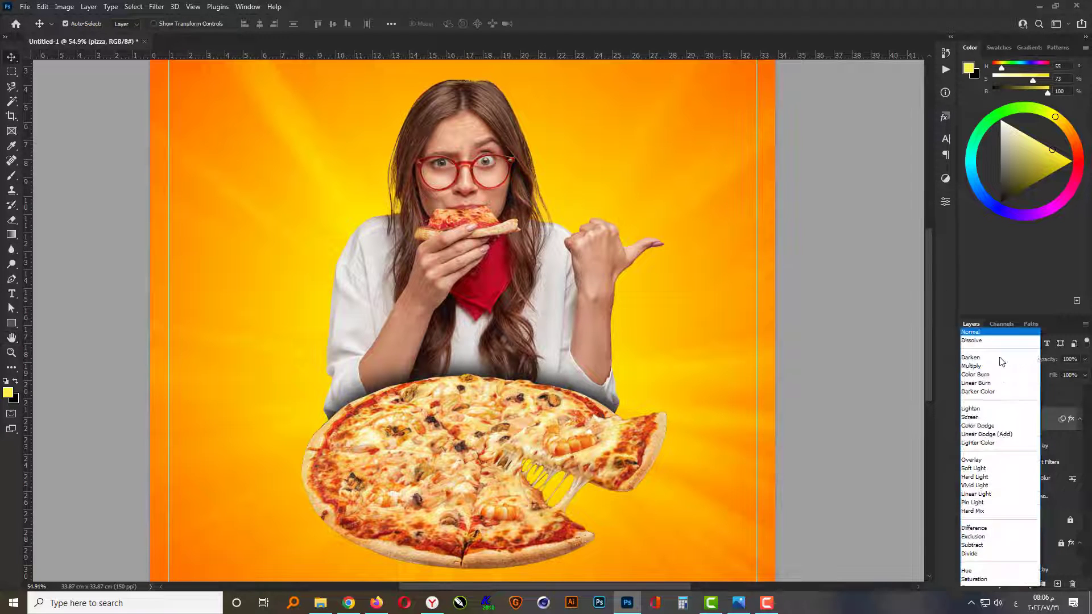
{"action": "left_click", "coordinate": [997, 352]}
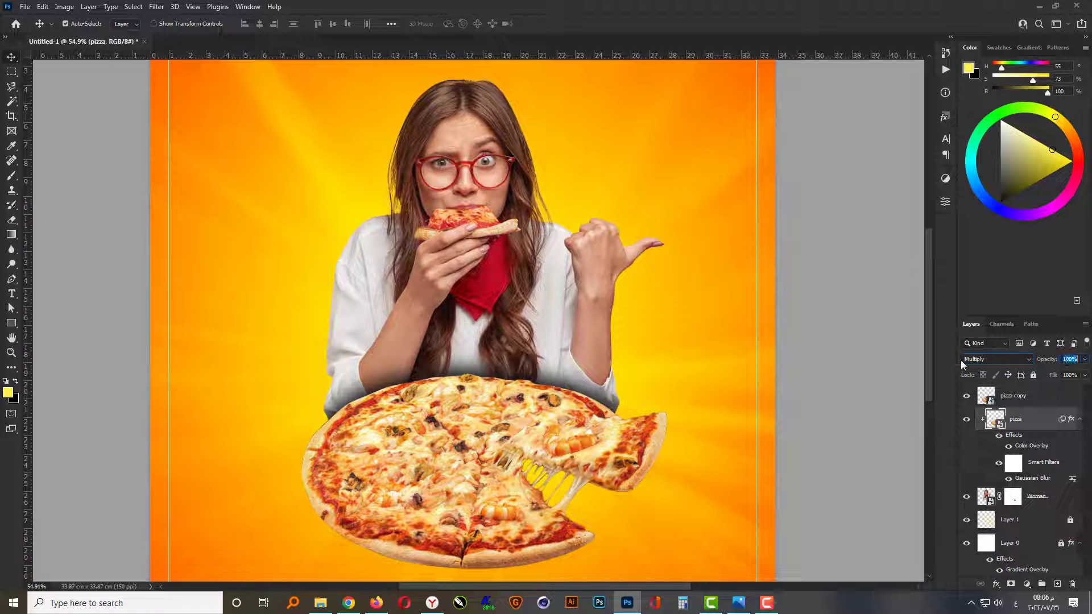
{"action": "type", "text": "30"}
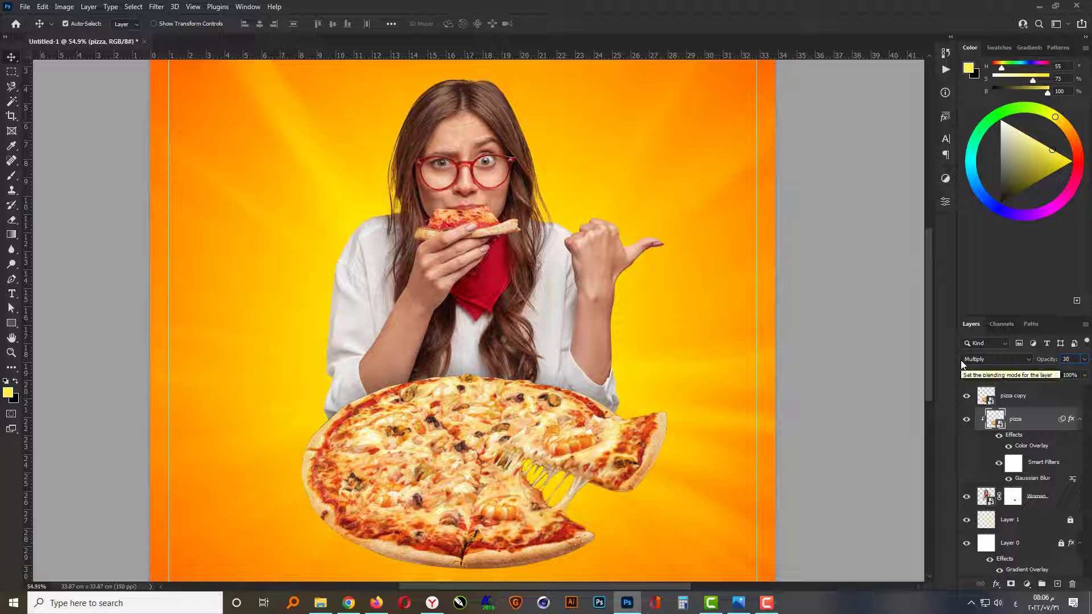
{"action": "key", "text": "Return"}
{"action": "key", "text": "ctrl+0"}
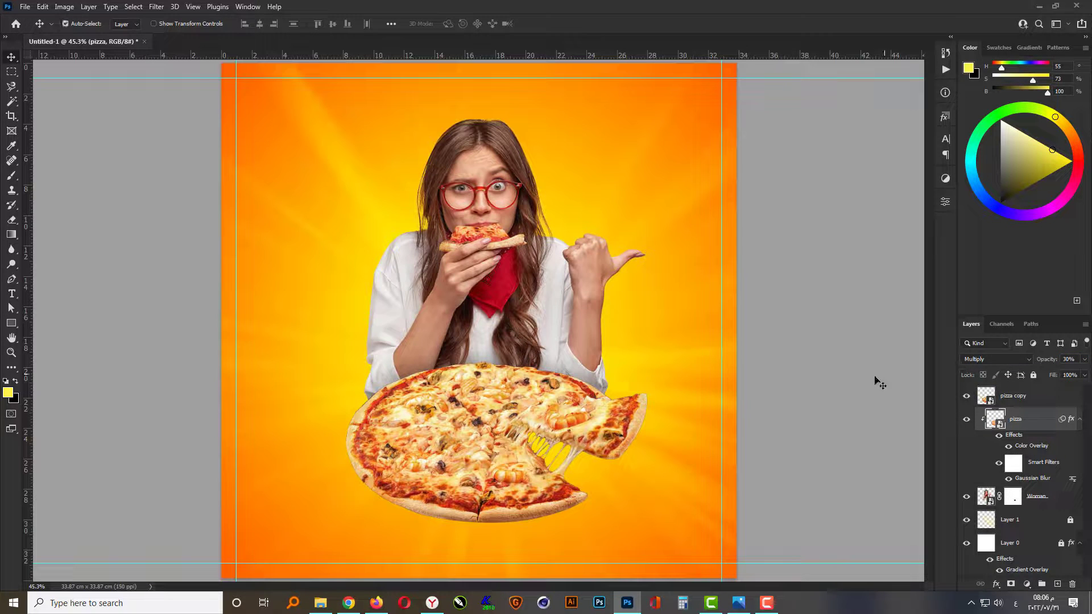
Add a new empty layer directly above the light-burst layer, below the Woman layer.
{"action": "left_click", "coordinate": [794, 378]}
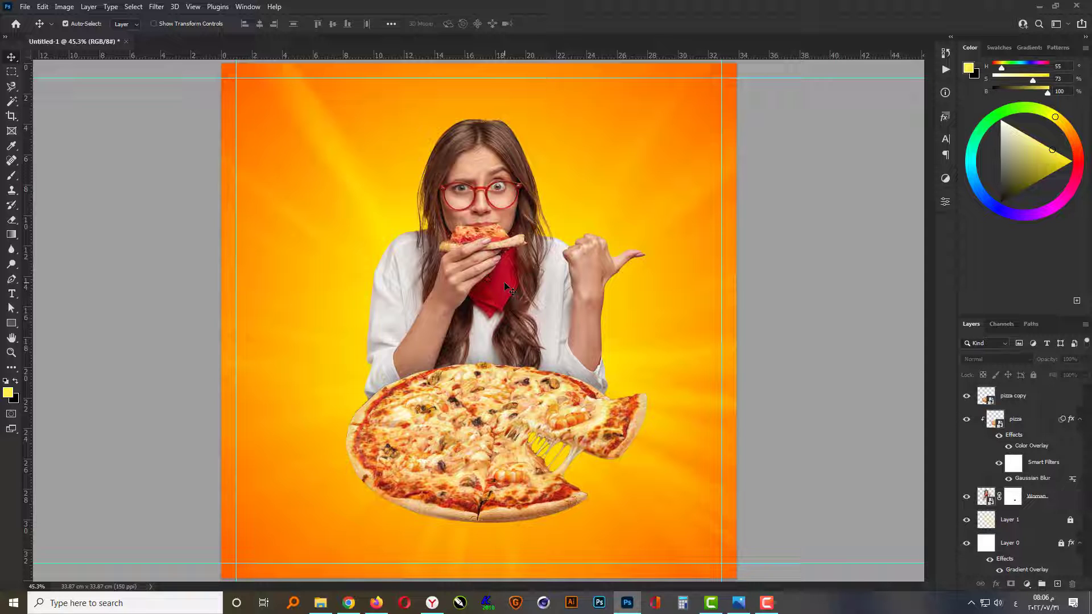
{"action": "left_click", "coordinate": [1020, 498]}
{"action": "left_click", "coordinate": [847, 521]}
{"action": "left_click", "coordinate": [1016, 527]}
{"action": "left_click", "coordinate": [1057, 584]}
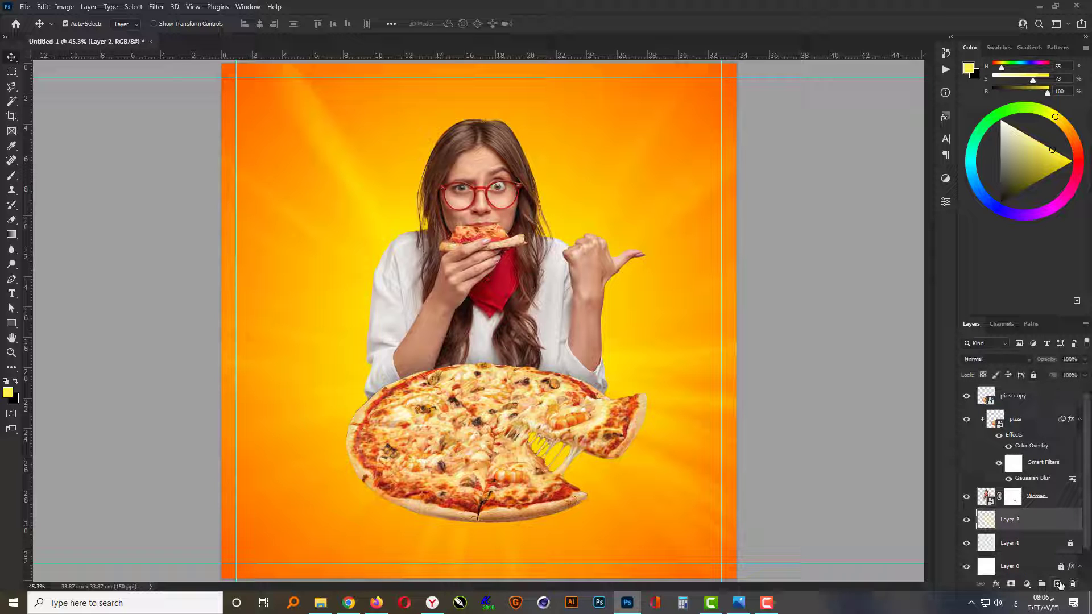
Switch to the Brush tool and set the soft round brush size to 1000 px.
{"action": "left_click", "coordinate": [11, 179]}
{"action": "right_click", "coordinate": [472, 405]}
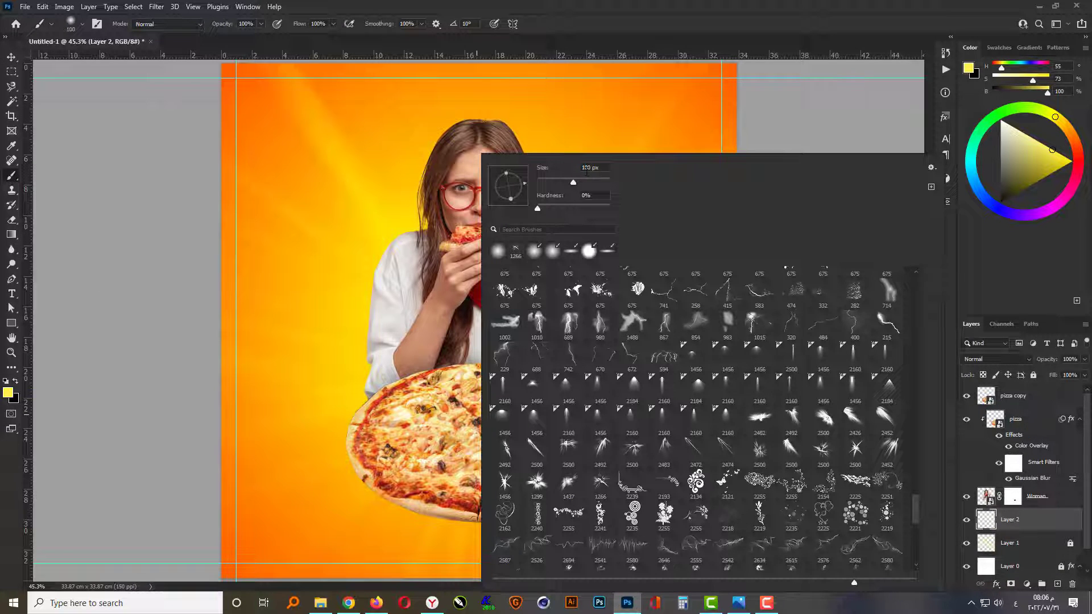
{"action": "type", "text": "1000"}
{"action": "key", "text": "Return"}
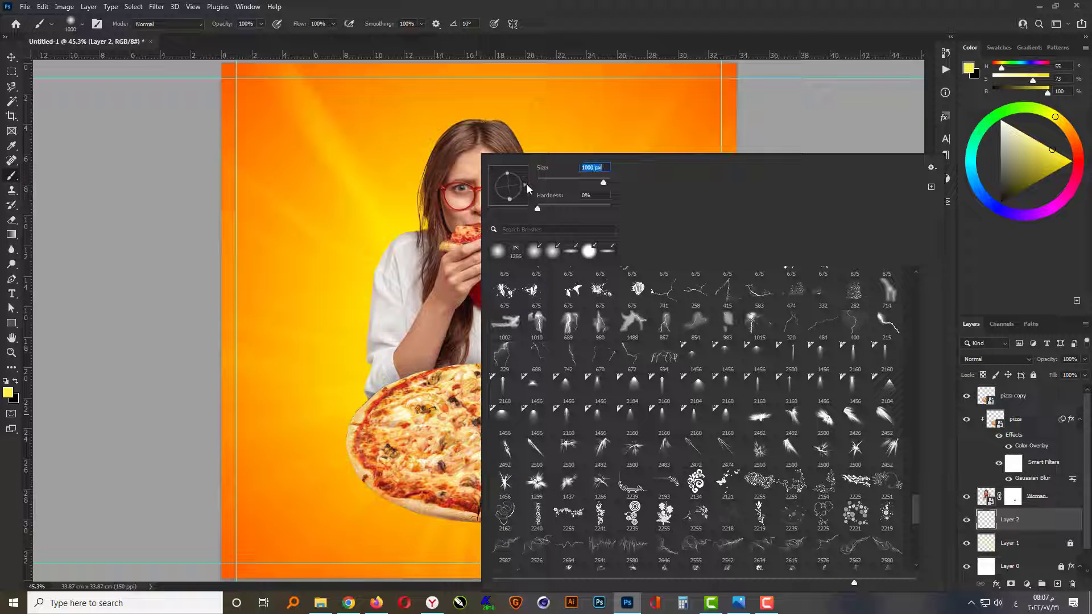
Flatten the soft brush tip into a wide ellipse and stamp one black shadow beneath the pizza.
{"action": "left_click_drag", "start_coordinate": [508, 173], "coordinate": [508, 183]}
{"action": "left_click", "coordinate": [15, 382]}
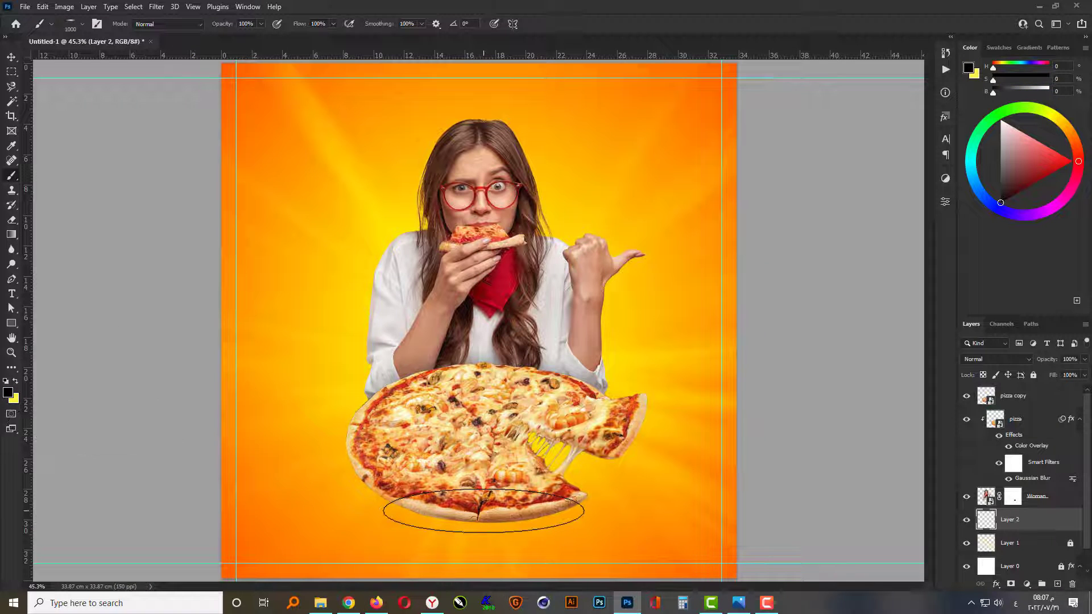
{"action": "left_click", "coordinate": [481, 511]}
Stretch the shadow symmetrically beyond both sides of the canvas, to nearly twice its width, and settle it under the pizza's lower edge.
{"action": "key", "text": "v"}
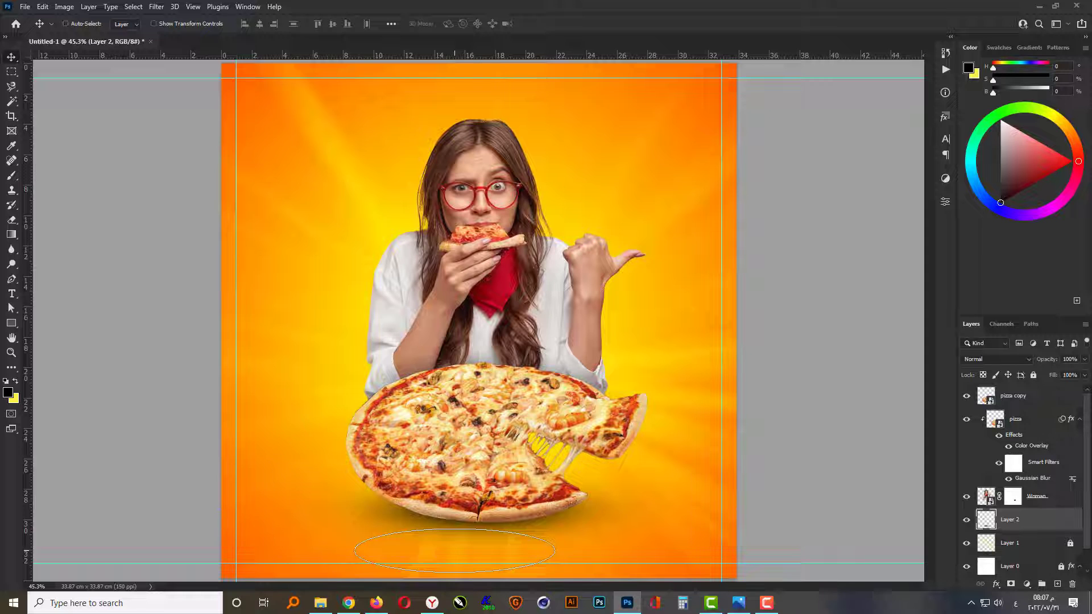
{"action": "key", "text": "ctrl+t"}
{"action": "left_click_drag", "start_coordinate": [694, 463], "coordinate": [865, 425]}
{"action": "left_click_drag", "start_coordinate": [481, 425], "coordinate": [481, 453]}
{"action": "key", "text": "Down"}
{"action": "key", "text": "Down"}
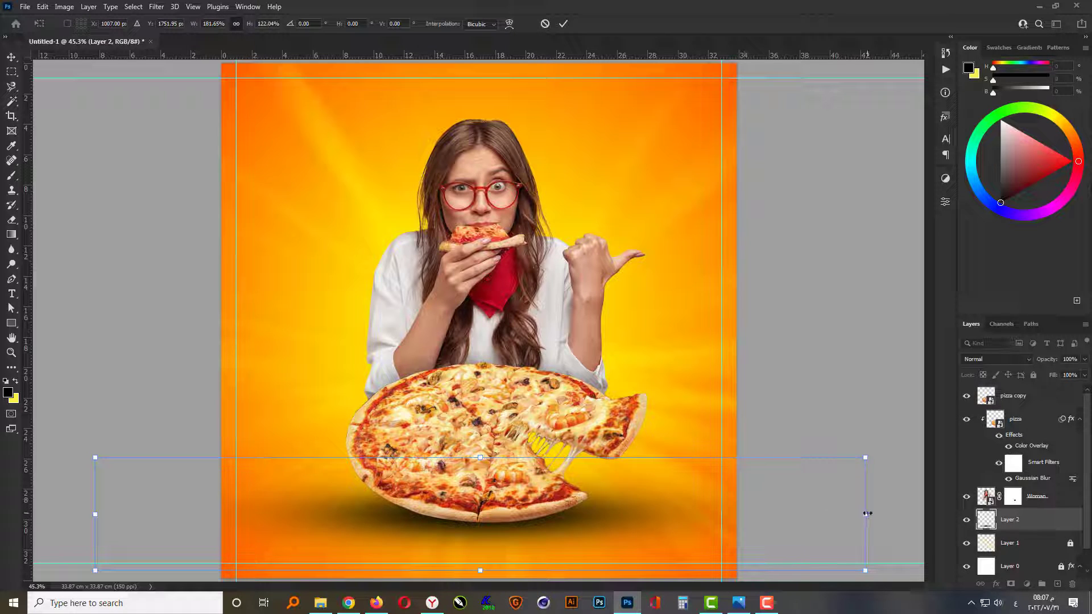
{"action": "left_click_drag", "start_coordinate": [867, 514], "coordinate": [880, 513]}
{"action": "left_click_drag", "start_coordinate": [479, 455], "coordinate": [479, 463]}
{"action": "key", "text": "Return"}
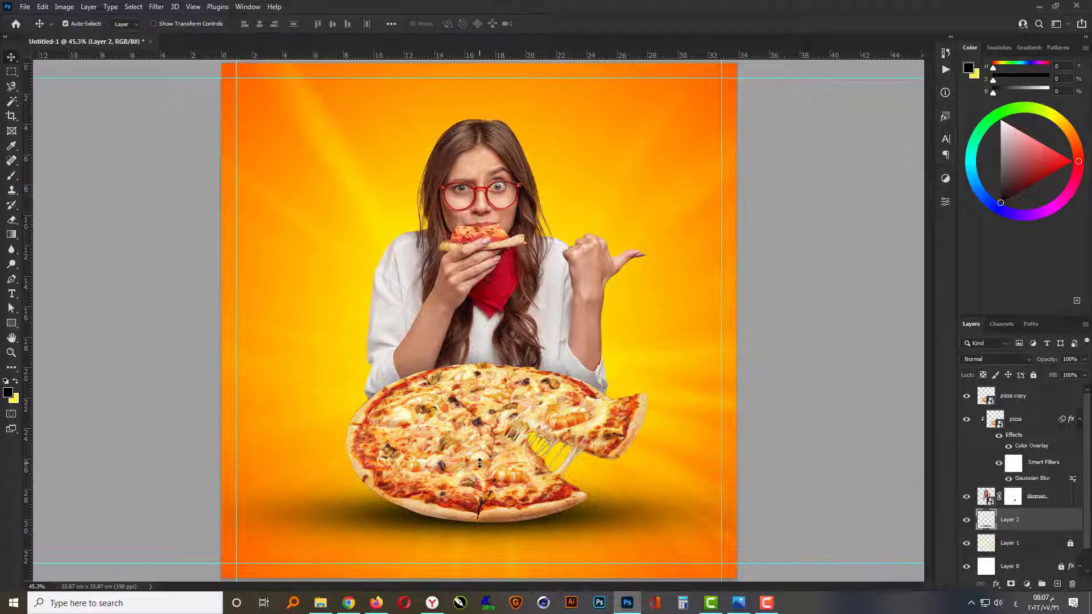
Set the black shadow layer to Multiply blending at 65% opacity.
{"action": "left_click", "coordinate": [1005, 360]}
{"action": "left_click", "coordinate": [1004, 353]}
{"action": "type", "text": "45"}
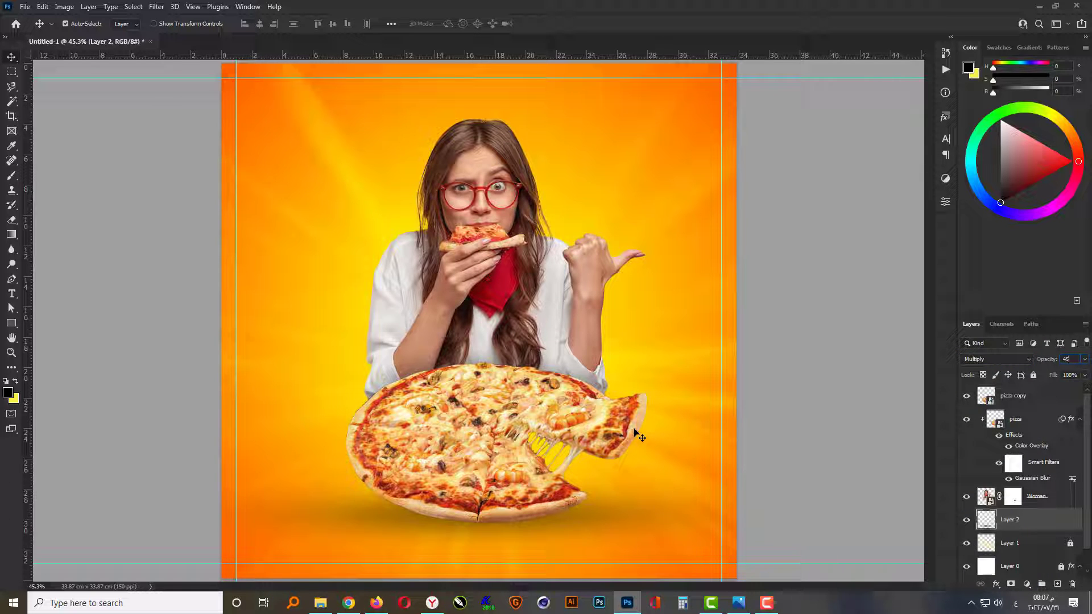
{"action": "type", "text": "65"}
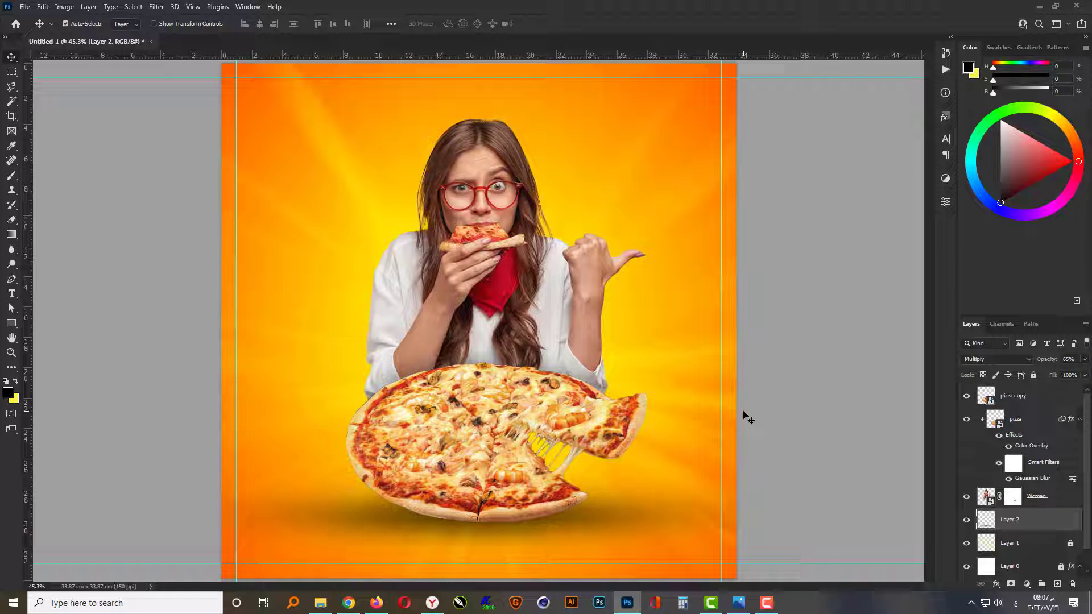
Enlarge the shadow proportionally to about 108% and set its opacity to 70%.
{"action": "key", "text": "ctrl+t"}
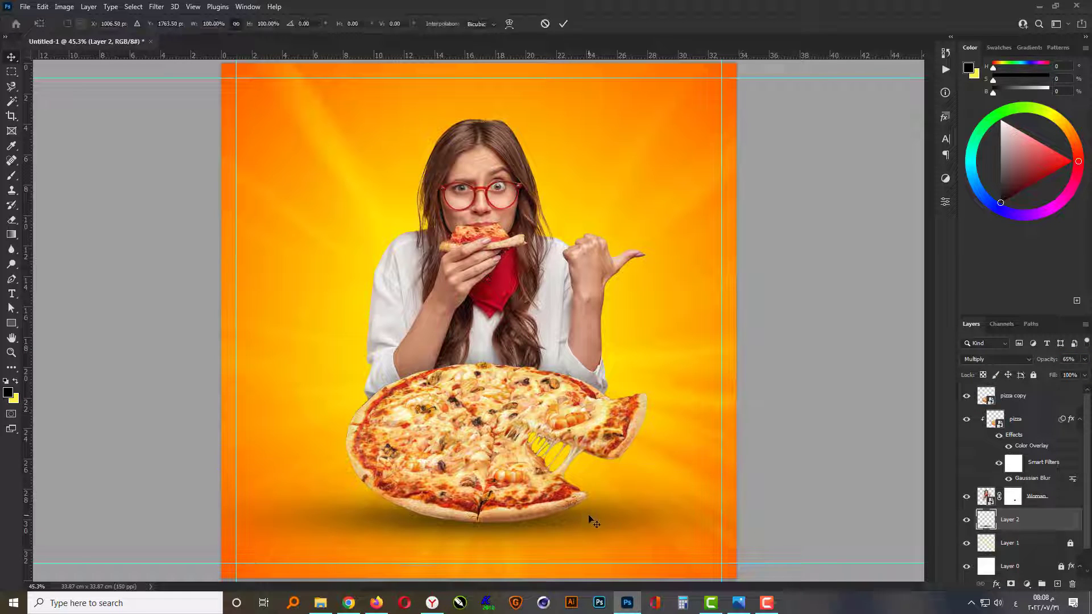
{"action": "left_click_drag", "start_coordinate": [885, 468], "coordinate": [913, 466]}
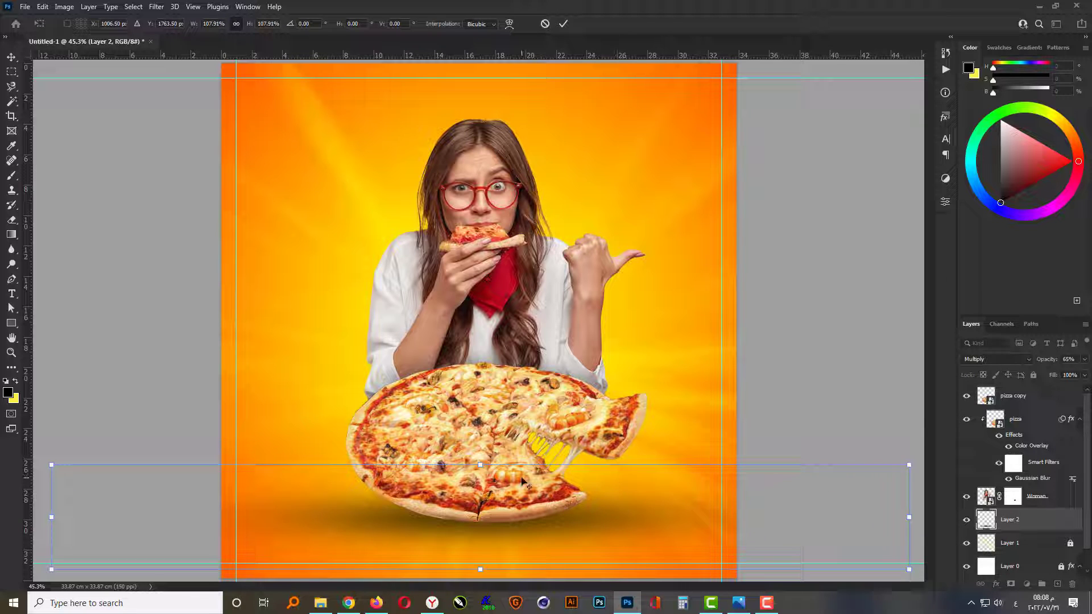
{"action": "key", "text": "Return"}
{"action": "key", "text": "Return"}
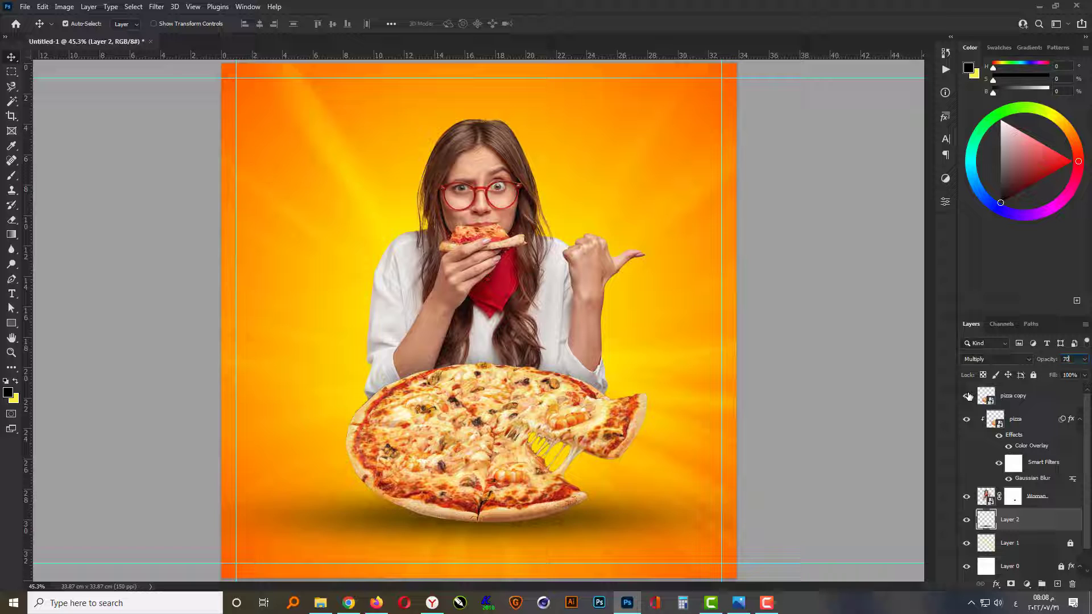
{"action": "key", "text": "Return"}
Narrow the shadow horizontally around its centre, keeping its height, and deselect the layer.
{"action": "key", "text": "ctrl+t"}
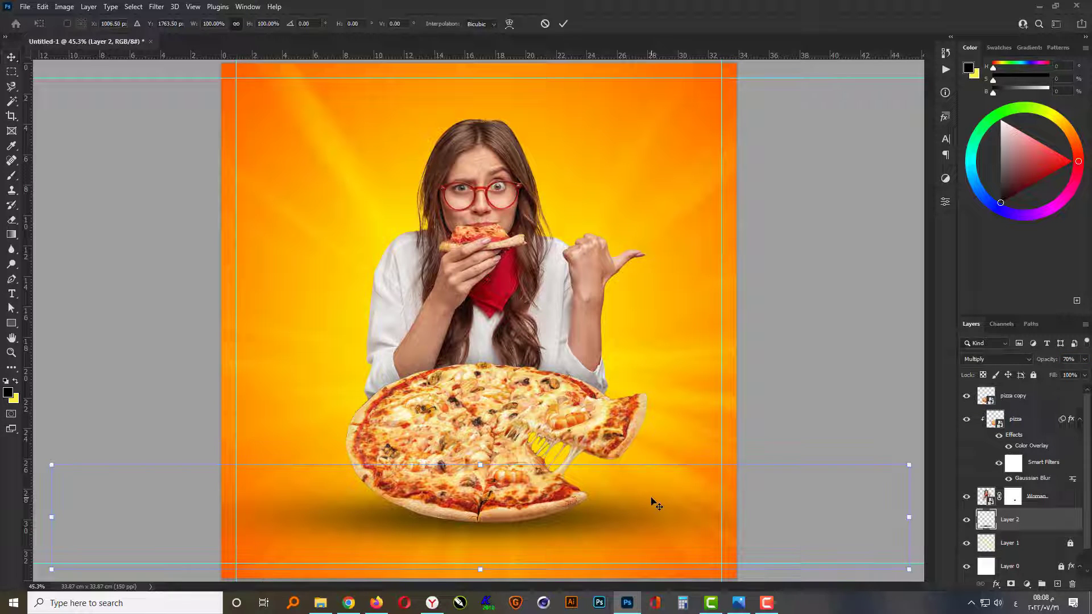
{"action": "left_click_drag", "start_coordinate": [909, 521], "coordinate": [847, 519]}
{"action": "key", "text": "Return"}
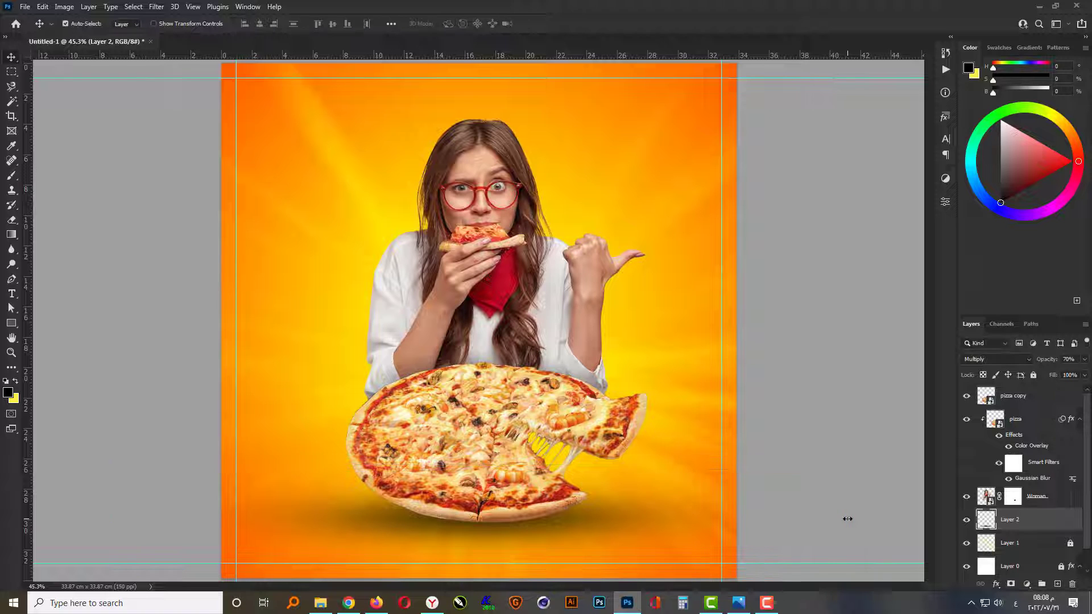
{"action": "left_click", "coordinate": [798, 526]}
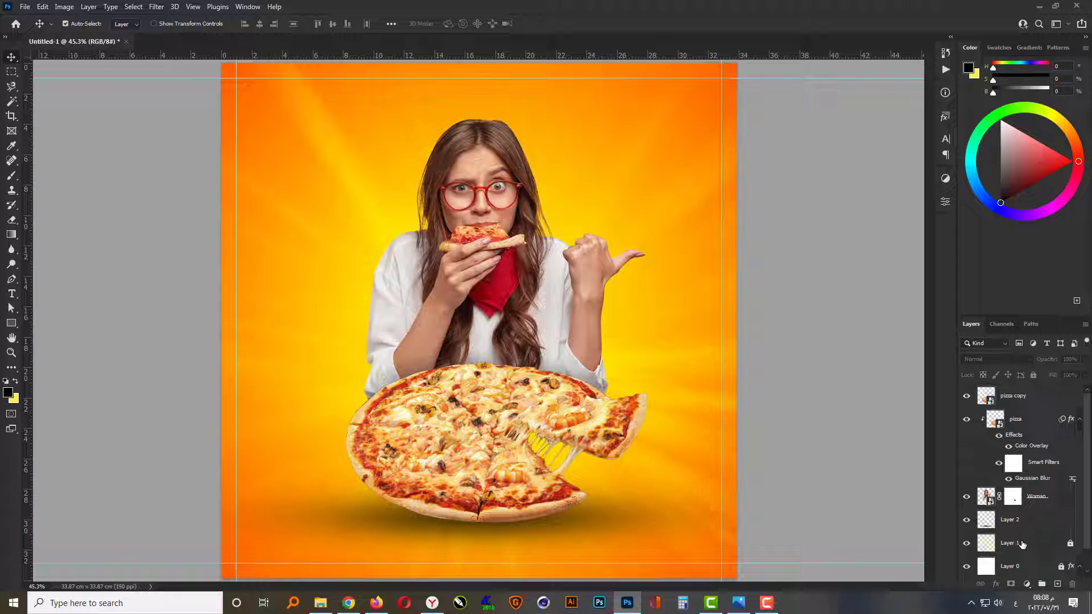
Add a new layer directly above the light-burst layer and set the soft round brush size to 1200 px.
{"action": "left_click", "coordinate": [1022, 545]}
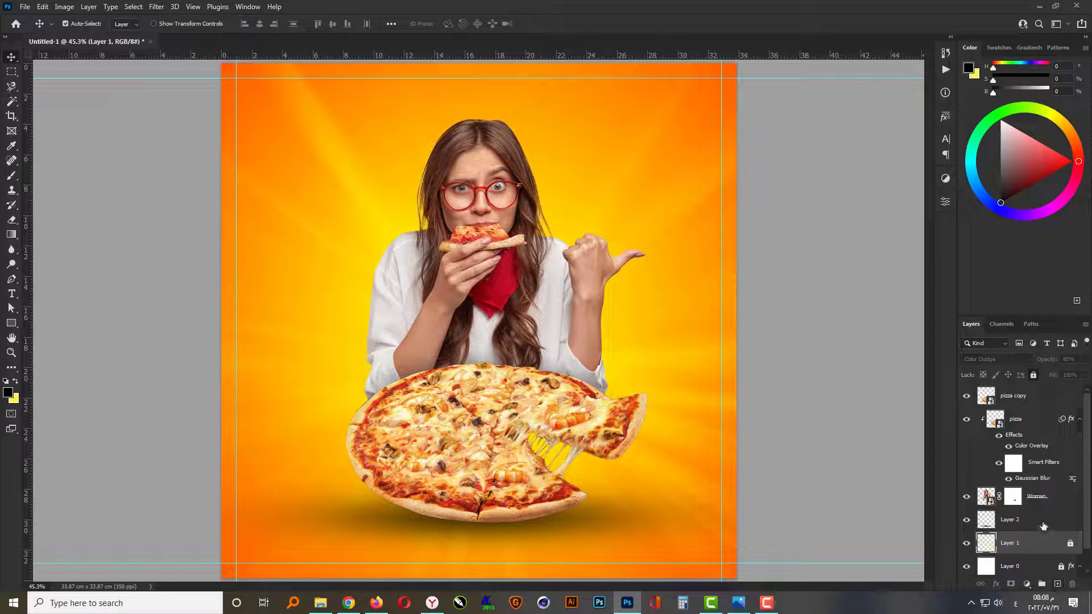
{"action": "left_click", "coordinate": [1058, 585]}
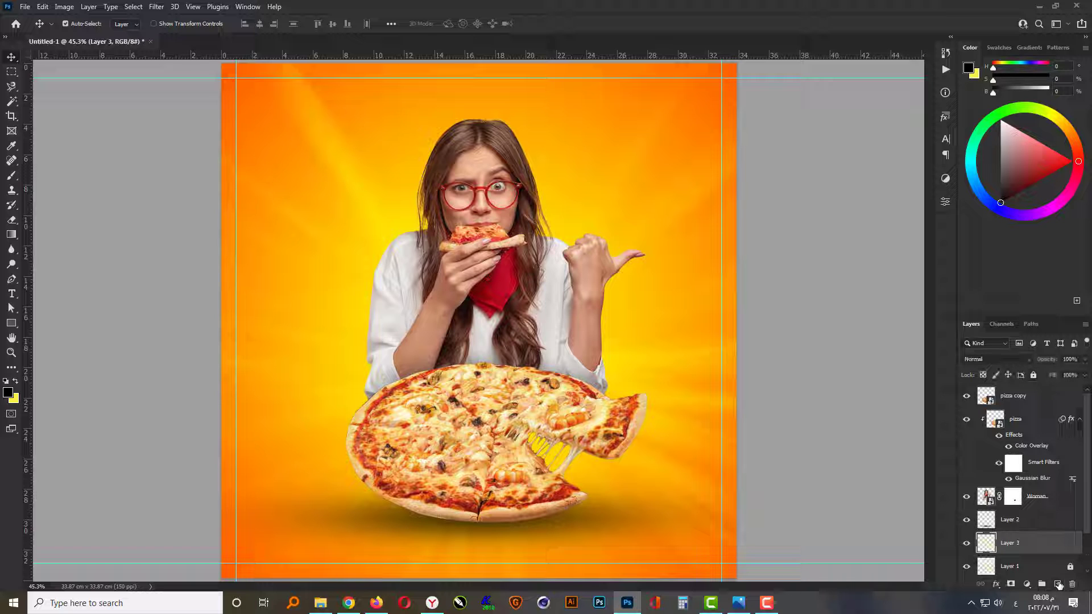
{"action": "left_click", "coordinate": [11, 175]}
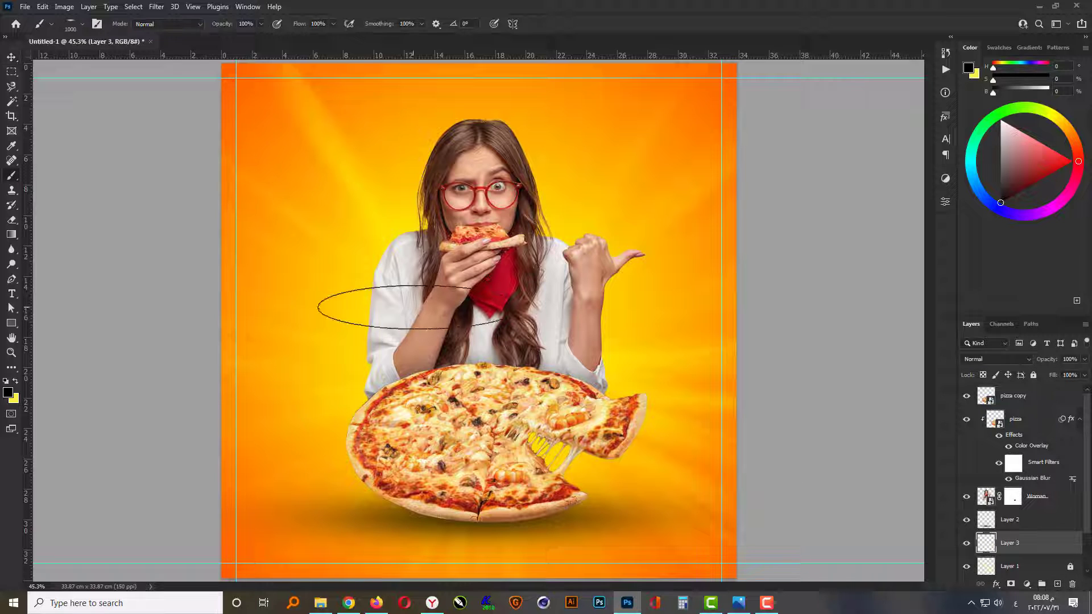
{"action": "right_click", "coordinate": [480, 296]}
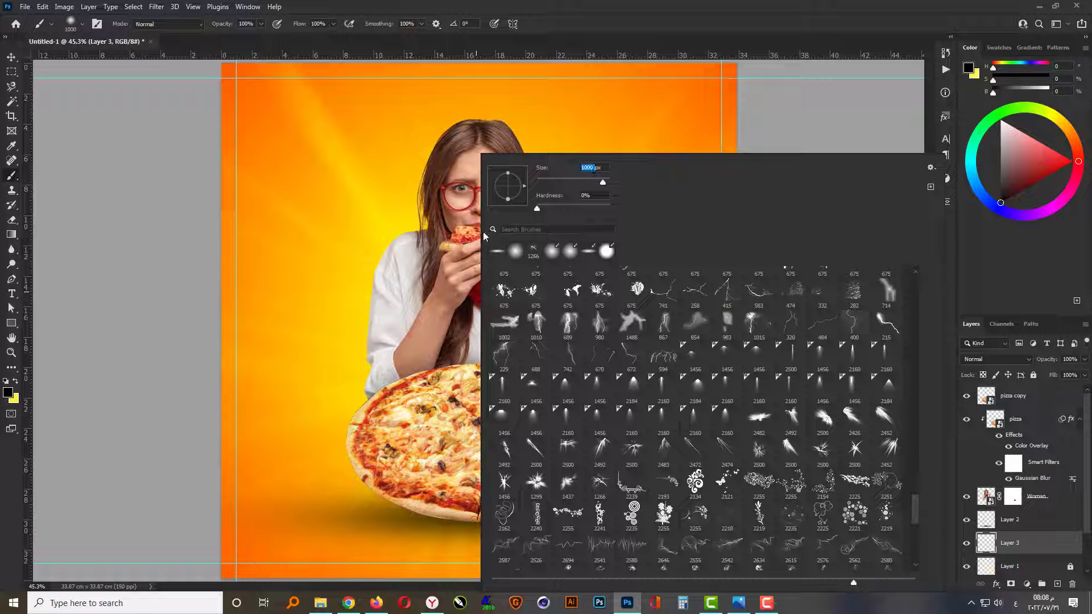
{"action": "type", "text": "1200"}
{"action": "key", "text": "Return"}
Set the foreground colour to yellow with RGB values 255, 230, 40.
{"action": "left_click", "coordinate": [8, 393]}
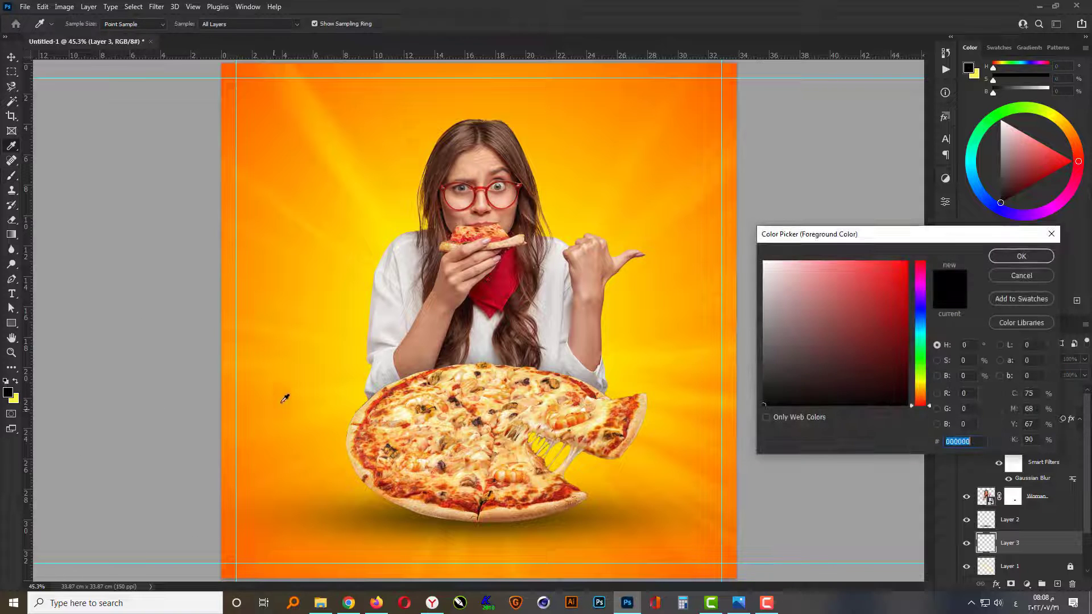
{"action": "left_click", "coordinate": [967, 393]}
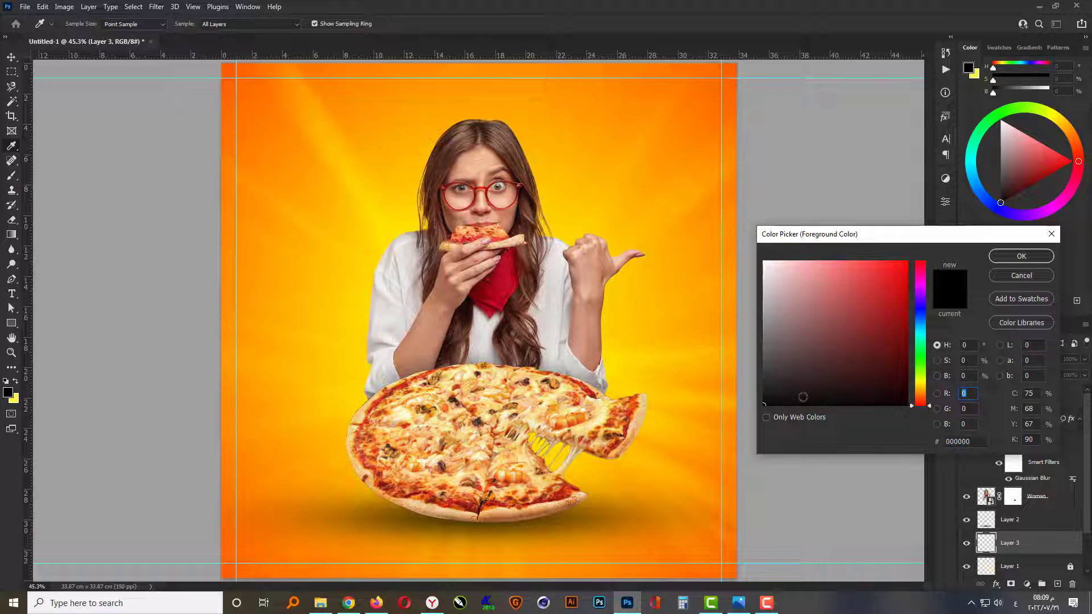
{"action": "type", "text": "255"}
{"action": "key", "text": "Tab"}
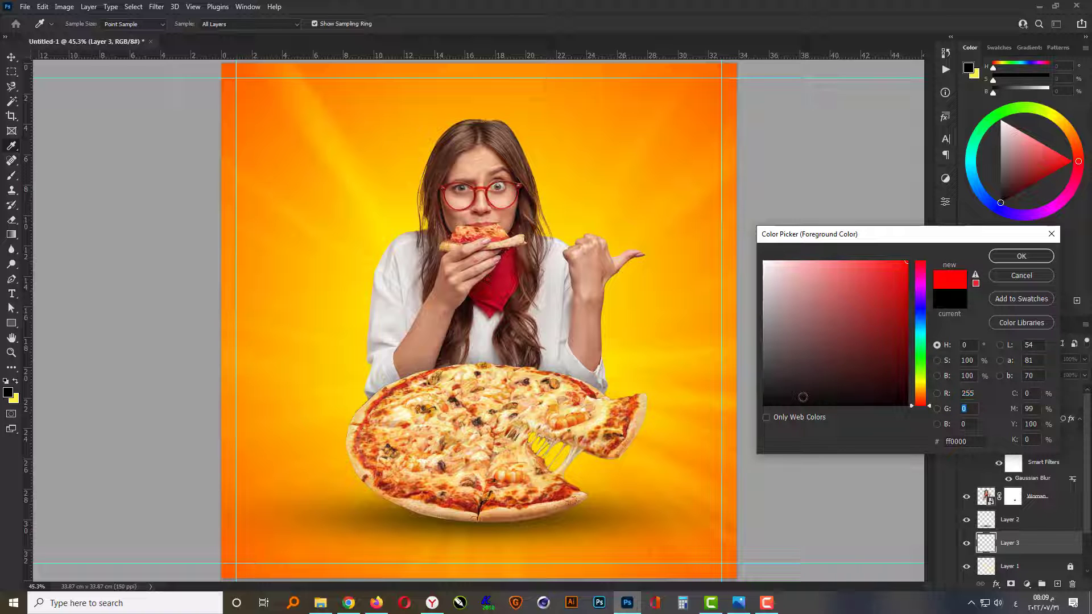
{"action": "type", "text": "230"}
{"action": "key", "text": "Tab"}
{"action": "type", "text": "40"}
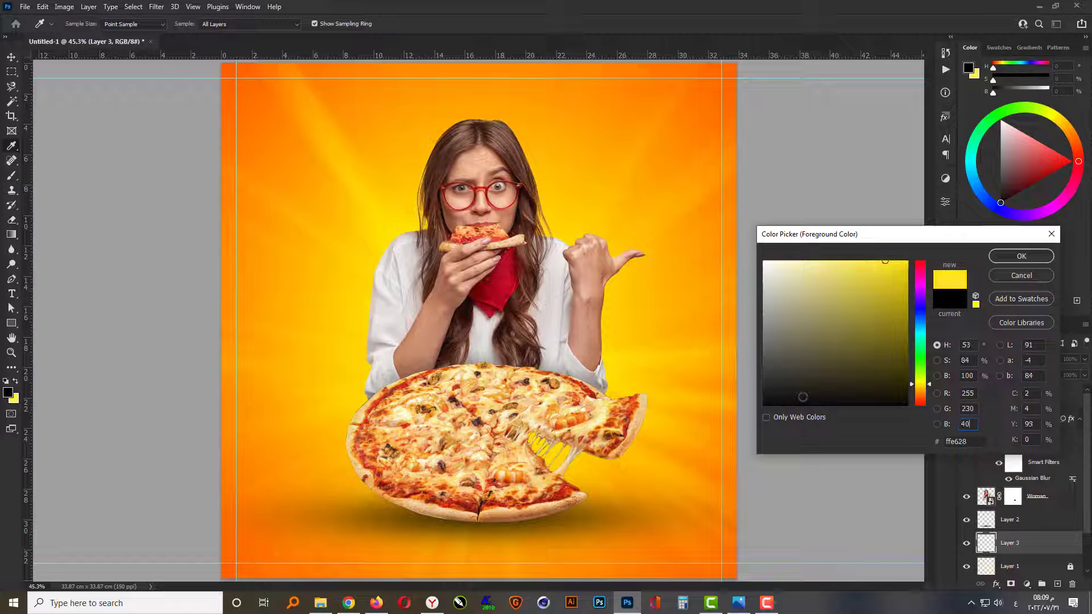
{"action": "key", "text": "Return"}
Stamp one soft yellow glow behind the woman and pizza and scale it up from its centre past the canvas edges.
{"action": "key", "text": "b"}
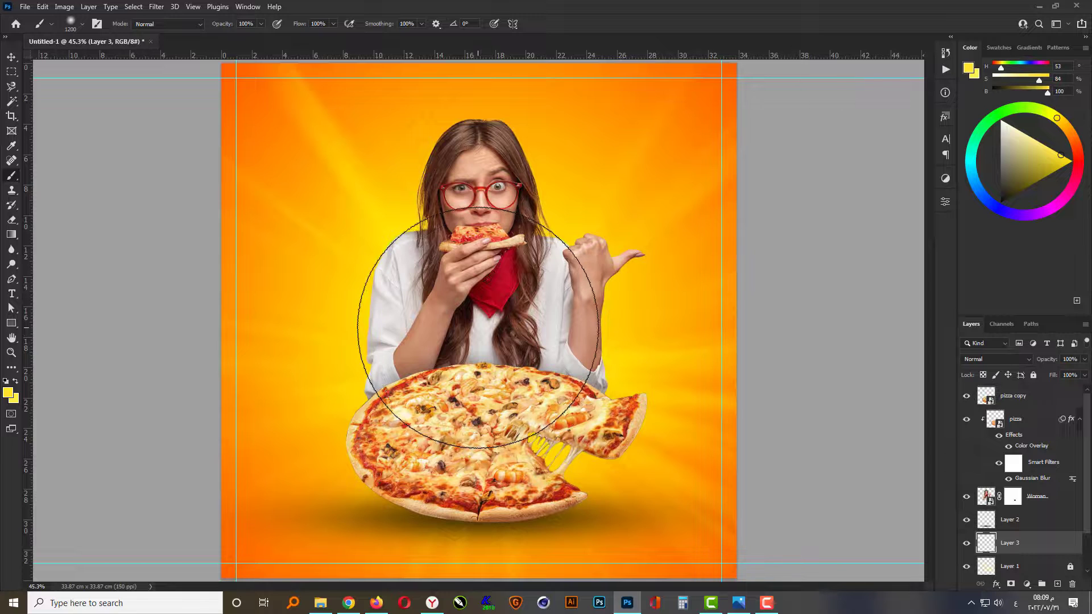
{"action": "left_click", "coordinate": [487, 362]}
{"action": "key", "text": "ctrl+t"}
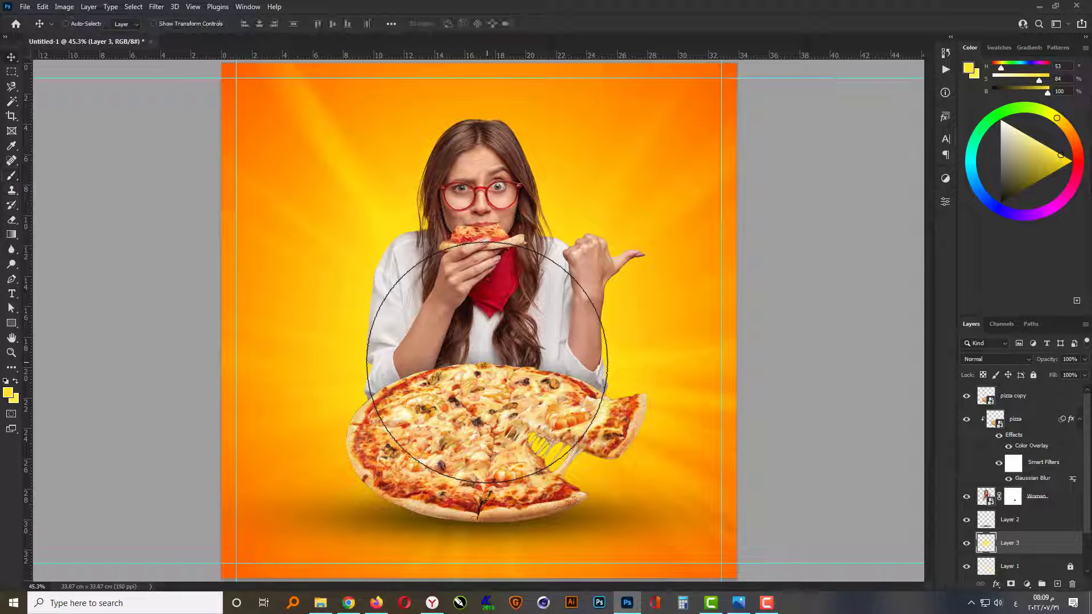
{"action": "scroll", "coordinate": [488, 363], "scroll_direction": "down", "scroll_amount": 2}
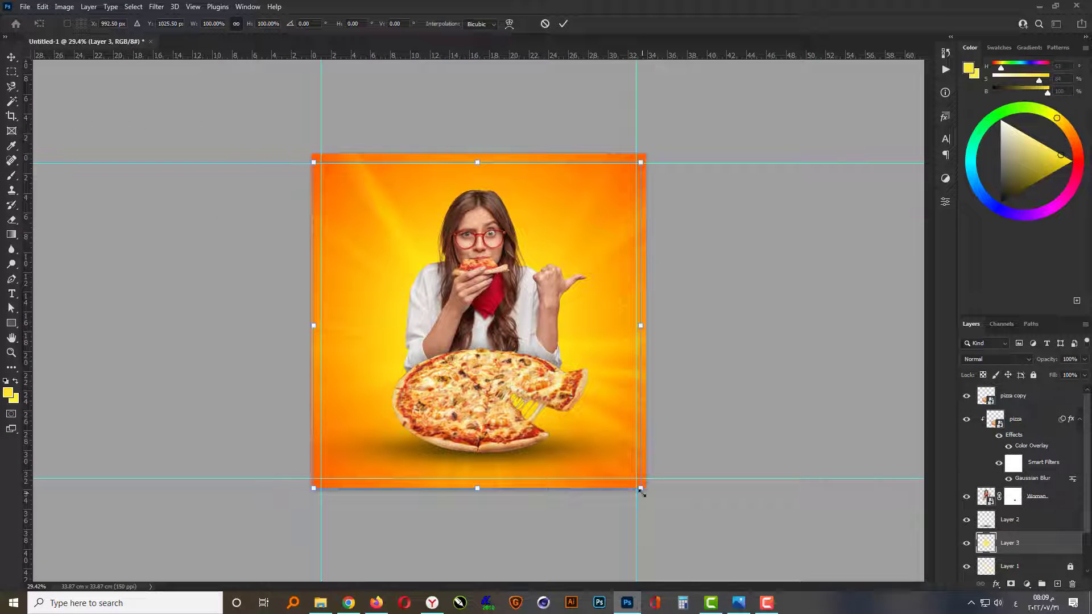
{"action": "left_click_drag", "start_coordinate": [641, 489], "coordinate": [733, 528]}
{"action": "key", "text": "Return"}
{"action": "key", "text": "ctrl+0"}
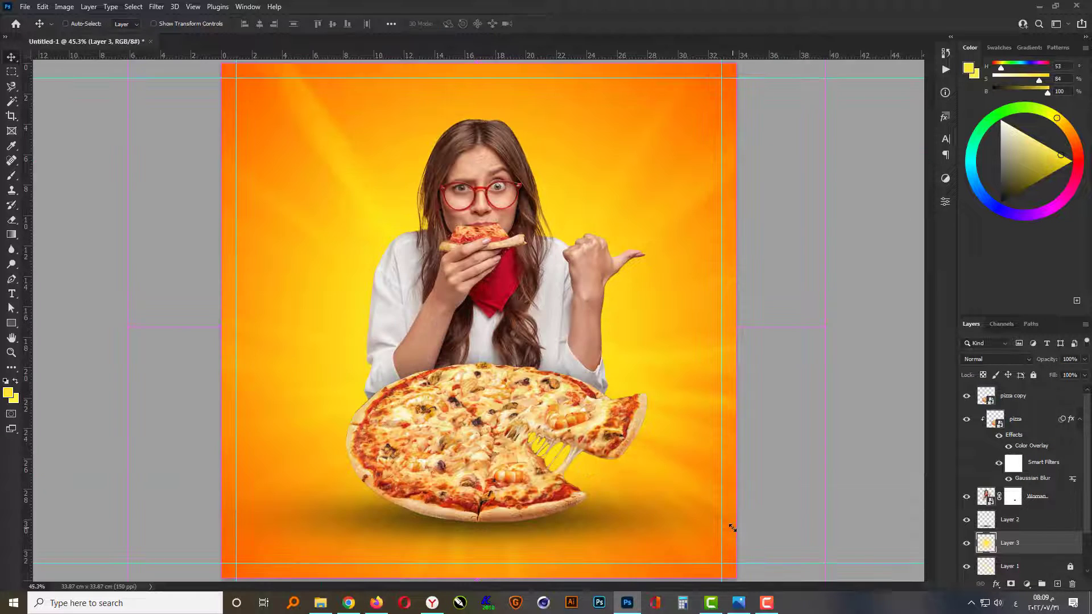
Lock the yellow glow layer and group all layers above it, from the shadow up to the pizza copy.
{"action": "scroll", "coordinate": [1032, 553], "scroll_direction": "down", "scroll_amount": 2}
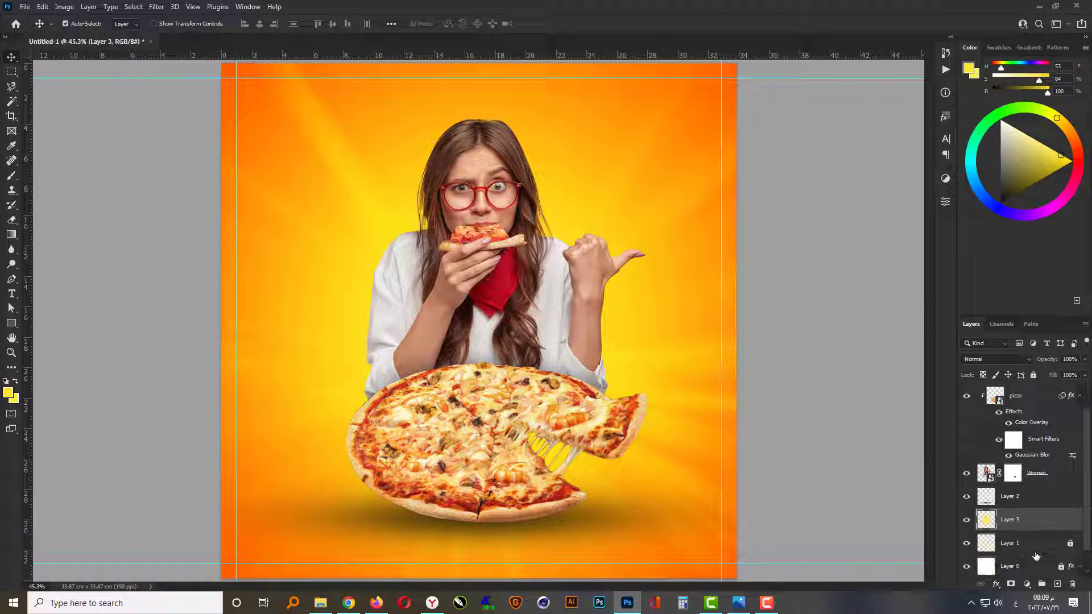
{"action": "left_click", "coordinate": [1033, 376]}
{"action": "left_click", "coordinate": [1033, 502]}
{"action": "scroll", "coordinate": [1032, 501], "scroll_direction": "up", "scroll_amount": 2}
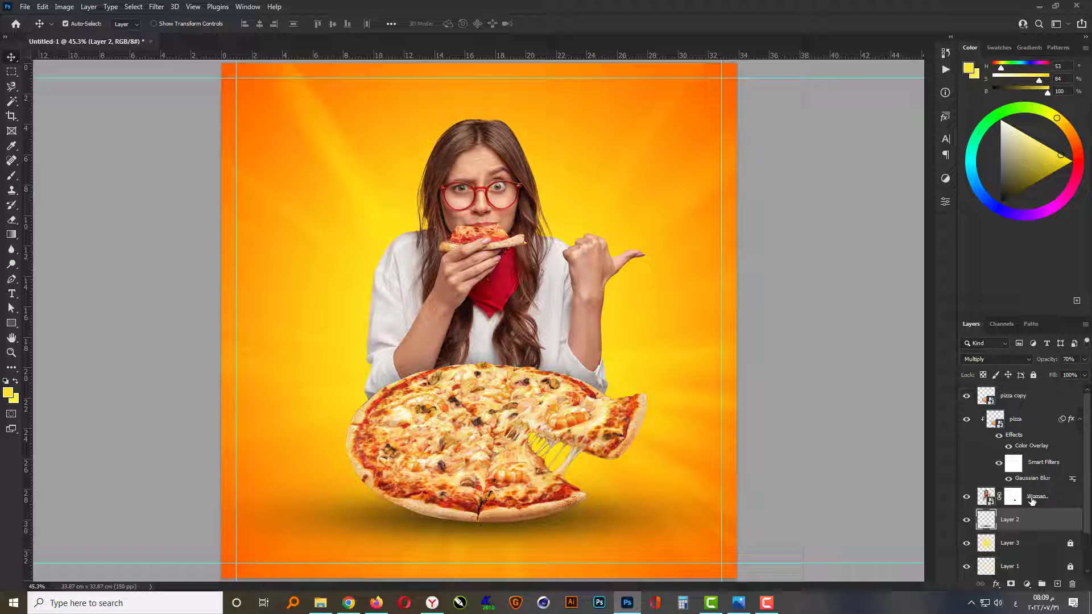
{"action": "left_click", "coordinate": [1037, 401], "text": "shift"}
{"action": "key", "text": "ctrl+g"}
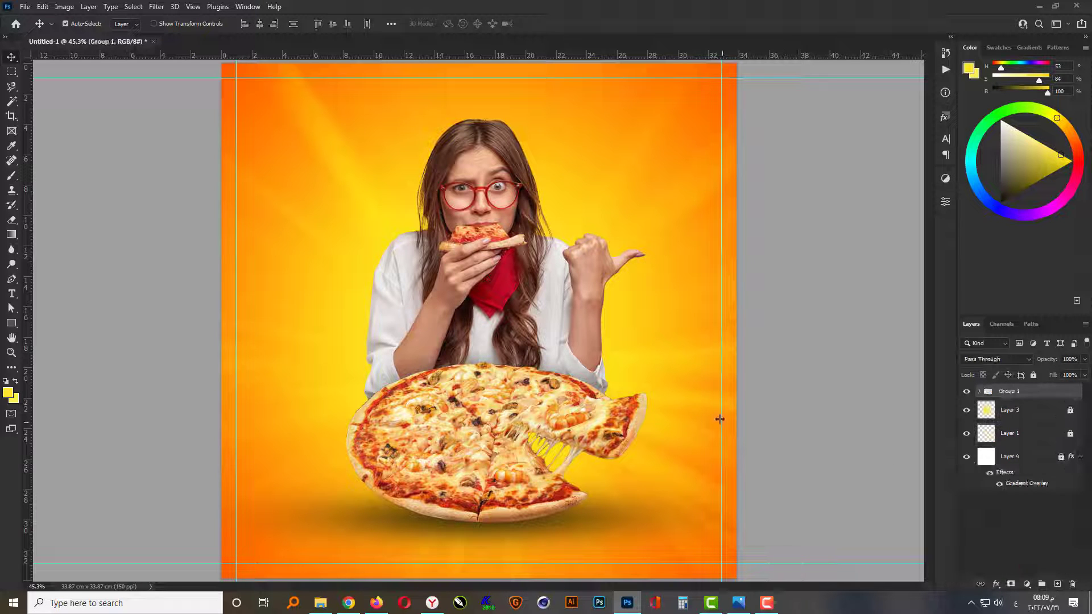
{"action": "left_click", "coordinate": [786, 410]}
Move the woman and pizza group slightly lower on the canvas and scale it down a little around its centre.
{"action": "left_click", "coordinate": [996, 389]}
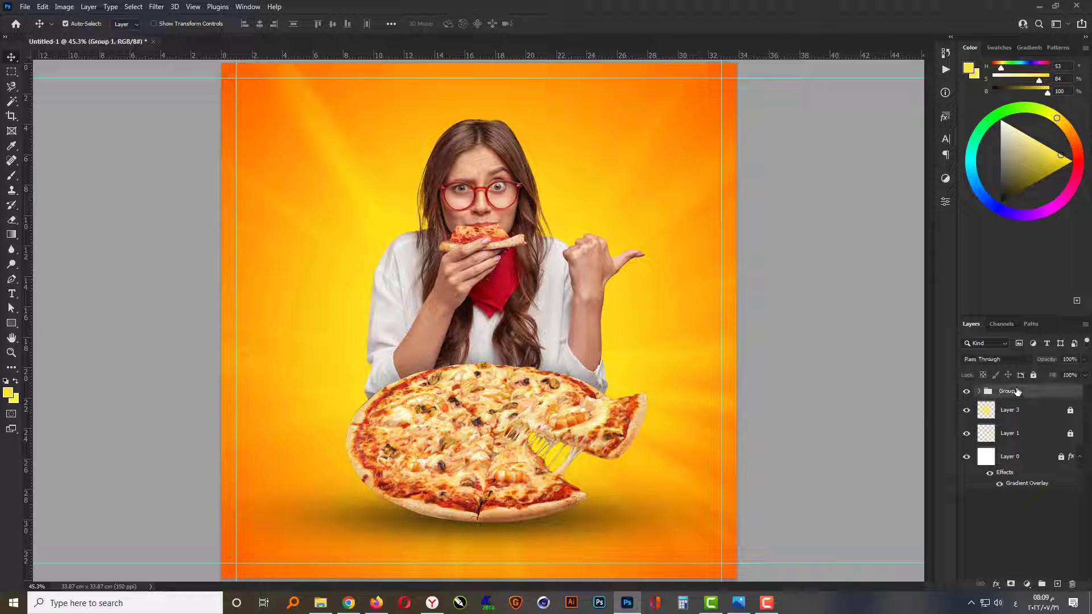
{"action": "key", "text": "ctrl+t"}
{"action": "key", "text": "Return"}
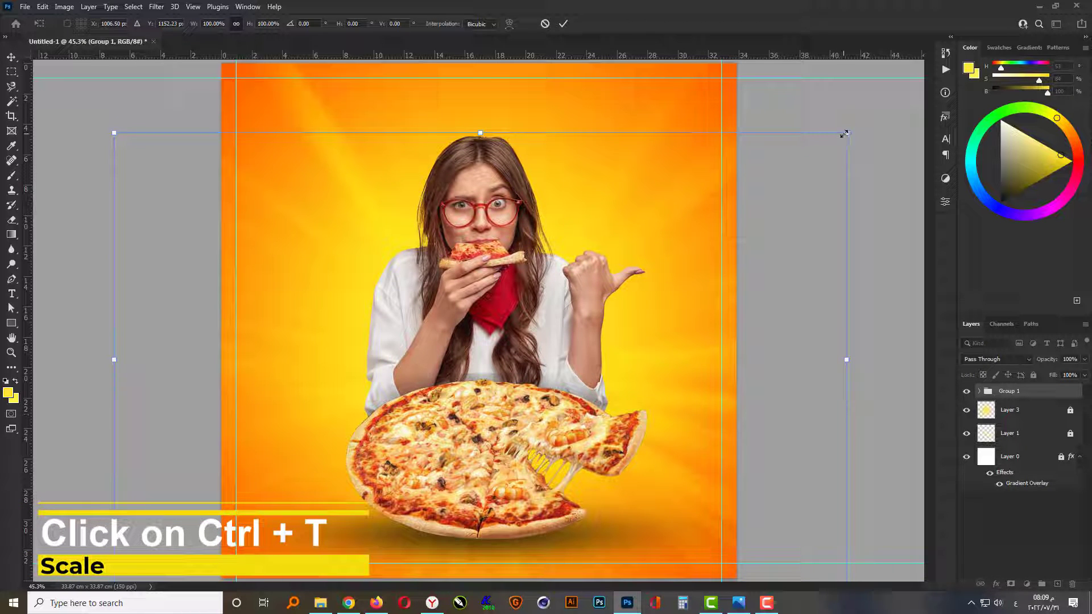
{"action": "left_click_drag", "start_coordinate": [846, 133], "coordinate": [831, 143]}
{"action": "key", "text": "Return"}
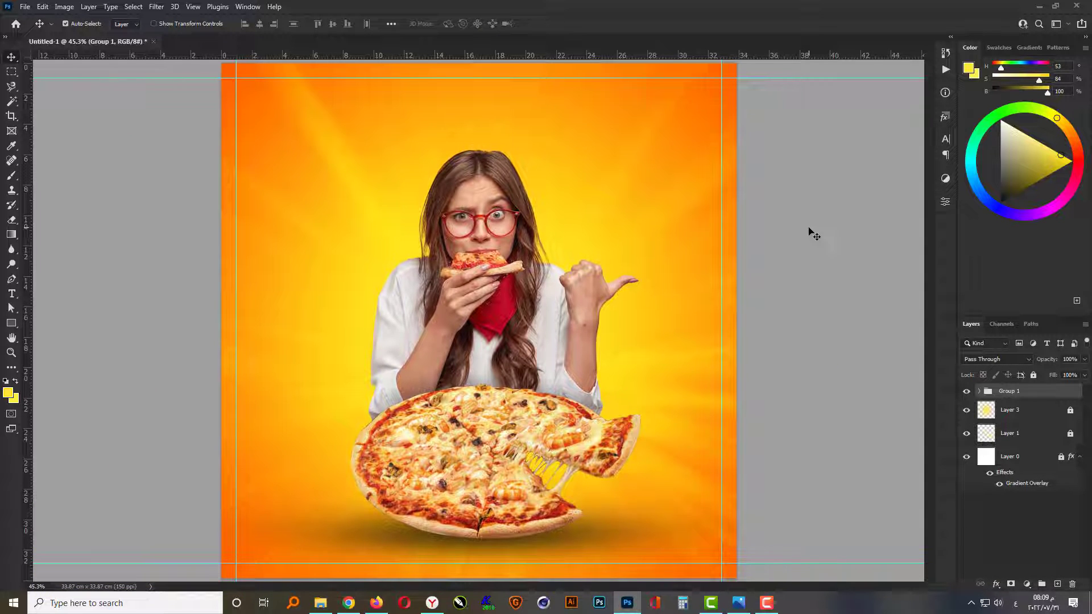
{"action": "left_click", "coordinate": [794, 257]}
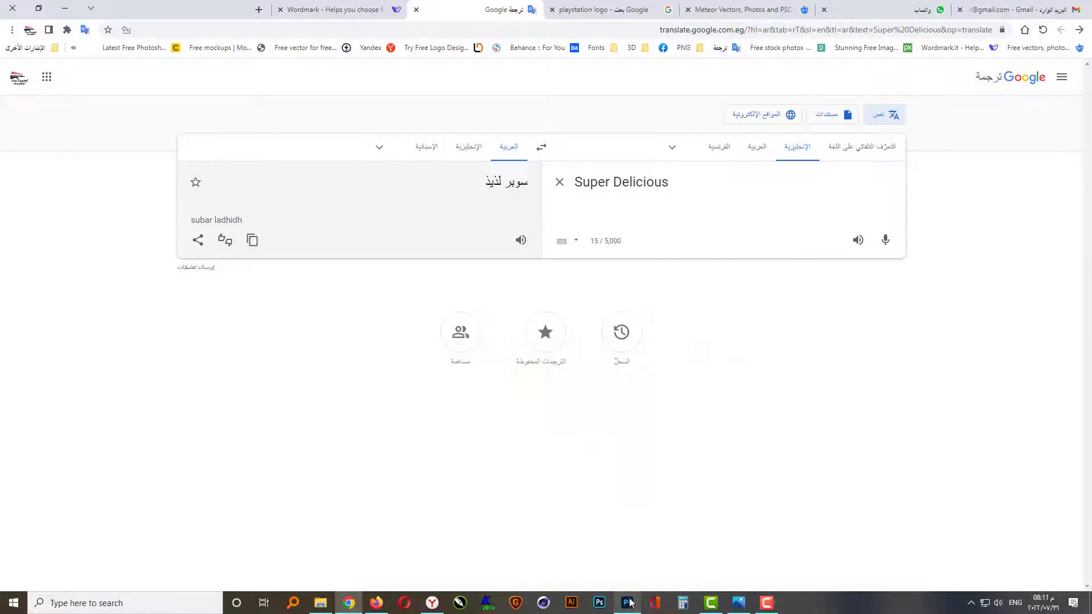
Copy the phrase "Super Delicious" from the Google Translate page and return to Photoshop.
{"action": "triple_click", "coordinate": [595, 184]}
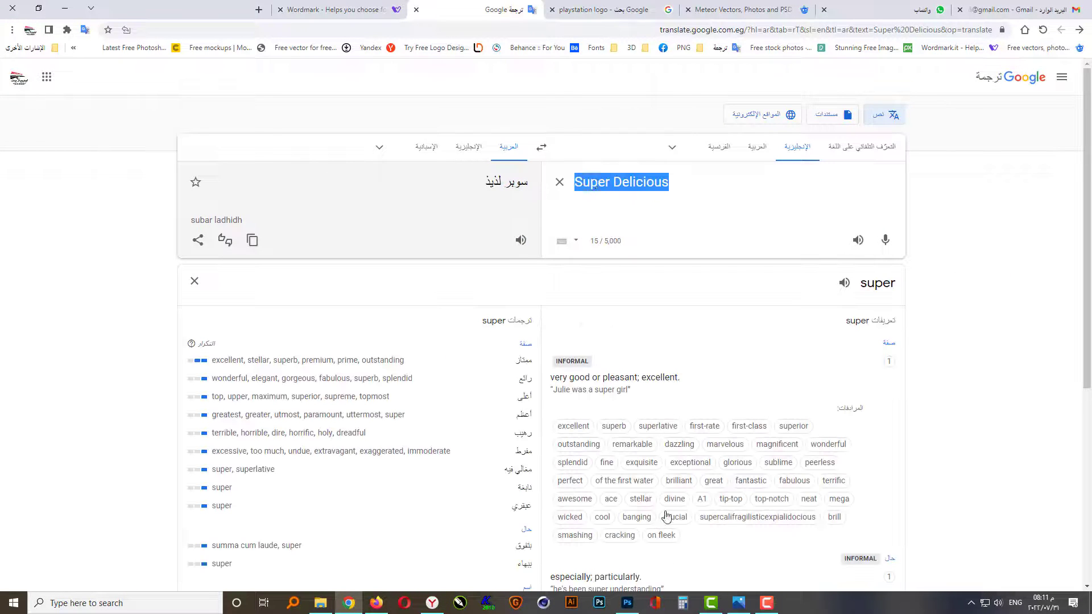
{"action": "left_click", "coordinate": [627, 603]}
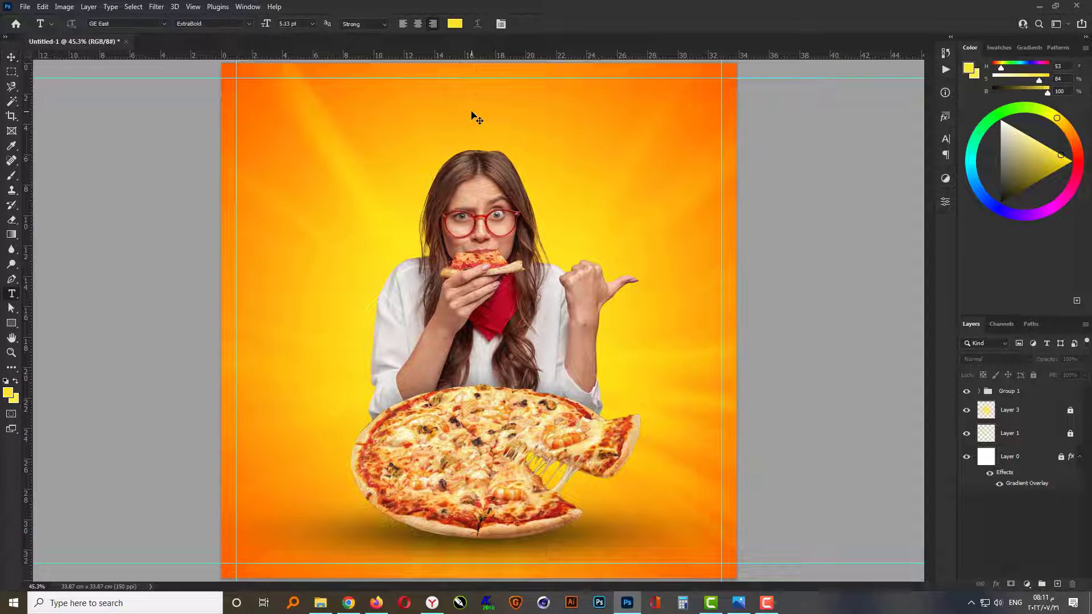
Place the copied text "Super Delicious" above the woman in white (ffffff) and set its size to 30 pt.
{"action": "left_click", "coordinate": [458, 24]}
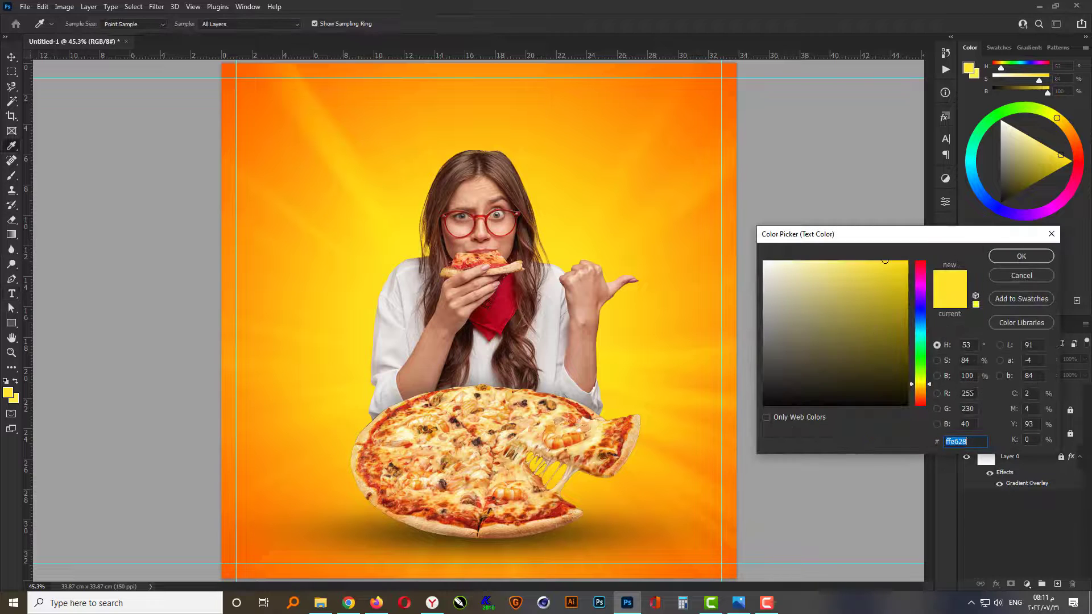
{"action": "type", "text": "ffffff"}
{"action": "key", "text": "Tab"}
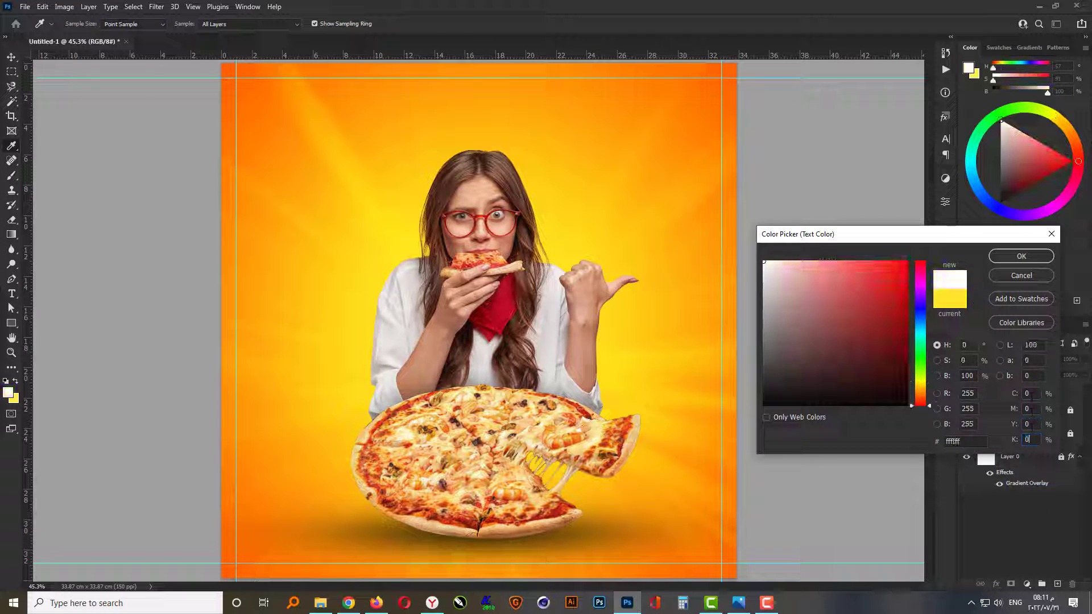
{"action": "key", "text": "Return"}
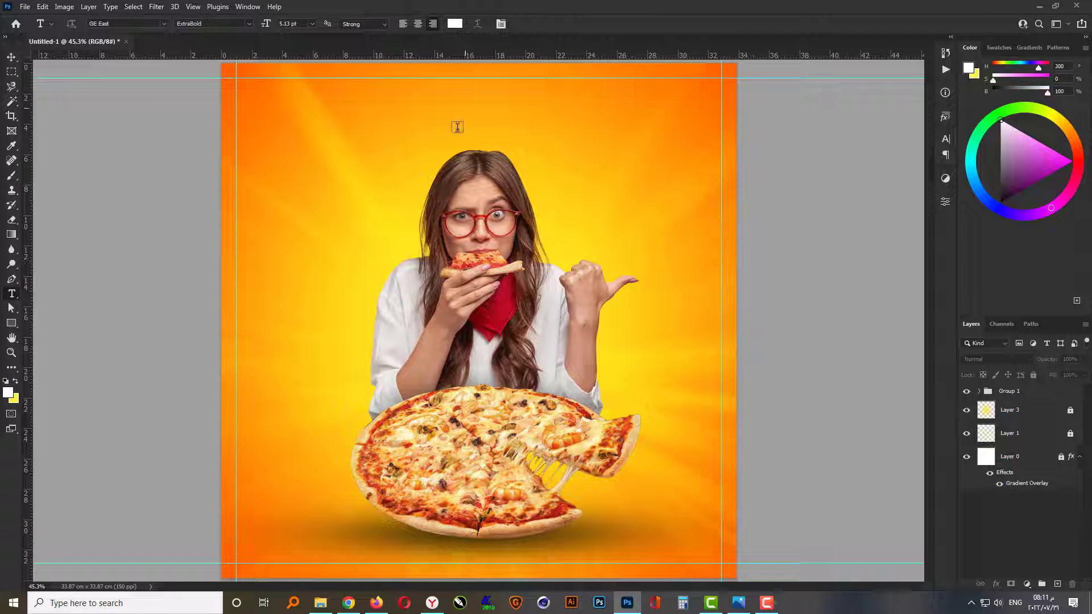
{"action": "left_click", "coordinate": [457, 127]}
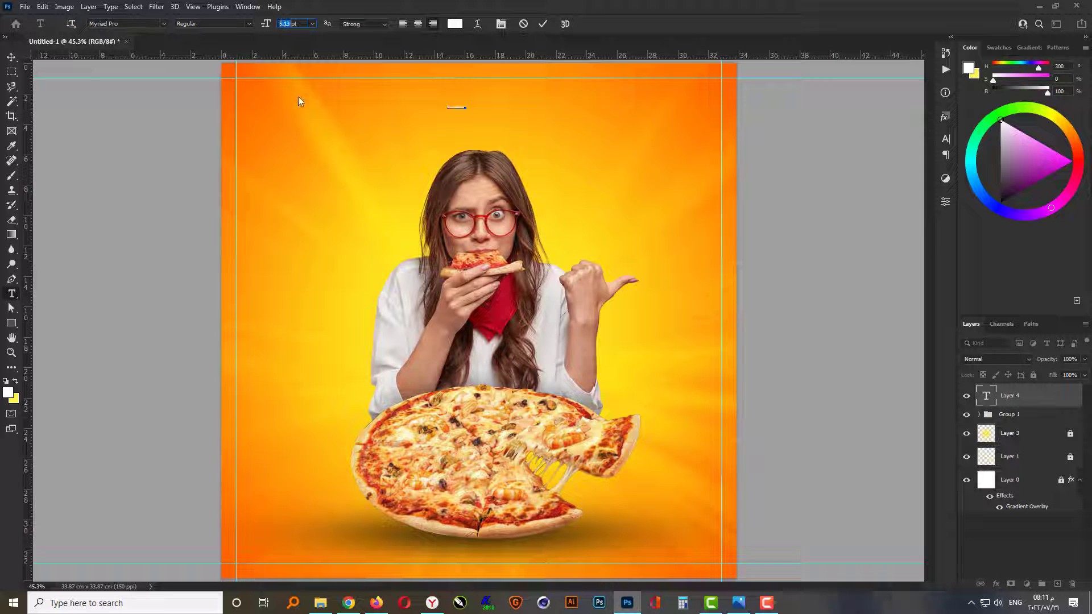
{"action": "type", "text": "30"}
{"action": "key", "text": "Return"}
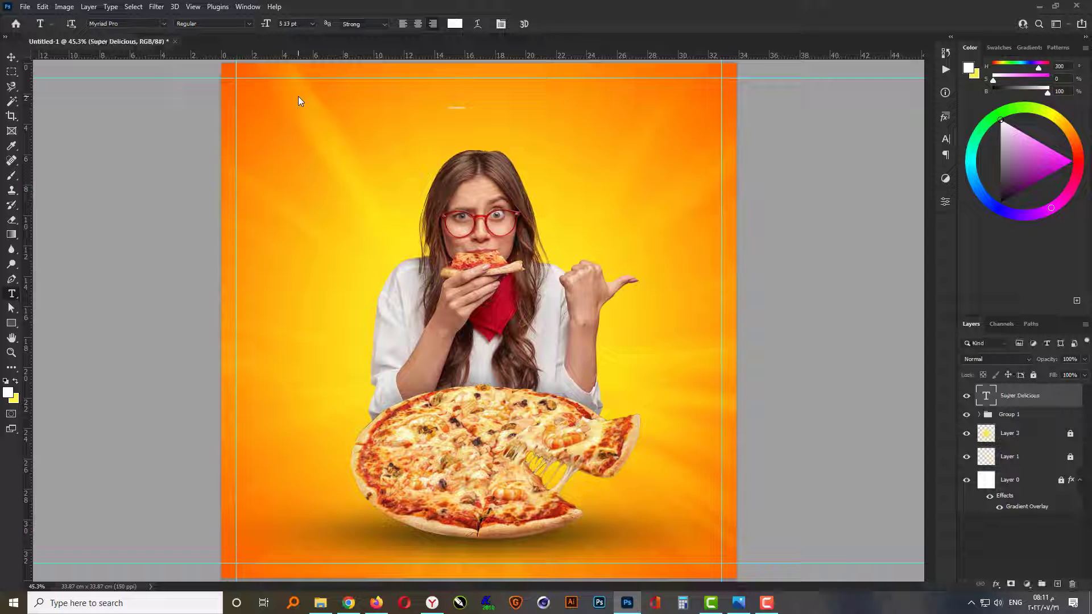
{"action": "key", "text": "Return"}
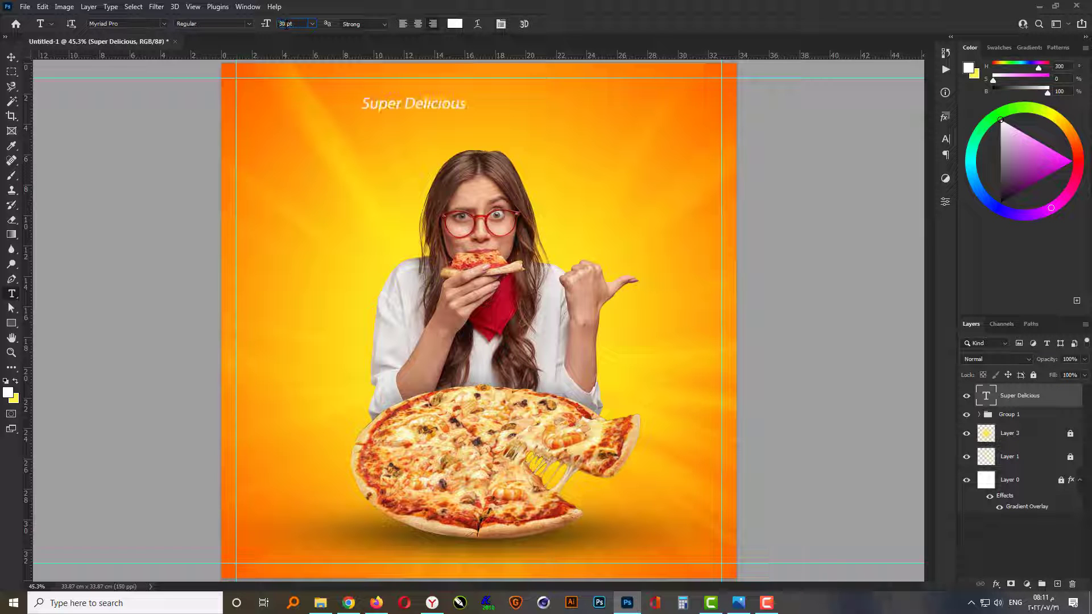
Remove the faux italic from the "Super Delicious" headline and set its font to Britannic Bold.
{"action": "left_click", "coordinate": [945, 138]}
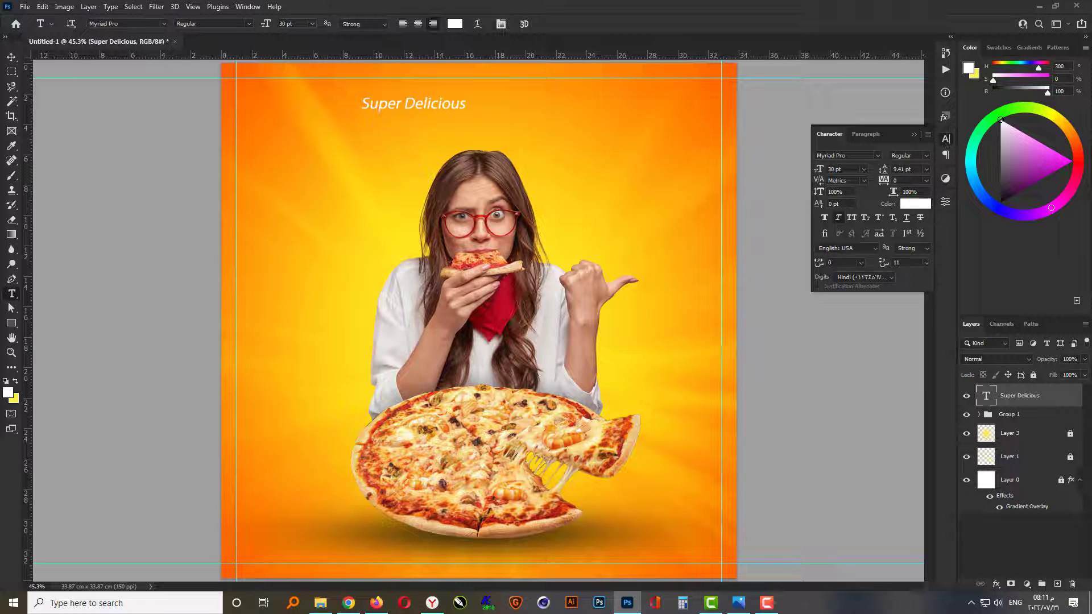
{"action": "left_click", "coordinate": [839, 219]}
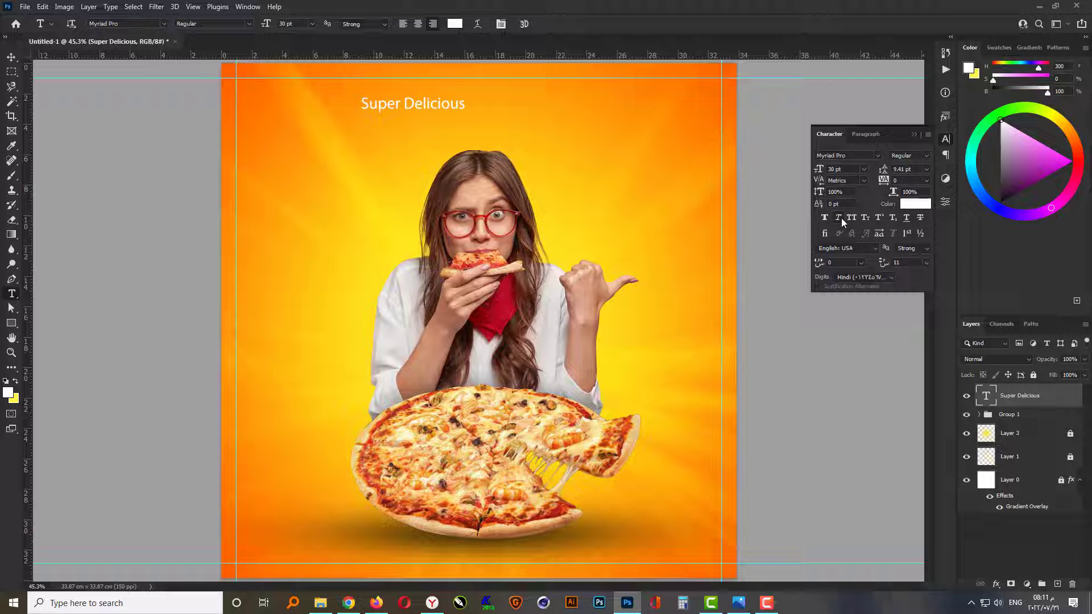
{"action": "left_click", "coordinate": [879, 155]}
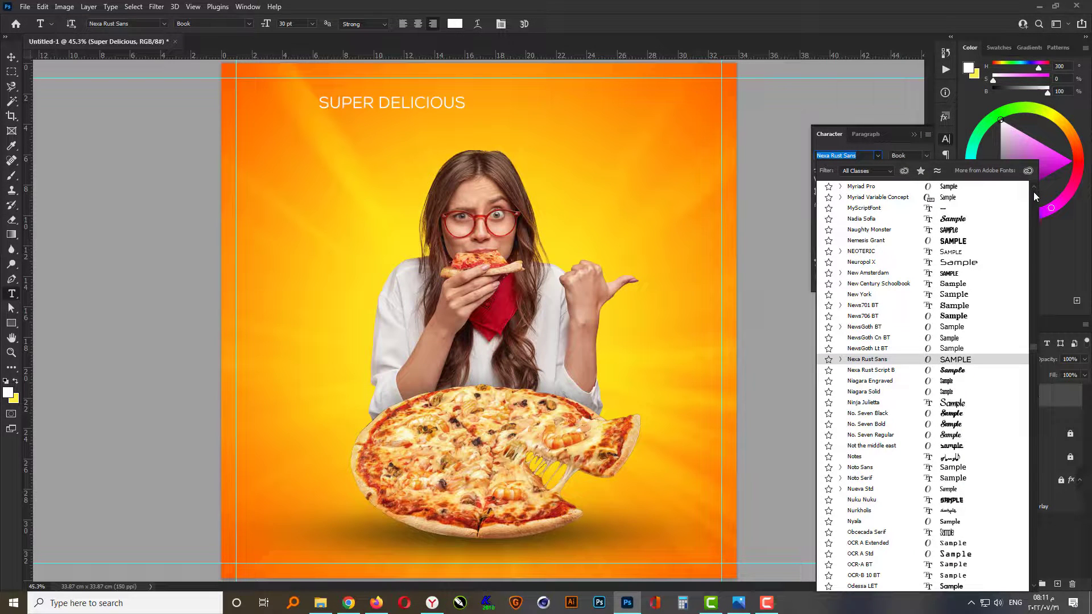
{"action": "left_click_drag", "start_coordinate": [1038, 349], "coordinate": [1032, 183]}
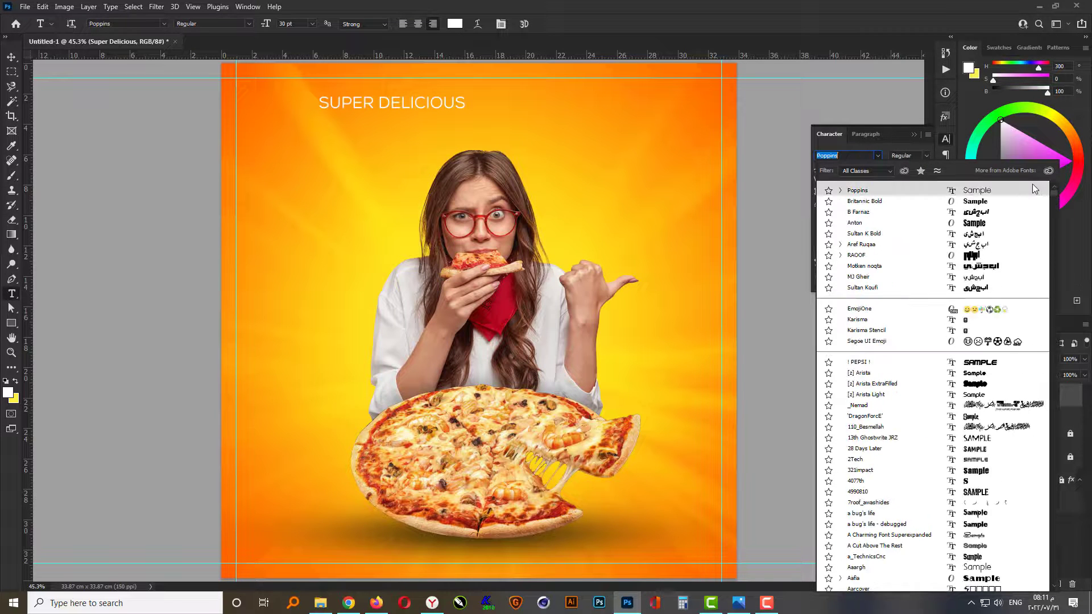
{"action": "left_click", "coordinate": [975, 202]}
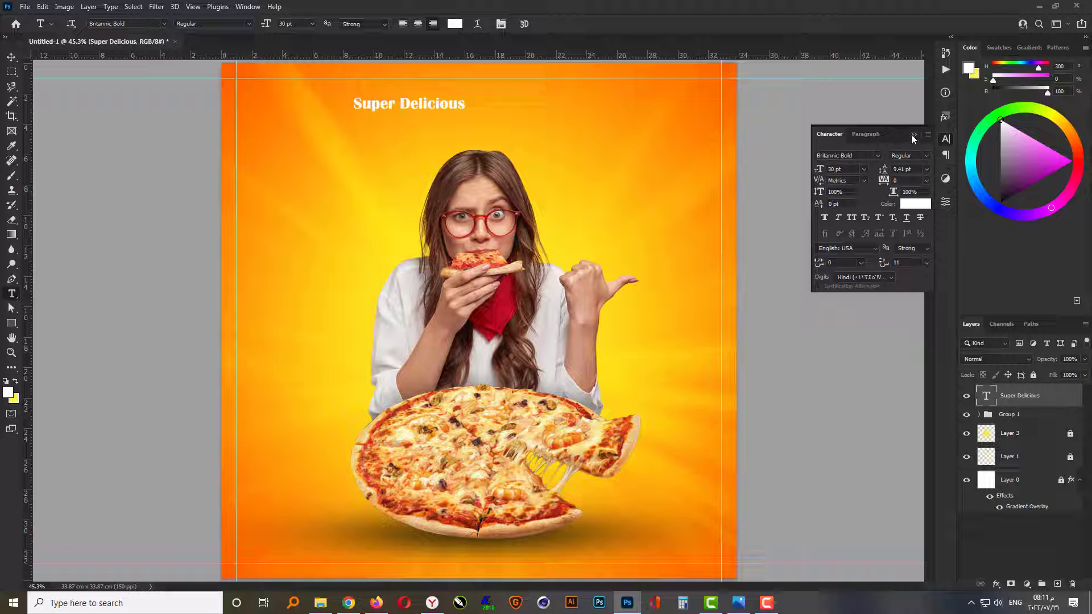
Set the headline's leading to Auto and its tracking to -10.
{"action": "left_click", "coordinate": [923, 168]}
{"action": "left_click", "coordinate": [923, 179]}
{"action": "left_click", "coordinate": [926, 181]}
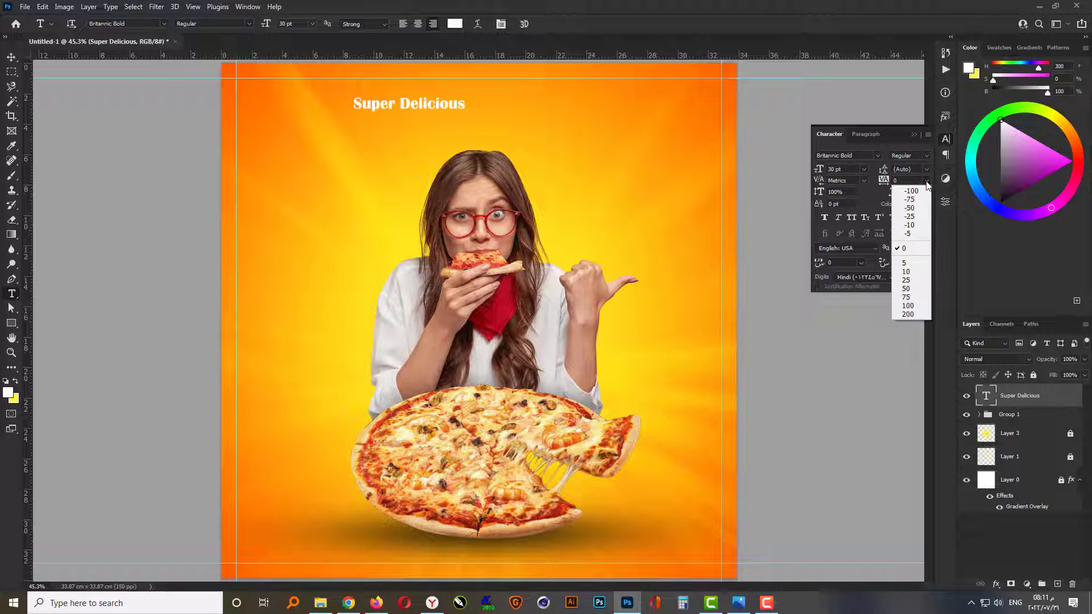
{"action": "left_click", "coordinate": [920, 227]}
{"action": "left_click", "coordinate": [914, 134]}
Centre the "Super Delicious" headline horizontally on the canvas and scale it up around its centre to about 46 pt.
{"action": "key", "text": "v"}
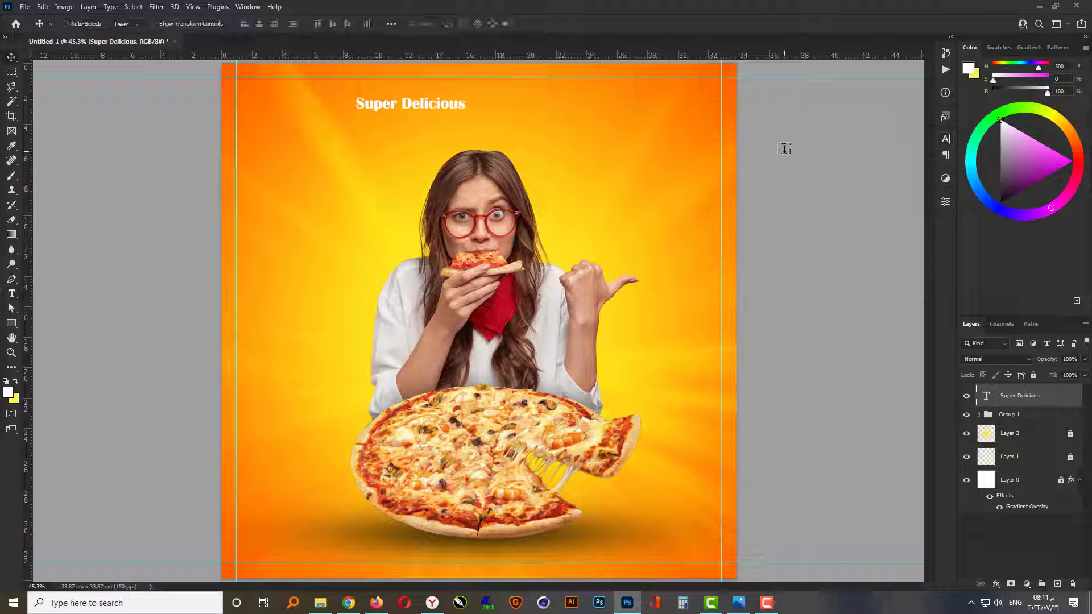
{"action": "key", "text": "ctrl+a"}
{"action": "left_click", "coordinate": [260, 24]}
{"action": "key", "text": "ctrl+d"}
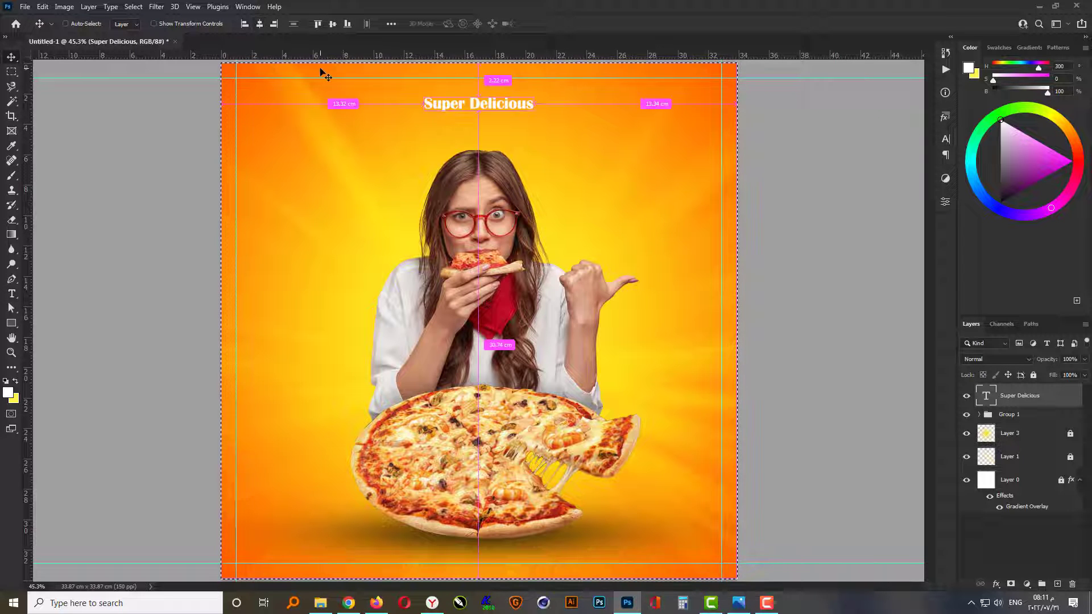
{"action": "key", "text": "ctrl+t"}
{"action": "left_click_drag", "start_coordinate": [534, 114], "coordinate": [566, 127]}
{"action": "double_click", "coordinate": [495, 114]}
Duplicate the "Super Delicious" headline directly below itself and change the copy's text to "PIZZA".
{"action": "scroll", "coordinate": [489, 85], "scroll_direction": "up", "scroll_amount": 5, "text": "alt"}
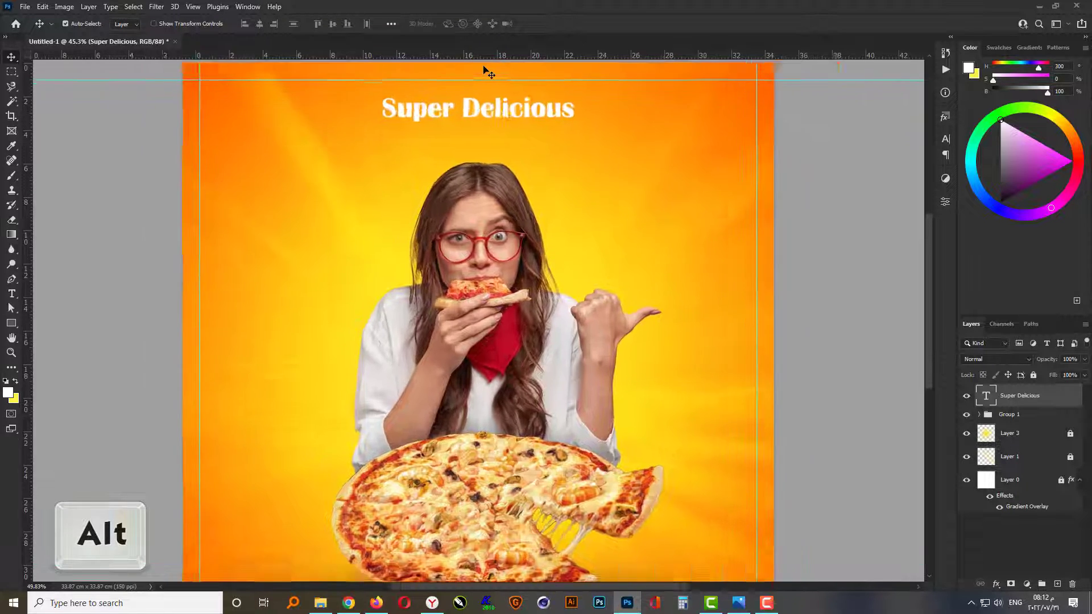
{"action": "scroll", "coordinate": [477, 139], "scroll_direction": "up", "scroll_amount": 3, "text": "alt"}
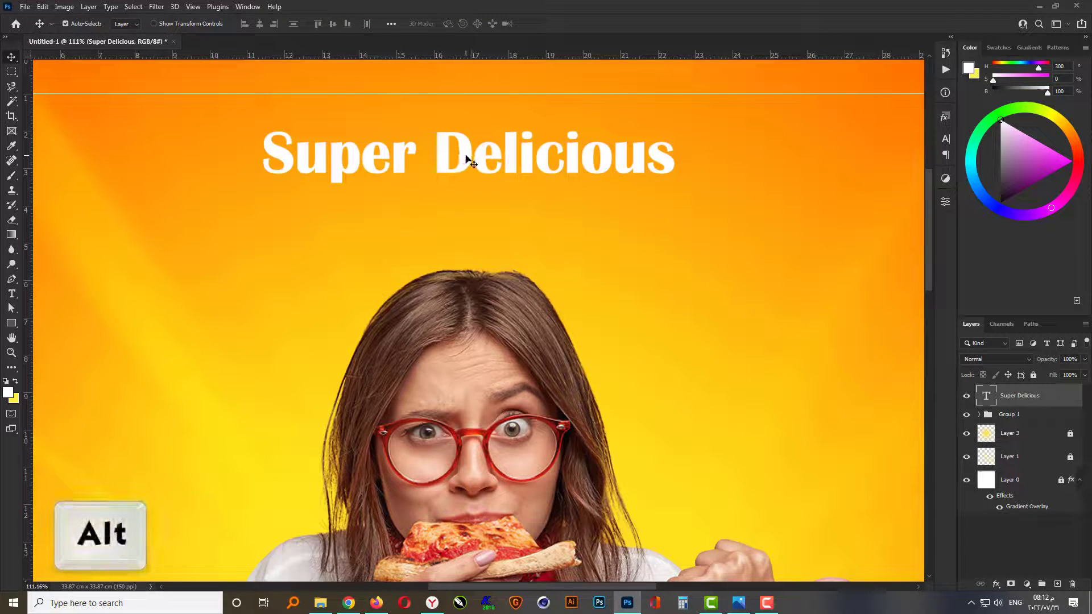
{"action": "left_click_drag", "start_coordinate": [466, 180], "coordinate": [466, 246], "text": "alt"}
{"action": "double_click", "coordinate": [460, 215]}
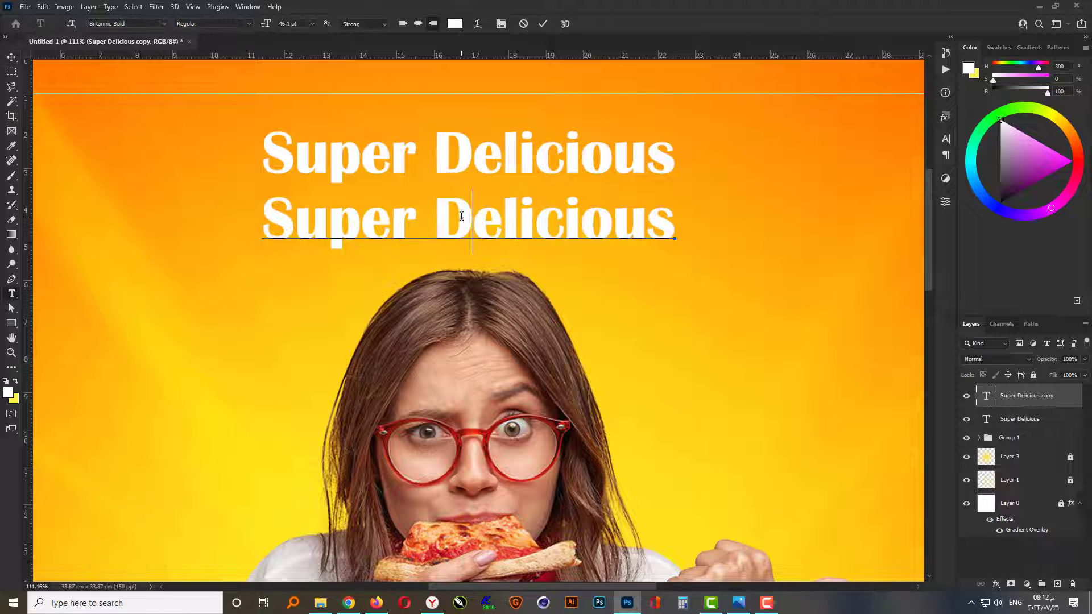
{"action": "type", "text": "P"}
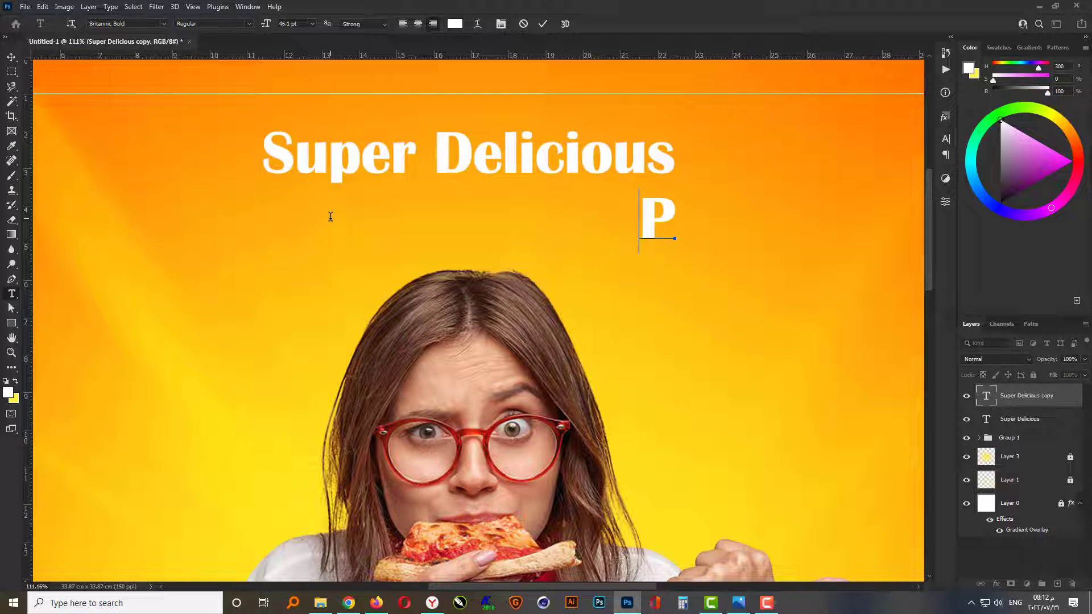
{"action": "type", "text": "l"}
{"action": "type", "text": "ZZA"}
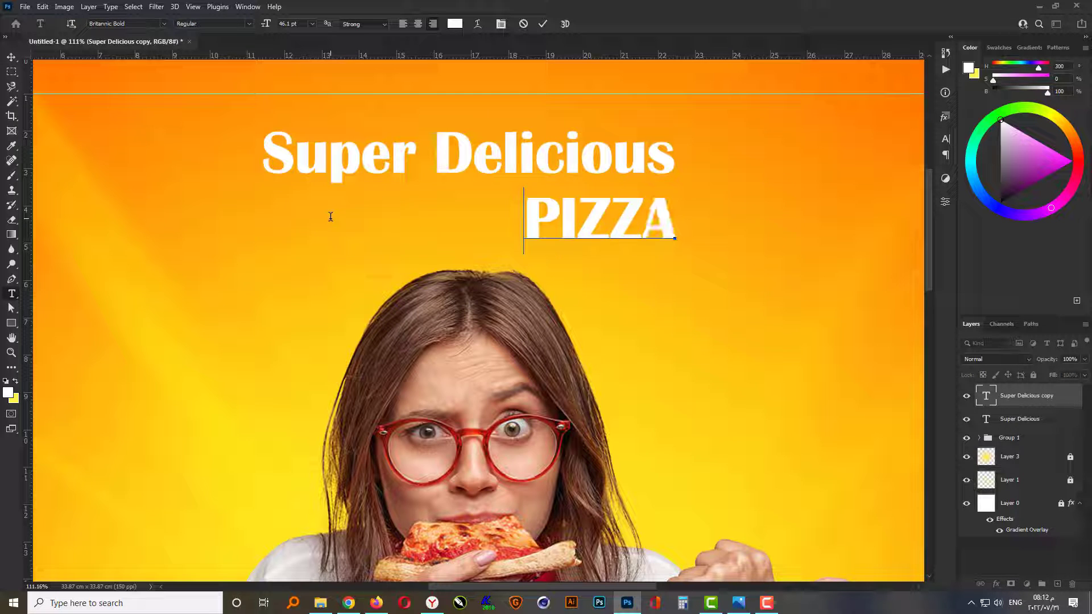
{"action": "key", "text": "ctrl+Return"}
Enlarge "PIZZA" to the full width of "Super Delicious" and nudge it up close beneath that line.
{"action": "key", "text": "v"}
{"action": "key", "text": "ctrl+t"}
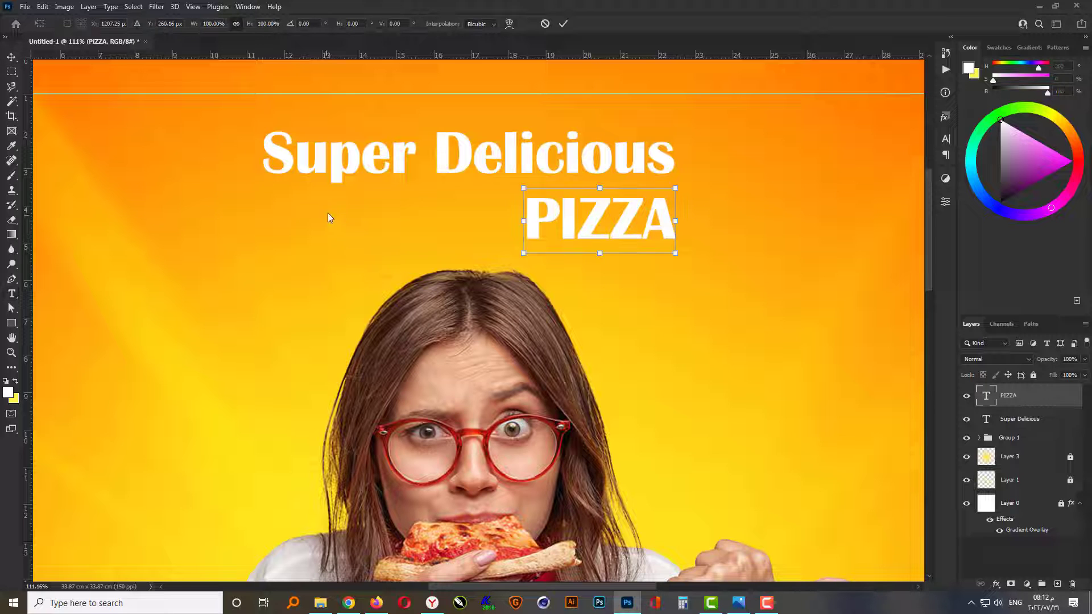
{"action": "left_click_drag", "start_coordinate": [522, 252], "coordinate": [244, 347]}
{"action": "key", "text": "Return"}
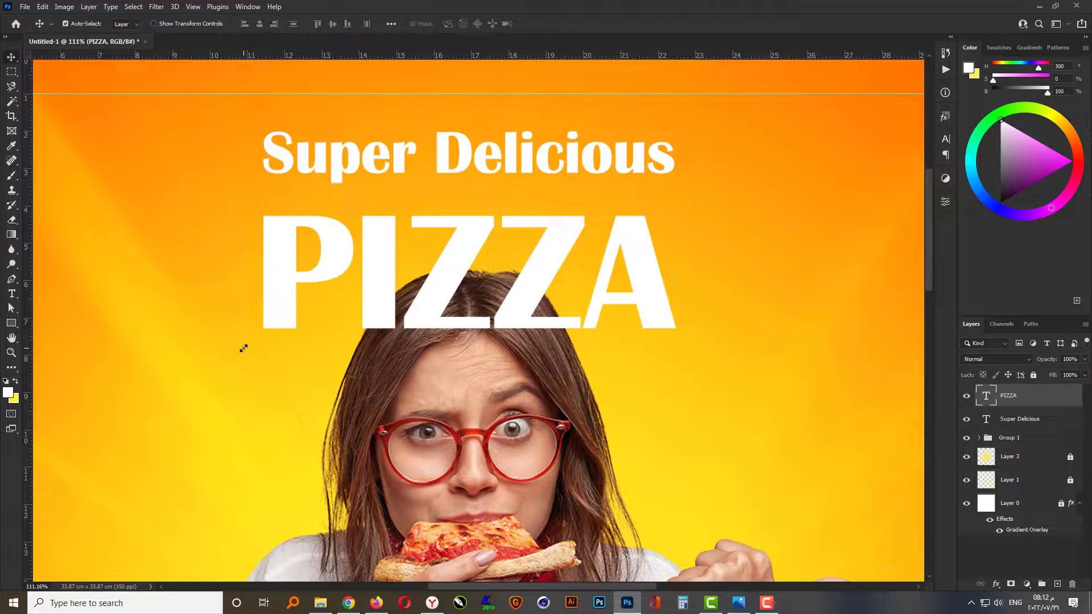
{"action": "key", "text": "Up"}
{"action": "key", "text": "Up"}
{"action": "key", "text": "Up"}
{"action": "key", "text": "Up"}
{"action": "key", "text": "Up"}
{"action": "key", "text": "Up"}
{"action": "key", "text": "Up"}
{"action": "key", "text": "Up"}
{"action": "key", "text": "Up"}
{"action": "key", "text": "Up"}
{"action": "key", "text": "Up"}
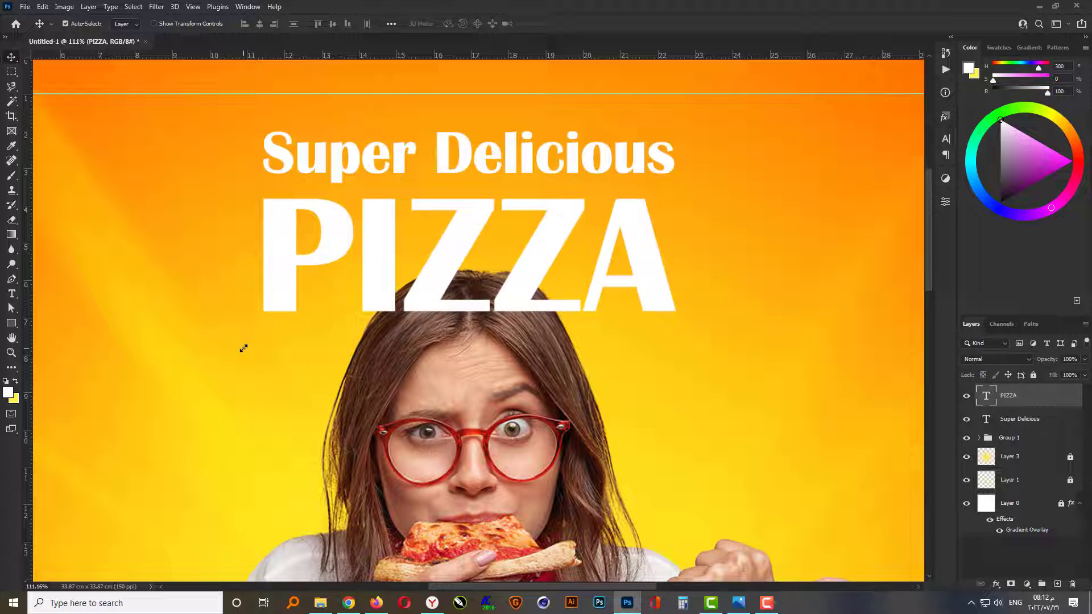
Select both headline lines and align them with each other on their horizontal centres.
{"action": "left_click", "coordinate": [449, 162], "text": "shift"}
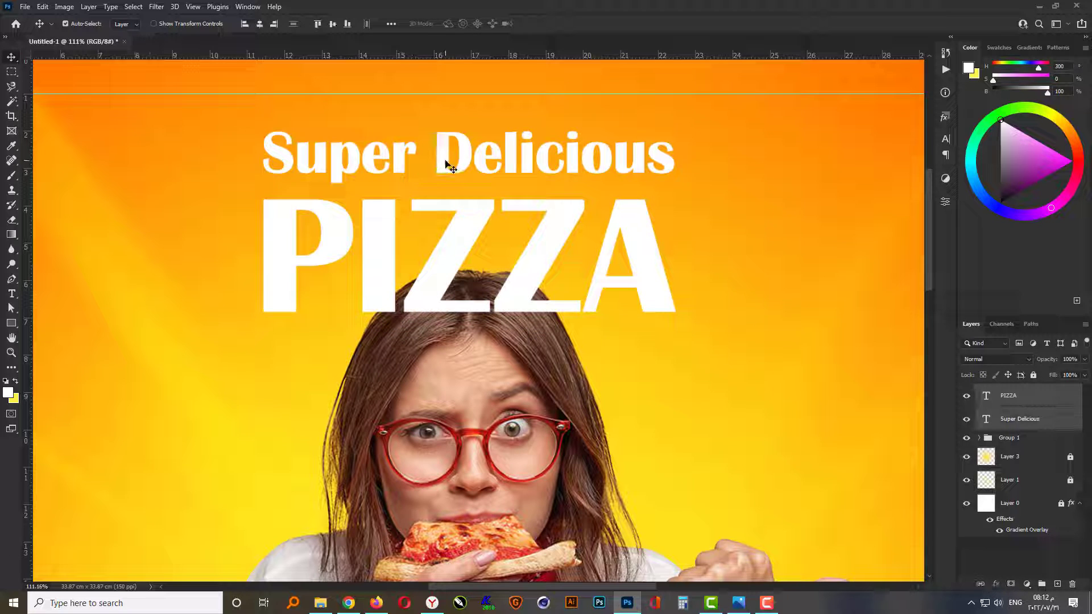
{"action": "left_click", "coordinate": [260, 24]}
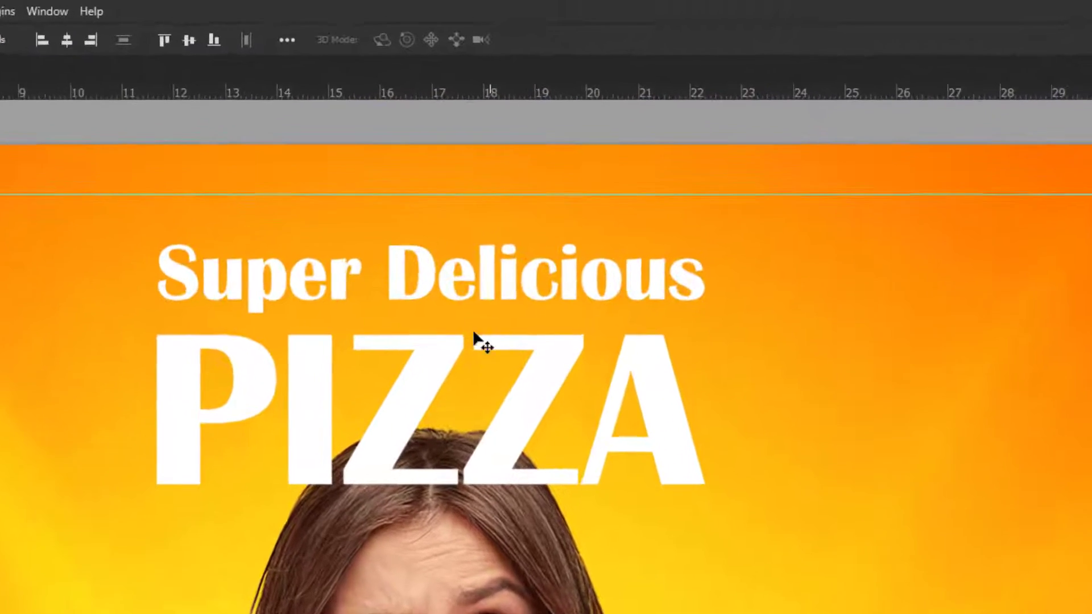
{"action": "left_click_drag", "start_coordinate": [414, 307], "coordinate": [418, 307]}
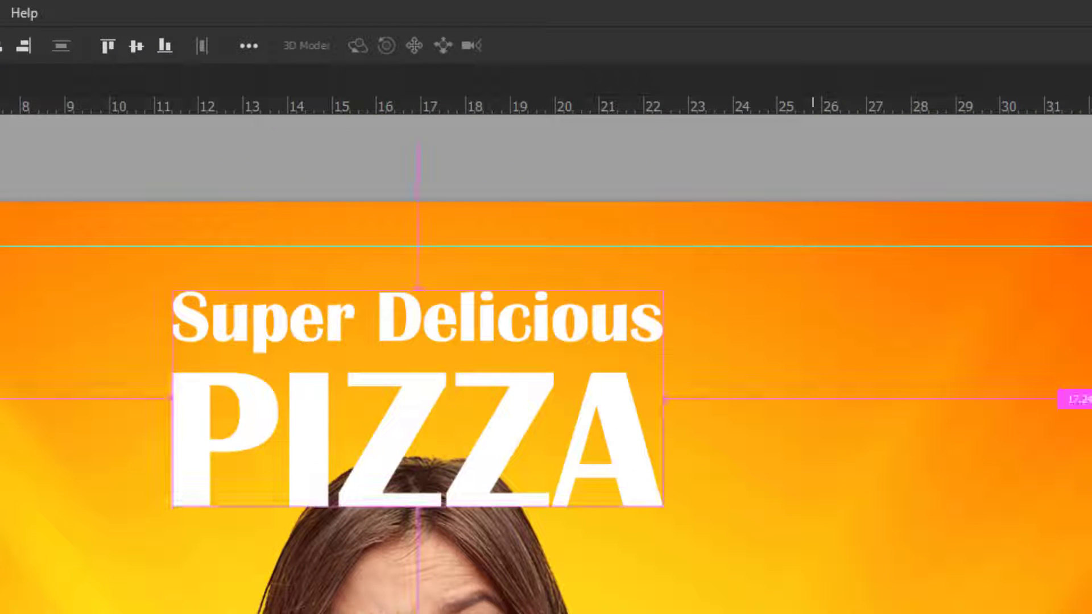
Skew both headline lines vertically by -5° and place their layers behind the woman and pizza group.
{"action": "key", "text": "ctrl+t"}
{"action": "left_click", "coordinate": [266, 46]}
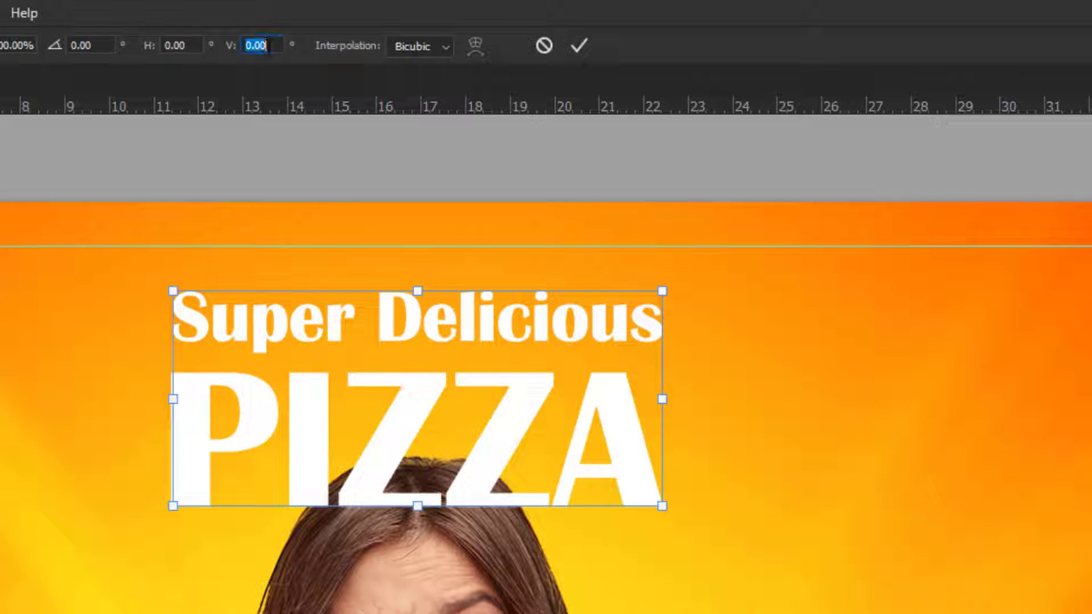
{"action": "type", "text": "-5"}
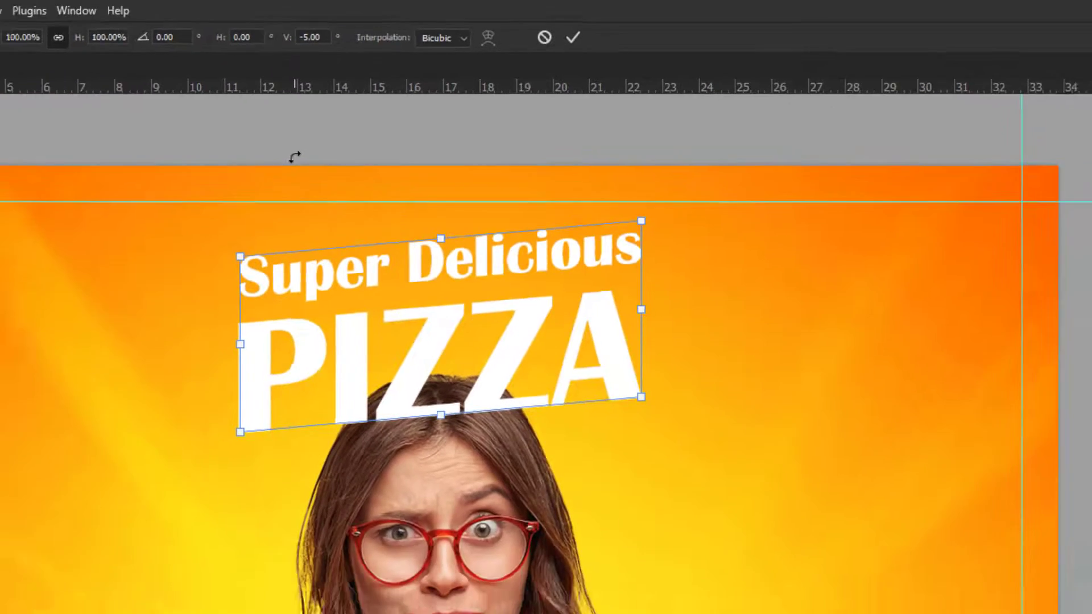
{"action": "key", "text": "Return"}
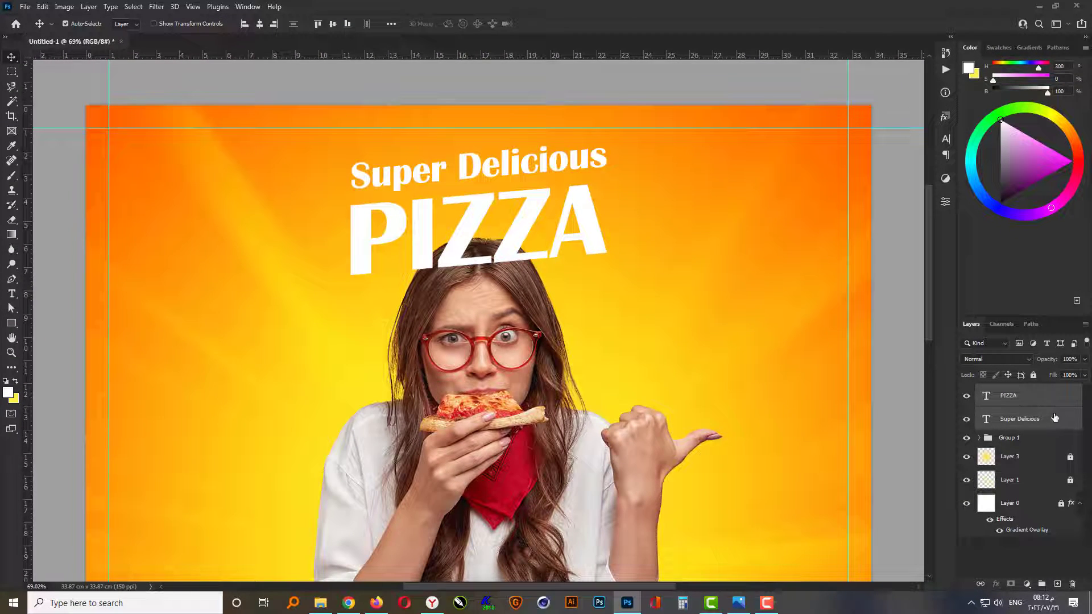
{"action": "left_click_drag", "start_coordinate": [1055, 418], "coordinate": [1037, 444]}
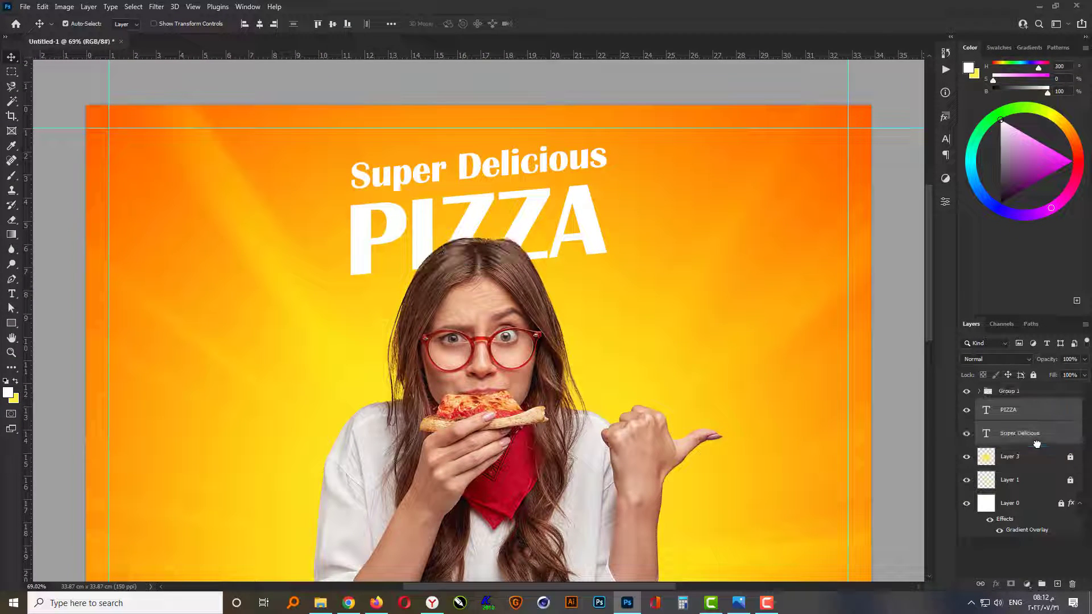
Centre the two headline lines horizontally on the canvas and scale them to about 110% around their centre.
{"action": "scroll", "coordinate": [447, 193], "scroll_direction": "down", "scroll_amount": 1}
{"action": "key", "text": "ctrl+t"}
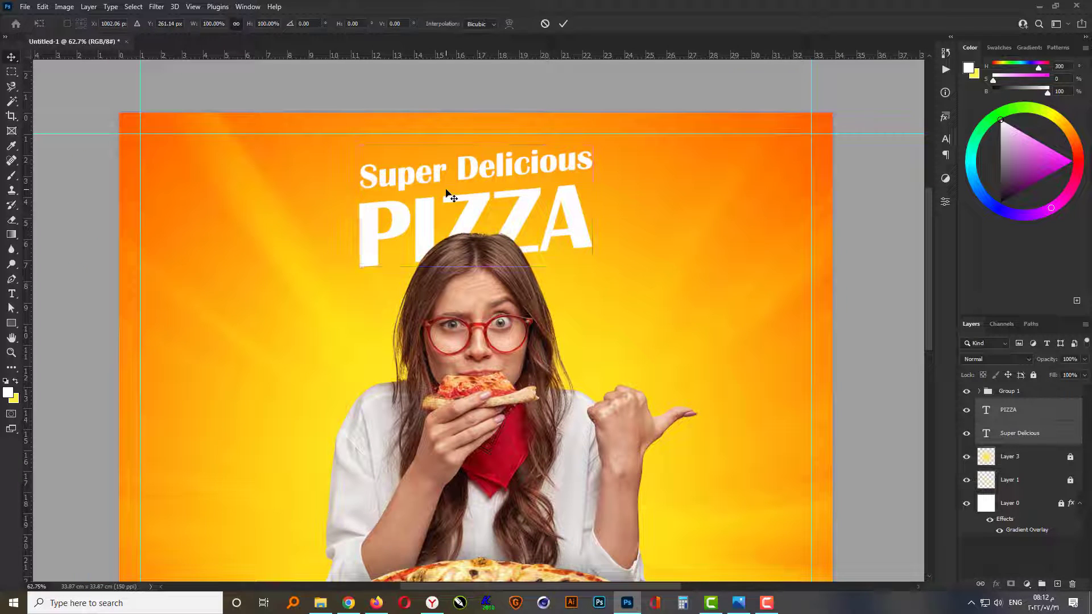
{"action": "left_click_drag", "start_coordinate": [492, 199], "coordinate": [491, 199]}
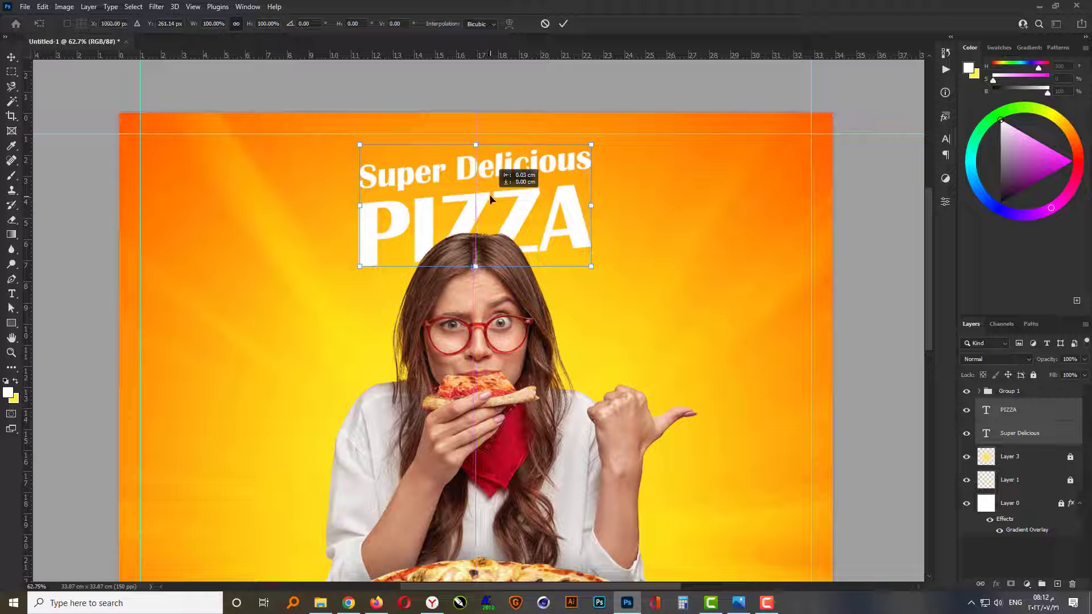
{"action": "left_click_drag", "start_coordinate": [592, 271], "coordinate": [605, 275]}
Move the enlarged headline up until its upper edge meets the upper margin guide.
{"action": "key", "text": "Up"}
{"action": "key", "text": "Up"}
{"action": "key", "text": "Up"}
{"action": "key", "text": "Up"}
{"action": "key", "text": "Up"}
{"action": "key", "text": "Up"}
{"action": "key", "text": "Up"}
{"action": "key", "text": "Up"}
{"action": "key", "text": "Up"}
{"action": "key", "text": "Up"}
{"action": "key", "text": "Up"}
{"action": "key", "text": "Up"}
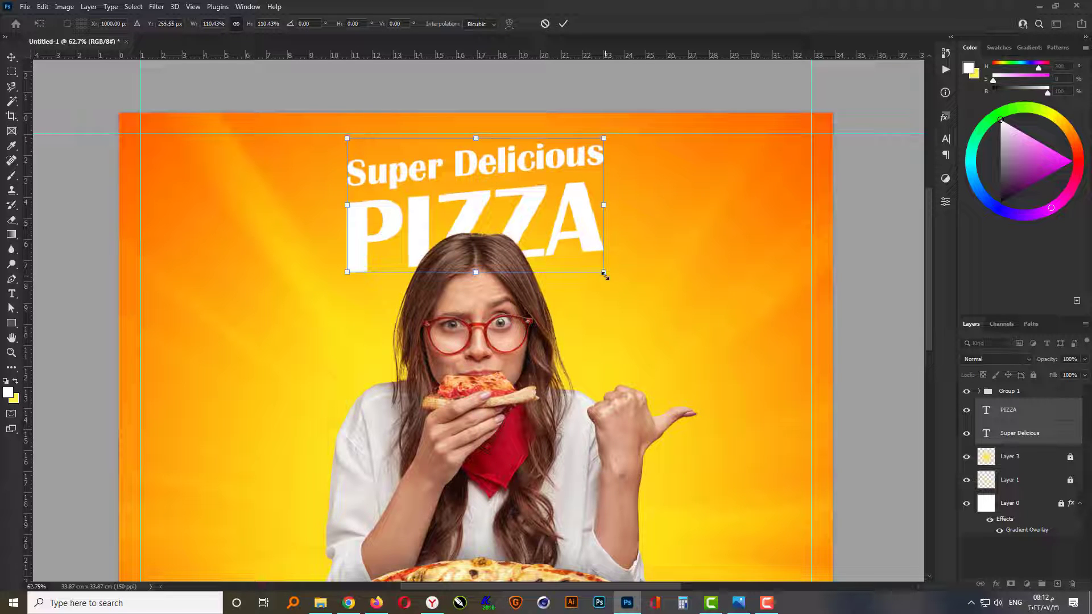
{"action": "key", "text": "Up"}
{"action": "key", "text": "Up"}
{"action": "key", "text": "Up"}
{"action": "key", "text": "Up"}
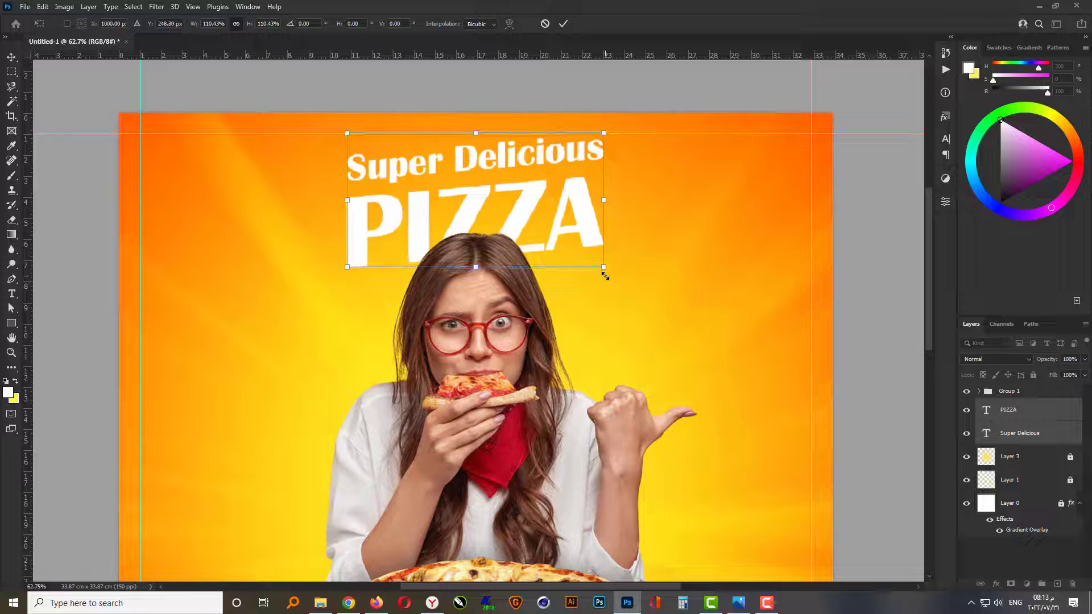
{"action": "key", "text": "Return"}
{"action": "key", "text": "ctrl+0"}
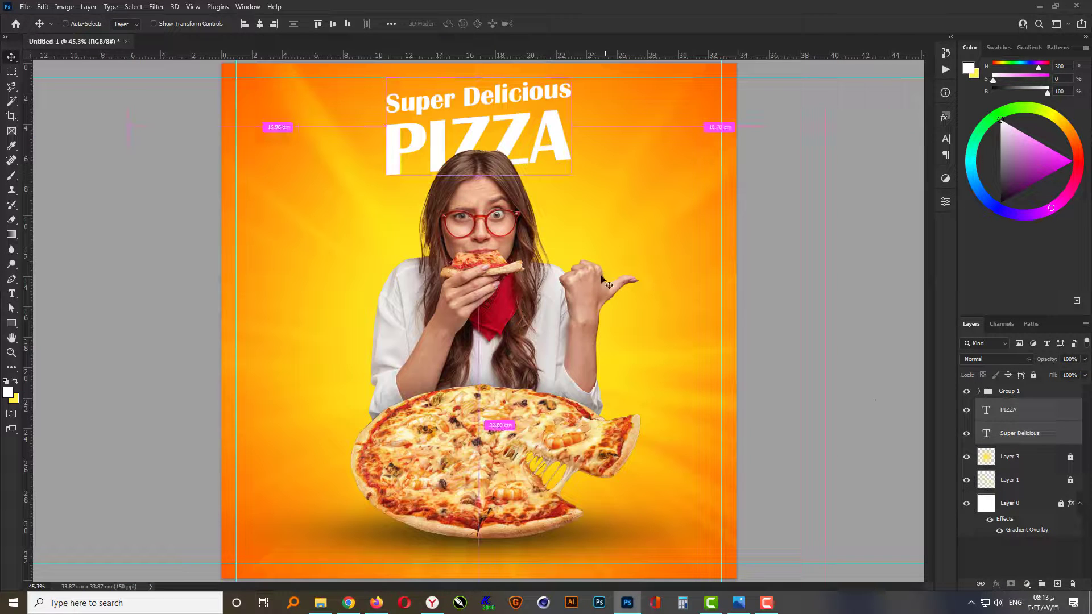
Add a new text line "PIZZA" on the poster, placed directly above the yellow glow layer in the layer order.
{"action": "left_click", "coordinate": [608, 284]}
{"action": "left_click", "coordinate": [1009, 455]}
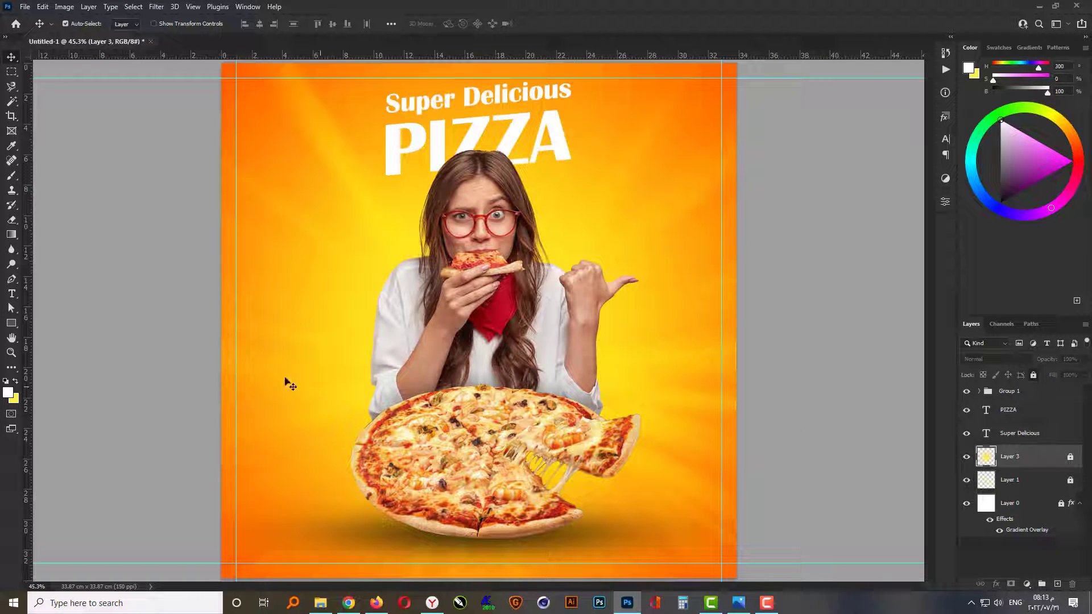
{"action": "key", "text": "t"}
{"action": "left_click", "coordinate": [298, 401]}
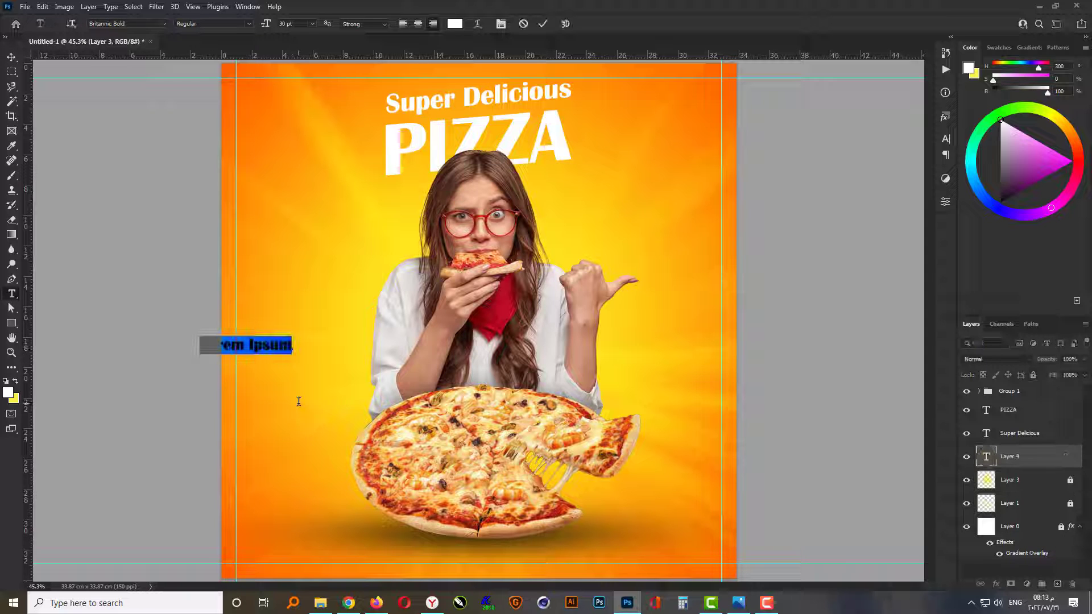
{"action": "type", "text": "PI"}
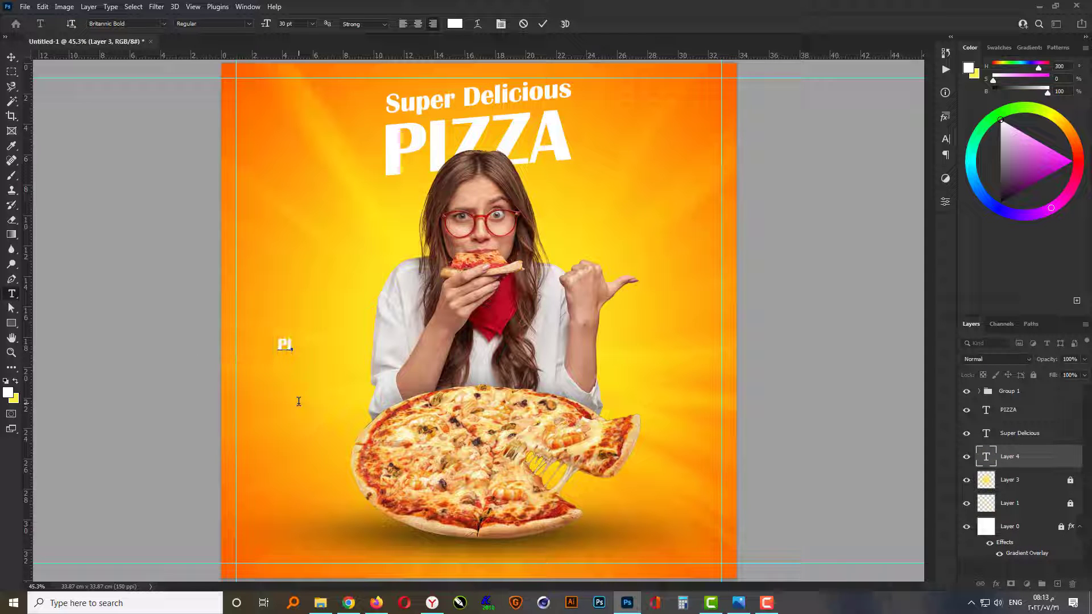
{"action": "type", "text": "ZZA"}
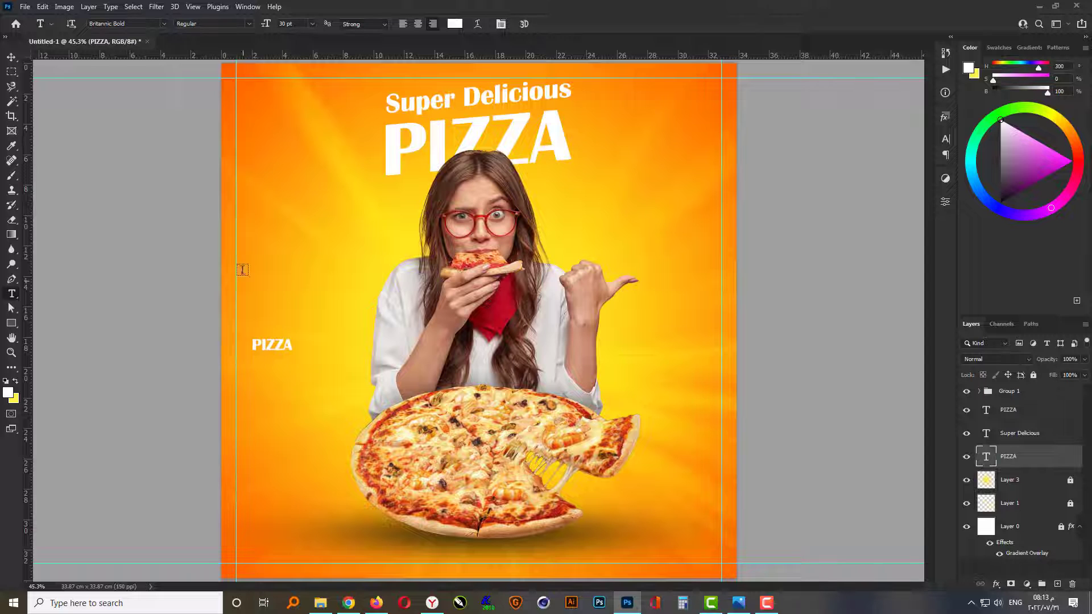
Set the new PIZZA text's font to Poppins in the Black style.
{"action": "left_click", "coordinate": [164, 24]}
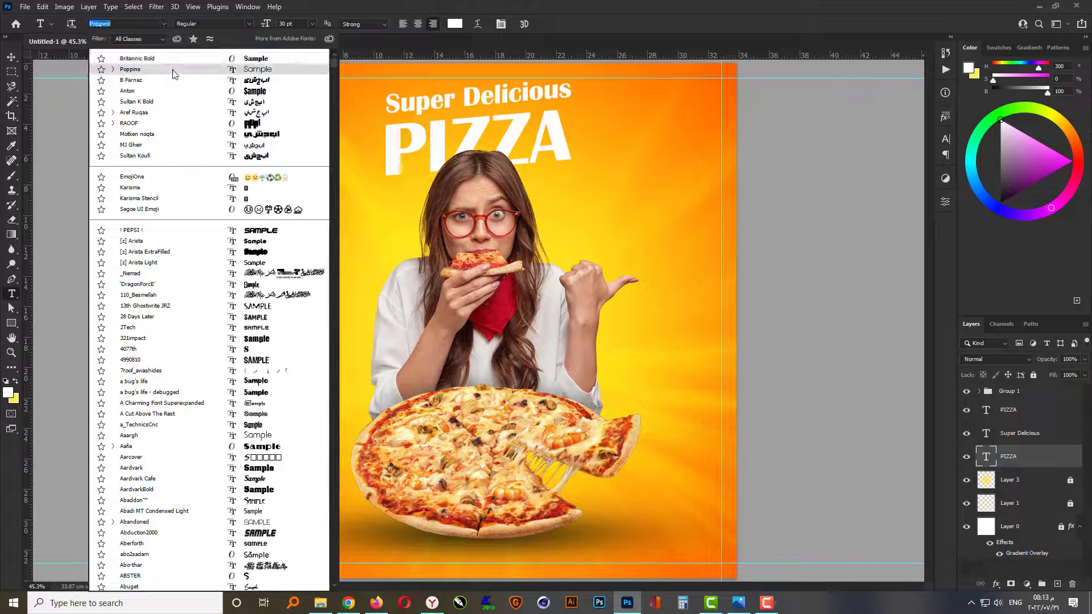
{"action": "left_click", "coordinate": [172, 70]}
{"action": "left_click", "coordinate": [249, 23]}
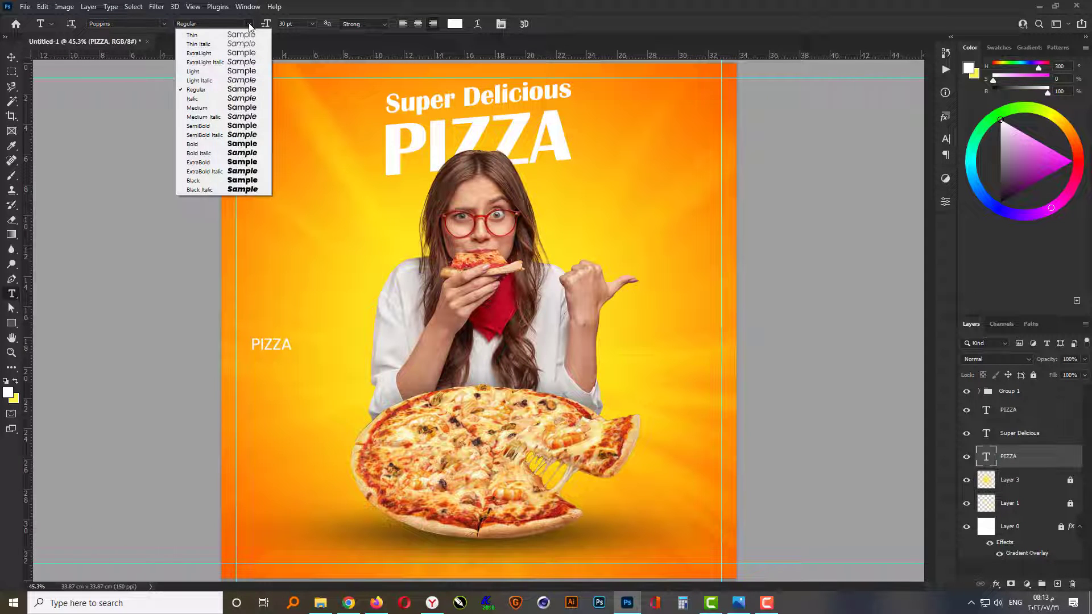
{"action": "left_click", "coordinate": [223, 182]}
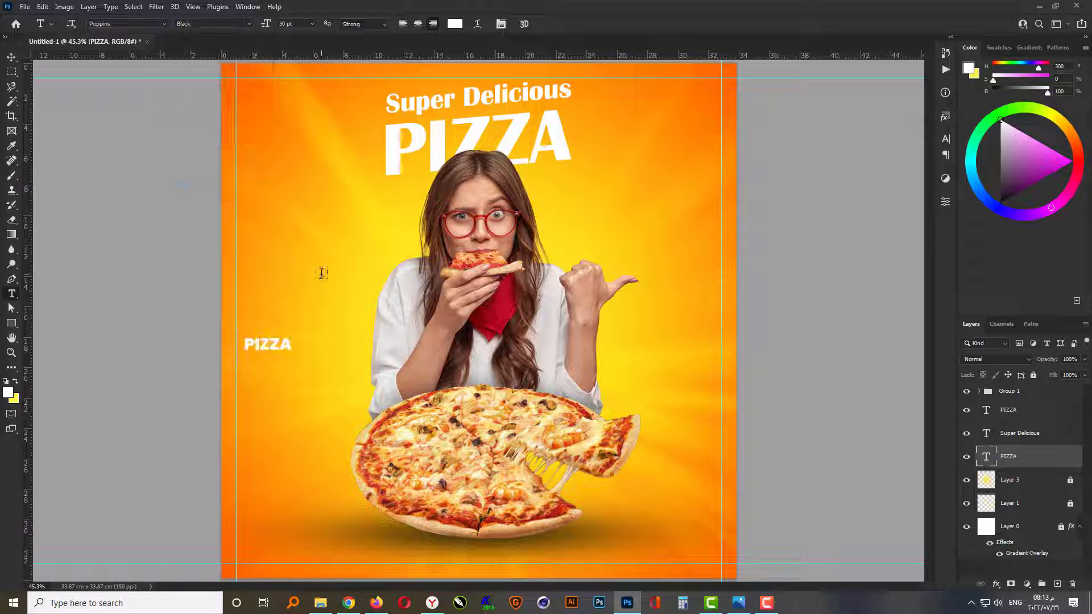
Enlarge the new PIZZA text to about 32 cm wide and centre it horizontally on the canvas.
{"action": "key", "text": "ctrl+t"}
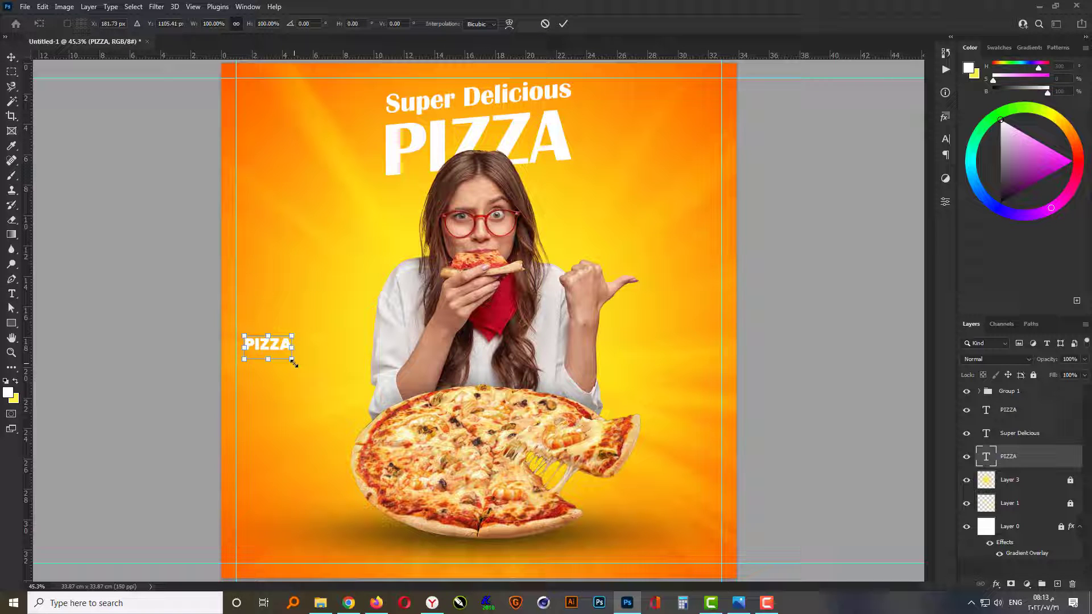
{"action": "left_click_drag", "start_coordinate": [294, 363], "coordinate": [770, 507]}
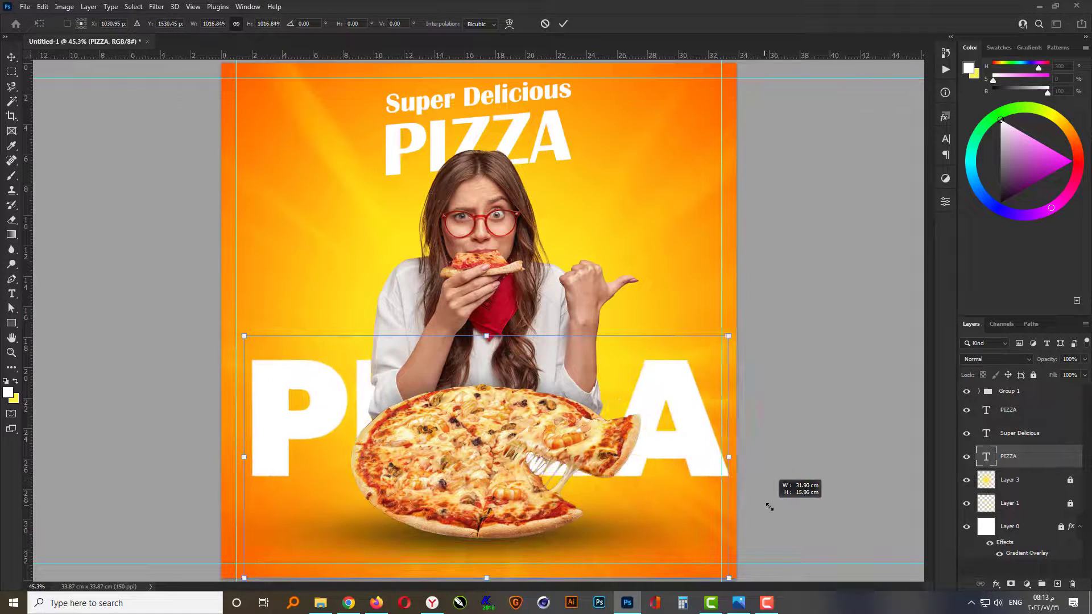
{"action": "key", "text": "Return"}
{"action": "key", "text": "ctrl+a"}
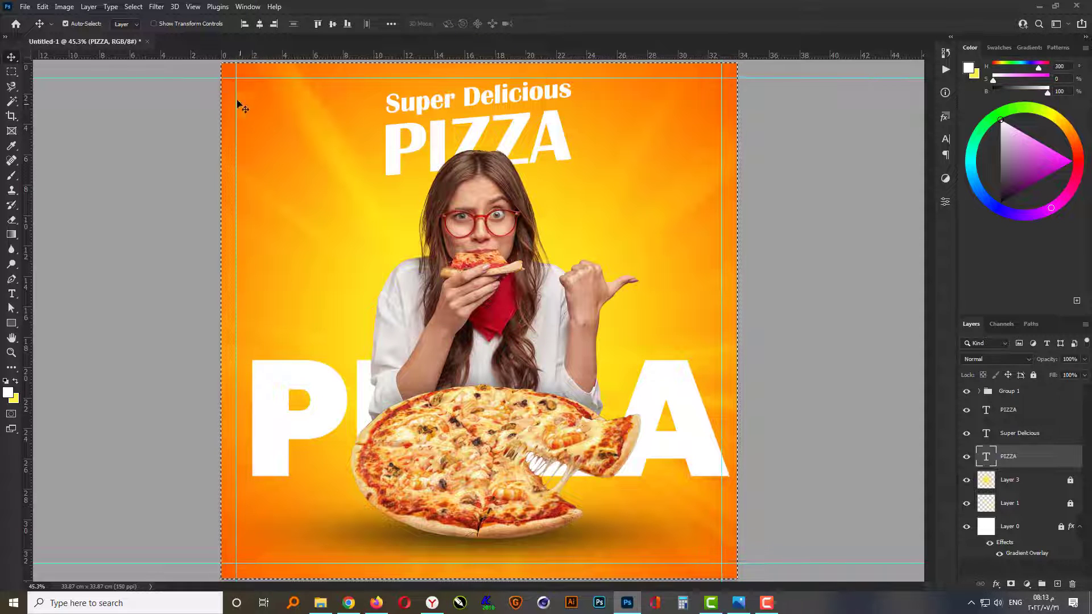
{"action": "left_click", "coordinate": [259, 23]}
{"action": "key", "text": "ctrl+d"}
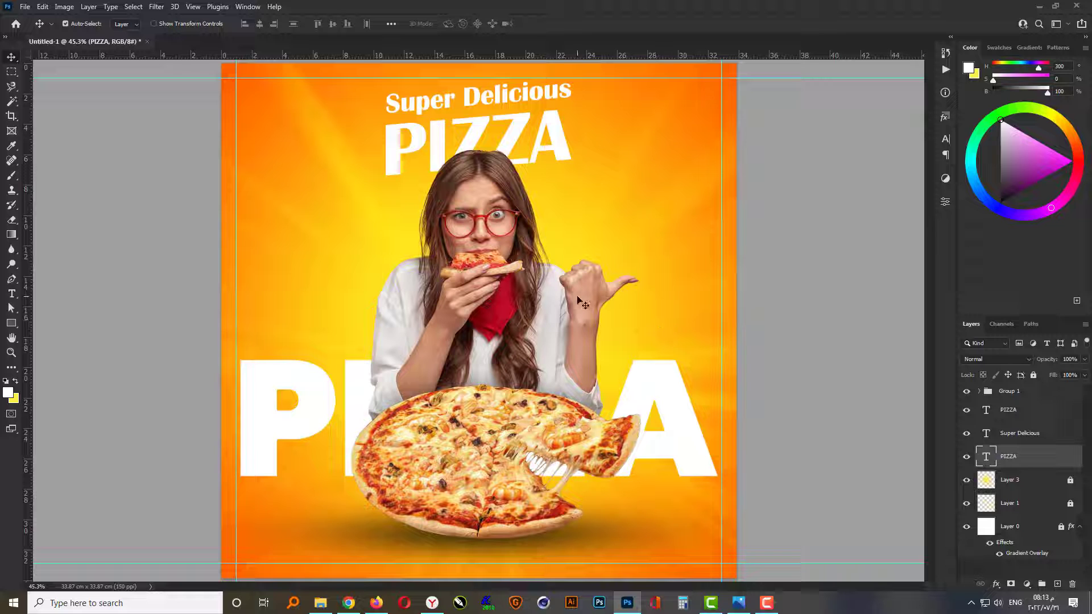
Colour the large PIZZA text red with RGB values 250, 5, 5.
{"action": "key", "text": "t"}
{"action": "left_click", "coordinate": [455, 24]}
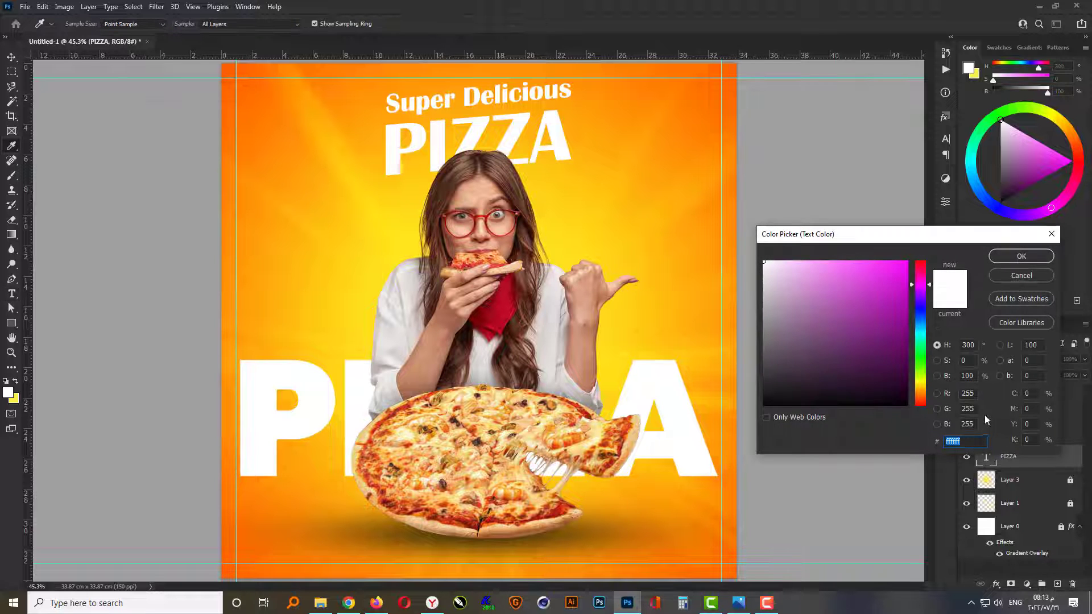
{"action": "left_click", "coordinate": [968, 393]}
{"action": "type", "text": "2"}
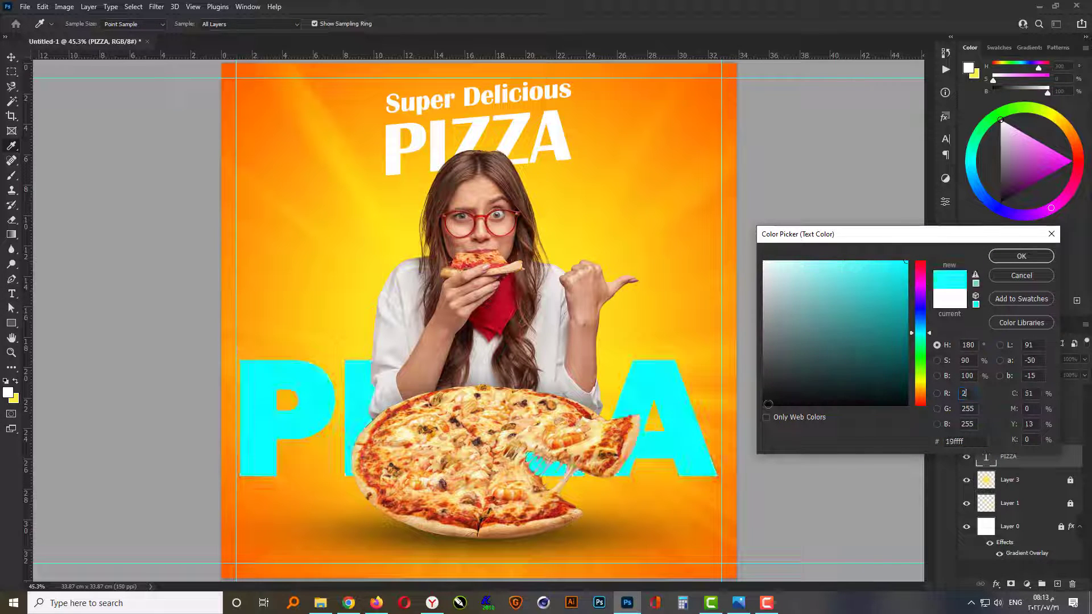
{"action": "type", "text": "500"}
{"action": "key", "text": "Tab"}
{"action": "type", "text": "0"}
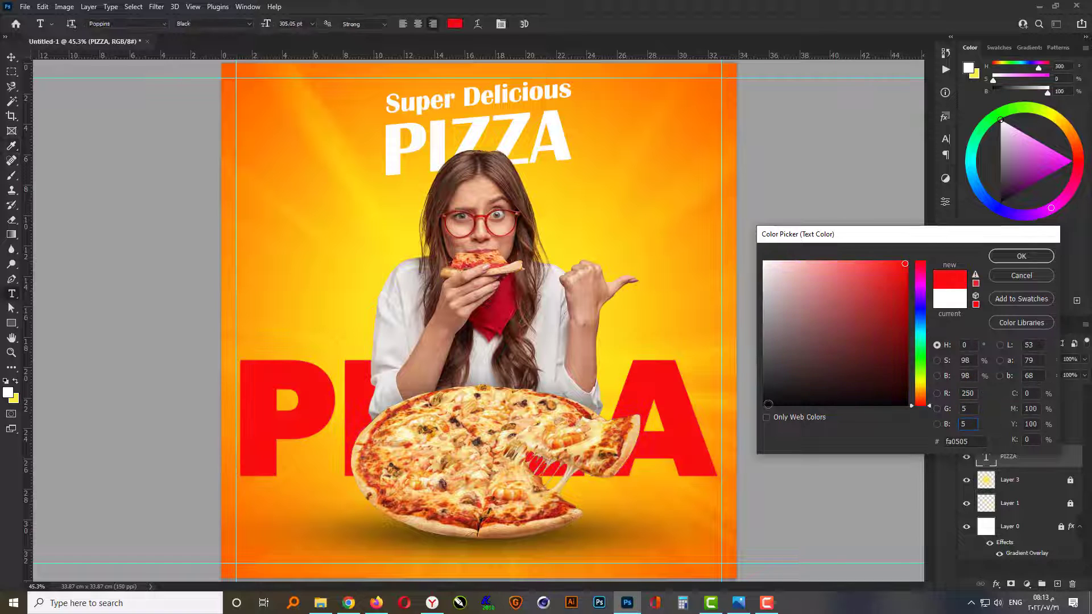
{"action": "key", "text": "Return"}
Move the red PIZZA text down to the lower margin guide and stack three copies above it up the canvas.
{"action": "key", "text": "v"}
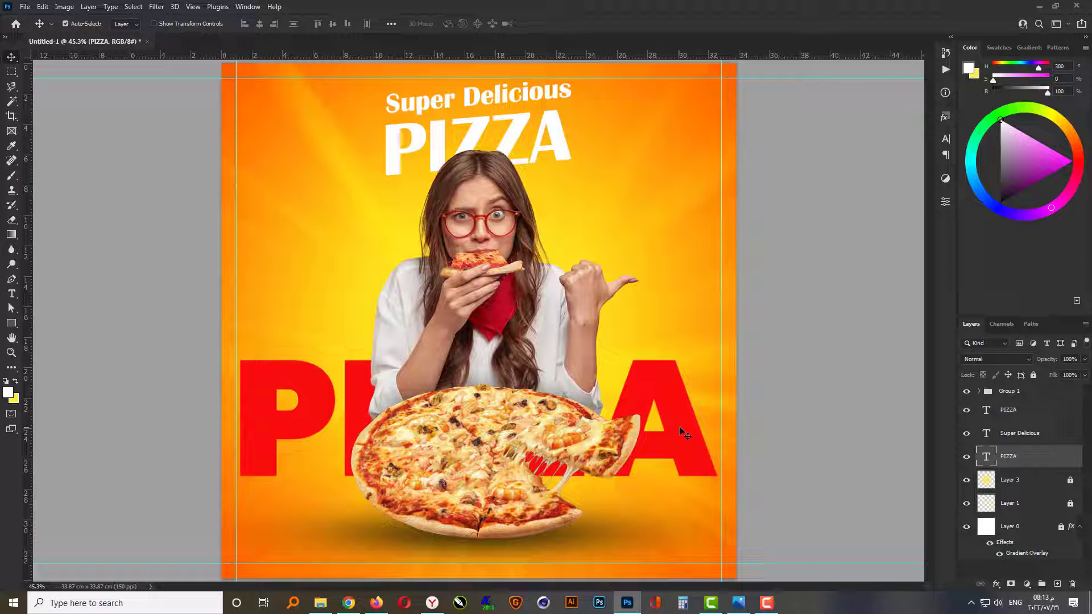
{"action": "left_click_drag", "start_coordinate": [686, 445], "coordinate": [681, 534]}
{"action": "scroll", "coordinate": [680, 537], "scroll_direction": "down", "scroll_amount": 1, "text": "alt"}
{"action": "scroll", "coordinate": [663, 467], "scroll_direction": "down", "scroll_amount": 1}
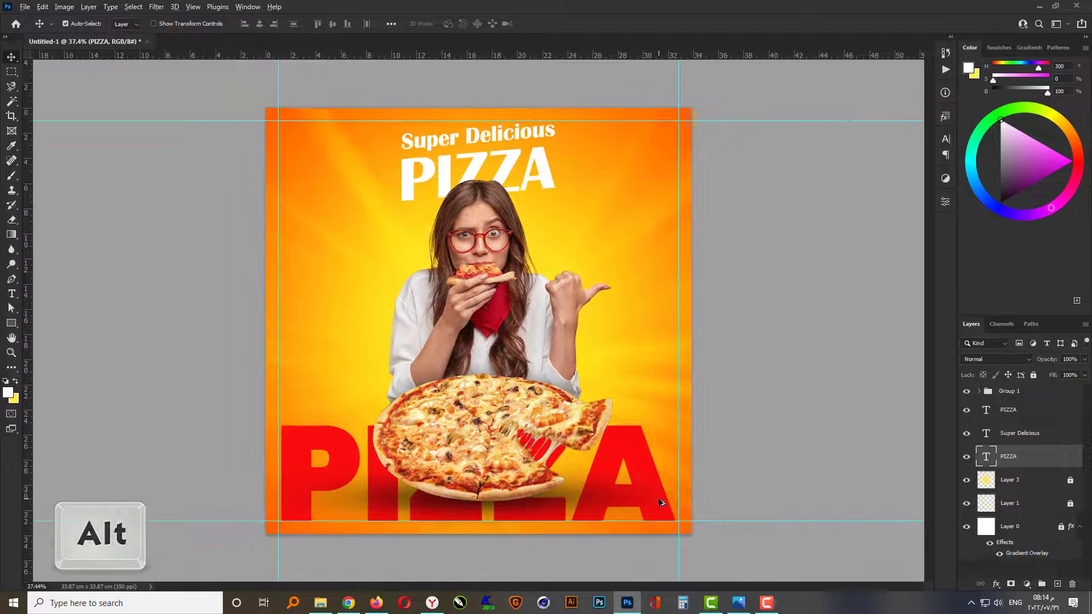
{"action": "left_click_drag", "start_coordinate": [663, 468], "coordinate": [674, 193]}
{"action": "left_click_drag", "start_coordinate": [675, 193], "coordinate": [677, 175]}
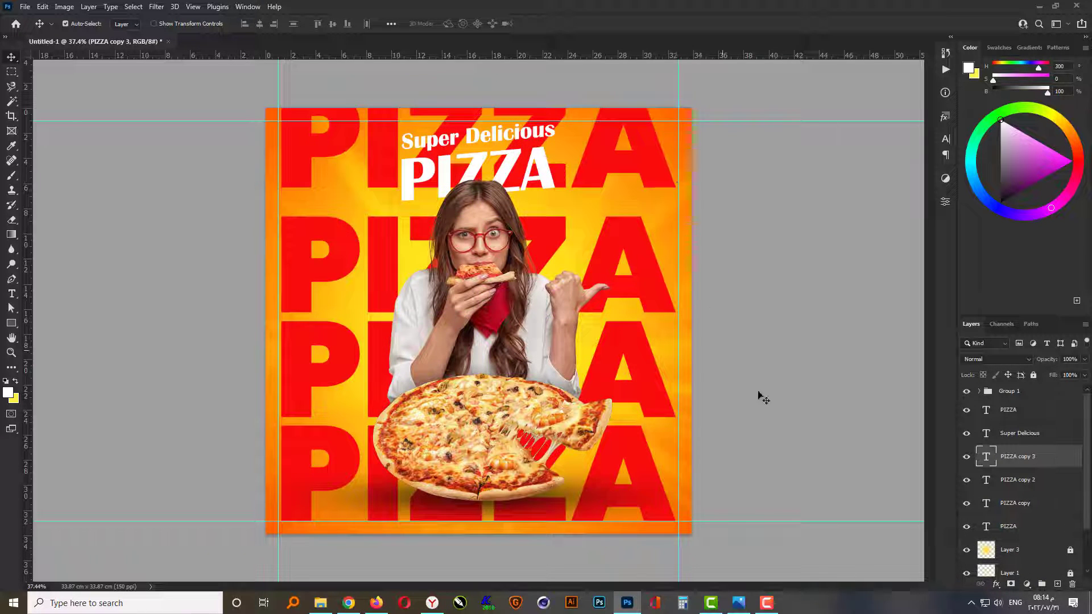
Distribute the four red PIZZA lines evenly in the vertical direction and group them.
{"action": "left_click", "coordinate": [1011, 531], "text": "shift"}
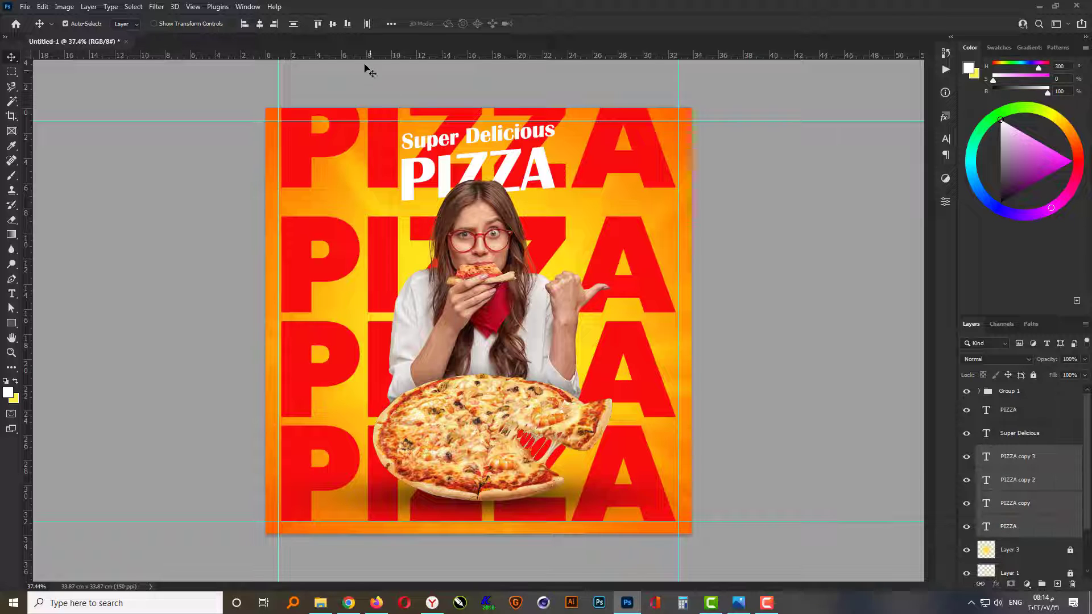
{"action": "left_click", "coordinate": [293, 24]}
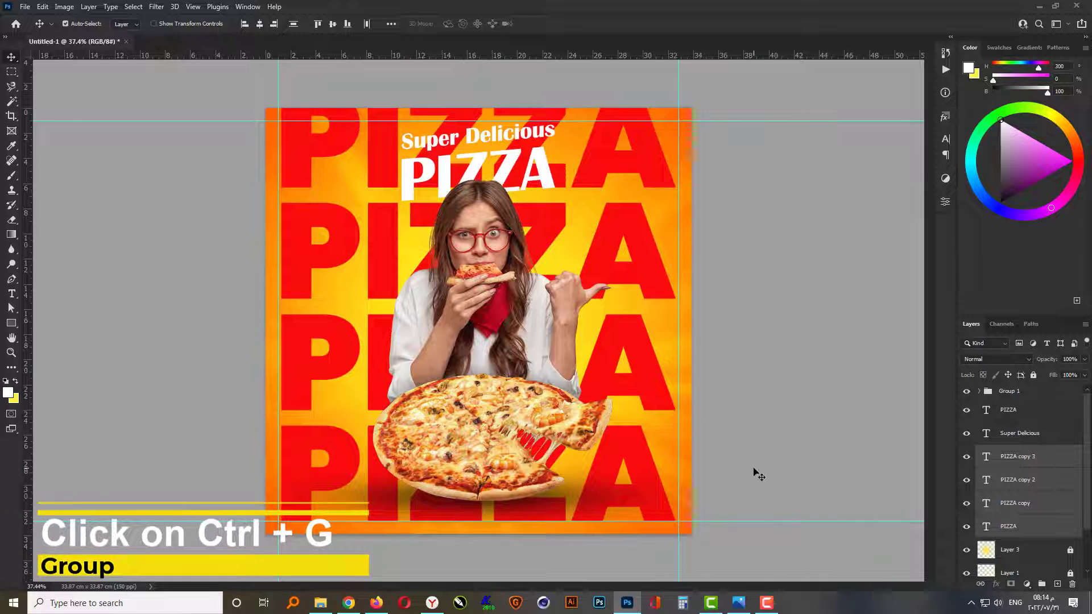
{"action": "key", "text": "ctrl+g"}
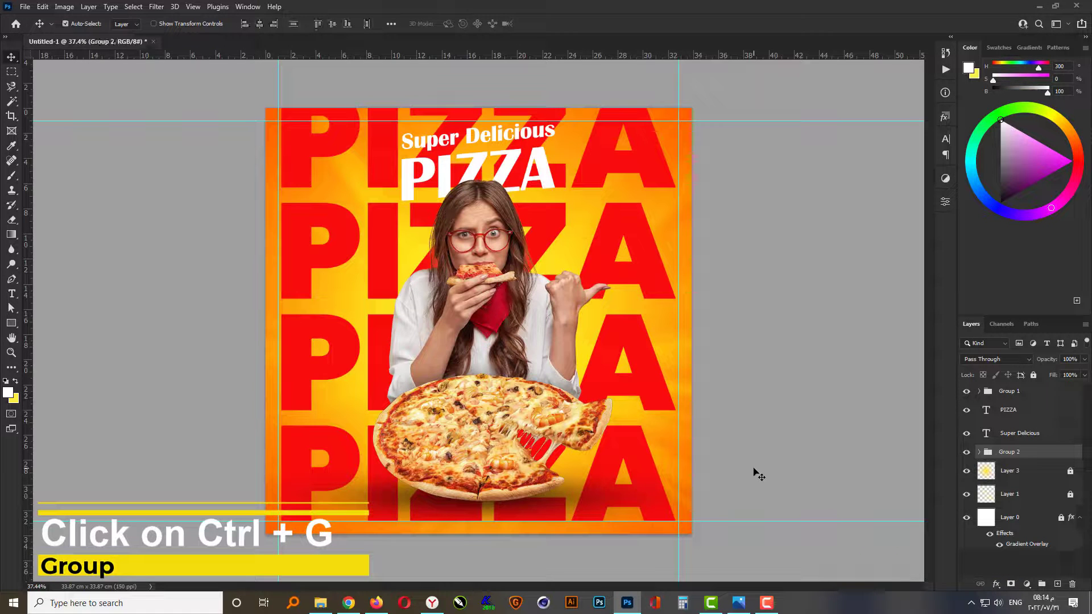
Centre the group of red PIZZA lines vertically on the canvas.
{"action": "key", "text": "ctrl+a"}
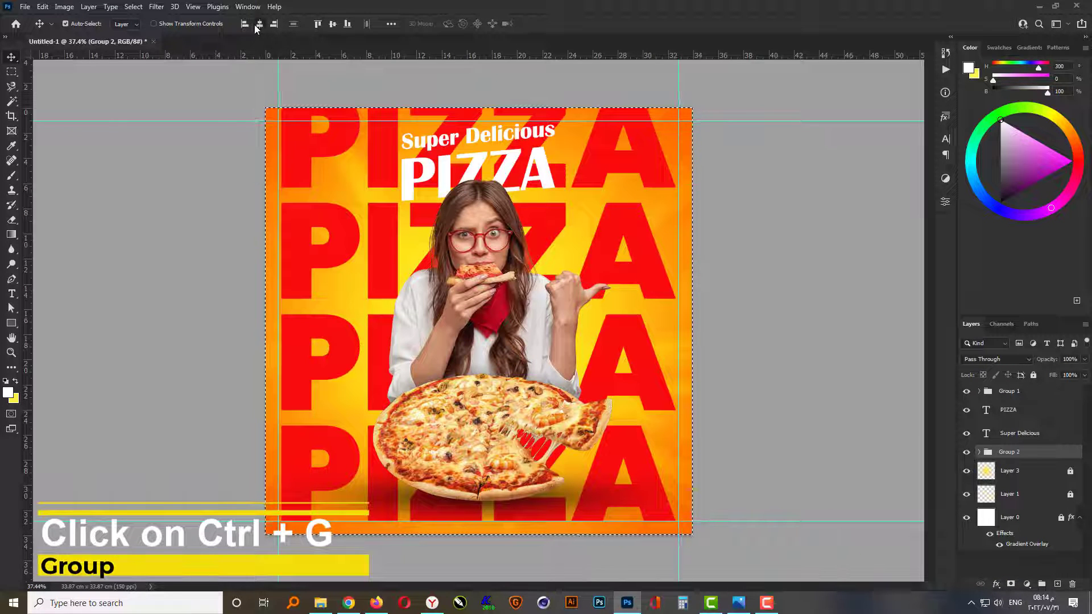
{"action": "left_click", "coordinate": [333, 26]}
{"action": "key", "text": "ctrl+d"}
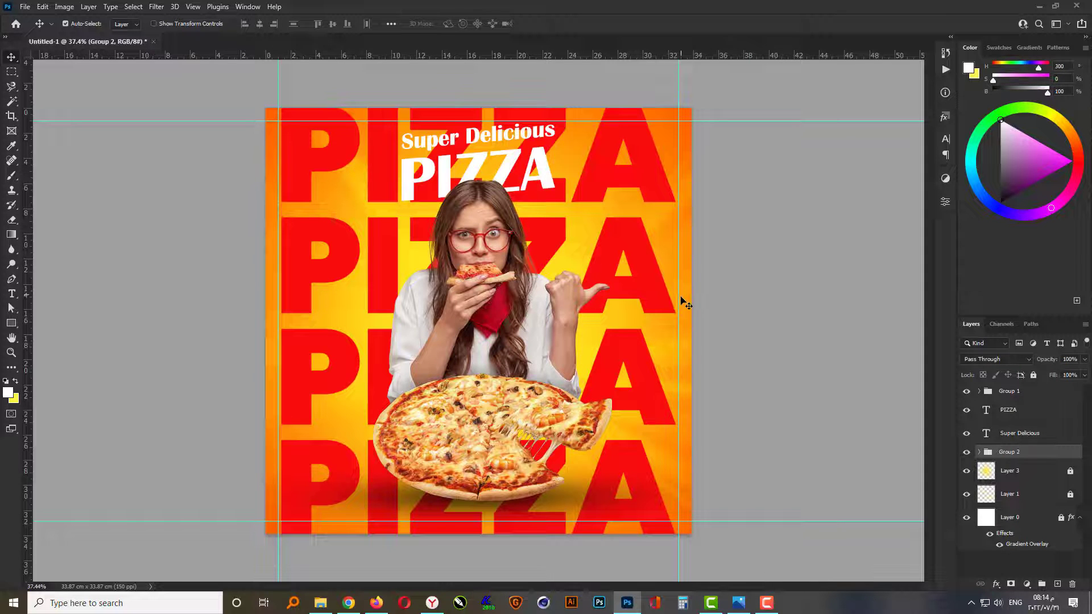
Set the red PIZZA group's blend mode to Soft Light and its opacity to 50%.
{"action": "left_click", "coordinate": [1012, 358]}
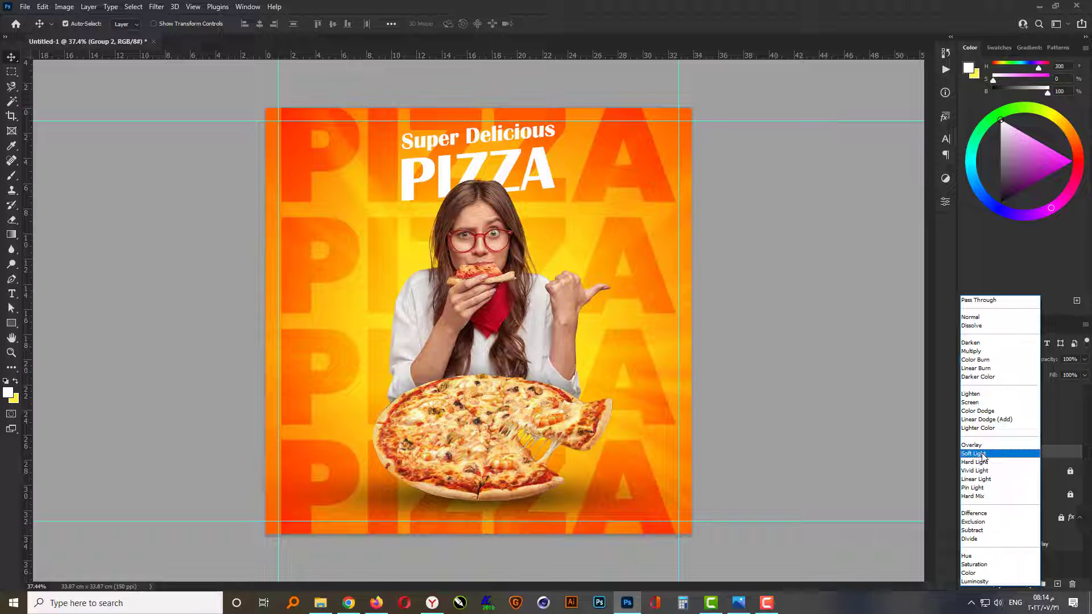
{"action": "left_click", "coordinate": [982, 453]}
{"action": "left_click", "coordinate": [1083, 360]}
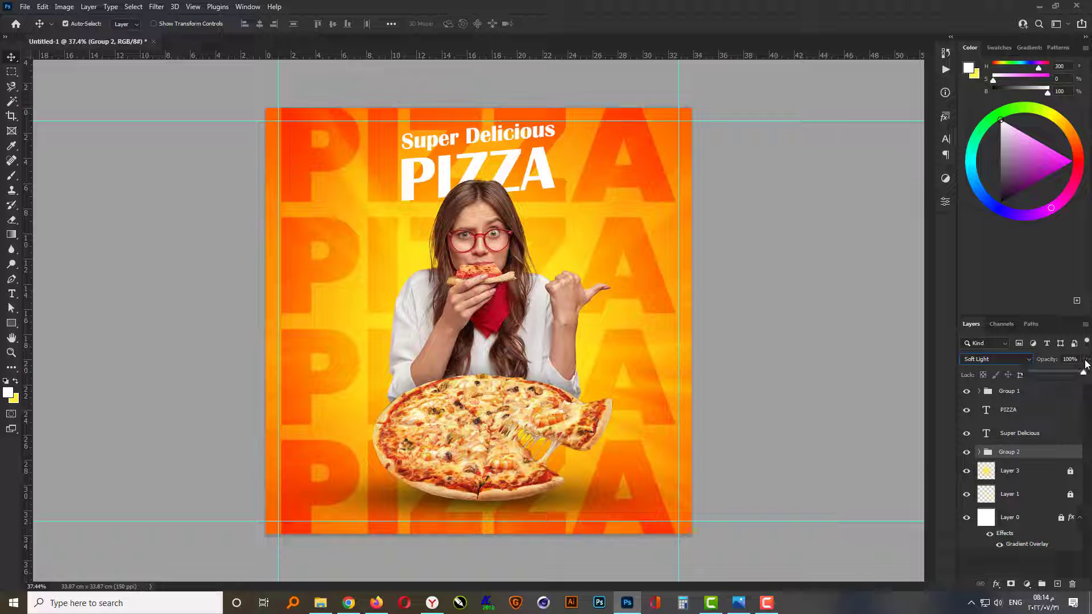
{"action": "left_click_drag", "start_coordinate": [1084, 375], "coordinate": [1057, 373]}
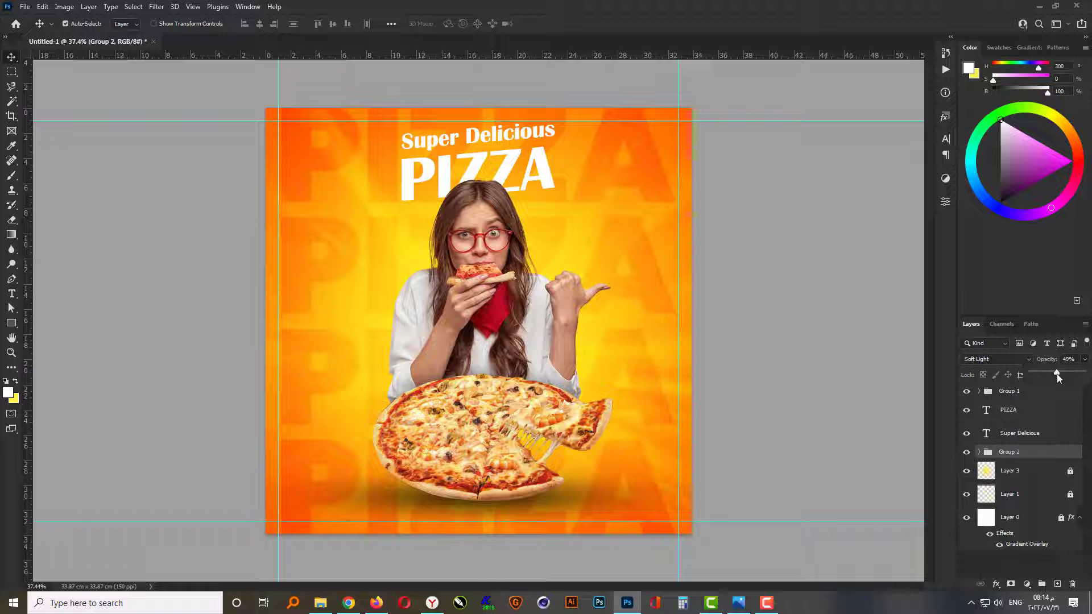
{"action": "left_click", "coordinate": [1063, 358]}
{"action": "key", "text": "ctrl+plus"}
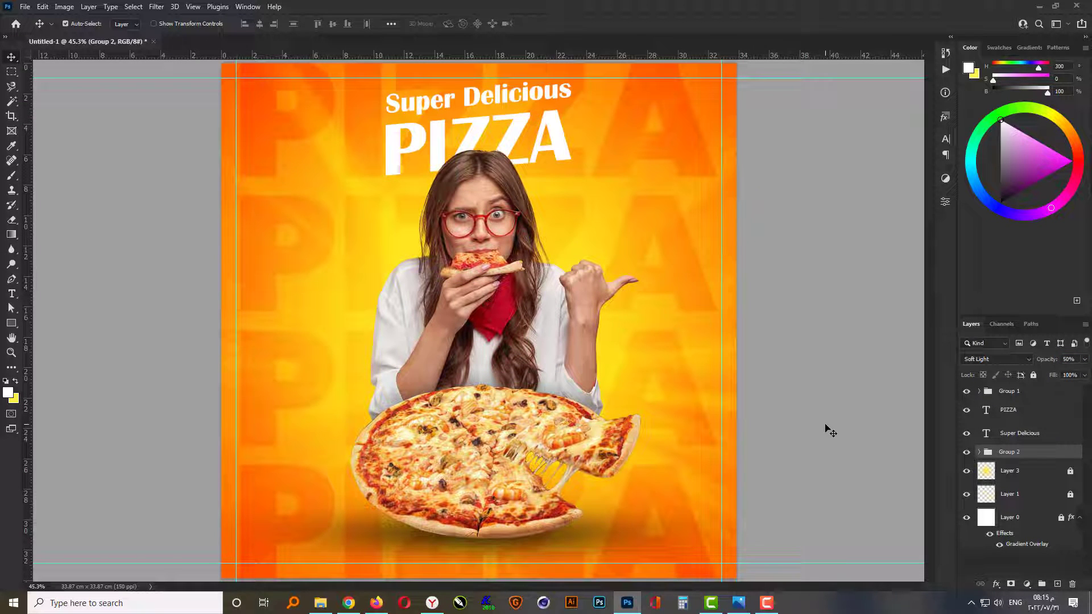
Lock the background PIZZA group and deselect it.
{"action": "left_click_drag", "start_coordinate": [1034, 457], "coordinate": [1011, 426]}
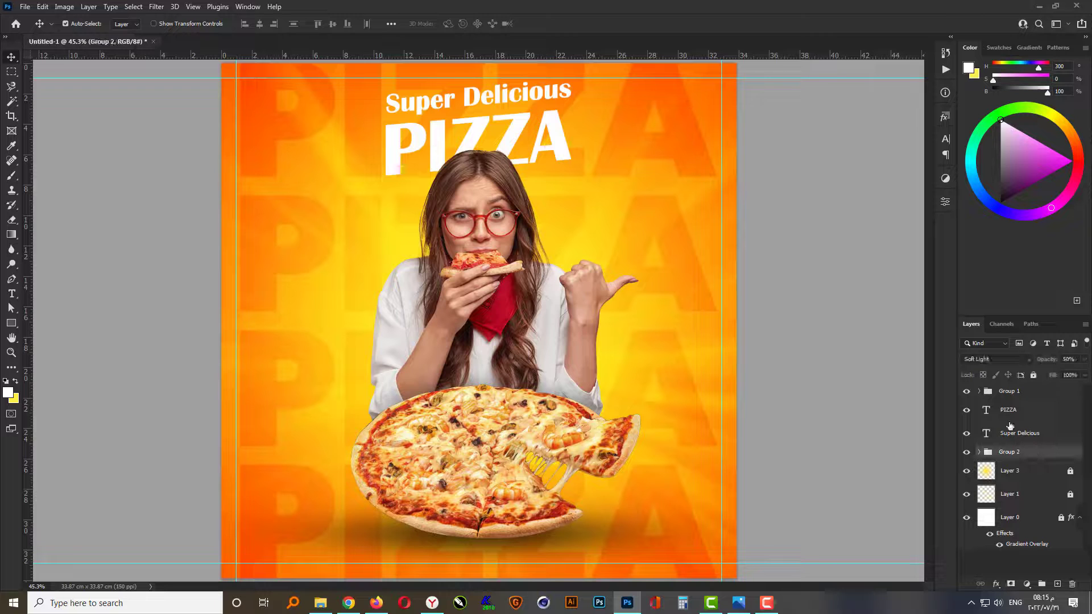
{"action": "left_click", "coordinate": [1034, 377]}
{"action": "left_click", "coordinate": [848, 447]}
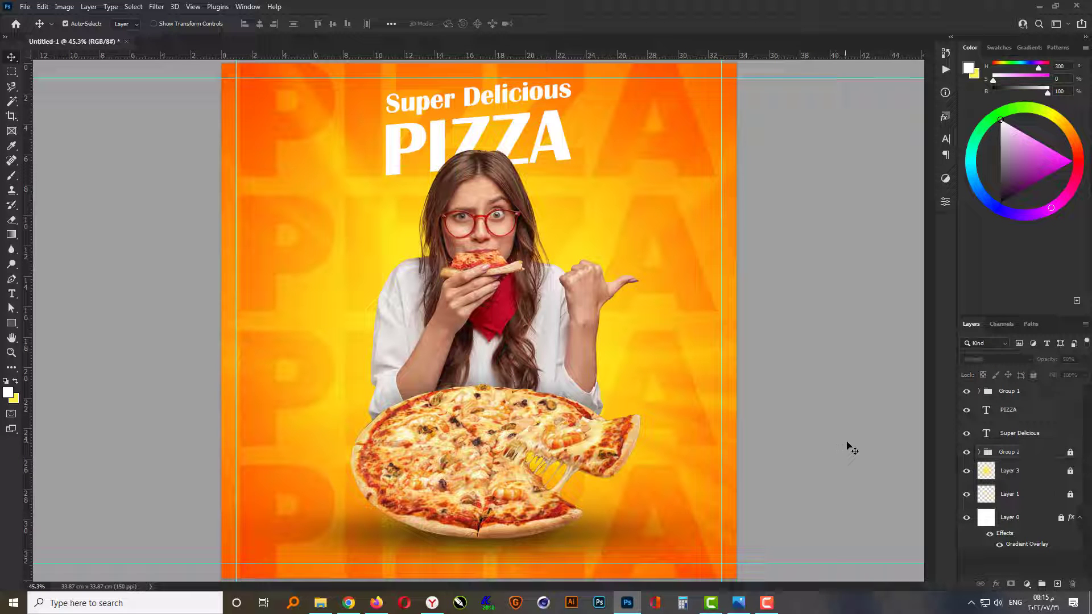
Recolour the word "Delicious" in the headline yellow with hex ffff00.
{"action": "scroll", "coordinate": [528, 102], "scroll_direction": "up", "scroll_amount": 2}
{"action": "key", "text": "t"}
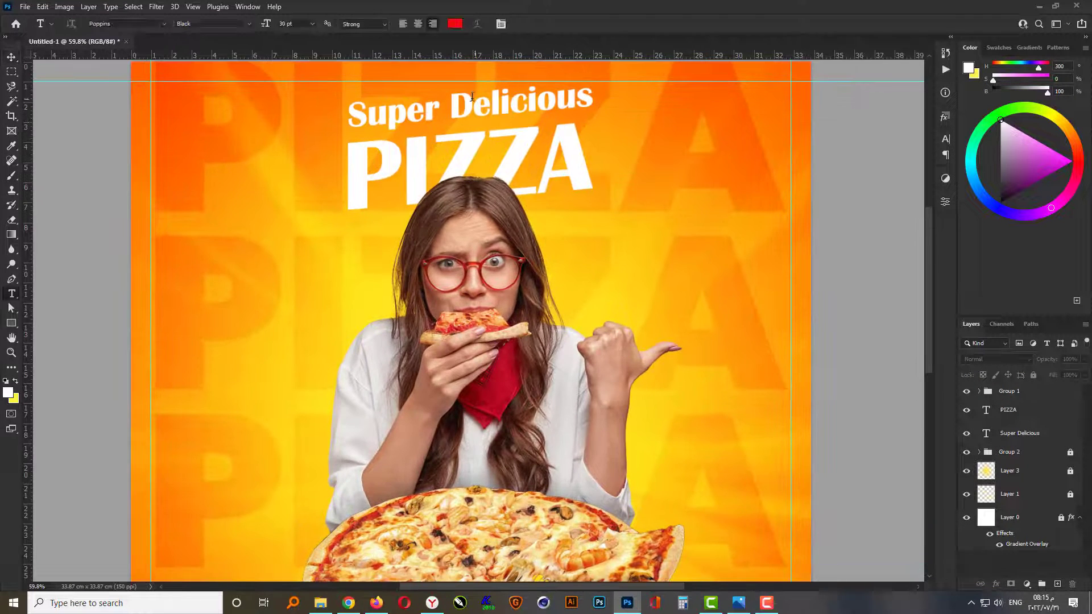
{"action": "left_click_drag", "start_coordinate": [449, 105], "coordinate": [594, 98]}
{"action": "left_click", "coordinate": [455, 23]}
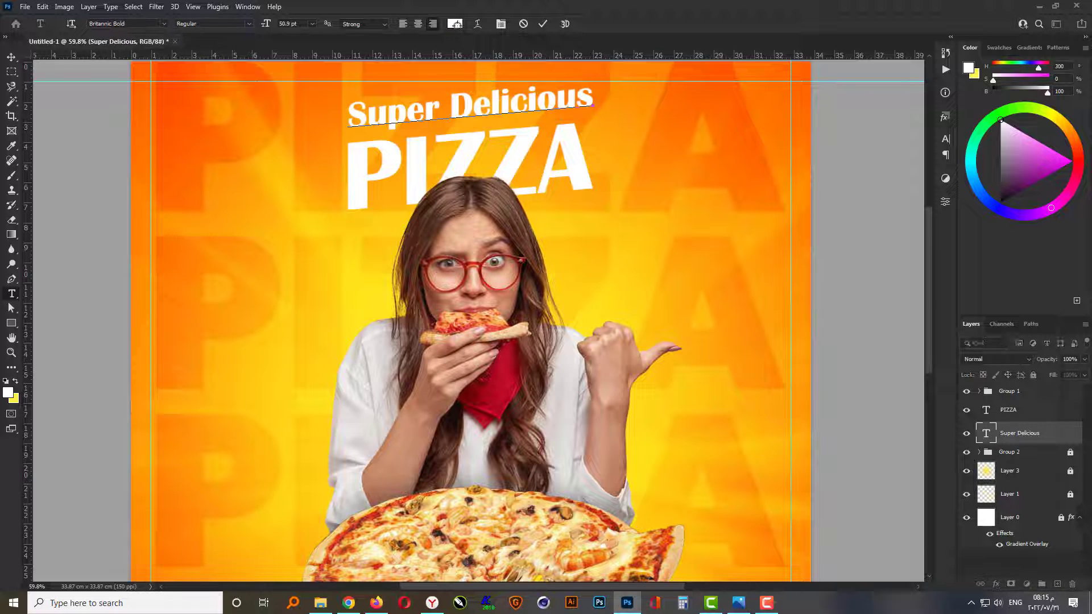
{"action": "type", "text": "ffff00"}
{"action": "key", "text": "Tab"}
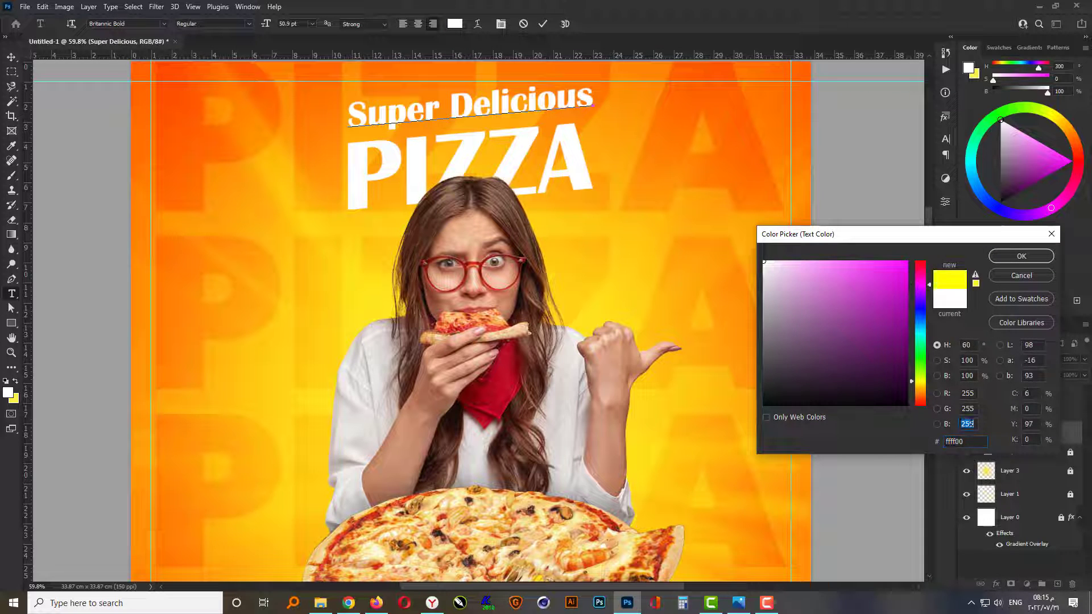
{"action": "key", "text": "Return"}
{"action": "key", "text": "ctrl+Return"}
{"action": "key", "text": "v"}
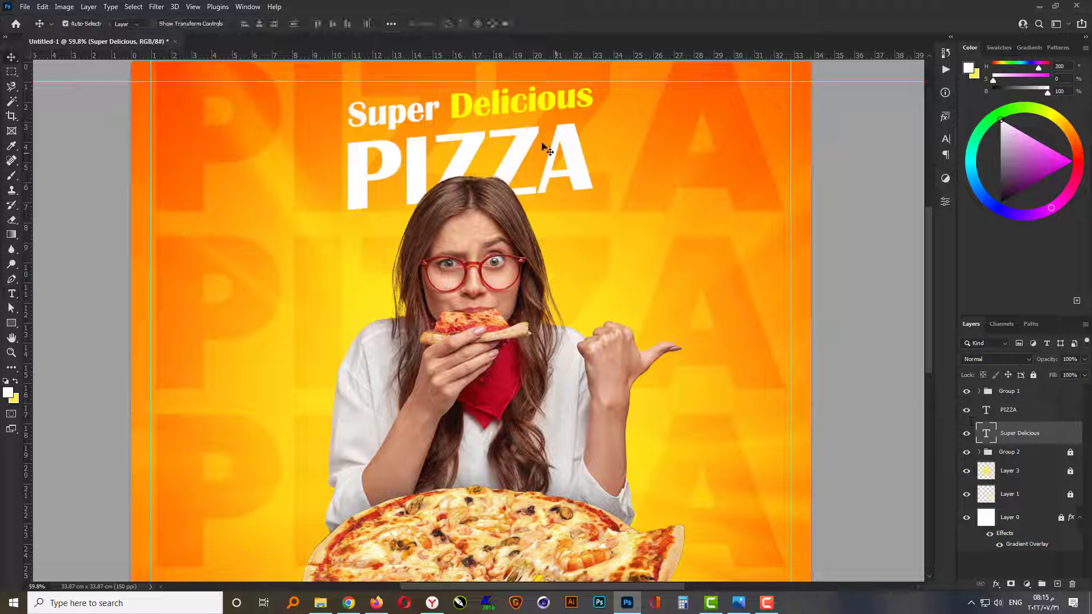
Add a drop shadow to the "Super Delicious" text and make its colour black.
{"action": "left_click", "coordinate": [996, 584]}
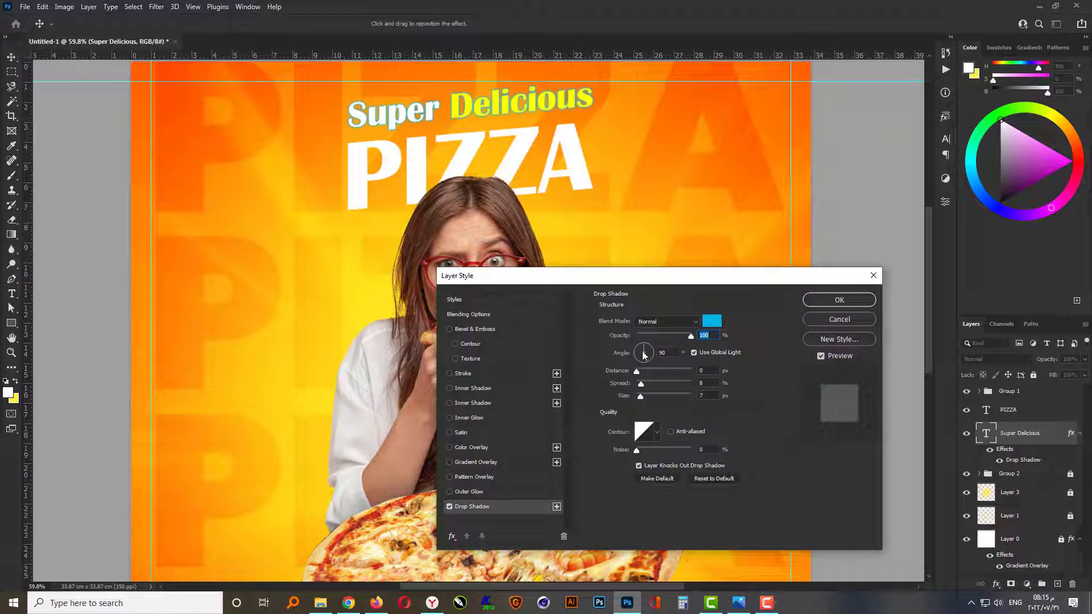
{"action": "left_click", "coordinate": [708, 326]}
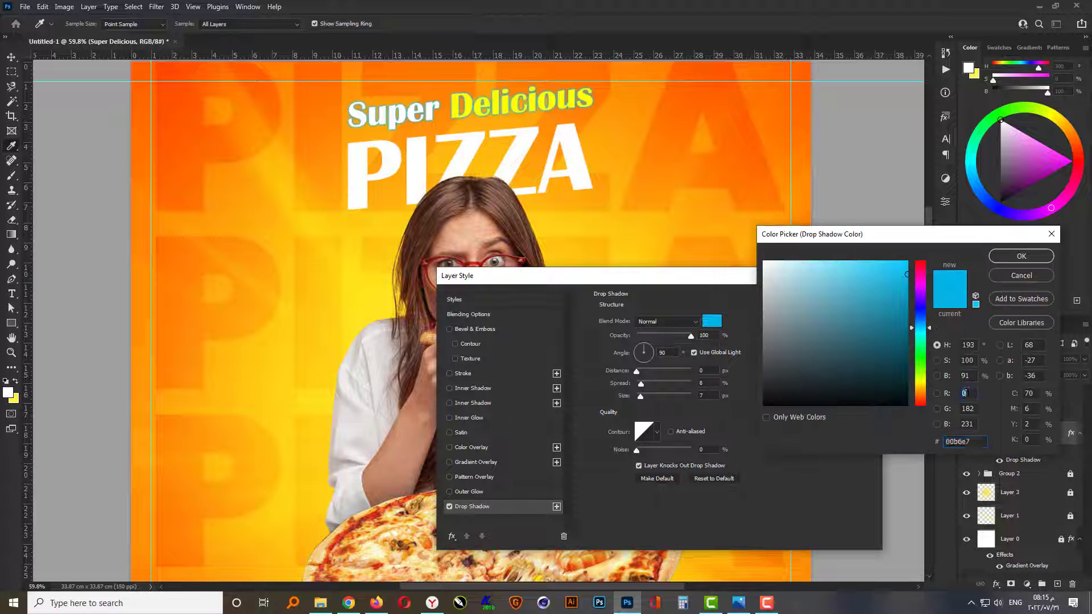
{"action": "key", "text": "Tab"}
{"action": "type", "text": "0"}
{"action": "key", "text": "Tab"}
{"action": "type", "text": "0"}
{"action": "key", "text": "Return"}
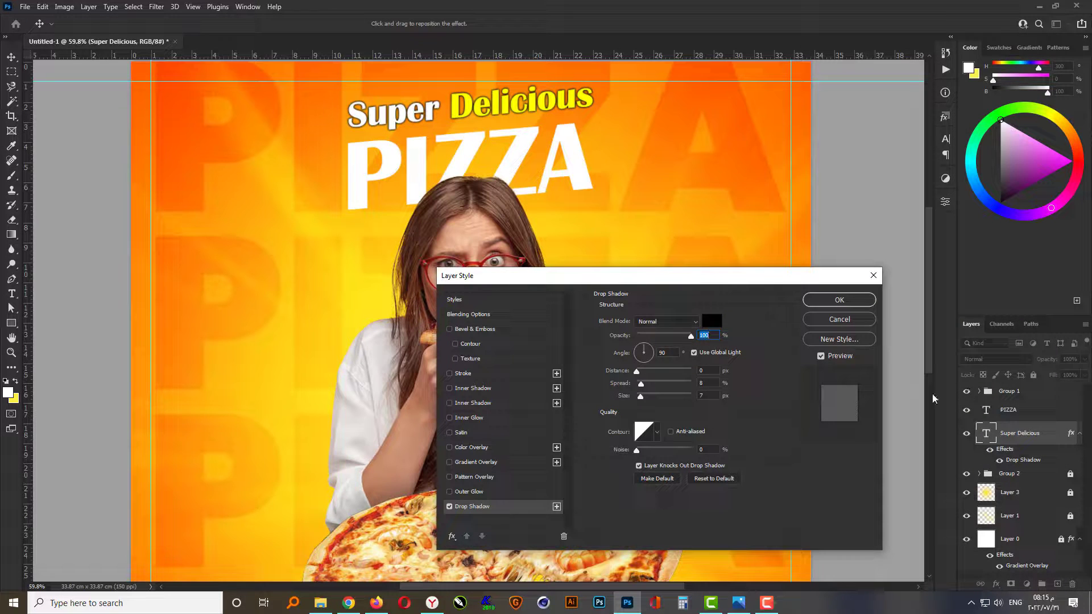
Turn off global light for the shadow and set opacity to 25%, spread to 0% and distance to 20 px.
{"action": "left_click", "coordinate": [694, 353]}
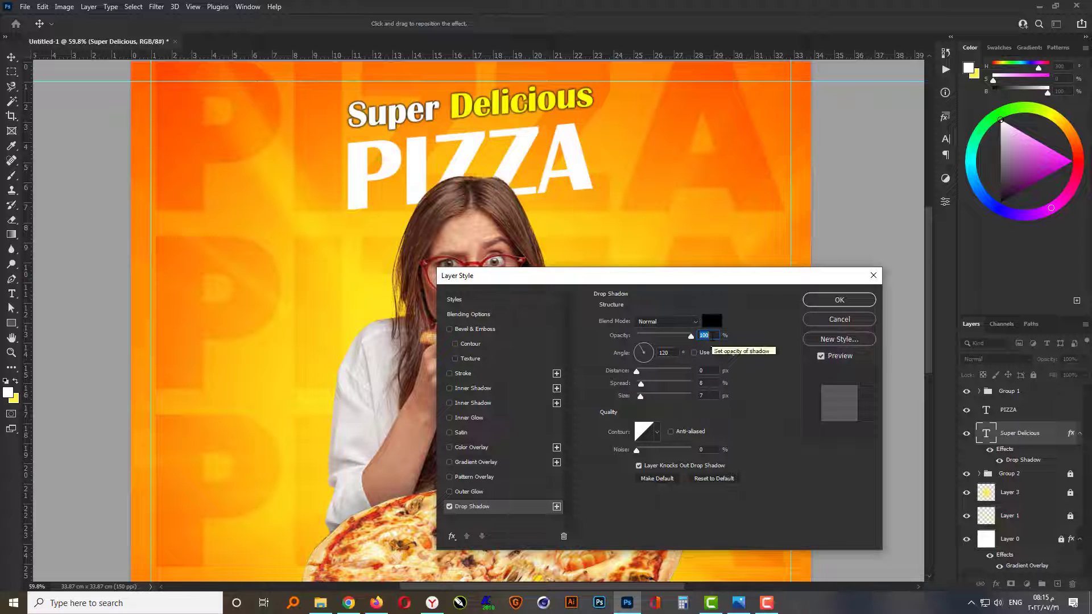
{"action": "type", "text": "25"}
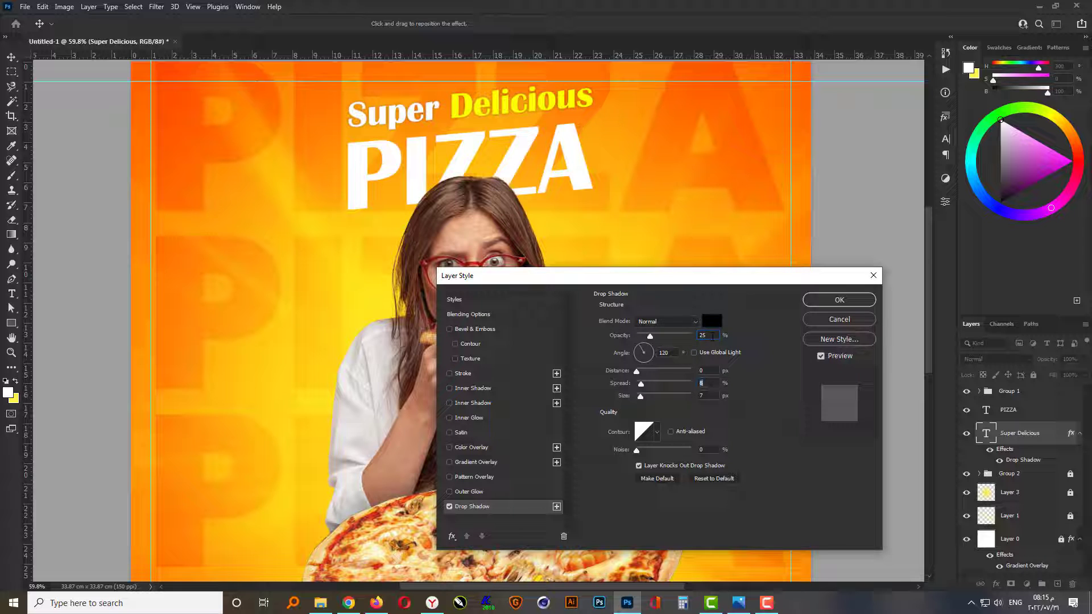
{"action": "type", "text": "0"}
{"action": "left_click", "coordinate": [711, 370]}
{"action": "scroll", "coordinate": [713, 370], "scroll_direction": "up", "scroll_amount": 20}
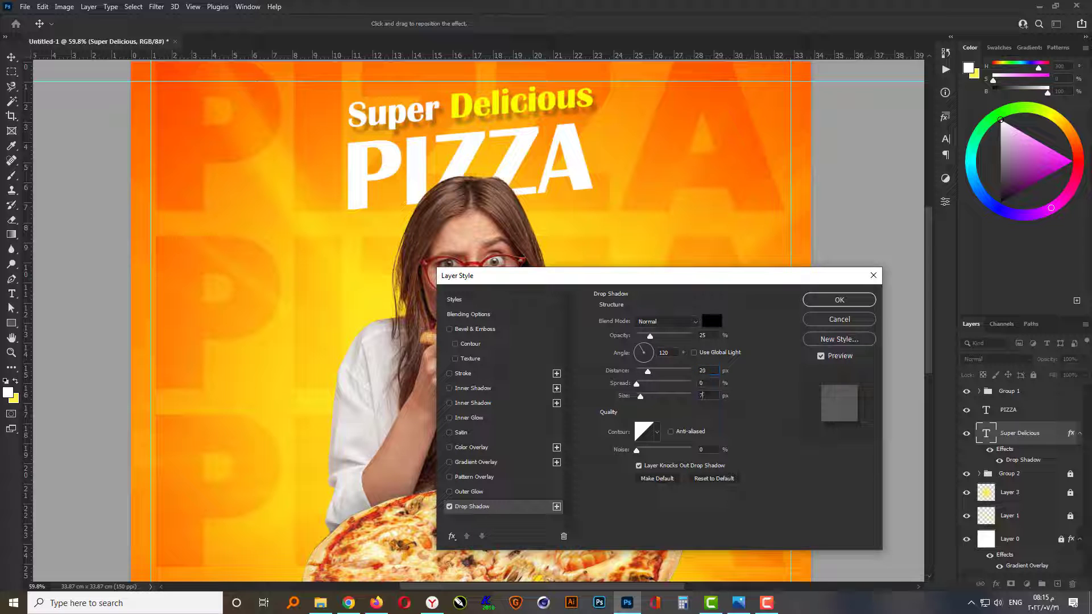
Adjust the "Super Delicious" shadow to a distance of 17 px and a size of 13 px, and apply it.
{"action": "scroll", "coordinate": [705, 395], "scroll_direction": "up", "scroll_amount": 3}
{"action": "left_click", "coordinate": [708, 370]}
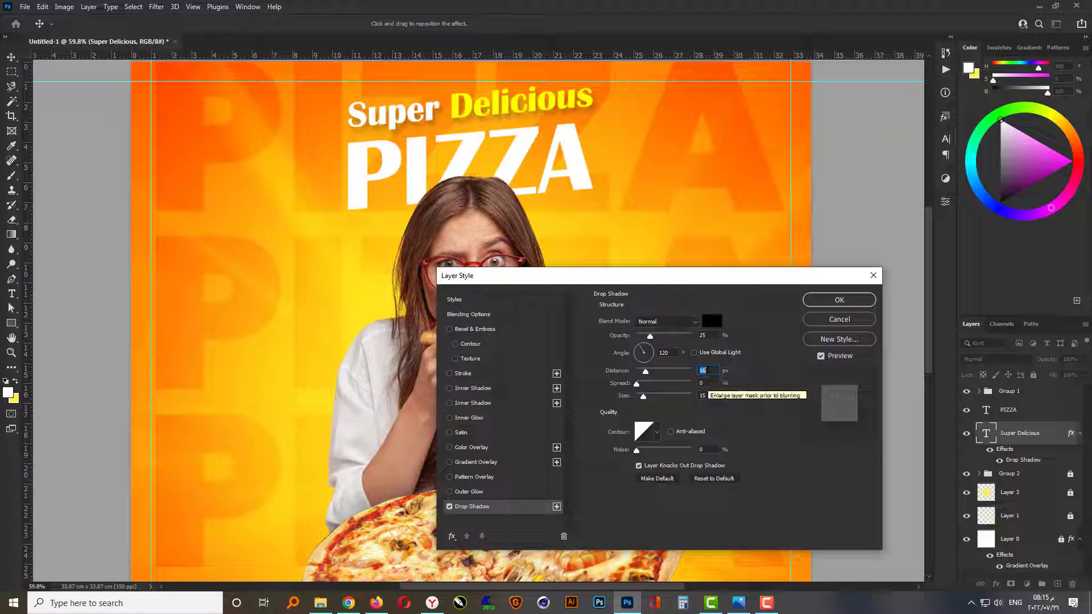
{"action": "left_click", "coordinate": [711, 395]}
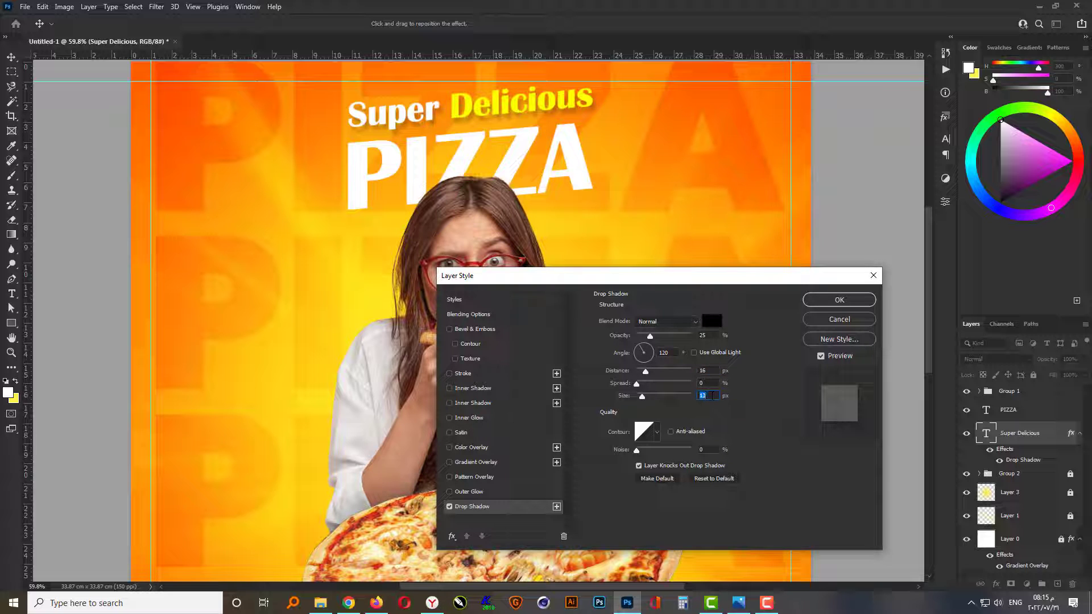
{"action": "key", "text": "Up"}
{"action": "key", "text": "Up"}
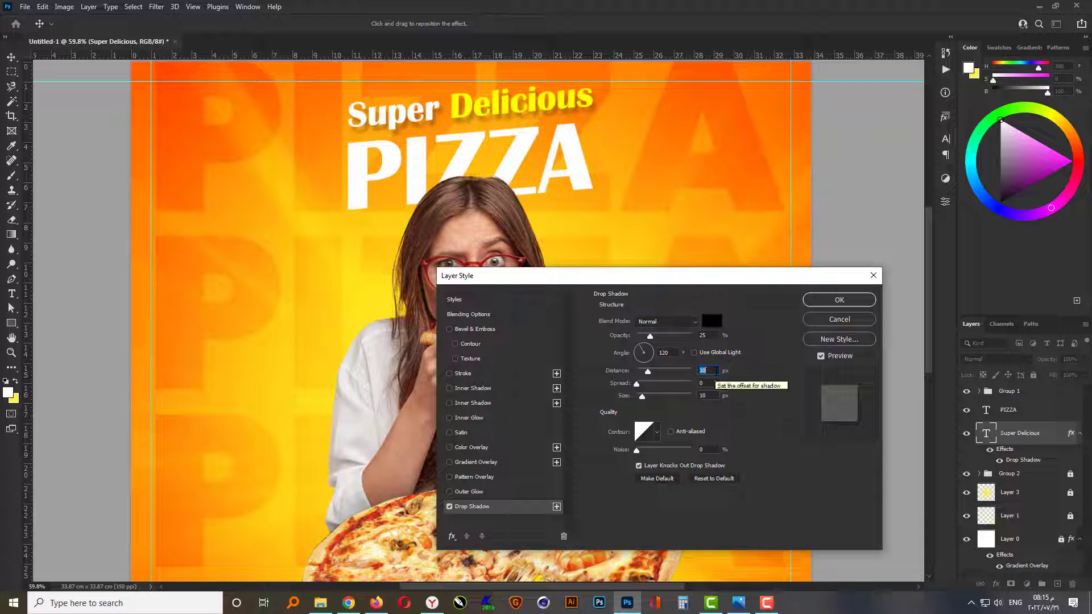
{"action": "key", "text": "Down"}
{"action": "key", "text": "Down"}
{"action": "left_click", "coordinate": [714, 396]}
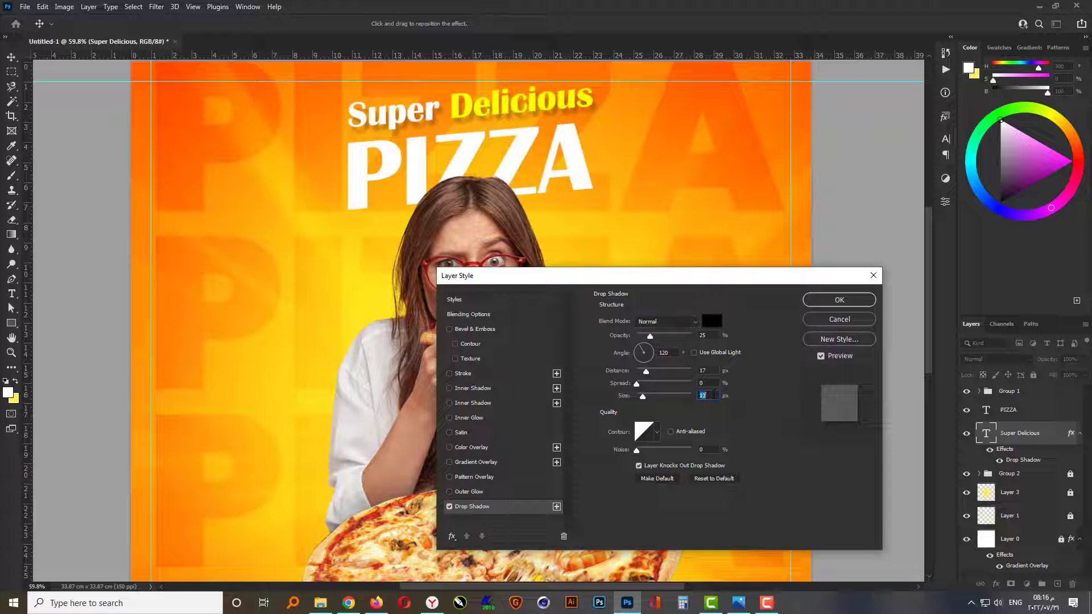
{"action": "left_click", "coordinate": [823, 300]}
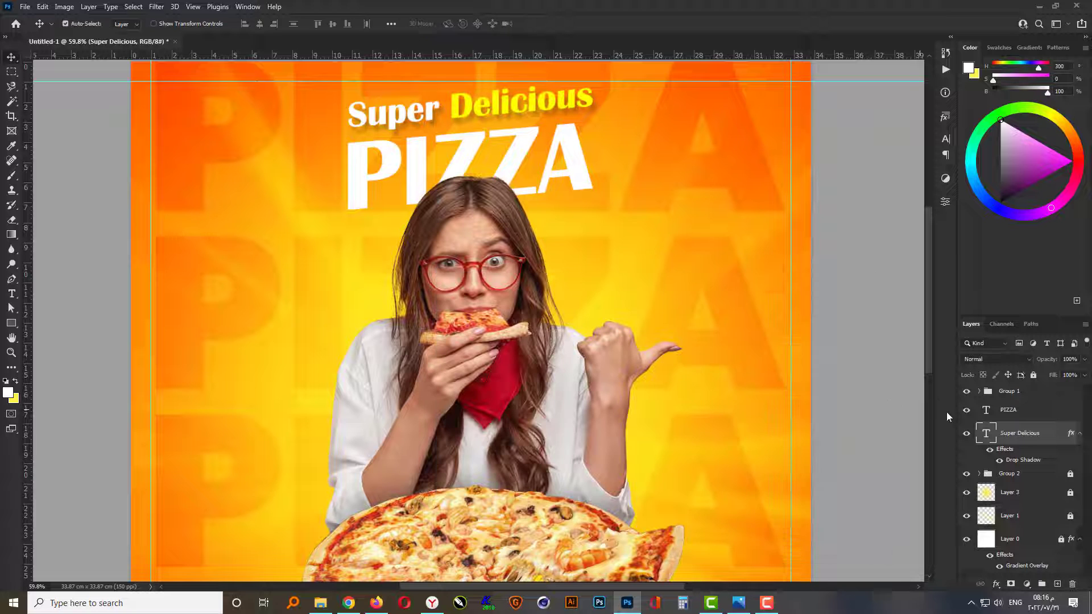
Copy the drop shadow style from the "Super Delicious" text to the PIZZA headline text.
{"action": "right_click", "coordinate": [1006, 437]}
{"action": "left_click", "coordinate": [924, 457]}
{"action": "left_click", "coordinate": [1031, 410]}
{"action": "right_click", "coordinate": [1031, 410]}
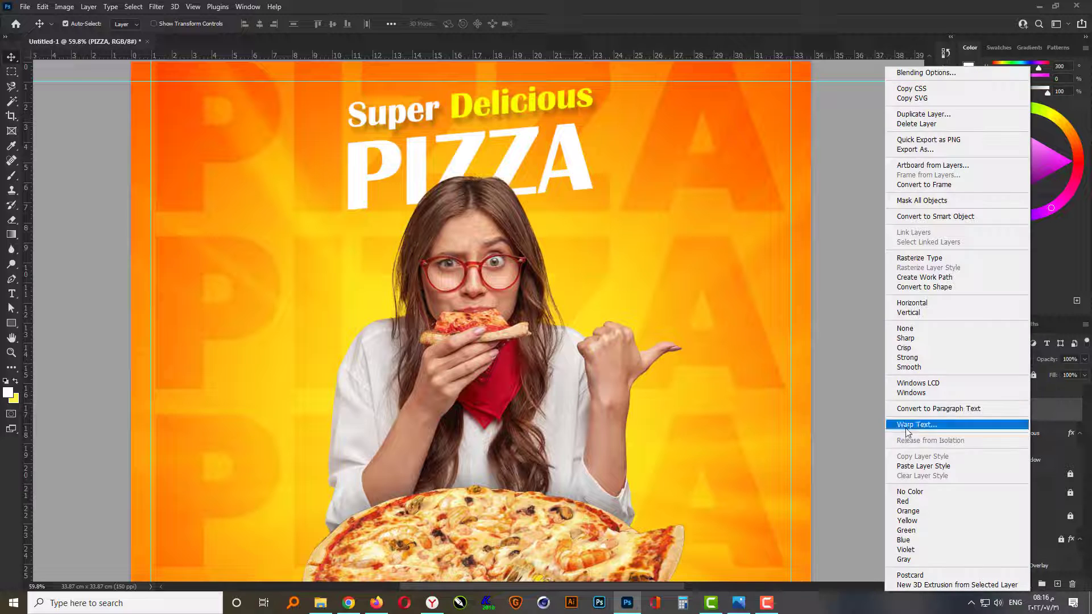
{"action": "left_click", "coordinate": [910, 462]}
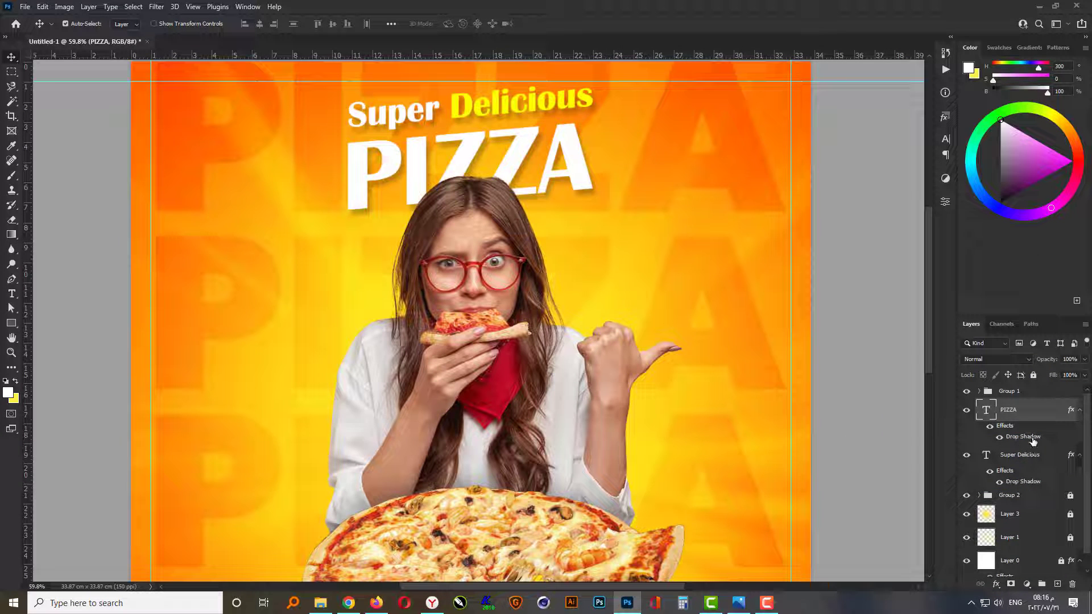
Set the PIZZA headline's drop shadow distance to 25 px and size to 20 px, and apply it.
{"action": "left_click", "coordinate": [705, 371]}
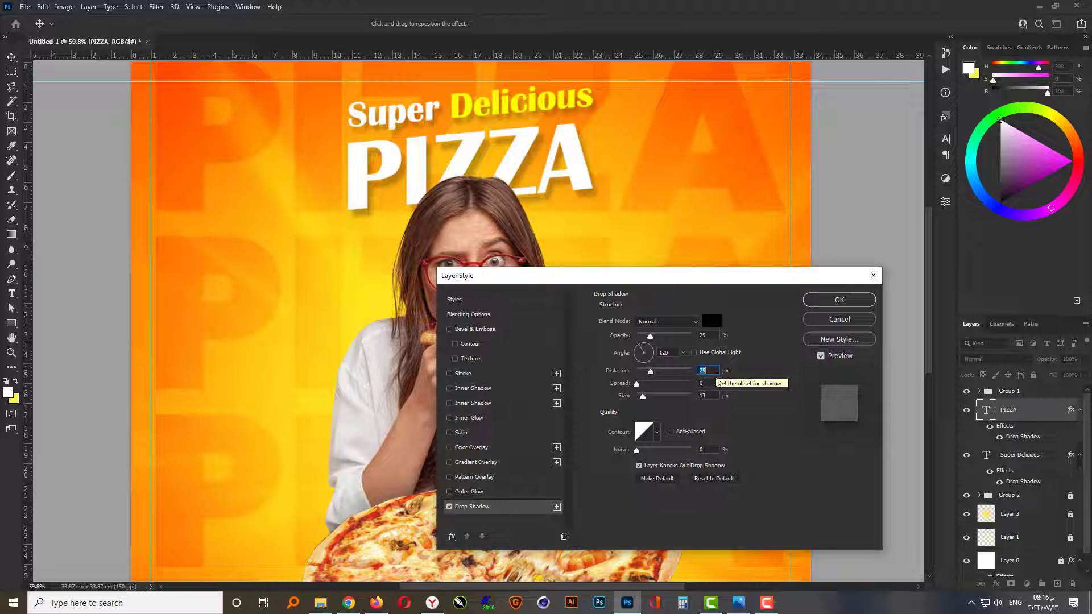
{"action": "left_click", "coordinate": [705, 396]}
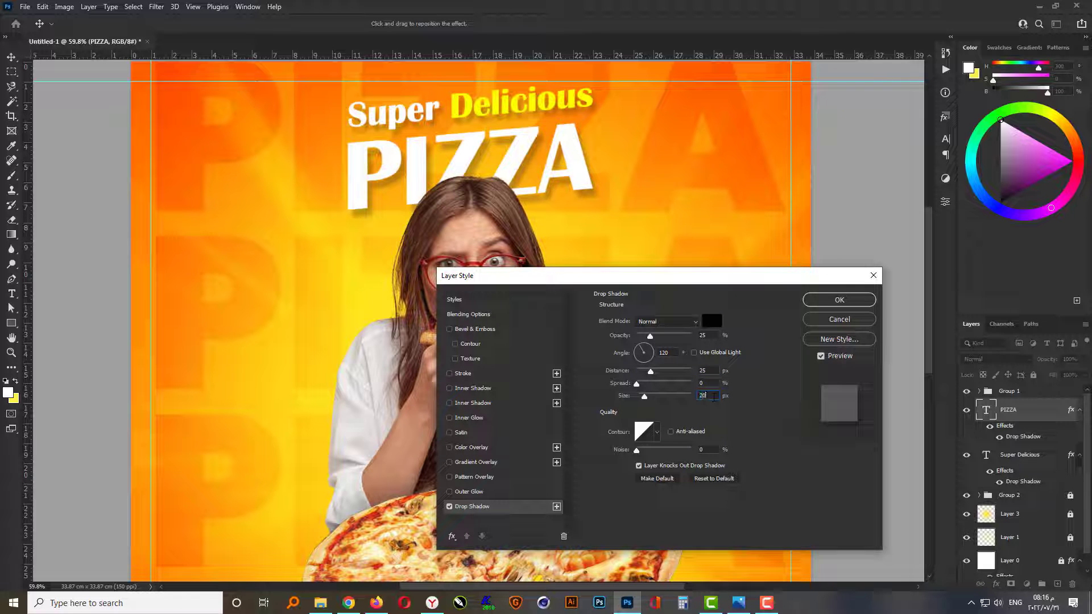
{"action": "key", "text": "Return"}
{"action": "key", "text": "ctrl+0"}
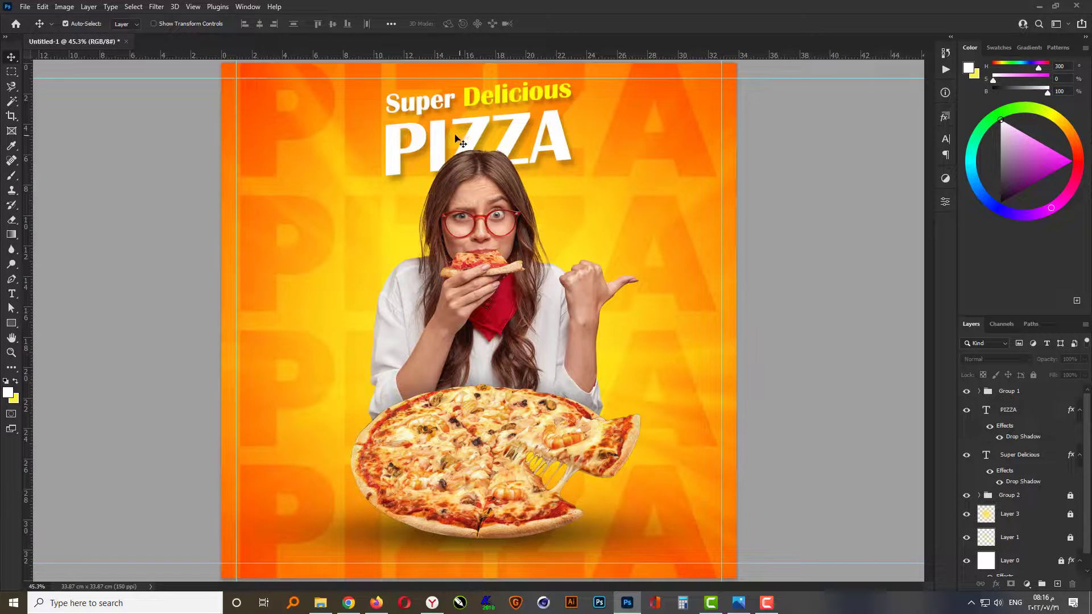
Duplicate the "Super Delicious" text to the poster's lower-left corner and replace the copy's wording with ORDER NOW.
{"action": "key", "text": "alt"}
{"action": "left_click", "coordinate": [450, 109]}
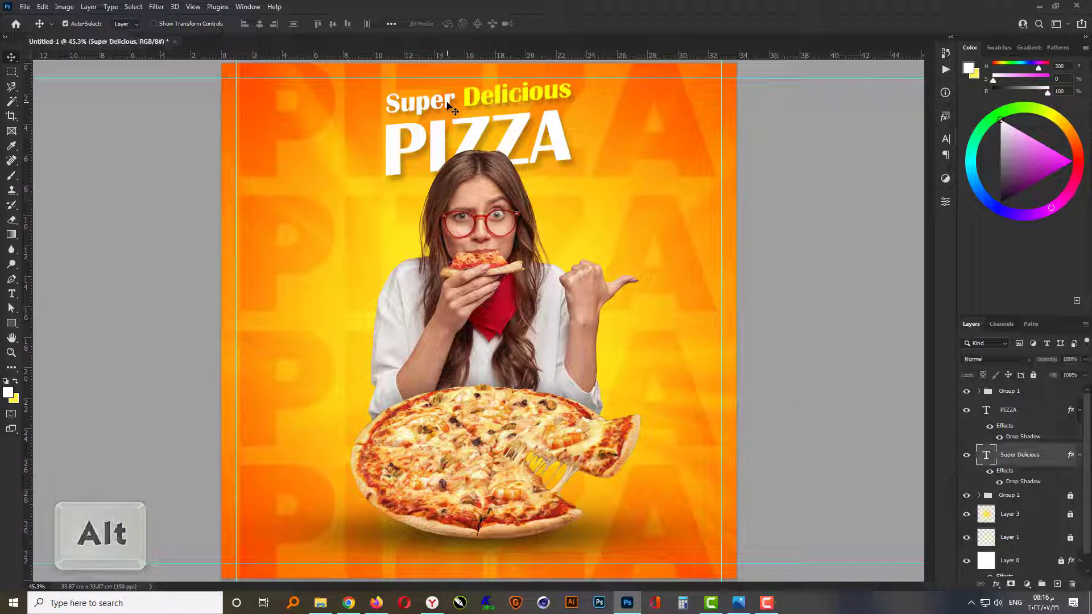
{"action": "left_click_drag", "start_coordinate": [449, 105], "coordinate": [312, 520]}
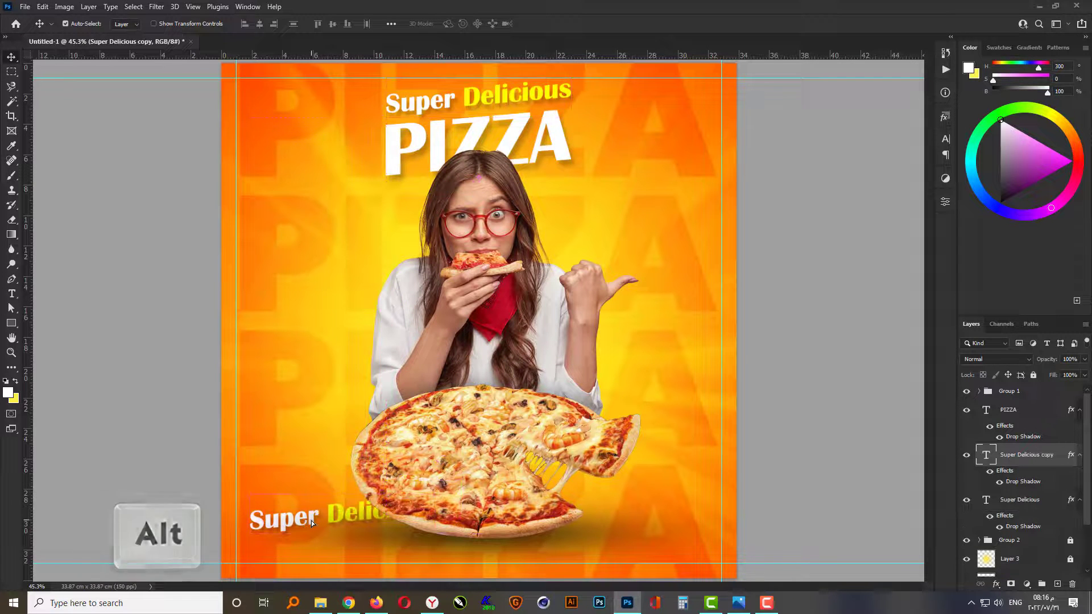
{"action": "double_click", "coordinate": [283, 526]}
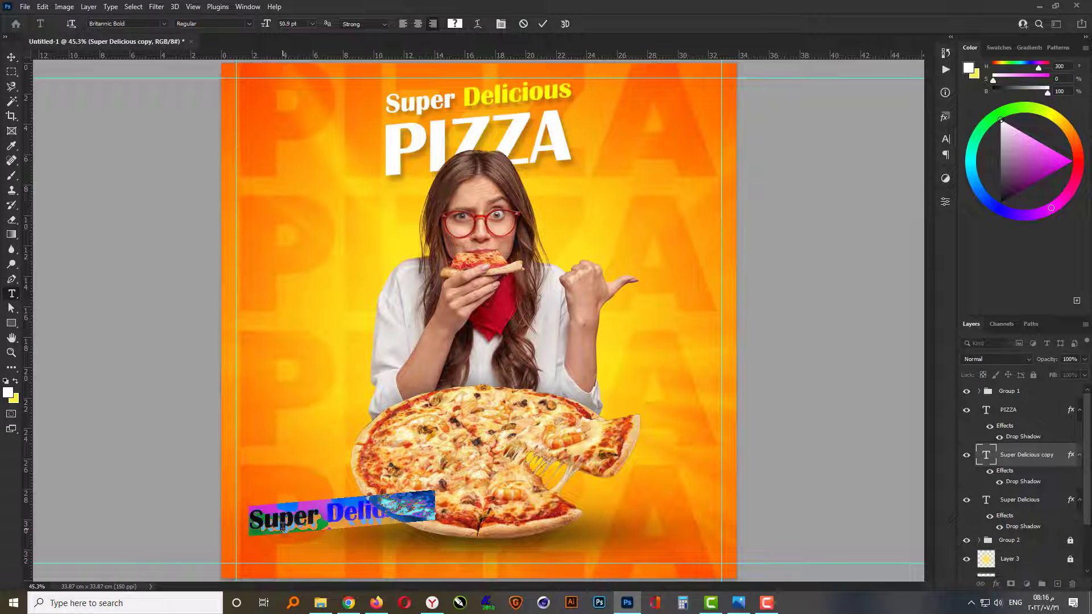
{"action": "key", "text": "BackSpace"}
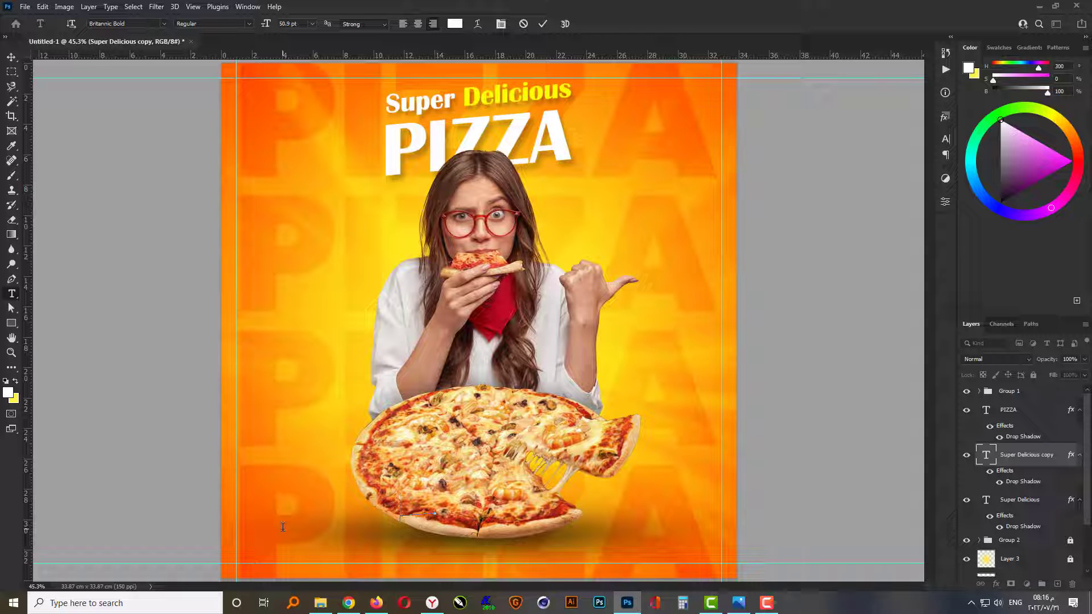
{"action": "type", "text": "ORDER NO"}
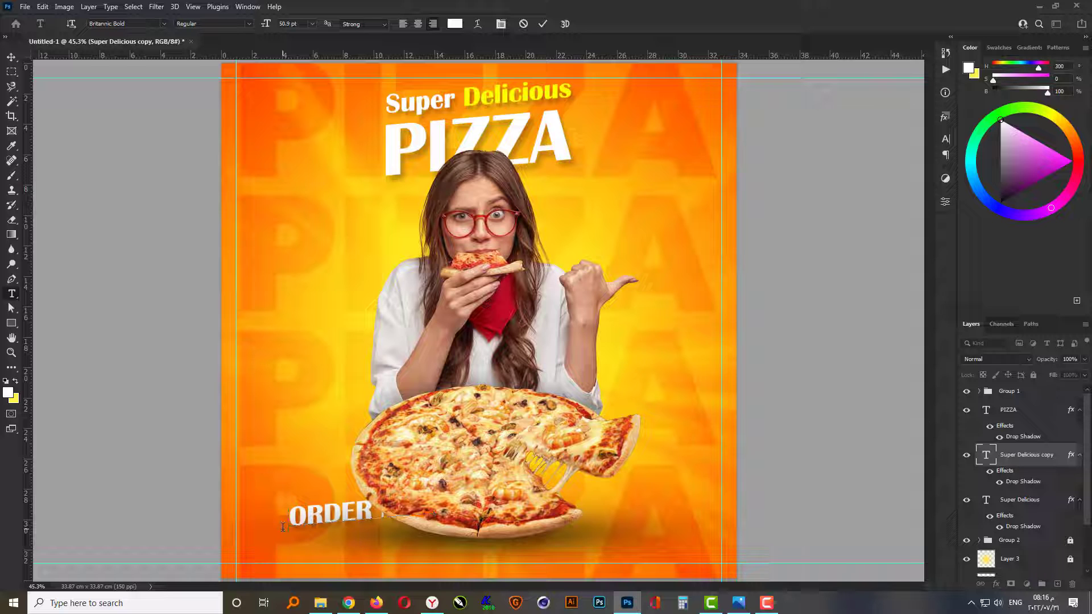
{"action": "key", "text": "ctrl+Return"}
Skew the ORDER NOW text vertically by 5° to level it and move it to the poster's left margin.
{"action": "key", "text": "ctrl+t"}
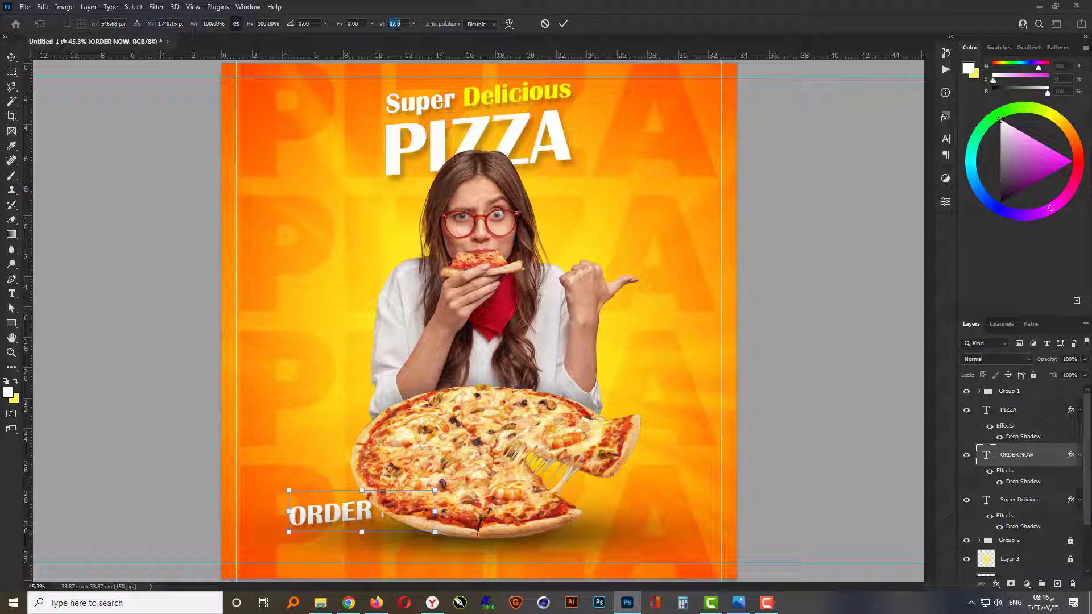
{"action": "type", "text": "5"}
{"action": "key", "text": "Return"}
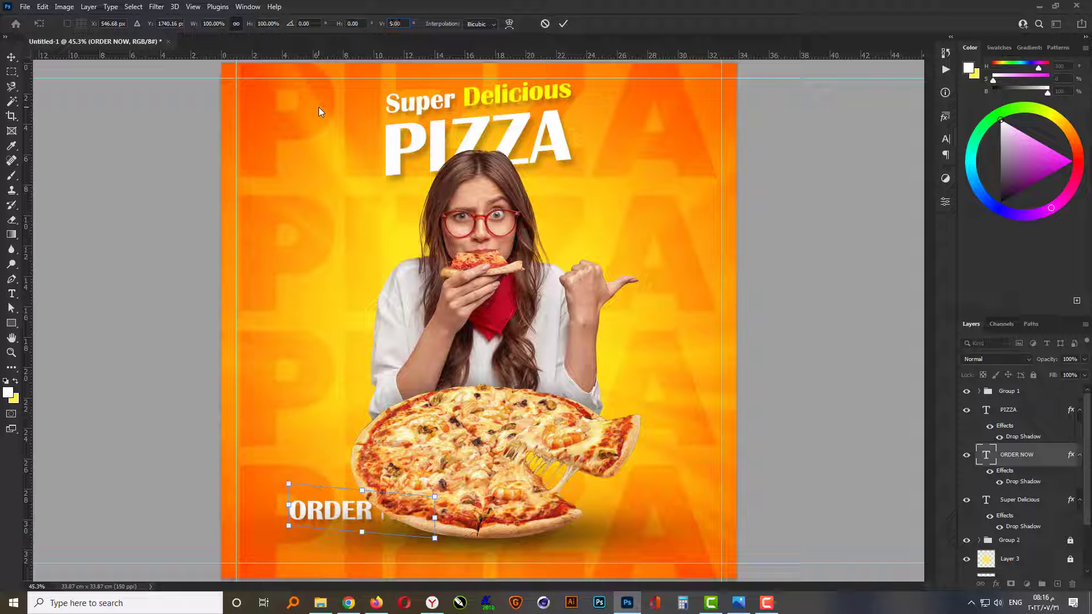
{"action": "key", "text": "Return"}
{"action": "key", "text": "v"}
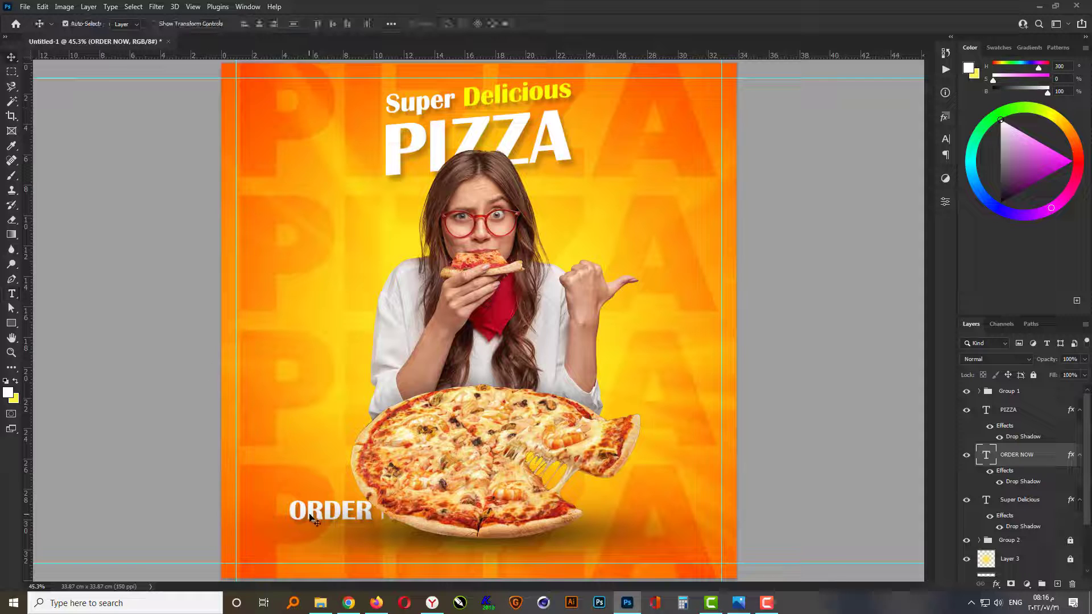
{"action": "left_click_drag", "start_coordinate": [310, 518], "coordinate": [252, 507]}
{"action": "scroll", "coordinate": [294, 559], "scroll_direction": "up", "scroll_amount": 3}
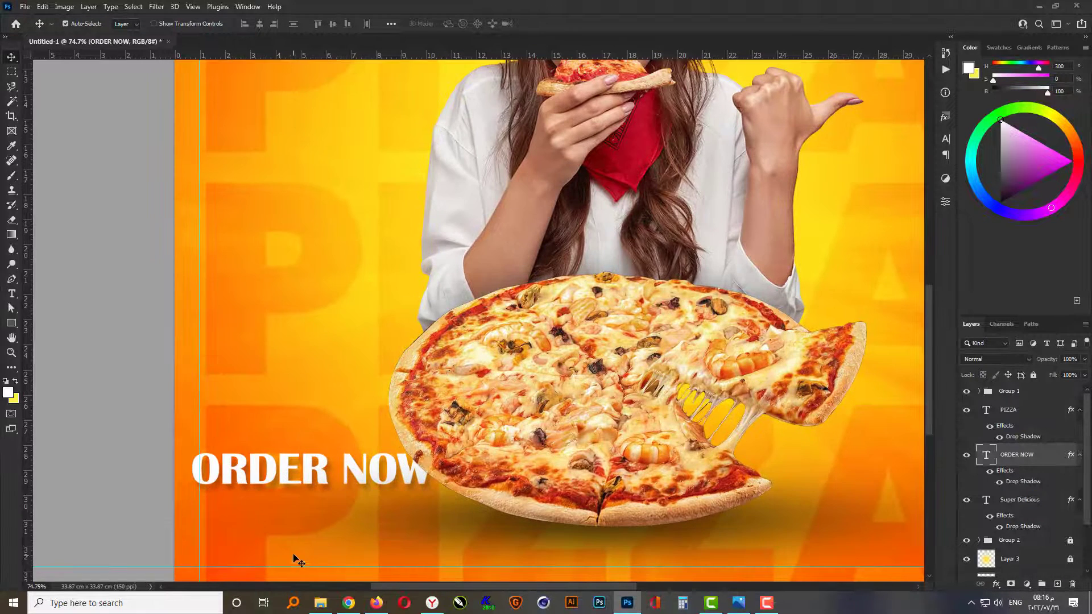
Add the five-digit hotline number in the Anton font below ORDER NOW, using a duplicate of that text.
{"action": "left_click_drag", "start_coordinate": [286, 475], "coordinate": [286, 538], "text": "alt"}
{"action": "double_click", "coordinate": [287, 539]}
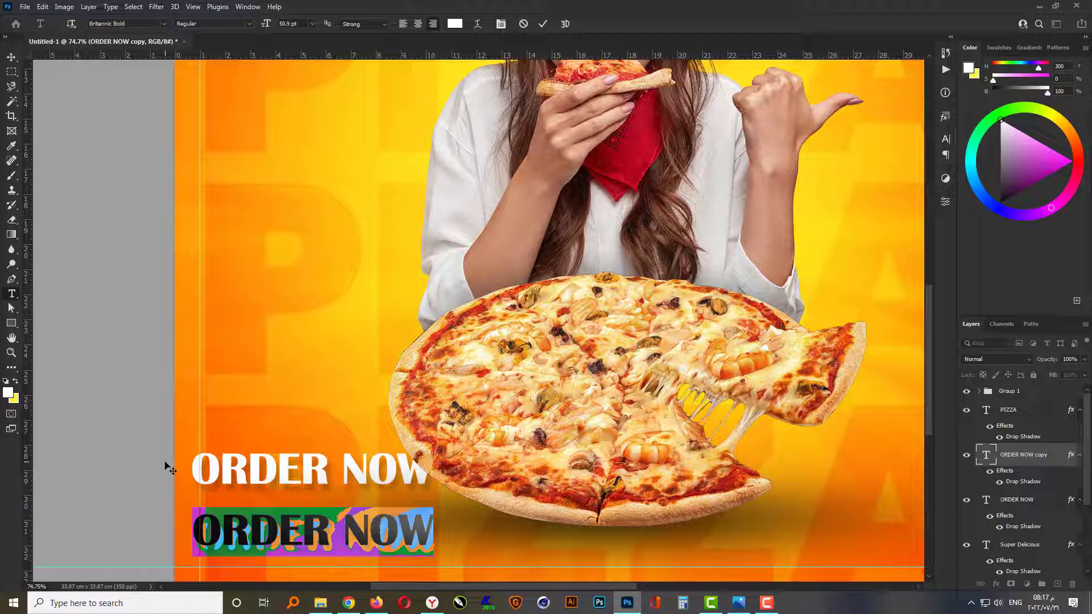
{"action": "type", "text": "190"}
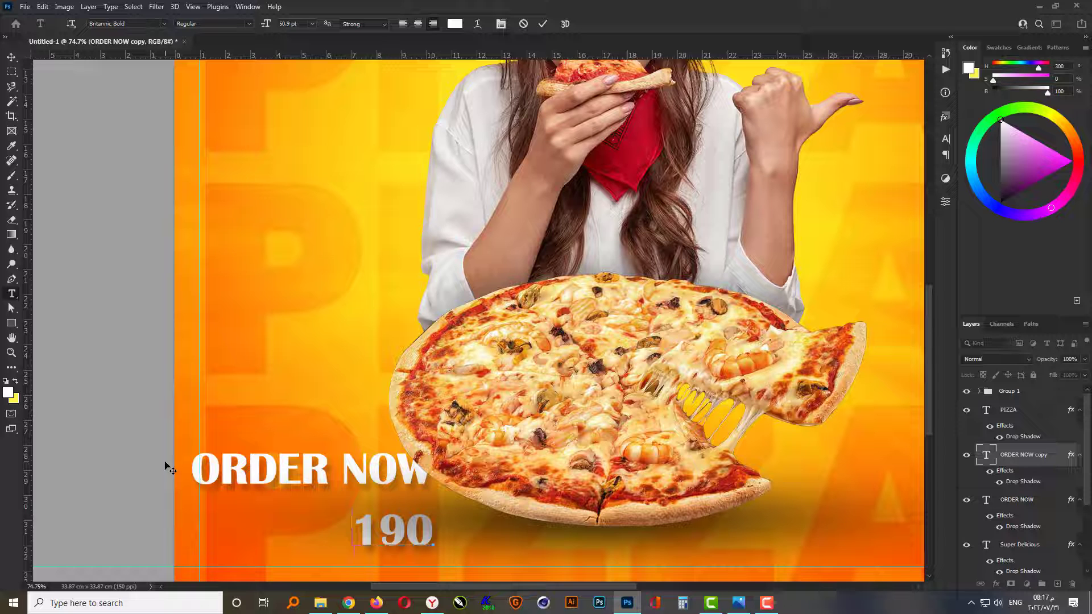
{"action": "type", "text": "19"}
{"action": "key", "text": "ctrl+Return"}
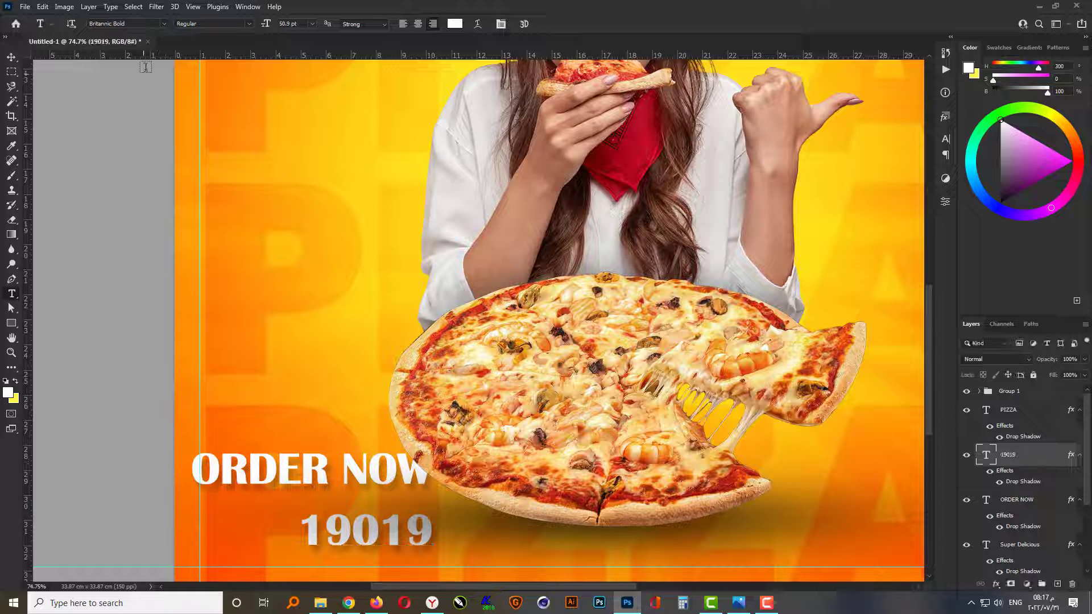
{"action": "left_click", "coordinate": [163, 24]}
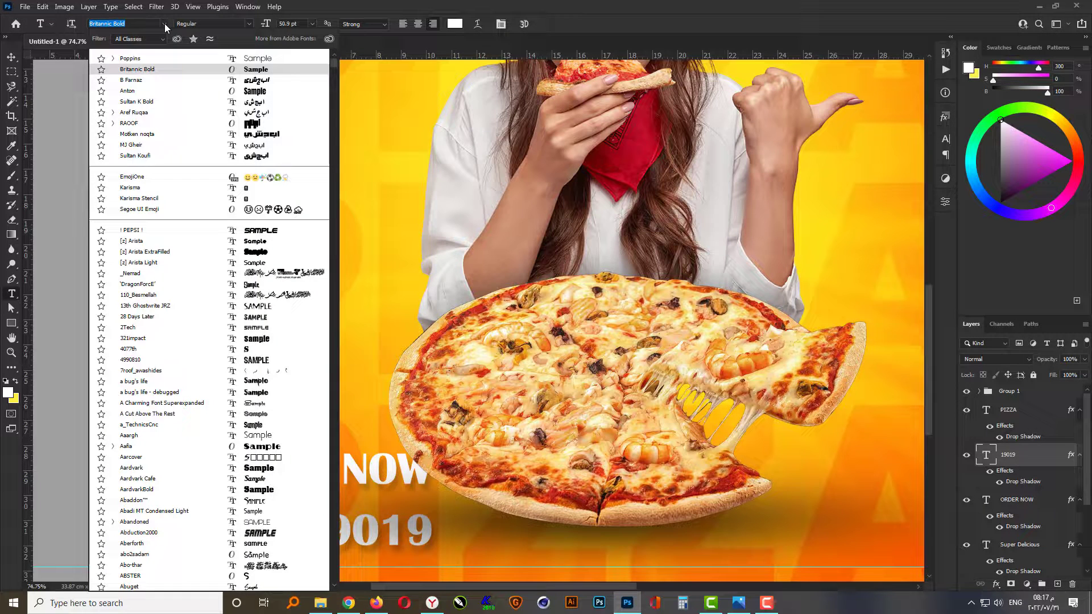
{"action": "left_click", "coordinate": [169, 91]}
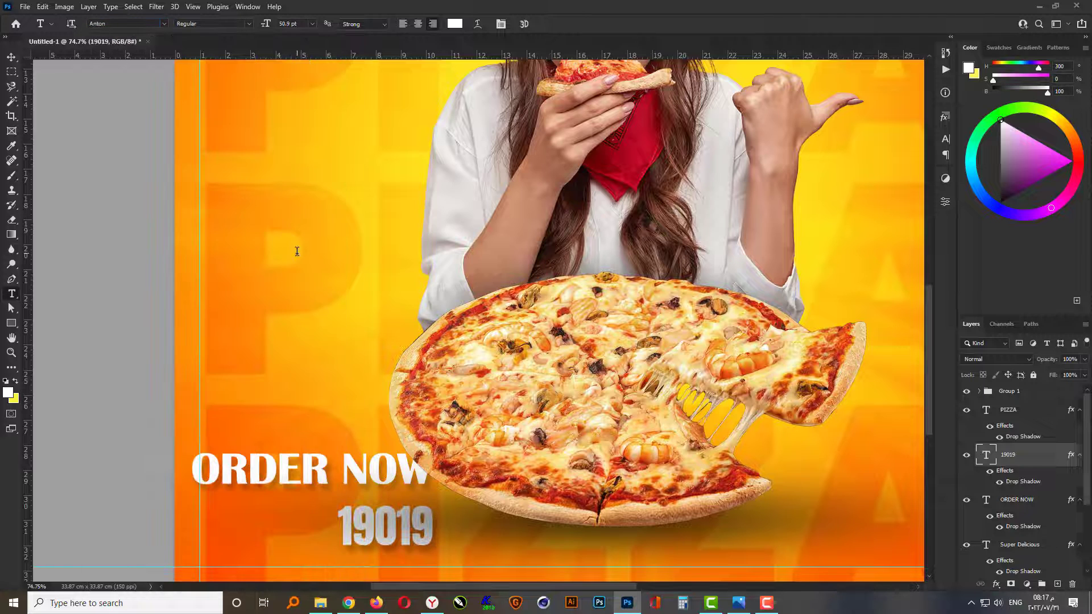
Move the hotline number beside the poster's left margin guide and scale it to about 201.5%.
{"action": "key", "text": "v"}
{"action": "scroll", "coordinate": [401, 342], "scroll_direction": "down", "scroll_amount": 1}
{"action": "left_click_drag", "start_coordinate": [381, 498], "coordinate": [289, 493]}
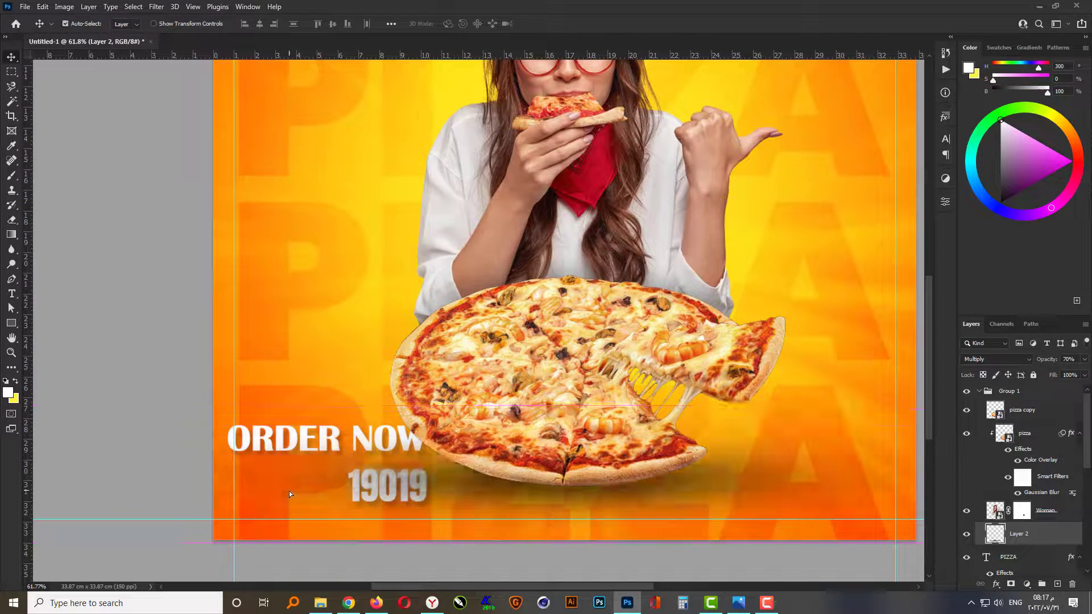
{"action": "right_click", "coordinate": [373, 506]}
{"action": "left_click", "coordinate": [387, 525]}
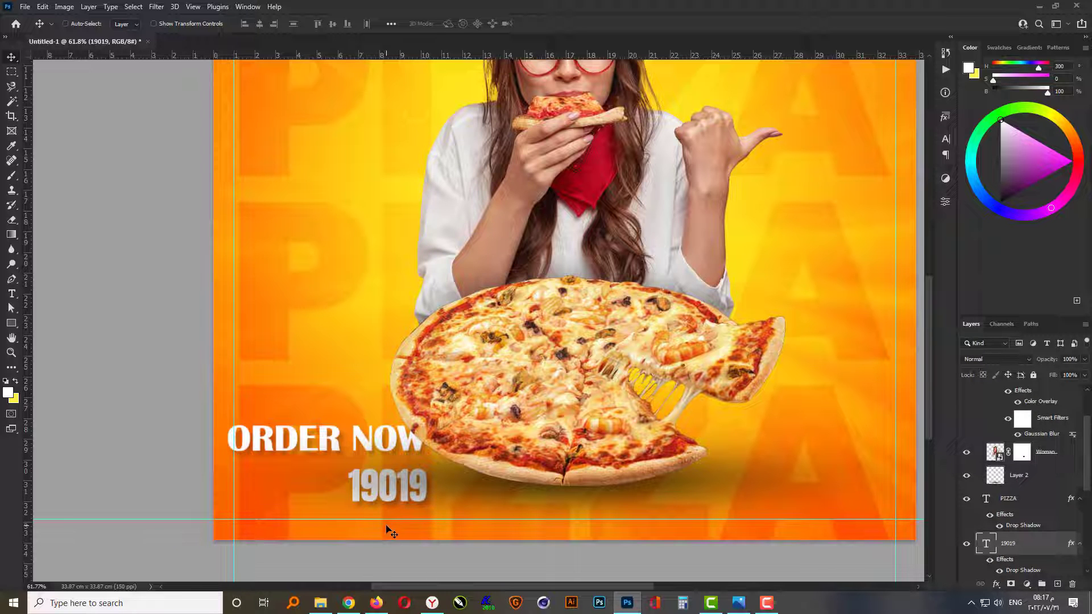
{"action": "key", "text": "ctrl+t"}
{"action": "left_click_drag", "start_coordinate": [381, 501], "coordinate": [272, 508]}
{"action": "left_click_drag", "start_coordinate": [316, 473], "coordinate": [385, 410]}
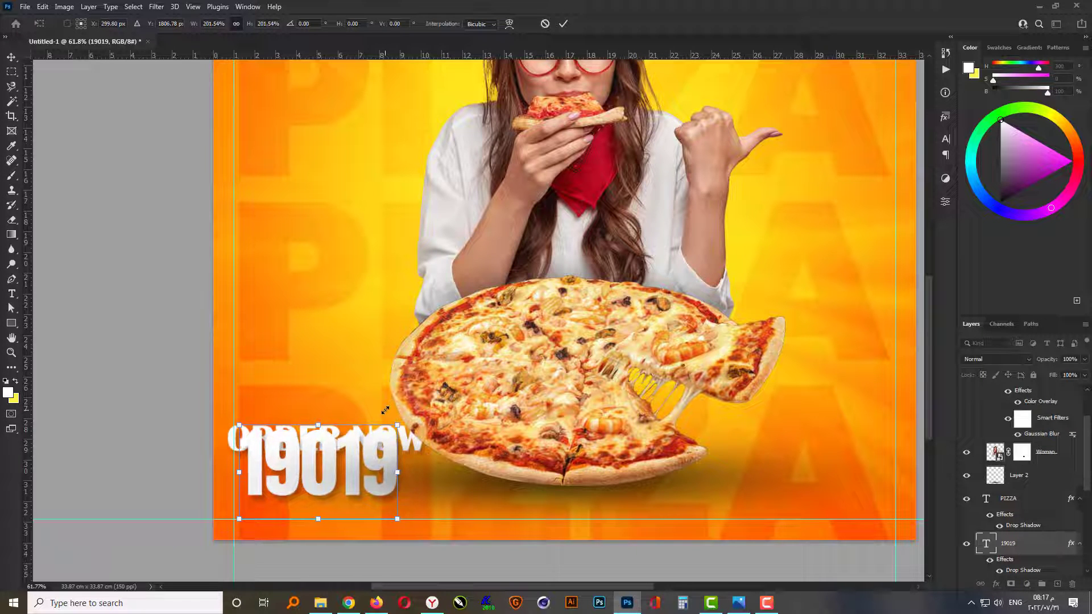
{"action": "key", "text": "Return"}
Nudge the enlarged hotline number down towards the poster's bottom margin guide.
{"action": "key", "text": "shift+Down"}
{"action": "key", "text": "shift+Down"}
{"action": "key", "text": "shift+Down"}
{"action": "key", "text": "shift+Down"}
{"action": "key", "text": "shift+Down"}
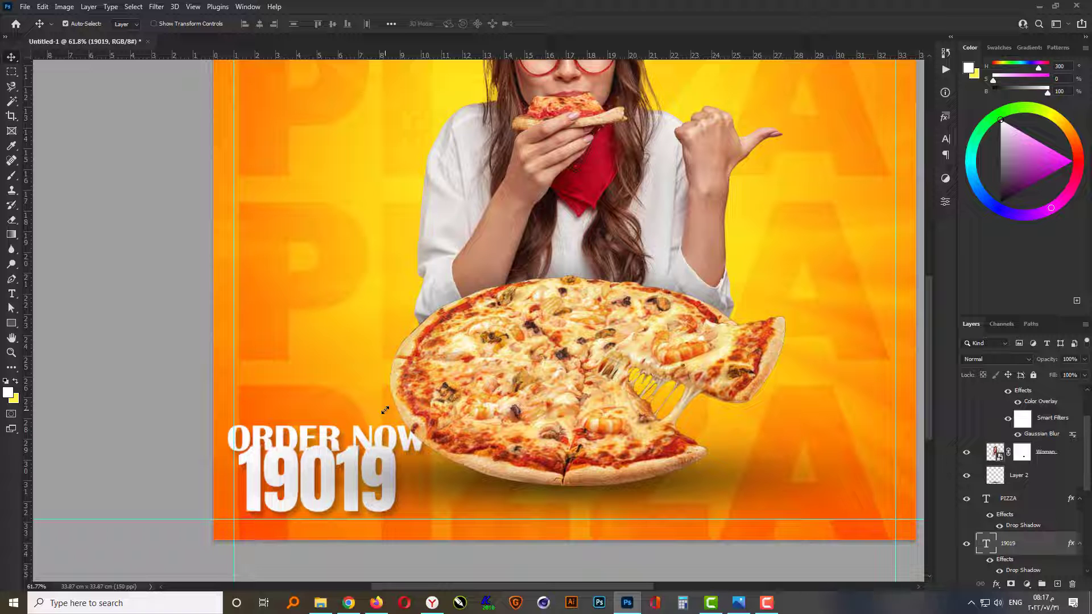
Bring the ORDER NOW text in front of the hotline number, scale it to about 80% and align its left edge with the number.
{"action": "left_click", "coordinate": [307, 437]}
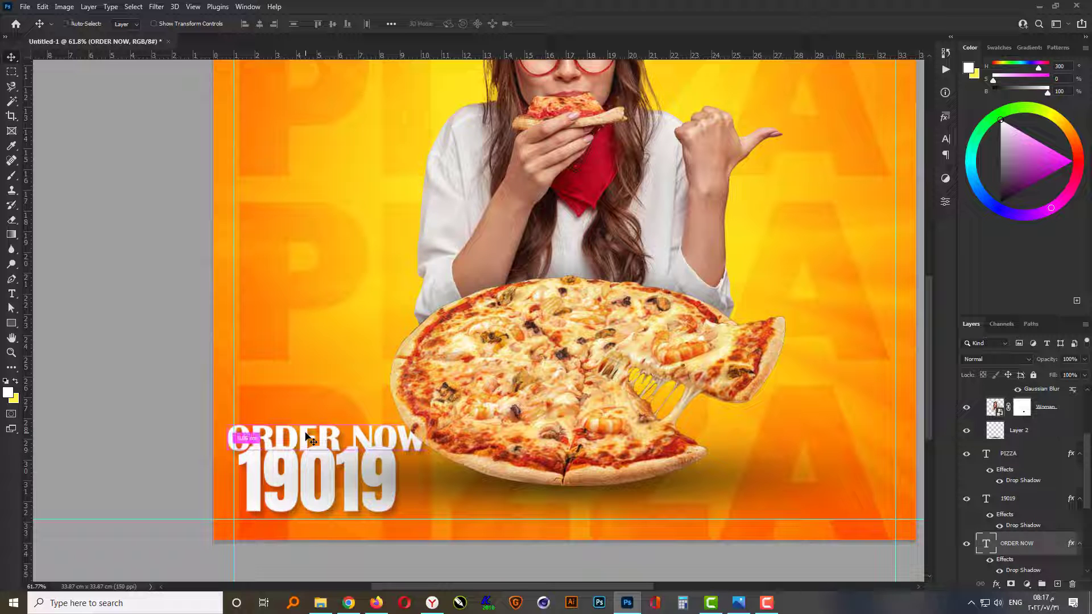
{"action": "key", "text": "ctrl+bracketright"}
{"action": "key", "text": "ctrl+t"}
{"action": "scroll", "coordinate": [308, 437], "scroll_direction": "up", "scroll_amount": 3}
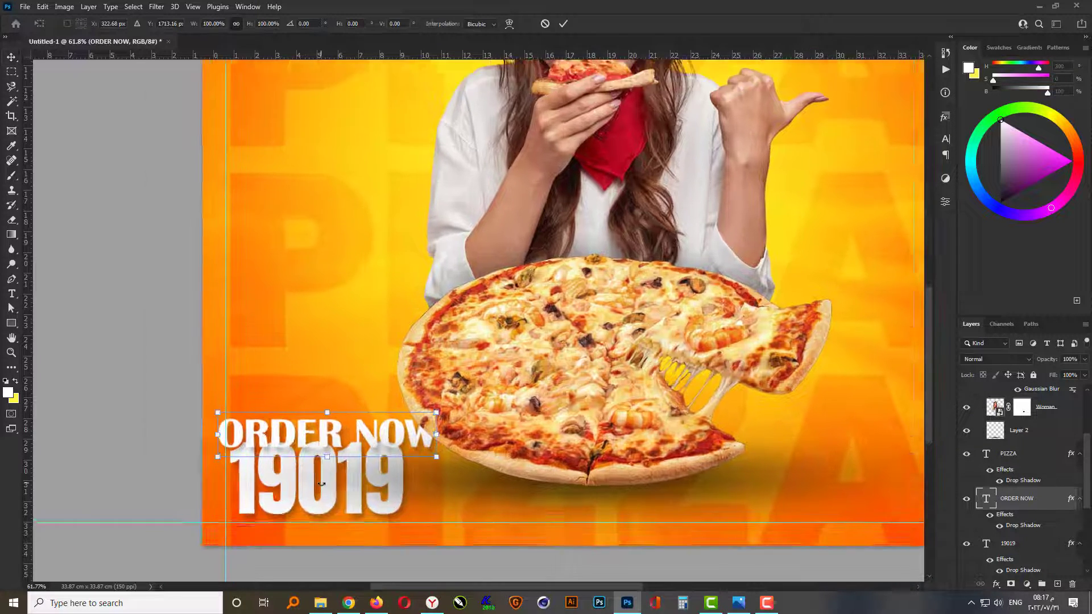
{"action": "left_click_drag", "start_coordinate": [493, 377], "coordinate": [461, 385]}
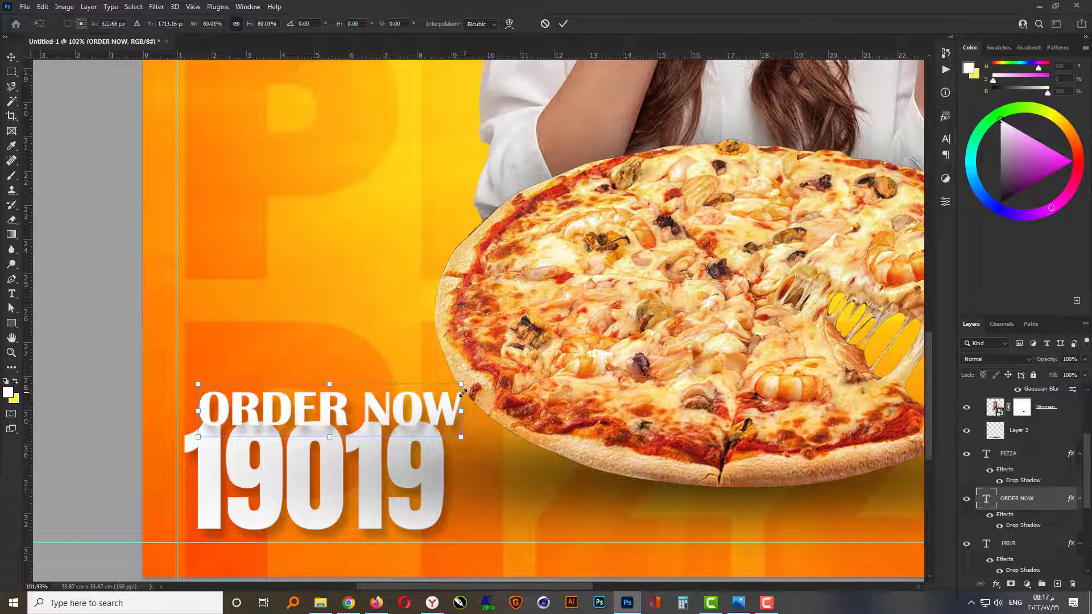
{"action": "left_click_drag", "start_coordinate": [374, 412], "coordinate": [362, 411]}
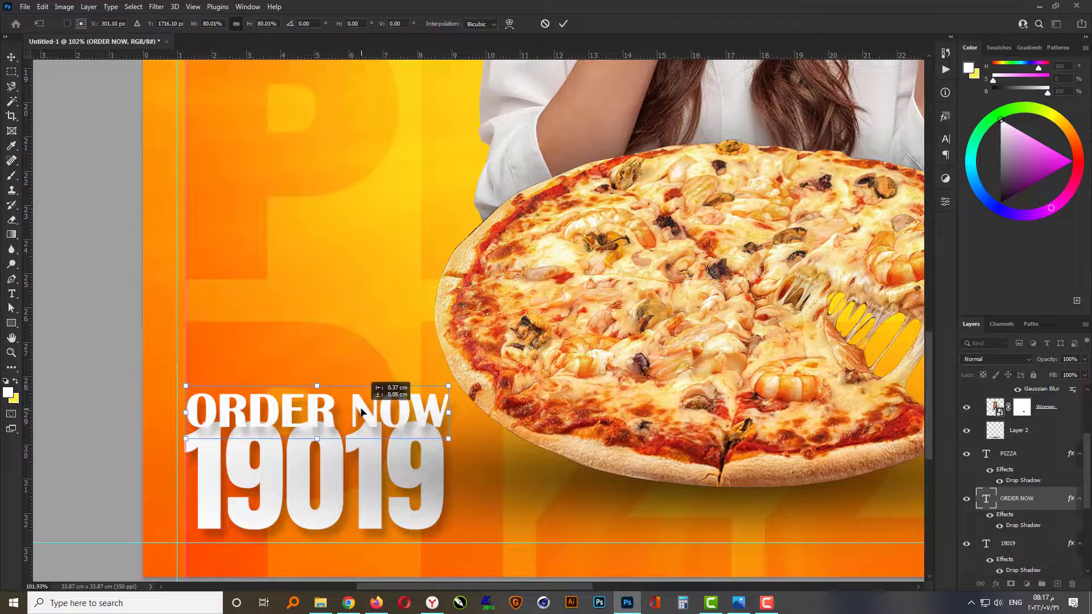
{"action": "key", "text": "Return"}
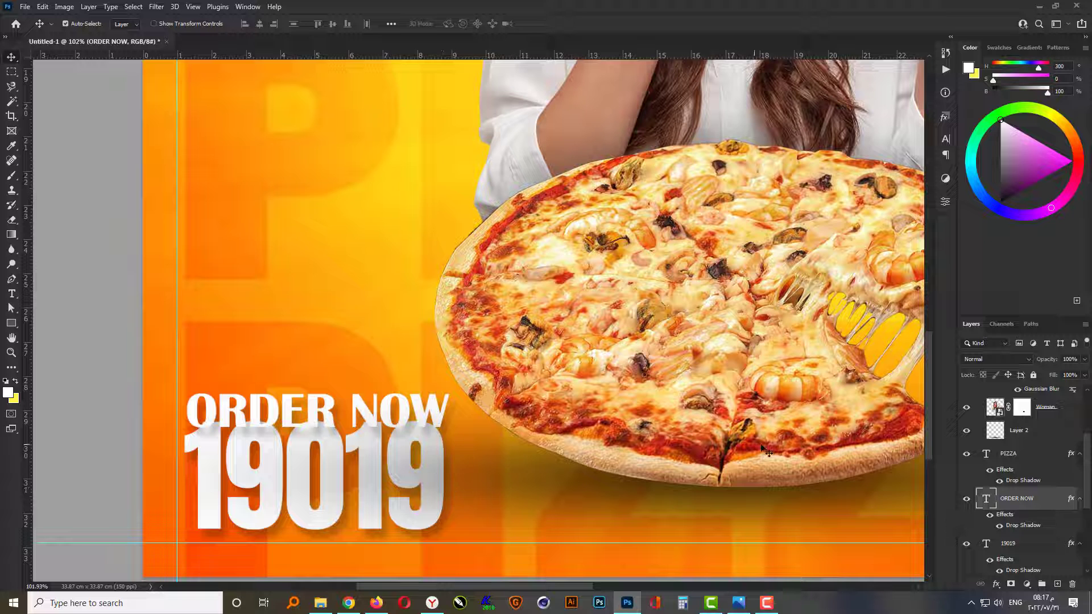
Recolour the ORDER NOW text yellow, using the hex value ffff00.
{"action": "key", "text": "t"}
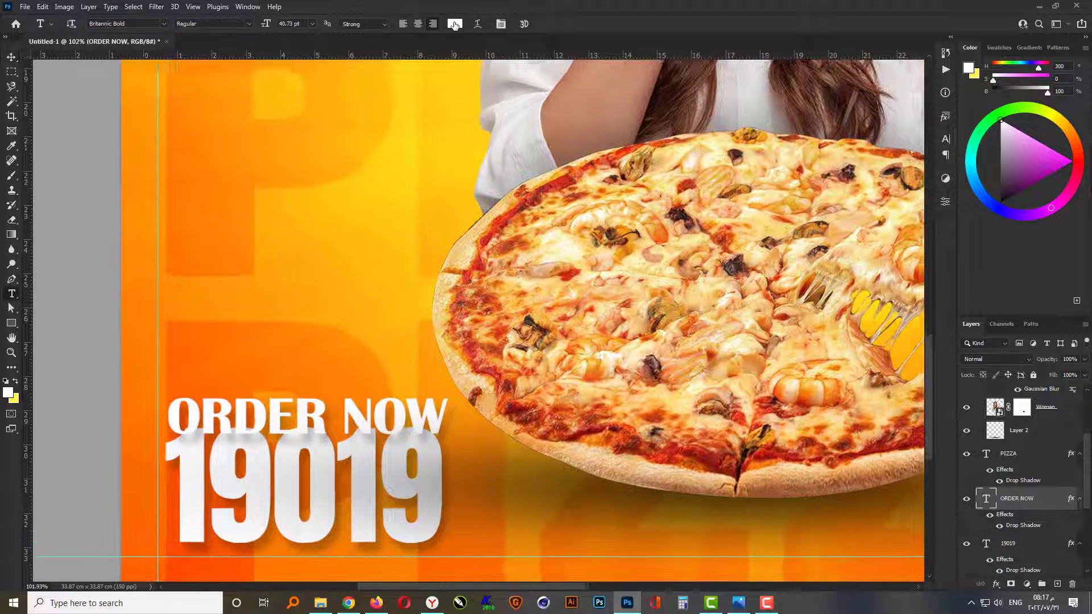
{"action": "left_click", "coordinate": [455, 24]}
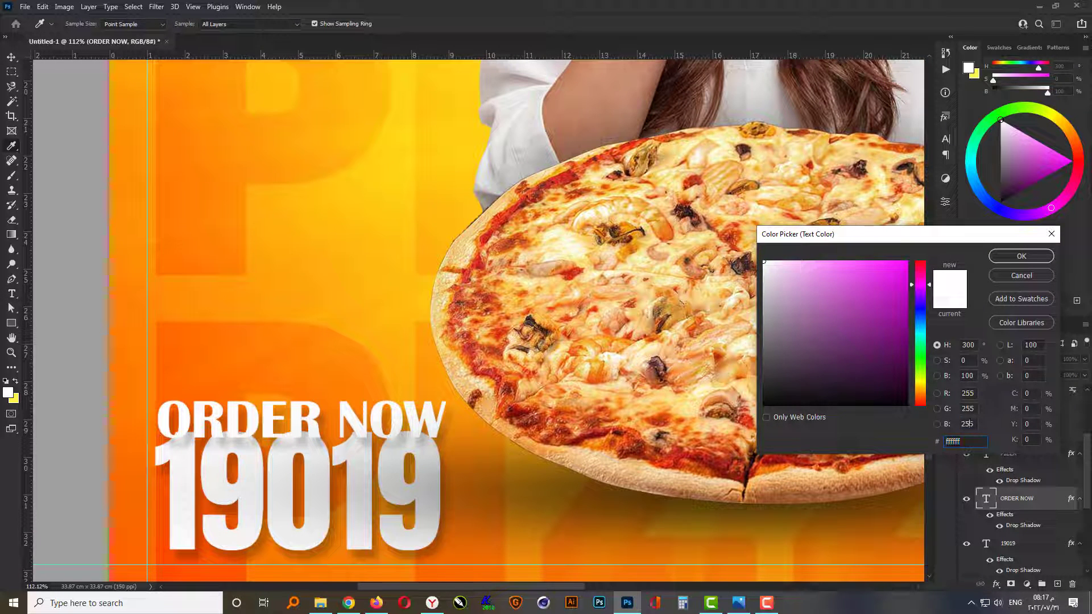
{"action": "type", "text": "ffff00"}
{"action": "key", "text": "Return"}
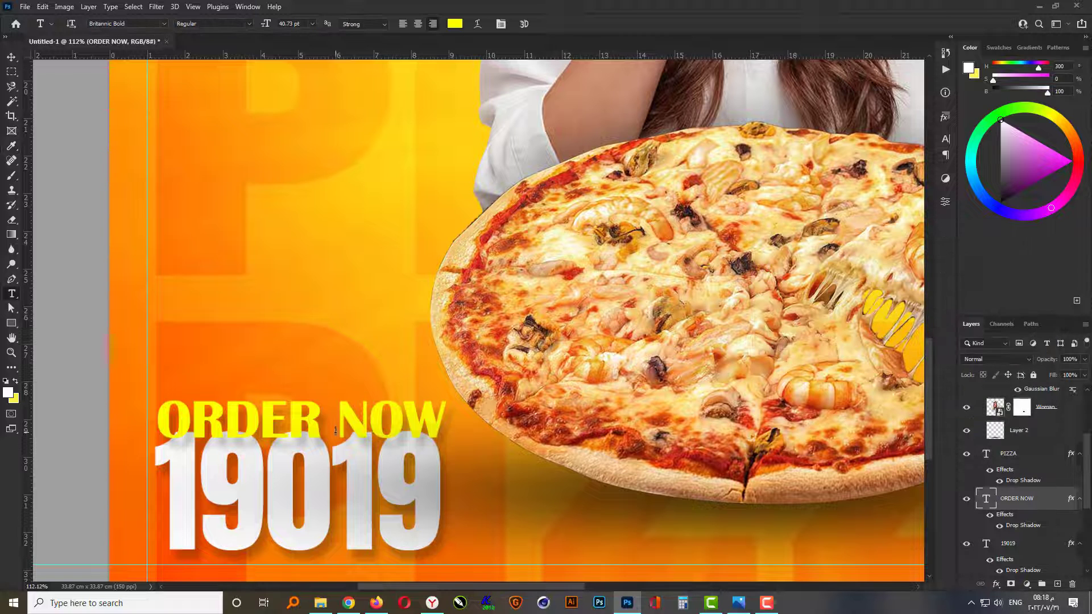
{"action": "key", "text": "v"}
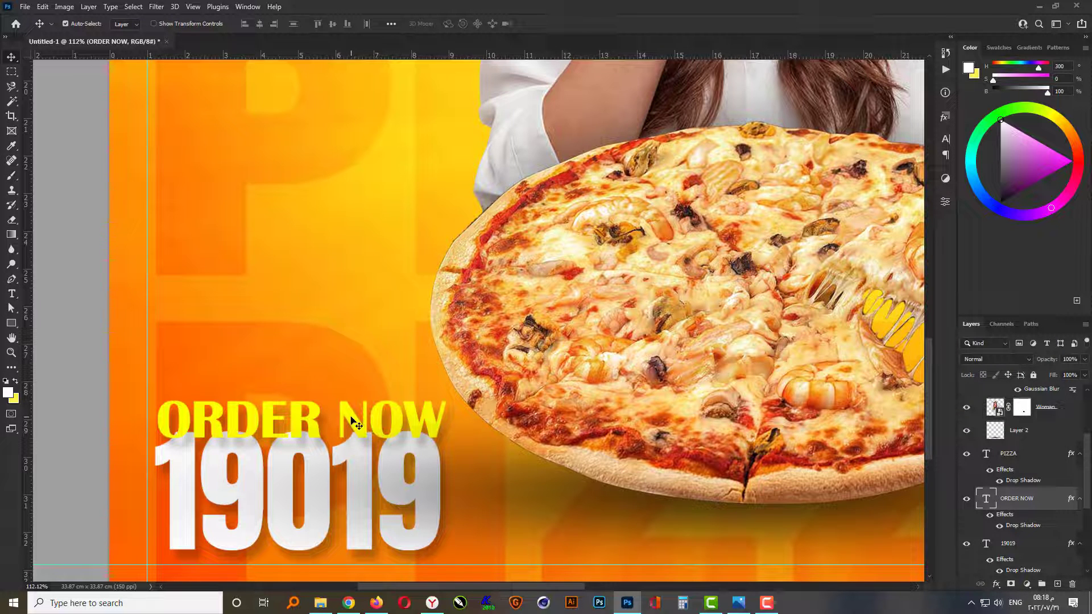
Adjust the ORDER NOW text's drop shadow to 30% opacity and 6 px size, with a distance shorter than 11 px.
{"action": "double_click", "coordinate": [1027, 525]}
{"action": "double_click", "coordinate": [704, 370]}
{"action": "type", "text": "11"}
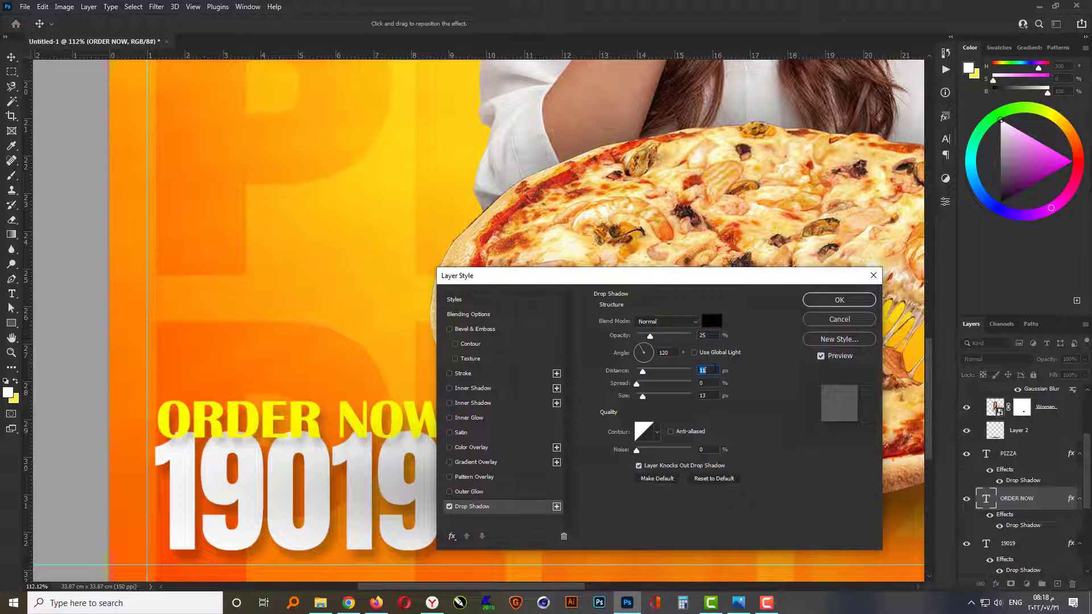
{"action": "left_click", "coordinate": [704, 396]}
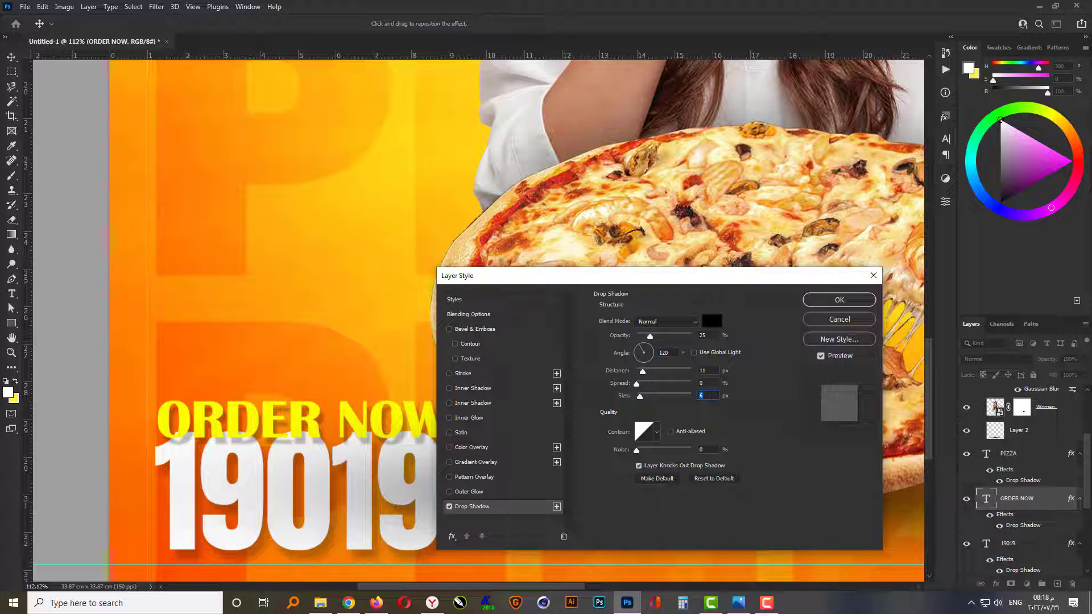
{"action": "scroll", "coordinate": [712, 335], "scroll_direction": "up", "scroll_amount": 3}
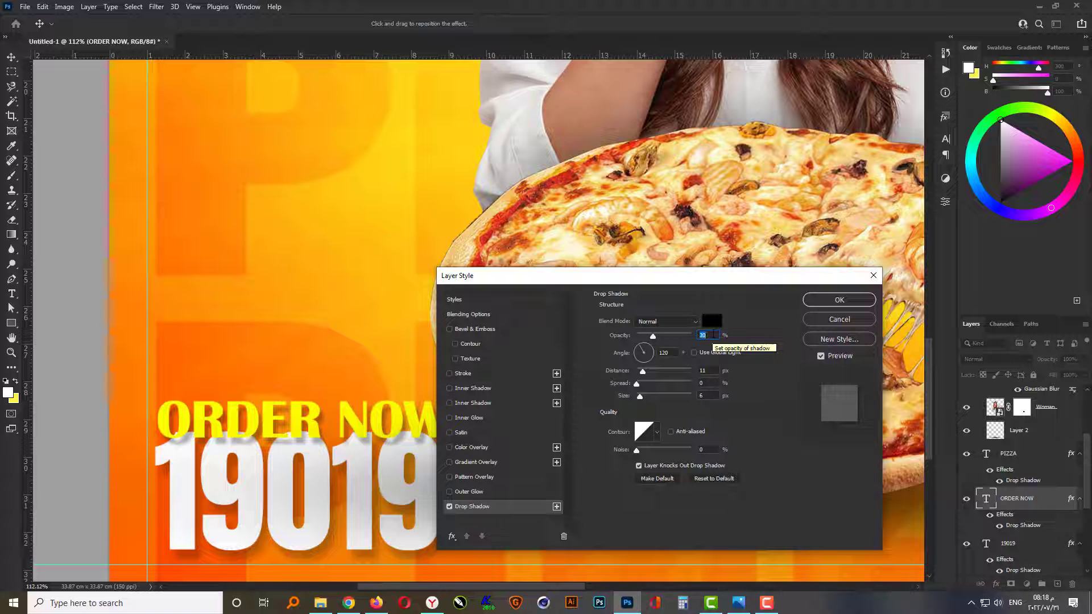
{"action": "left_click", "coordinate": [710, 370]}
{"action": "scroll", "coordinate": [711, 370], "scroll_direction": "down", "scroll_amount": 1}
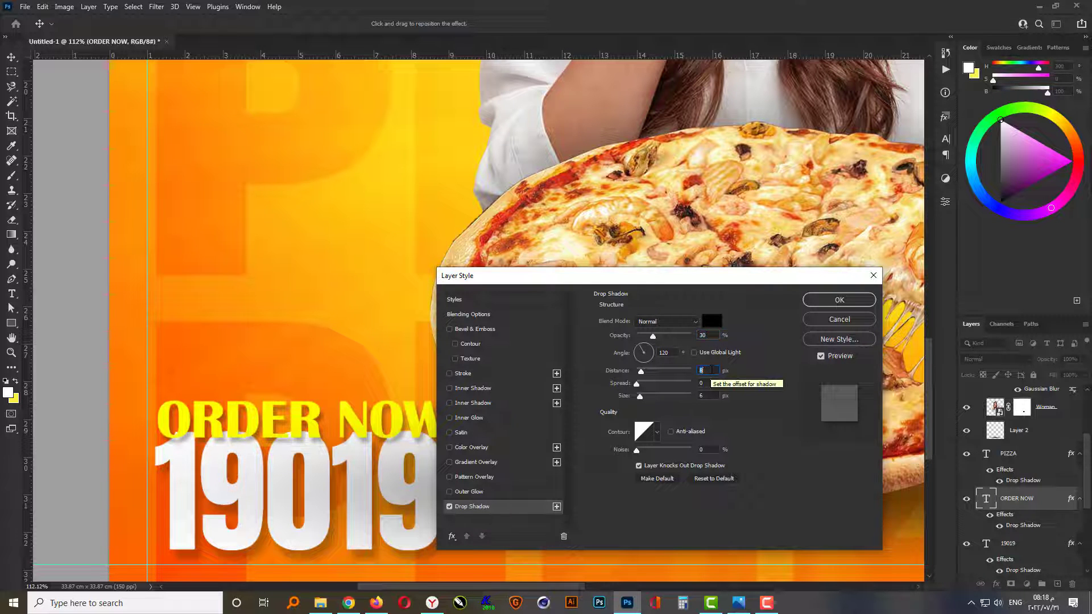
{"action": "key", "text": "Return"}
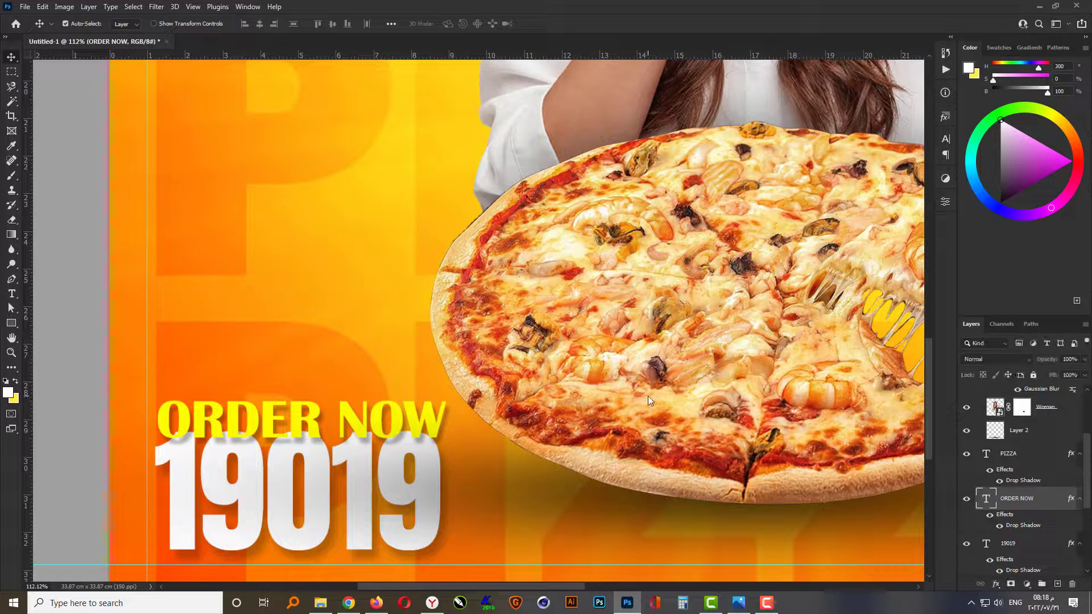
Scale the ORDER NOW text and the hotline number down together, keeping them anchored at the poster's lower-left margins, and deselect both layers.
{"action": "key", "text": "ctrl+0"}
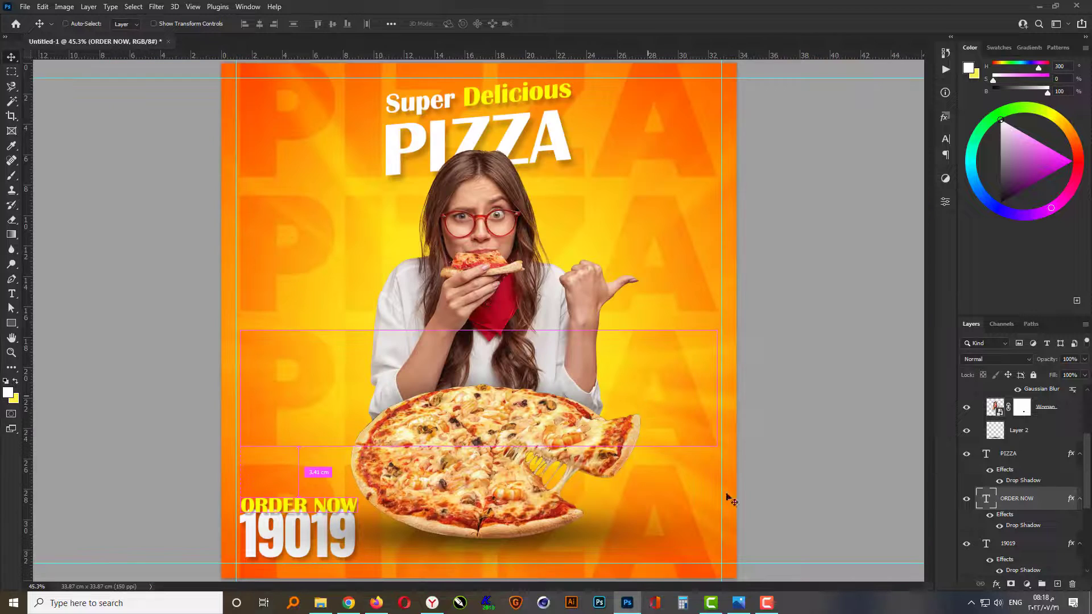
{"action": "left_click", "coordinate": [1015, 545], "text": "shift"}
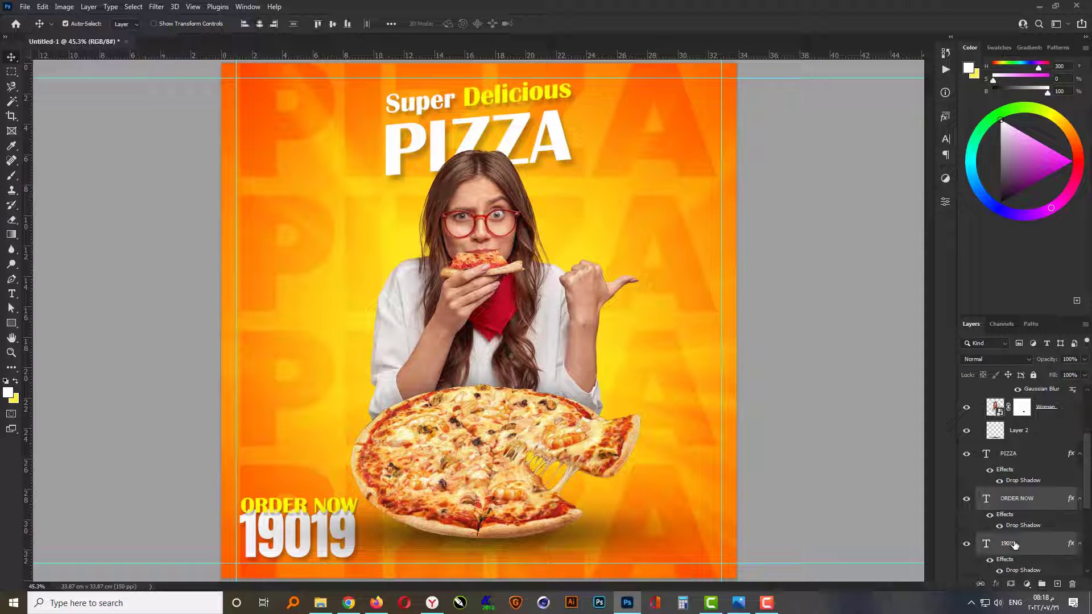
{"action": "key", "text": "ctrl+t"}
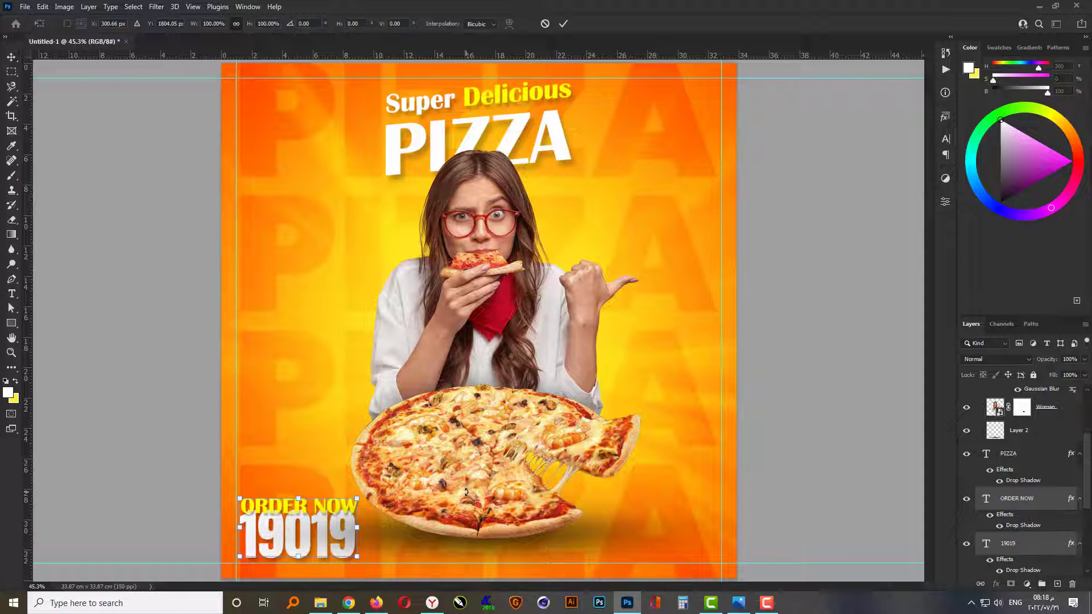
{"action": "left_click_drag", "start_coordinate": [357, 499], "coordinate": [339, 515]}
{"action": "key", "text": "Return"}
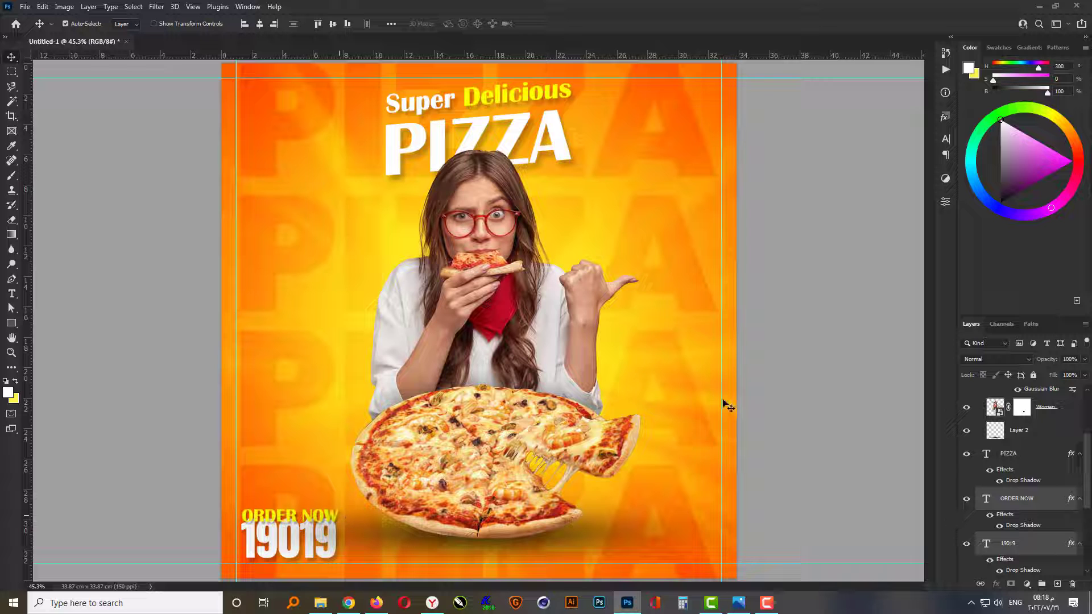
{"action": "left_click", "coordinate": [787, 405]}
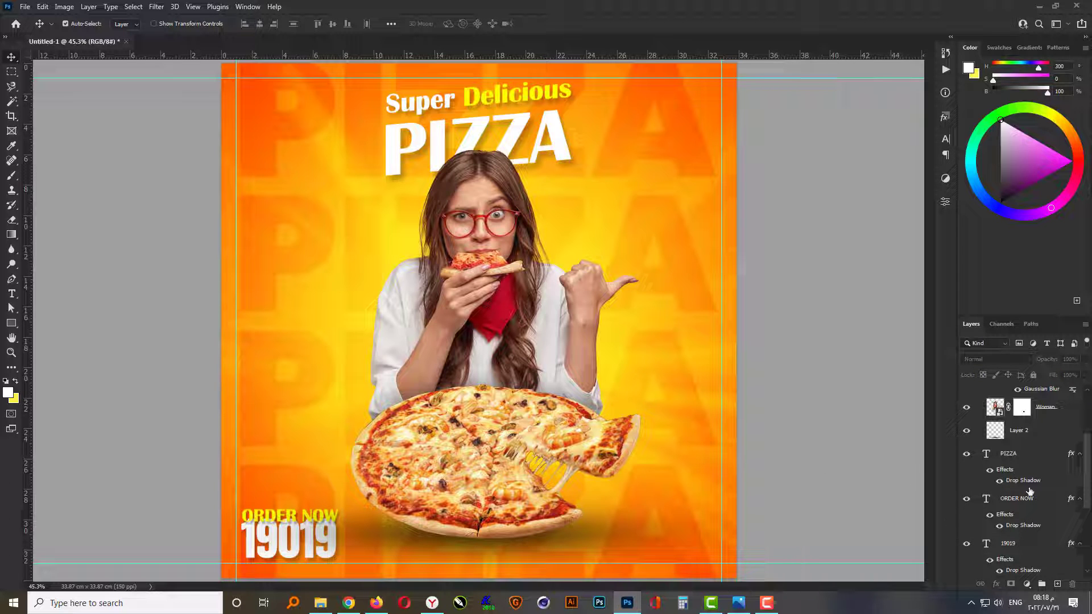
Open the woman layer in the Camera Raw Filter with her face shown close up.
{"action": "scroll", "coordinate": [1029, 490], "scroll_direction": "up", "scroll_amount": 3}
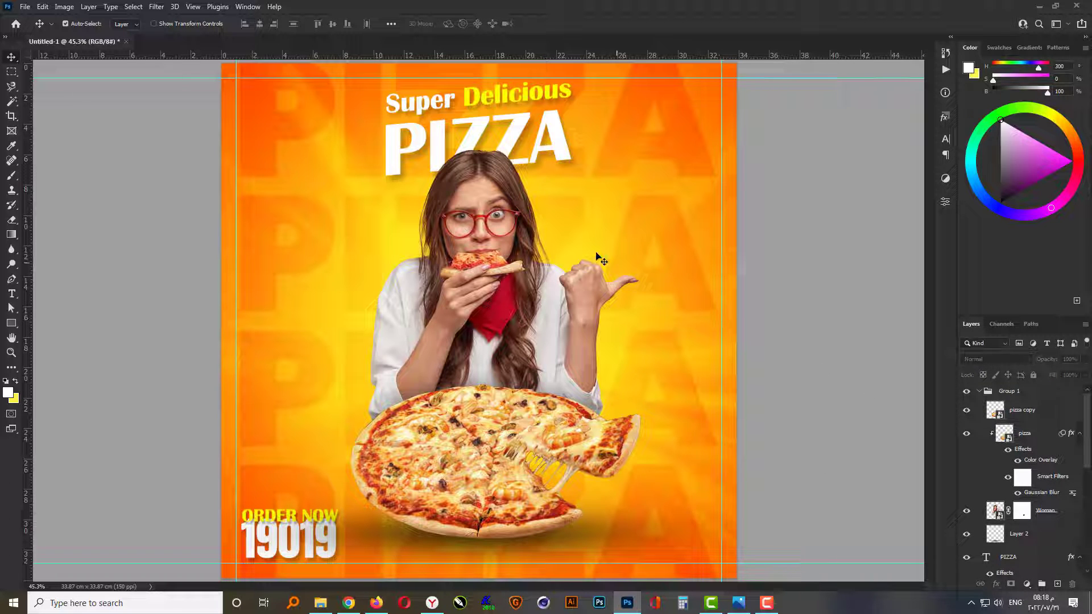
{"action": "left_click", "coordinate": [492, 191]}
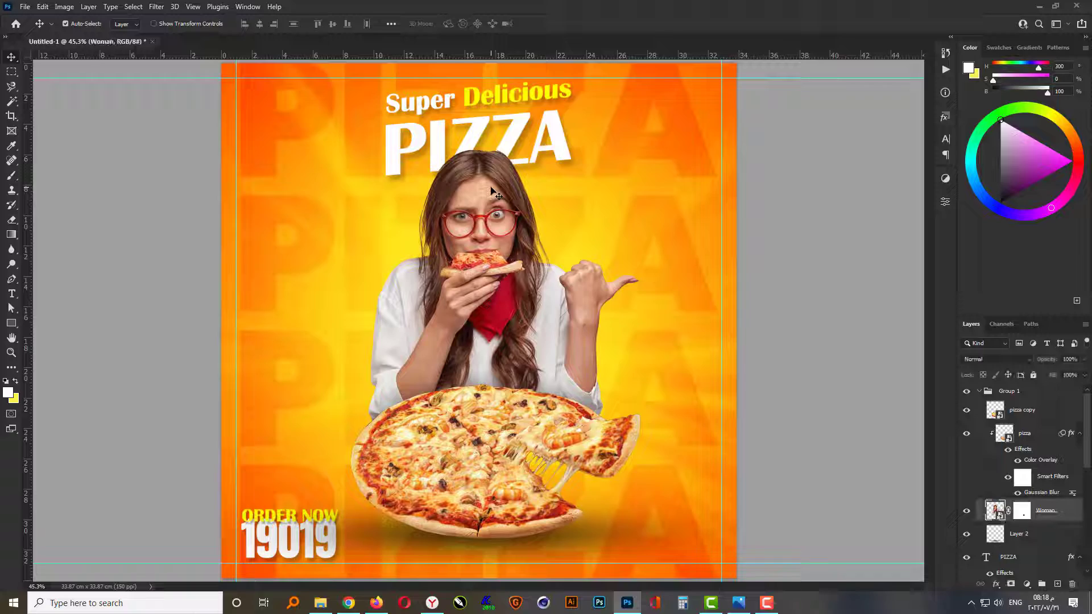
{"action": "scroll", "coordinate": [501, 170], "scroll_direction": "up", "scroll_amount": 3}
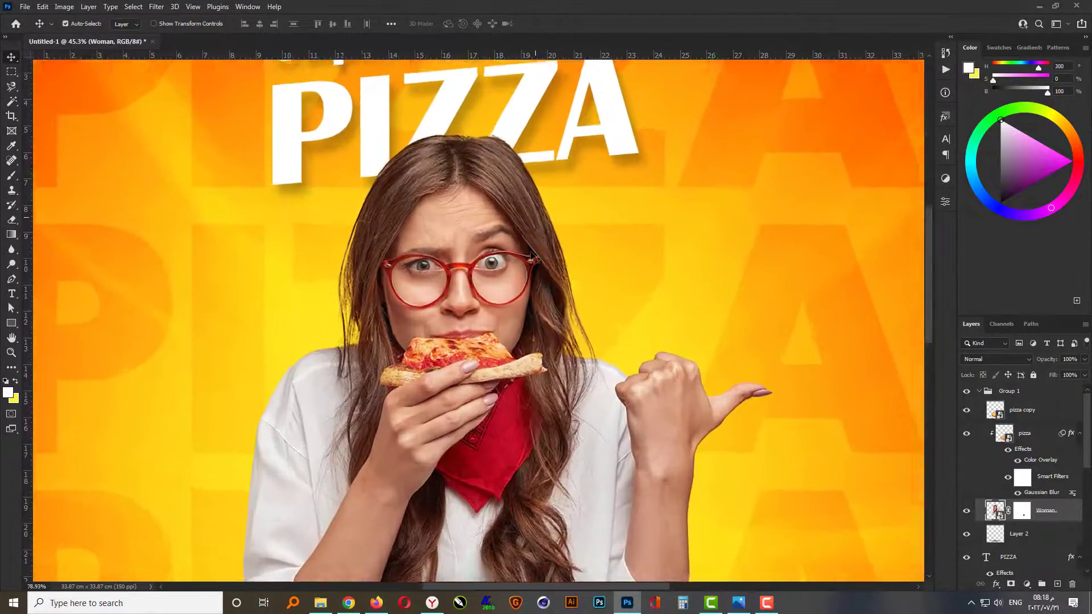
{"action": "scroll", "coordinate": [532, 257], "scroll_direction": "up", "scroll_amount": 3}
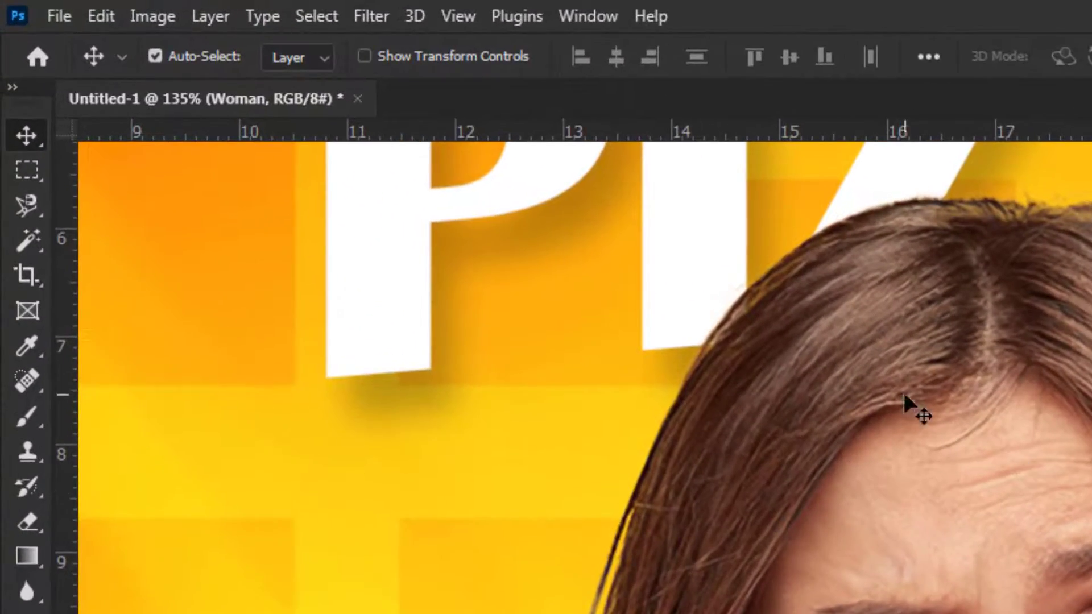
{"action": "left_click", "coordinate": [371, 17]}
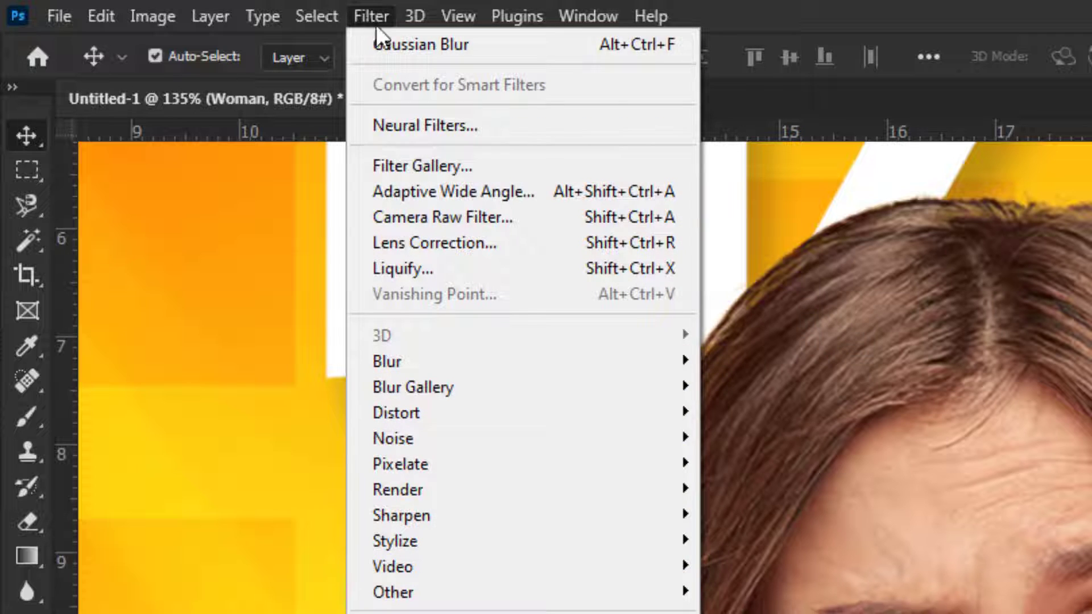
{"action": "left_click", "coordinate": [482, 217]}
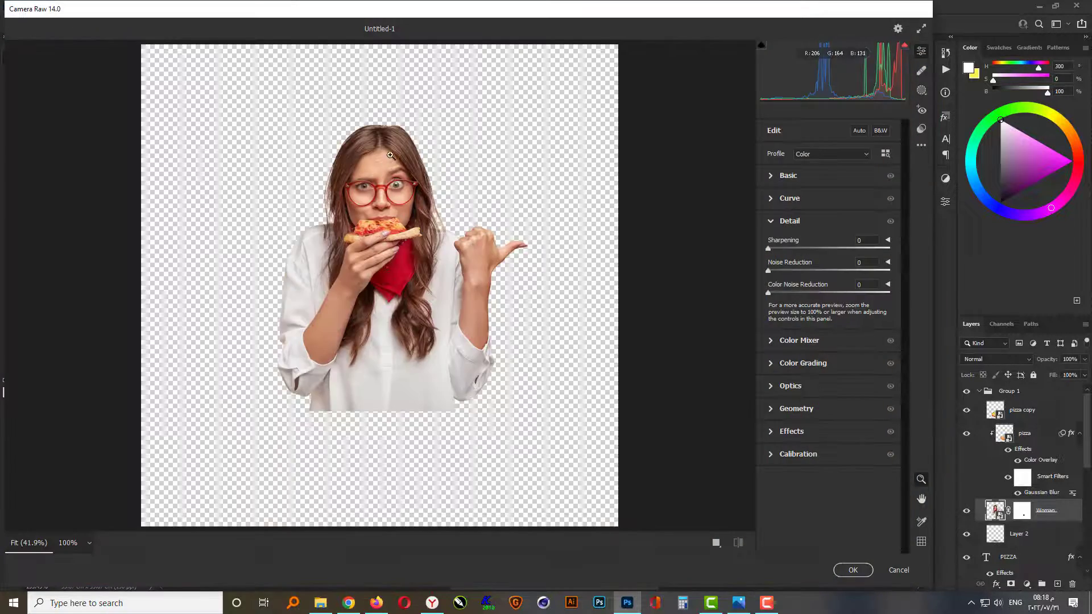
{"action": "scroll", "coordinate": [387, 167], "scroll_direction": "up", "scroll_amount": 3}
{"action": "scroll", "coordinate": [475, 153], "scroll_direction": "down", "scroll_amount": 1}
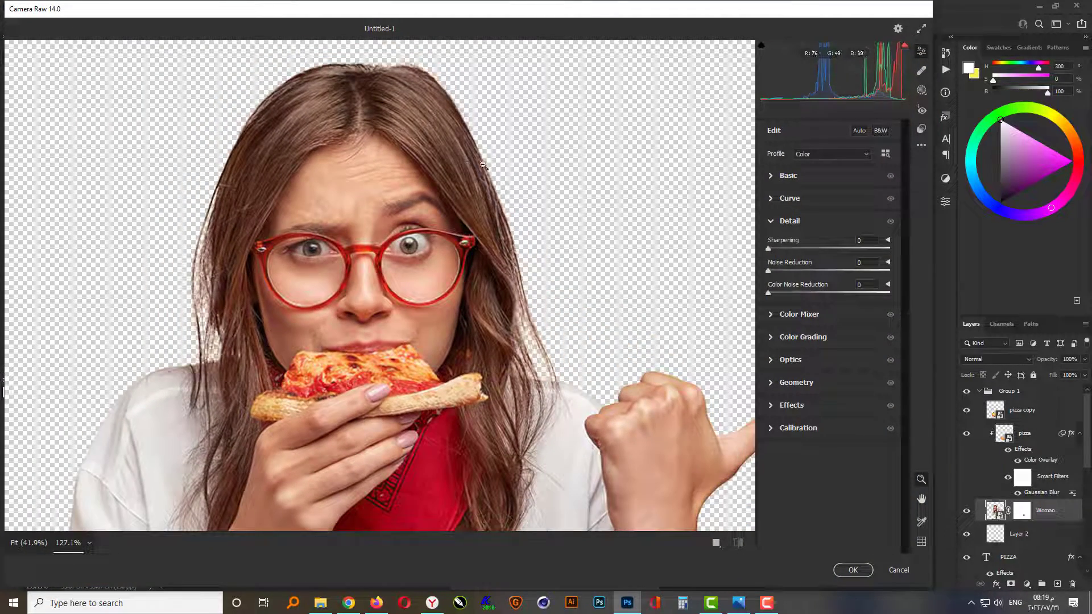
Adjust the woman's basic colour and light to temperature +5, tint -1 and exposure +0.20.
{"action": "left_click", "coordinate": [772, 177]}
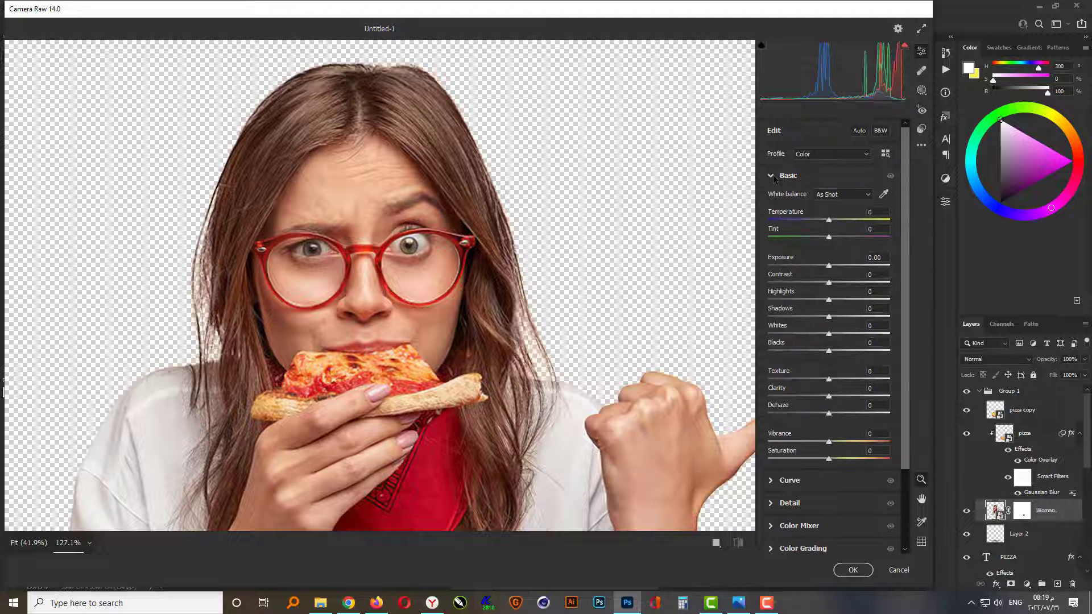
{"action": "left_click", "coordinate": [831, 216]}
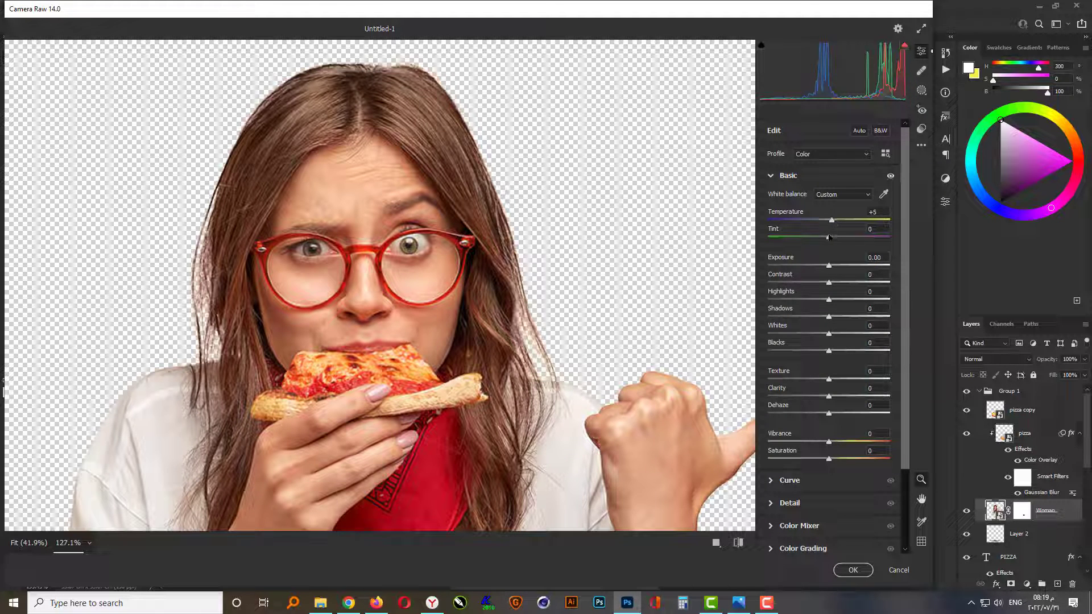
{"action": "left_click", "coordinate": [829, 238]}
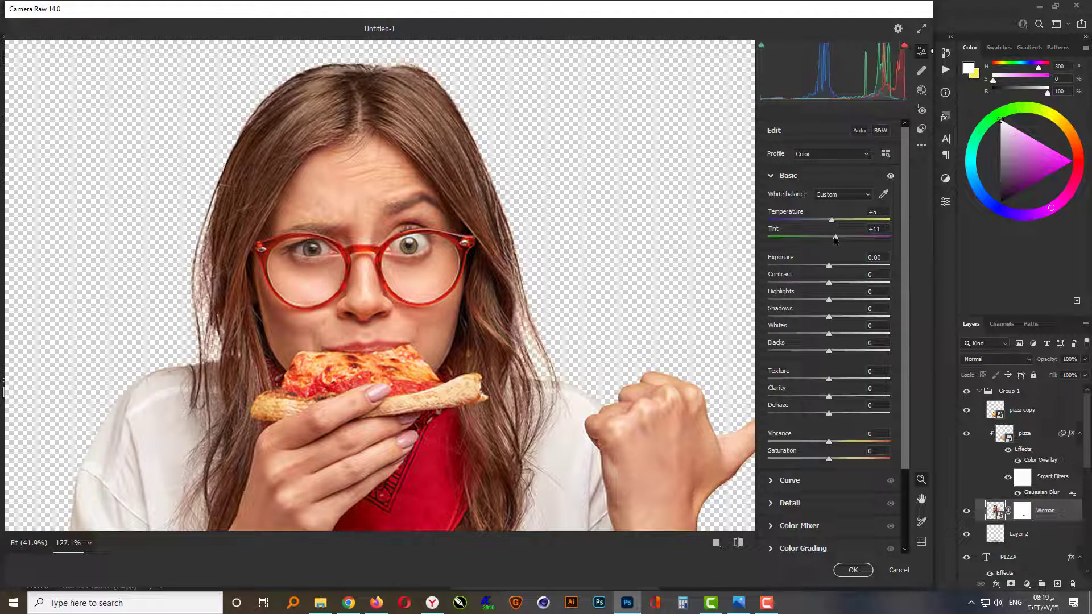
{"action": "left_click", "coordinate": [831, 266]}
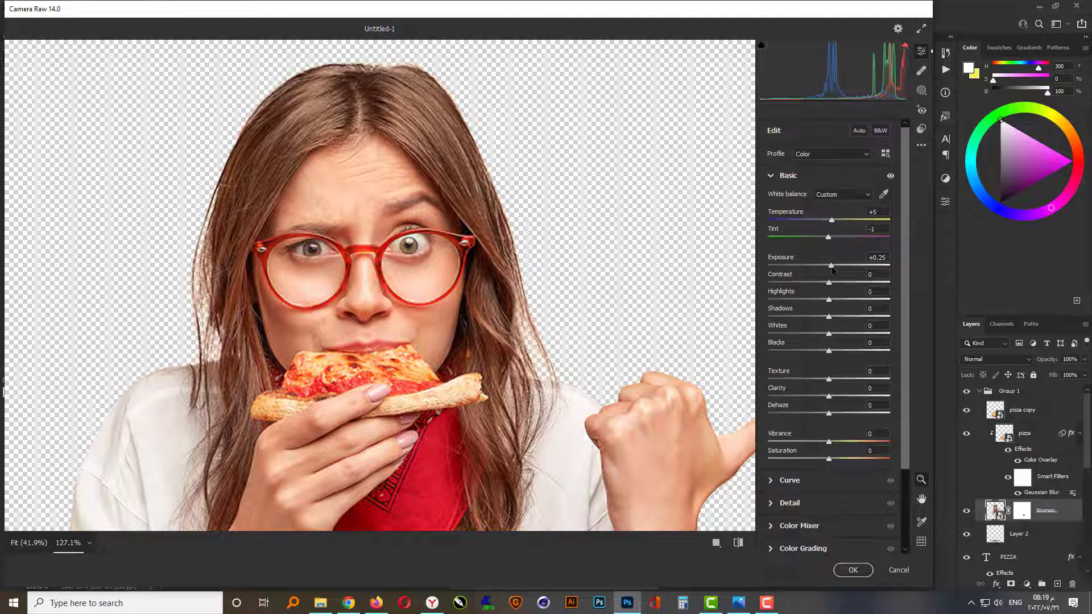
{"action": "left_click", "coordinate": [832, 267]}
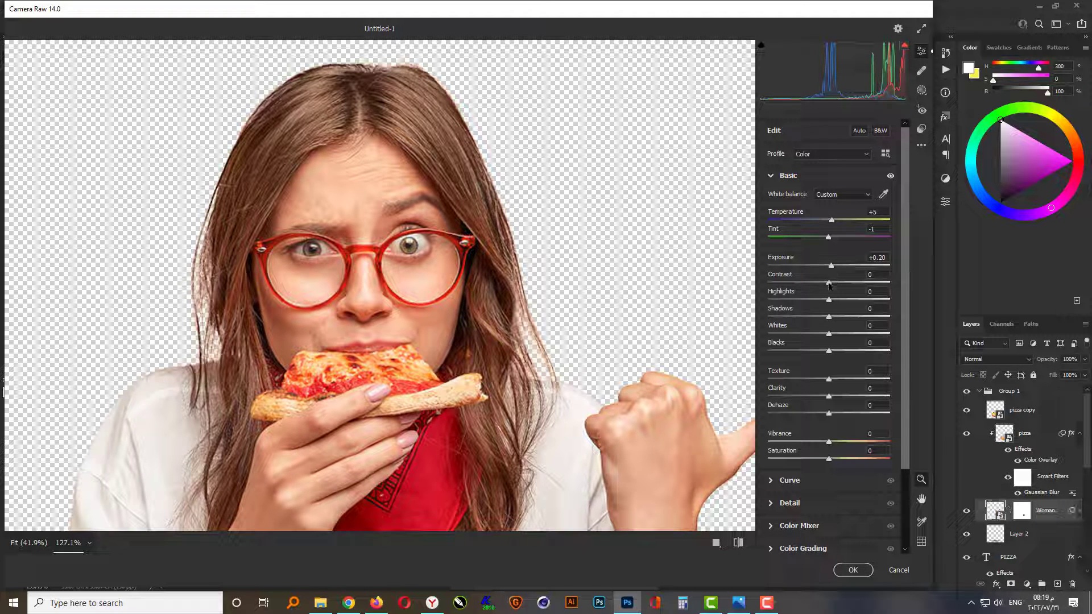
Set contrast +18, highlights -11, shadows +8, whites +7, blacks -17, texture +22, clarity -7, dehaze -9, vibrance +15 and saturation +5 for the woman.
{"action": "mouse_move", "coordinate": [829, 285]}
{"action": "left_mouse_down"}
{"action": "mouse_move", "coordinate": [840, 285]}
{"action": "mouse_move", "coordinate": [822, 301]}
{"action": "left_mouse_up"}
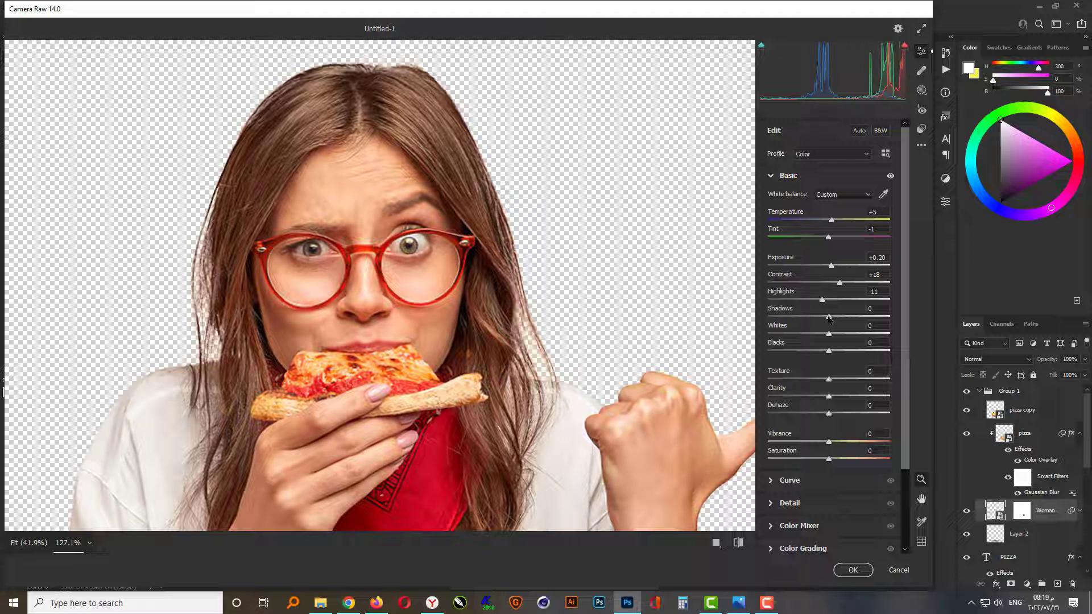
{"action": "left_click_drag", "start_coordinate": [829, 317], "coordinate": [832, 462]}
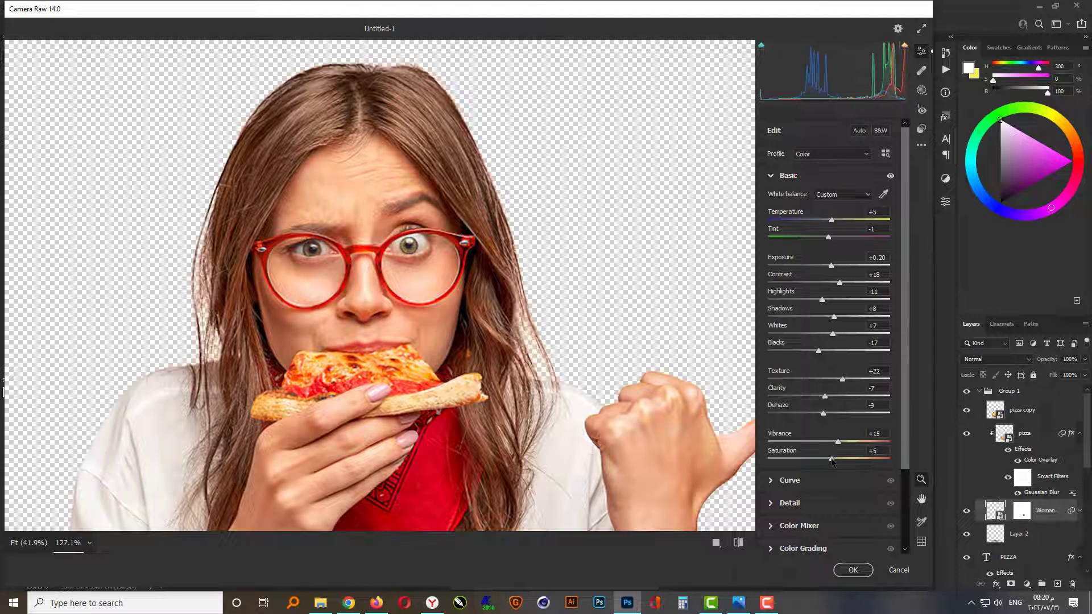
Set the woman's sharpening to 50 and noise reduction to 55, raise colour noise reduction to a high level, and apply the Camera Raw Filter.
{"action": "left_click", "coordinate": [773, 178]}
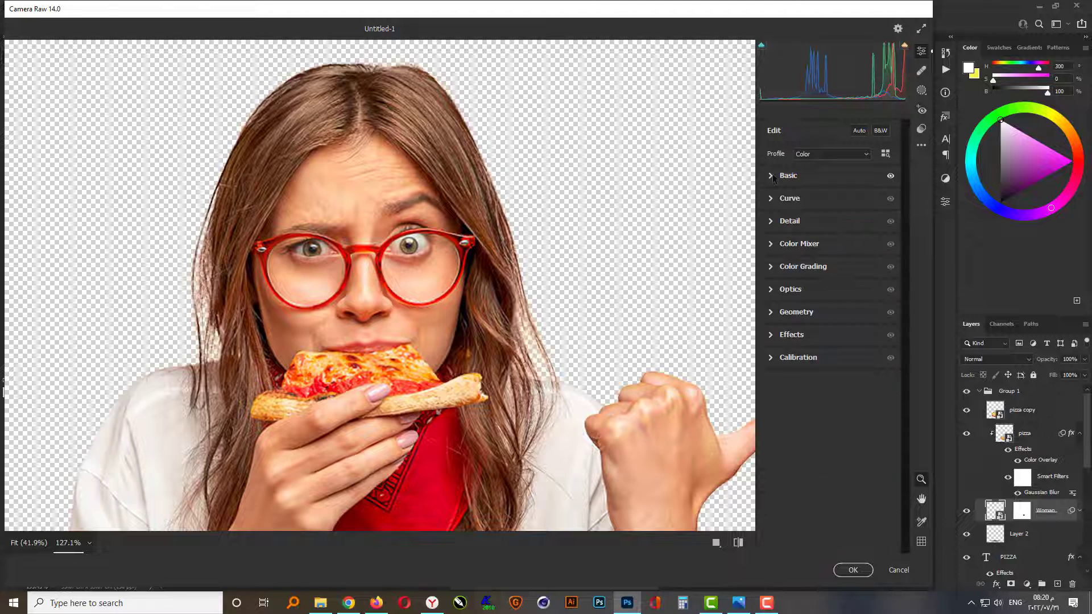
{"action": "left_click", "coordinate": [770, 223]}
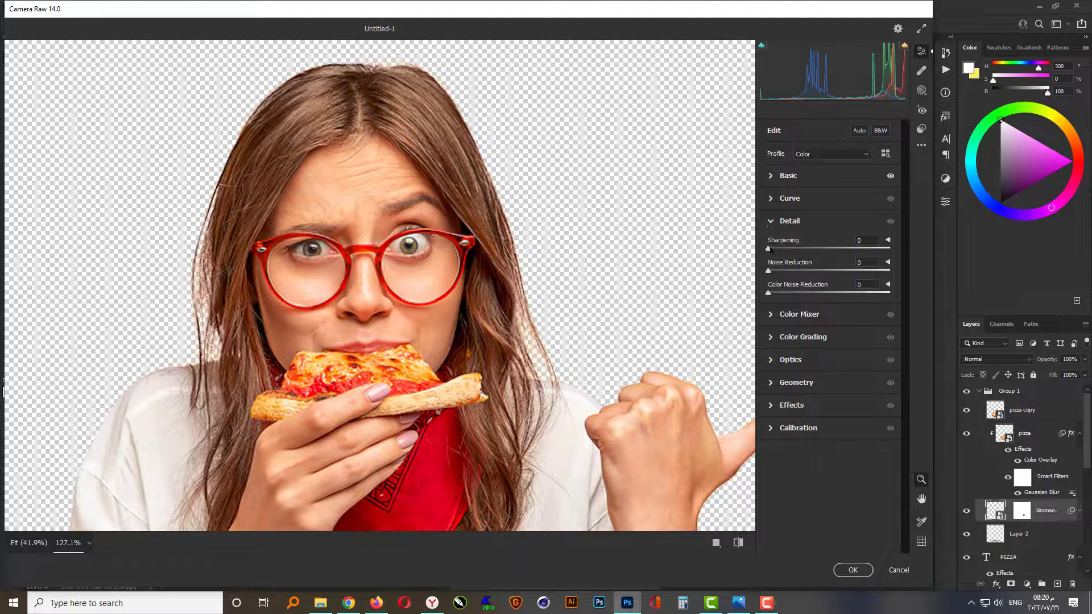
{"action": "left_click_drag", "start_coordinate": [770, 249], "coordinate": [799, 250]}
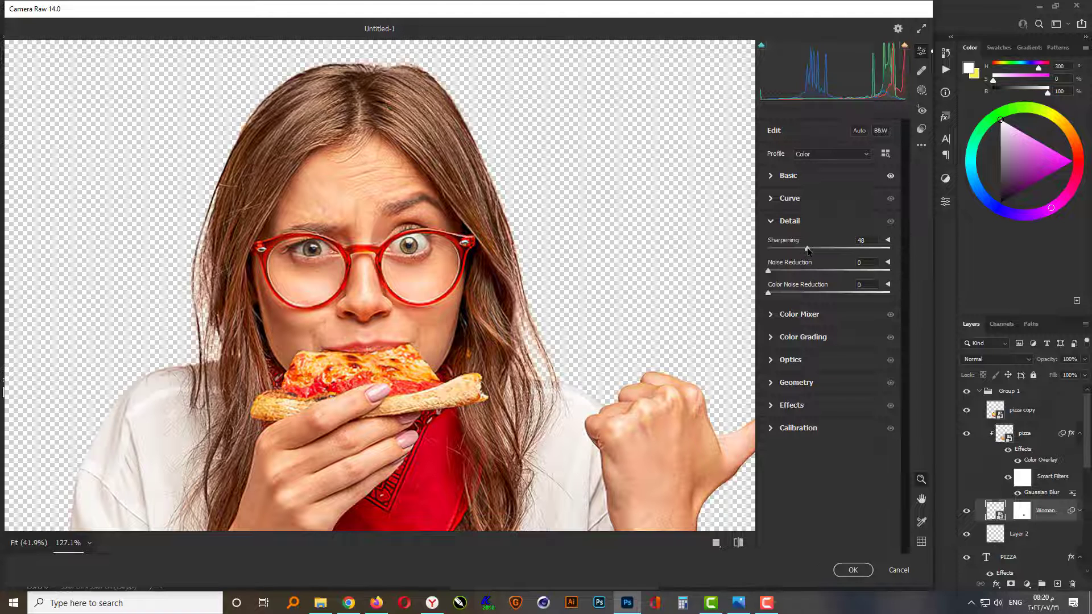
{"action": "type", "text": "50"}
{"action": "left_click_drag", "start_coordinate": [769, 272], "coordinate": [835, 274]}
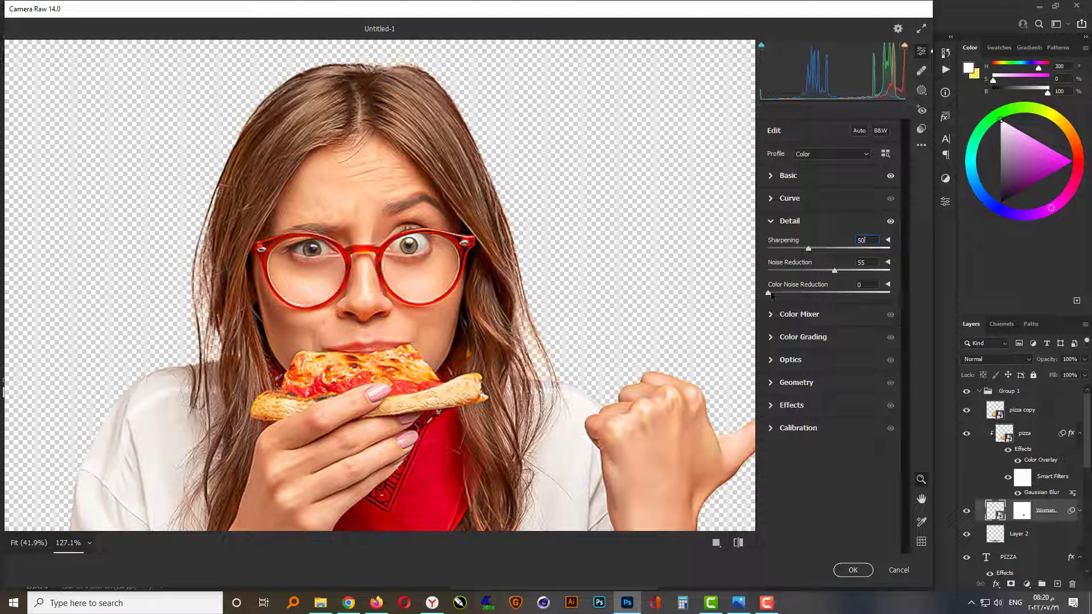
{"action": "left_click_drag", "start_coordinate": [768, 295], "coordinate": [860, 299]}
{"action": "left_click", "coordinate": [853, 570]}
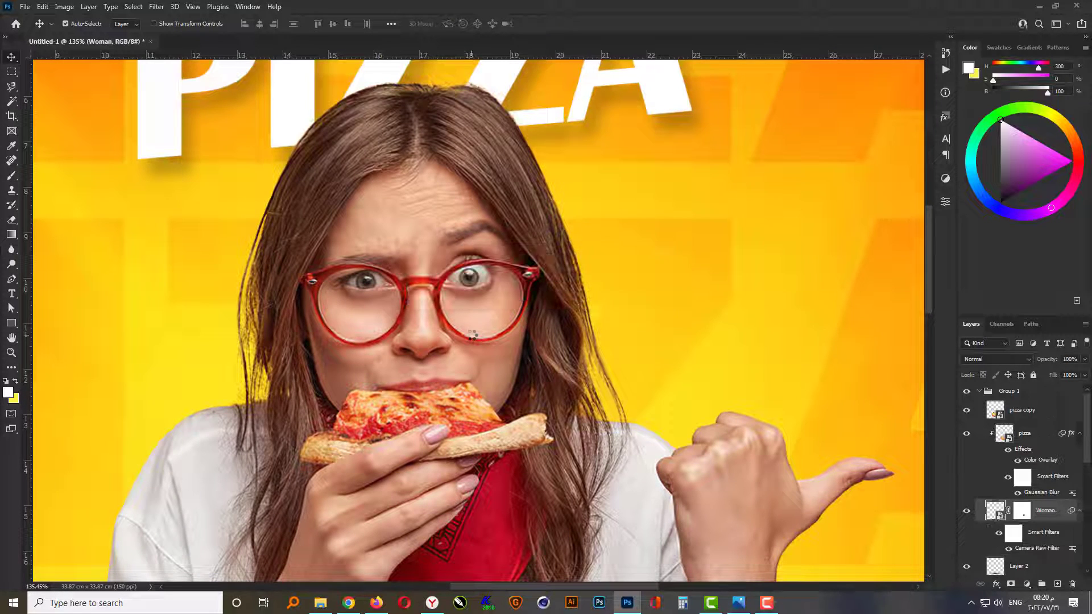
Apply a contrast Curves adjustment to the woman, with shadow point input 55 to output 48 and highlight point input 189 to output 202.
{"action": "key", "text": "ctrl+0"}
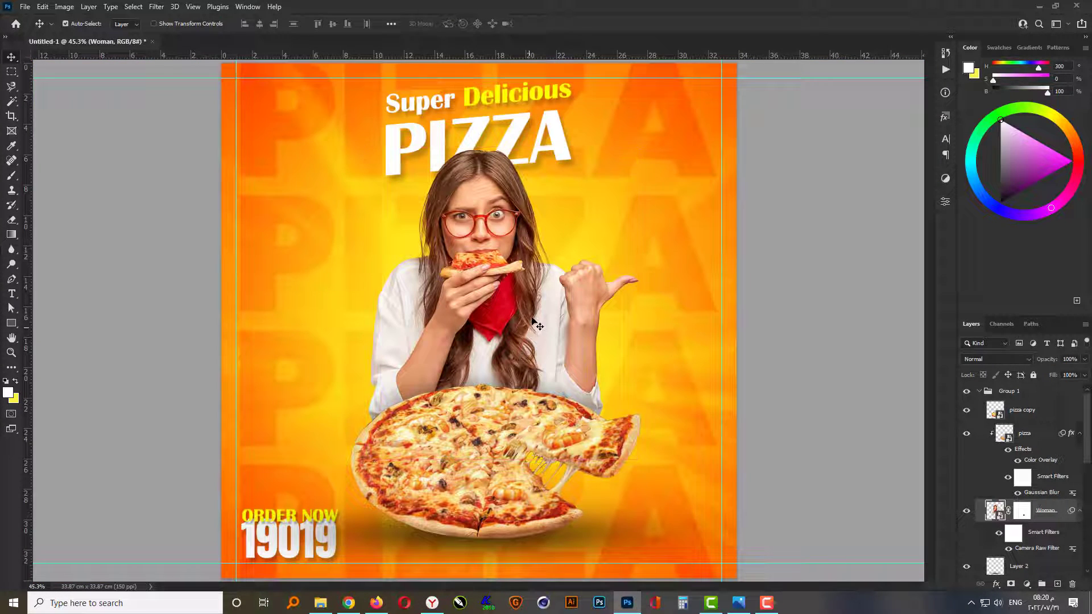
{"action": "scroll", "coordinate": [532, 209], "scroll_direction": "up", "scroll_amount": 1}
{"action": "scroll", "coordinate": [532, 210], "scroll_direction": "up", "scroll_amount": 2}
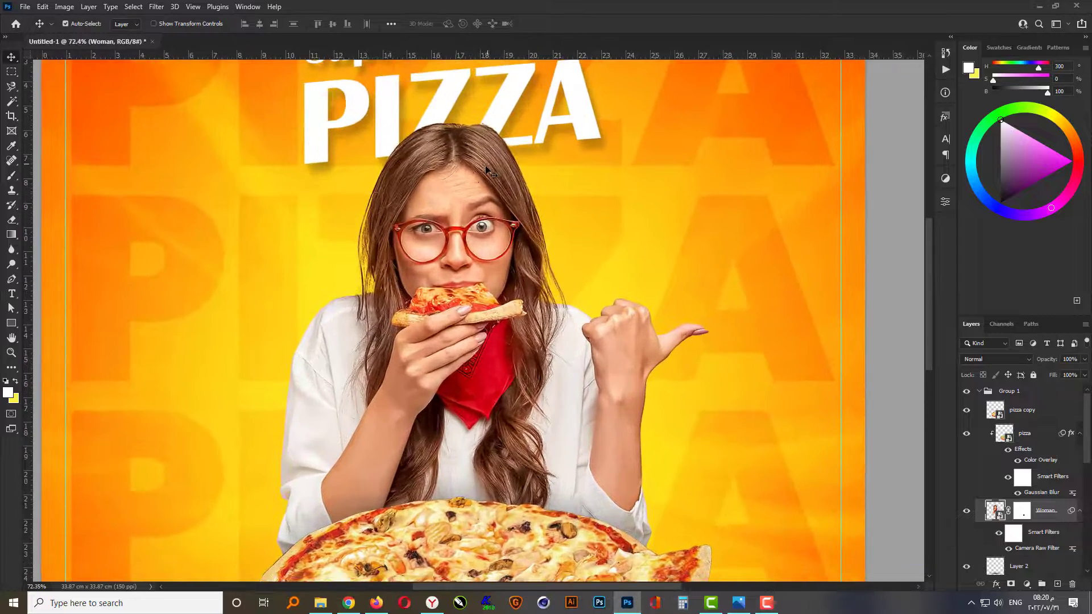
{"action": "scroll", "coordinate": [479, 277], "scroll_direction": "down", "scroll_amount": 1}
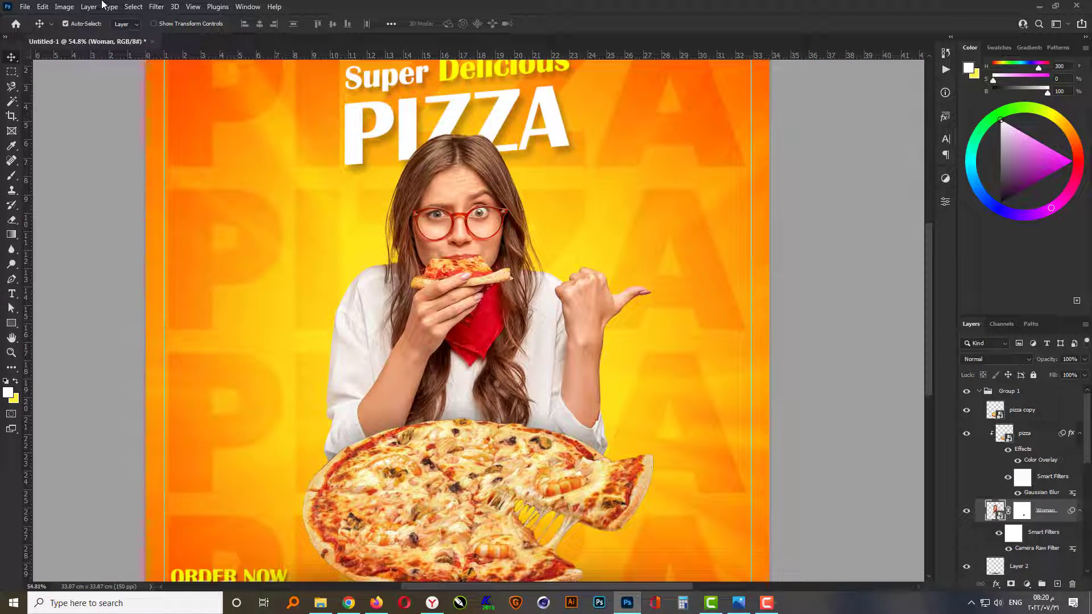
{"action": "left_click", "coordinate": [65, 6]}
{"action": "mouse_move", "coordinate": [78, 37]}
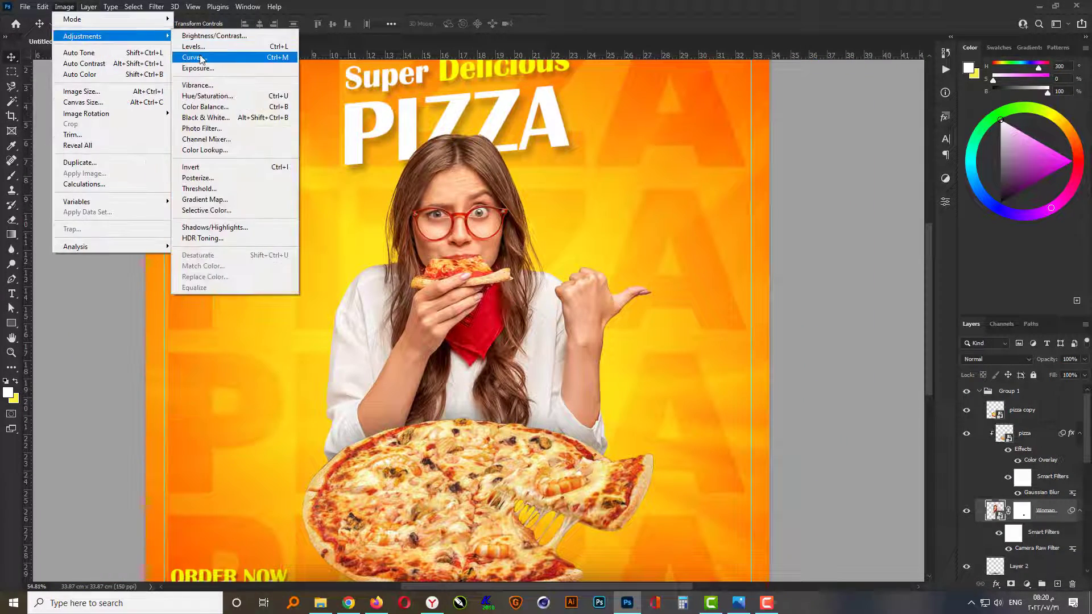
{"action": "left_click", "coordinate": [193, 57]}
{"action": "left_click_drag", "start_coordinate": [312, 193], "coordinate": [750, 159]}
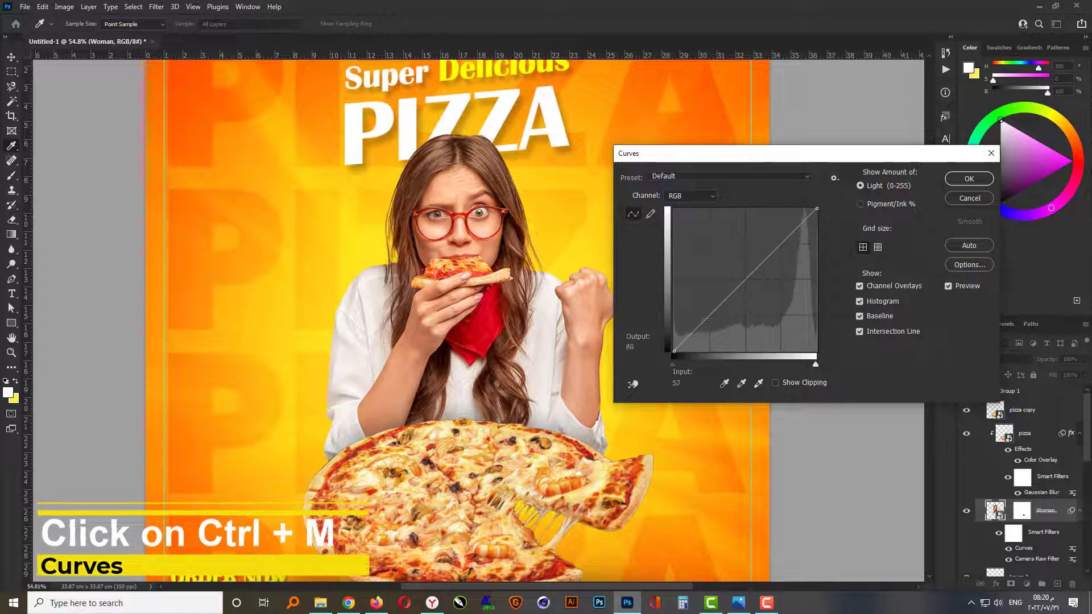
{"action": "left_click", "coordinate": [703, 324]}
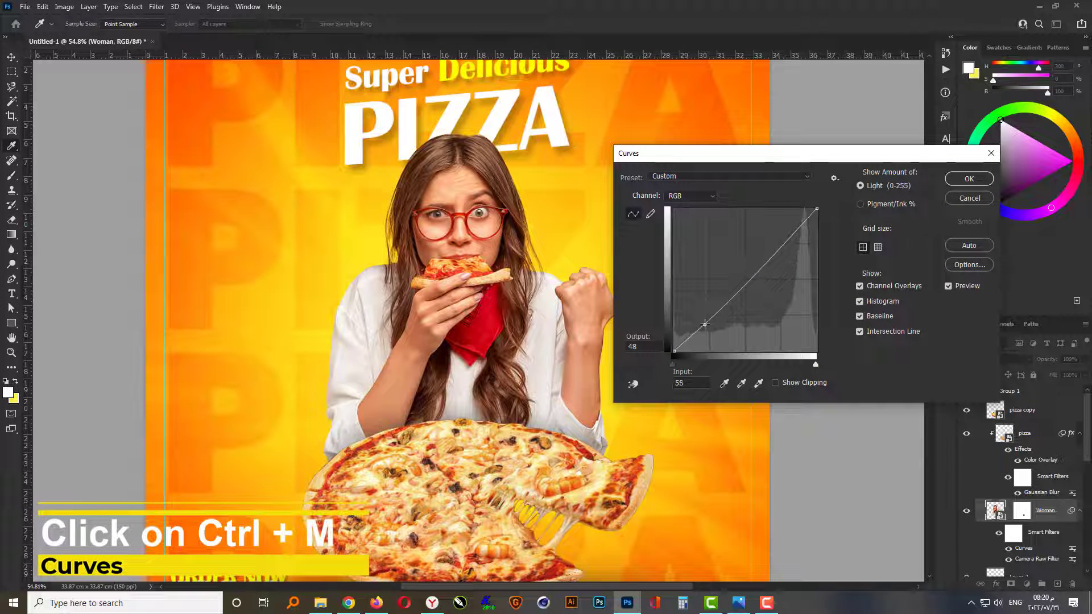
{"action": "left_click_drag", "start_coordinate": [780, 245], "coordinate": [780, 238]}
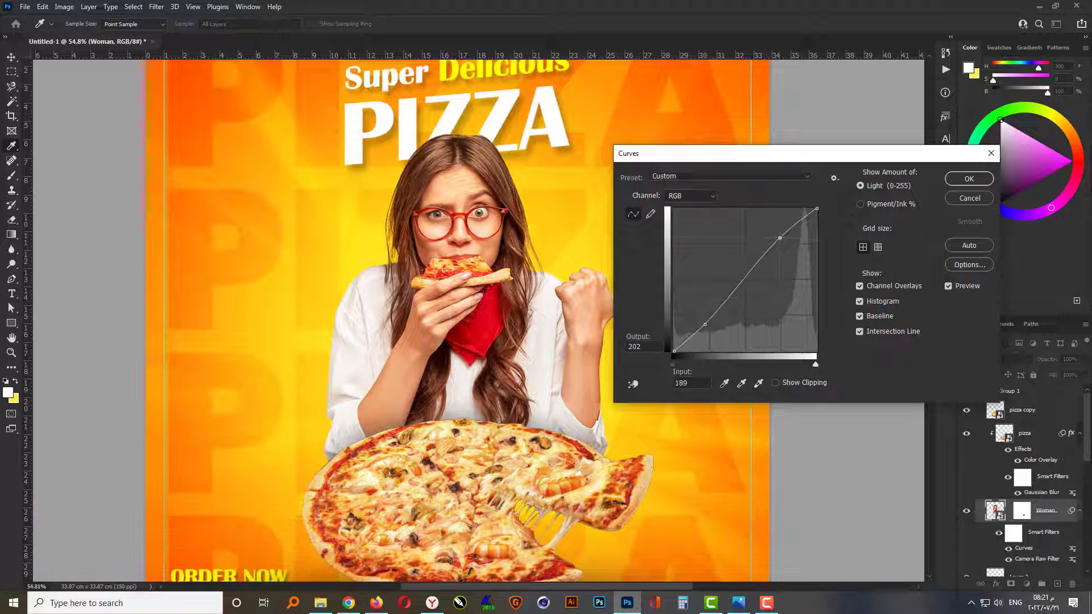
{"action": "left_click", "coordinate": [965, 181]}
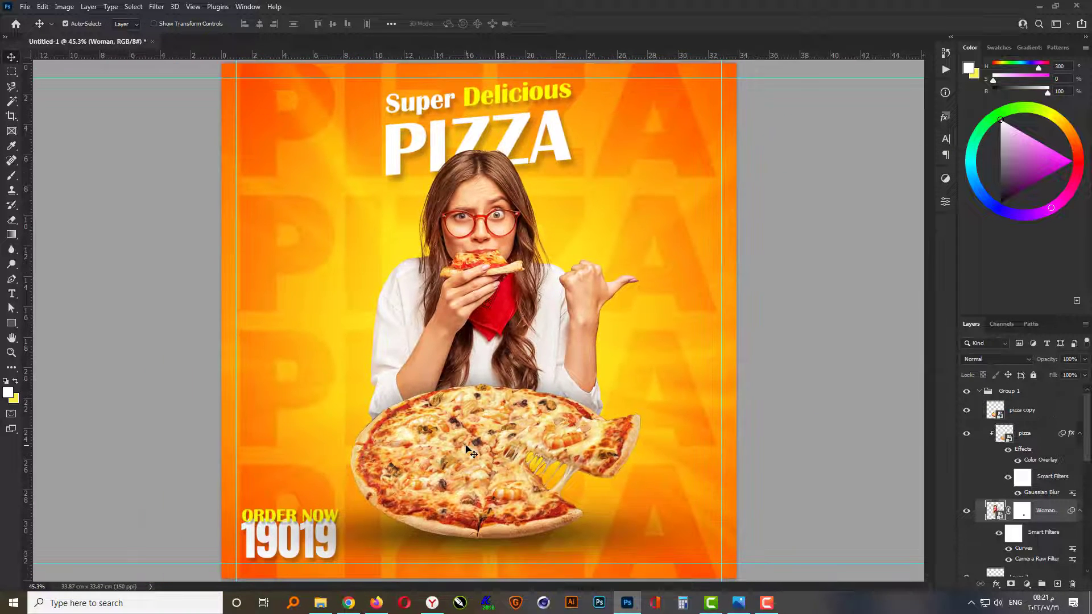
Apply Curves to the pizza copy layer, slightly lowering a shadow point and setting a highlight point from input 191 to output 187.
{"action": "left_click", "coordinate": [466, 447]}
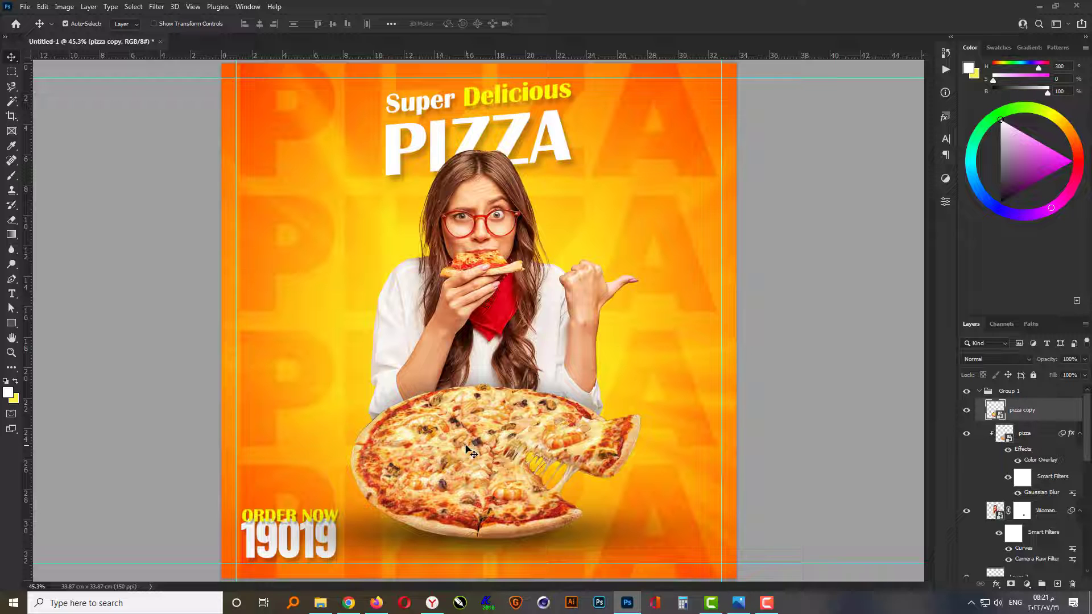
{"action": "left_click", "coordinate": [64, 7]}
{"action": "mouse_move", "coordinate": [86, 34]}
{"action": "left_click", "coordinate": [219, 58]}
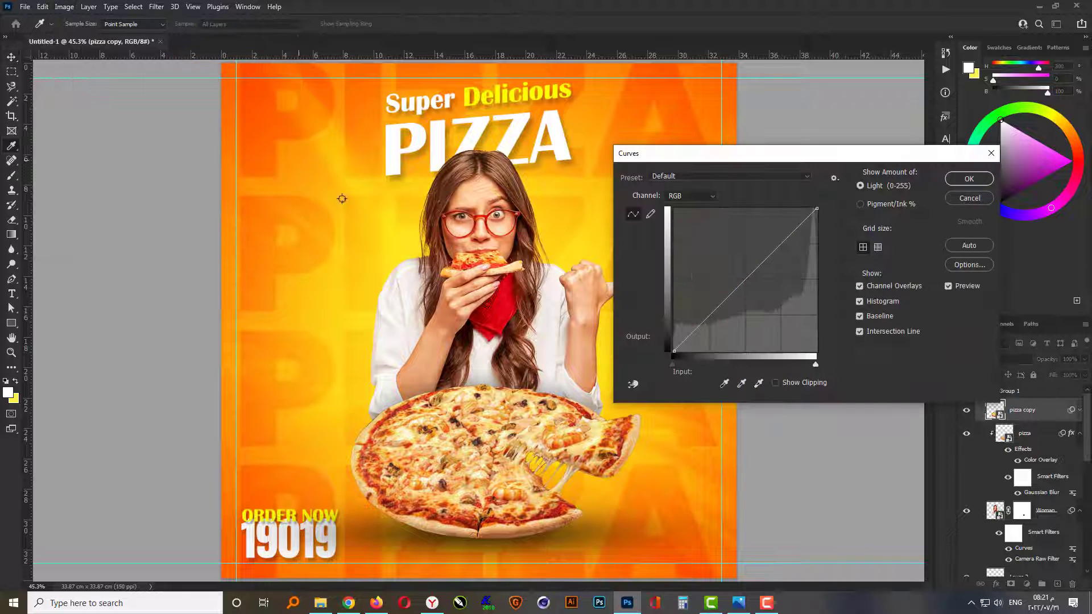
{"action": "left_click_drag", "start_coordinate": [709, 316], "coordinate": [707, 325]}
{"action": "left_click_drag", "start_coordinate": [780, 251], "coordinate": [781, 246]}
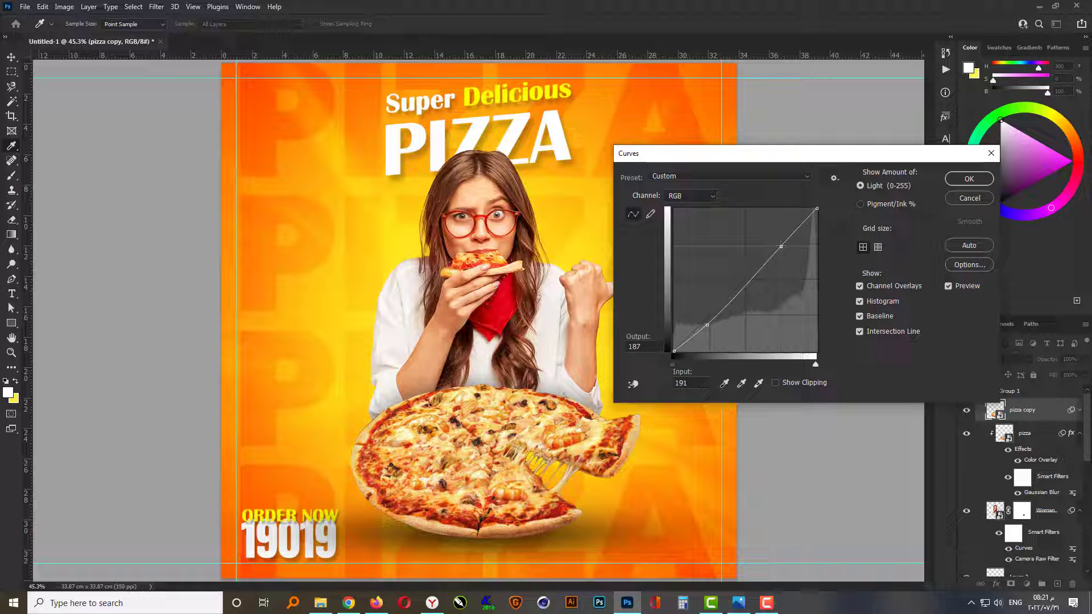
{"action": "left_click", "coordinate": [969, 179]}
Apply Hue/Saturation to the pizza copy layer with hue -2, saturation -3 and lightness -3.
{"action": "left_click", "coordinate": [65, 6]}
{"action": "mouse_move", "coordinate": [73, 37]}
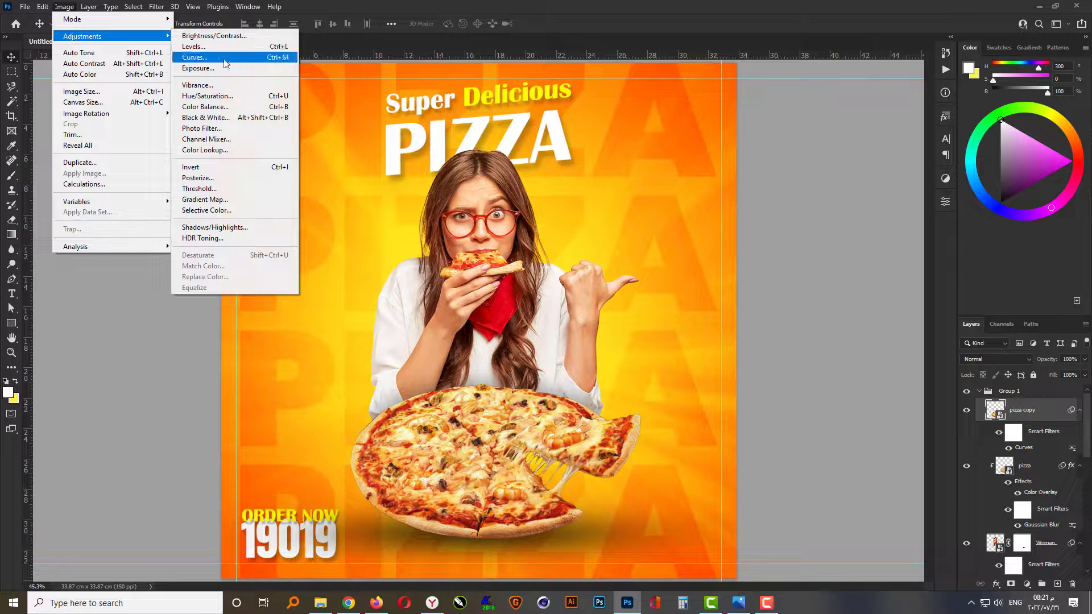
{"action": "left_click", "coordinate": [208, 95]}
{"action": "key", "text": "Down"}
{"action": "key", "text": "Down"}
{"action": "key", "text": "Down"}
{"action": "key", "text": "Down"}
{"action": "key", "text": "Down"}
{"action": "key", "text": "Down"}
{"action": "key", "text": "Down"}
{"action": "key", "text": "Down"}
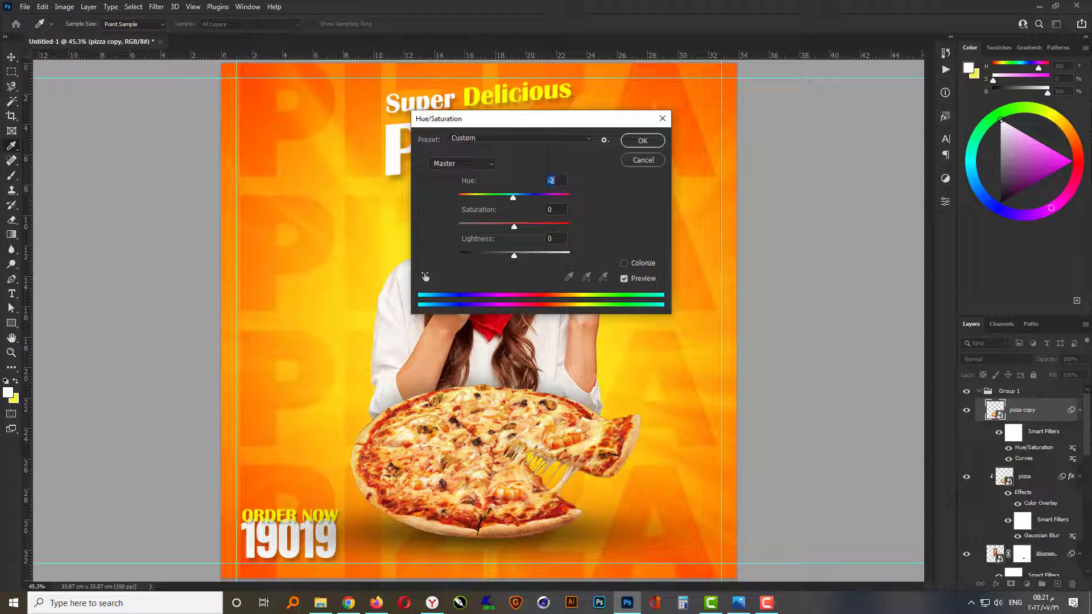
{"action": "key", "text": "Up"}
{"action": "key", "text": "Down"}
{"action": "key", "text": "Down"}
{"action": "key", "text": "Down"}
{"action": "key", "text": "Down"}
{"action": "key", "text": "Down"}
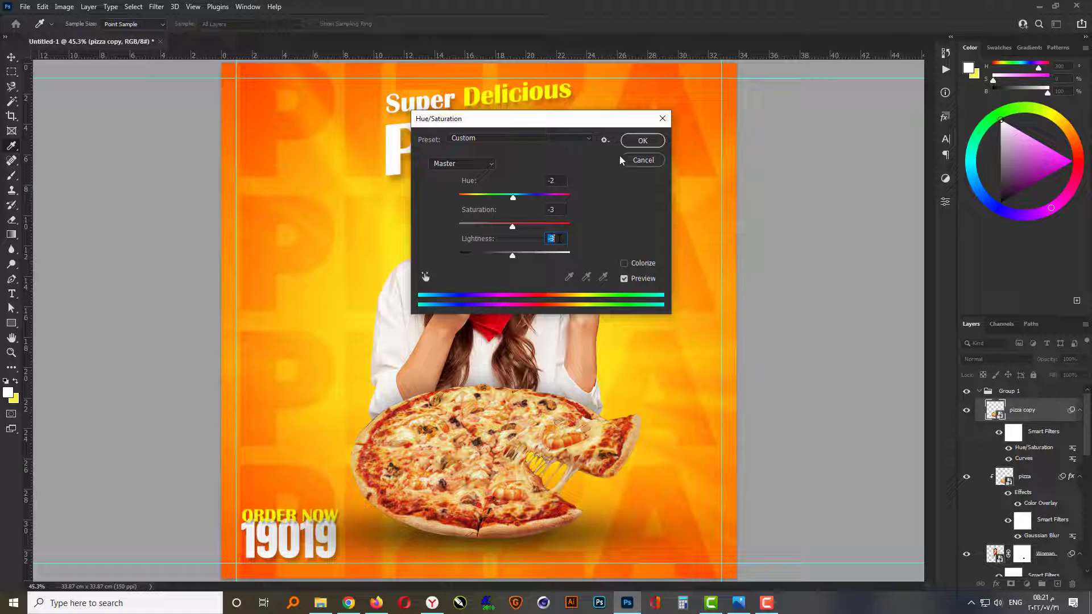
{"action": "left_click", "coordinate": [642, 141]}
Apply the Oil Paint filter to the woman layer with scale 5.0 and bristle detail 5.
{"action": "scroll", "coordinate": [540, 208], "scroll_direction": "up", "scroll_amount": 3}
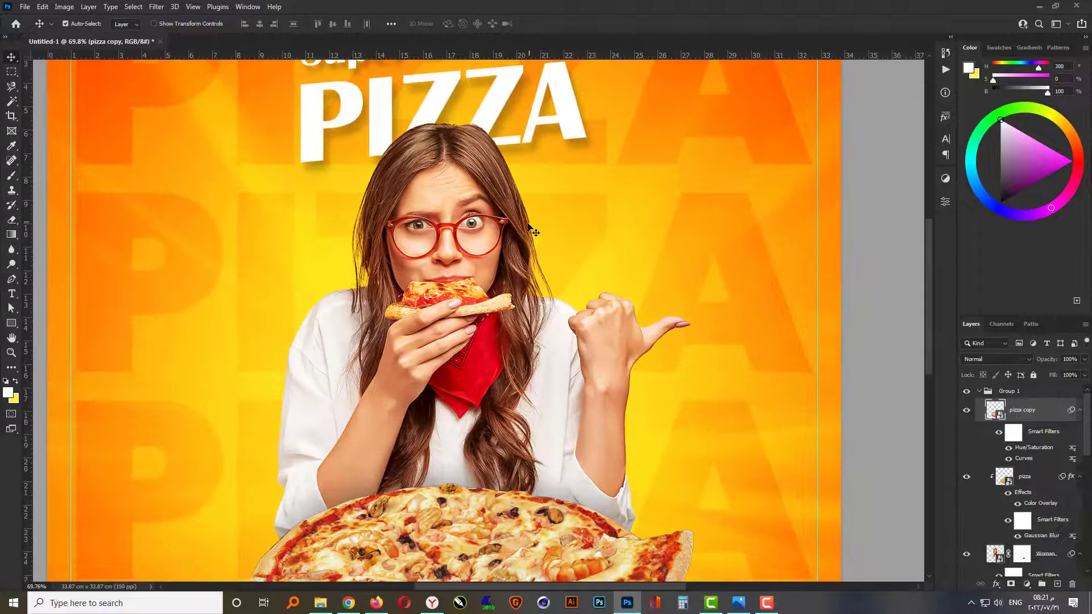
{"action": "left_click", "coordinate": [446, 239]}
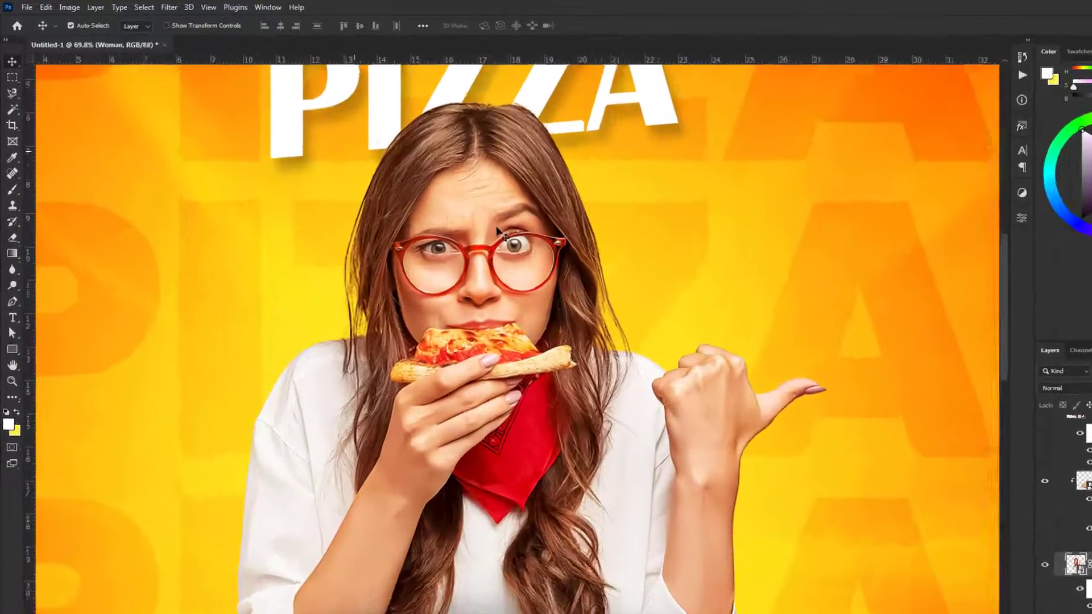
{"action": "scroll", "coordinate": [497, 229], "scroll_direction": "up", "scroll_amount": 3}
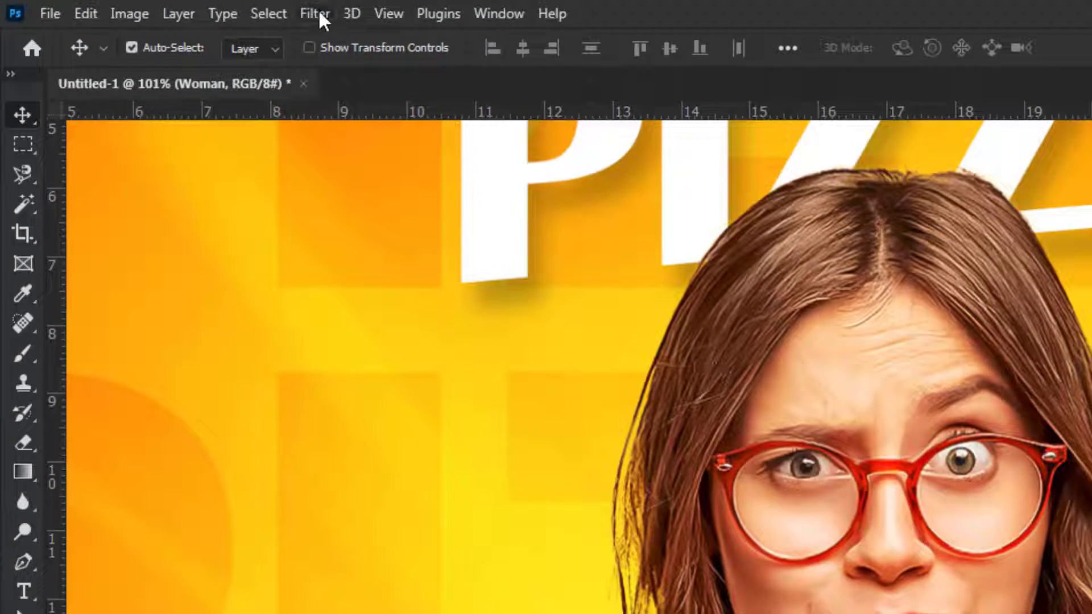
{"action": "left_click", "coordinate": [319, 13]}
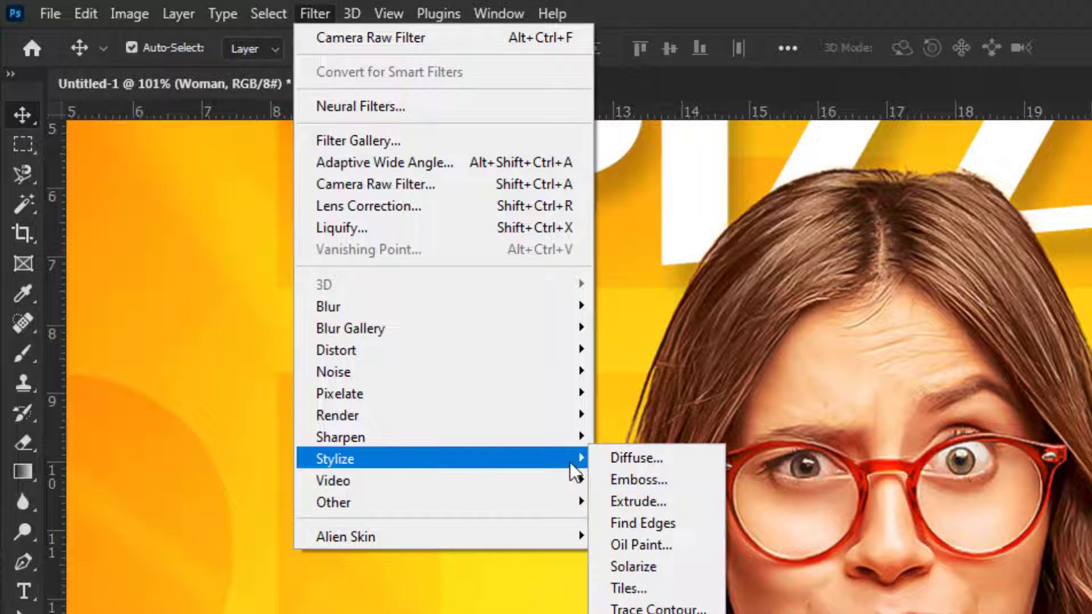
{"action": "left_click", "coordinate": [647, 541]}
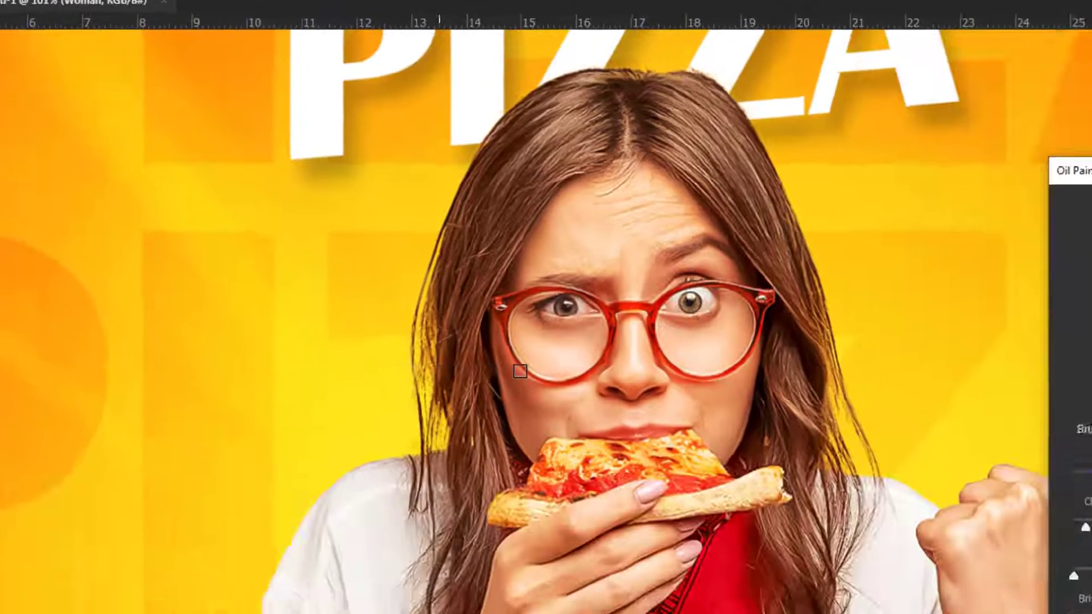
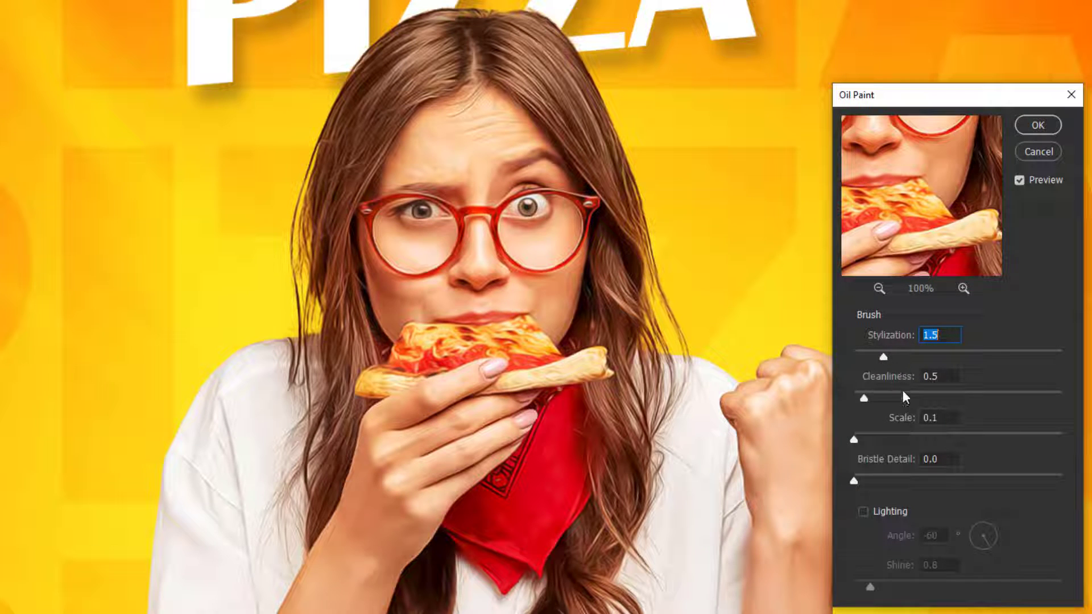
{"action": "left_click", "coordinate": [949, 420]}
{"action": "type", "text": "5"}
{"action": "key", "text": "Tab"}
{"action": "type", "text": "5"}
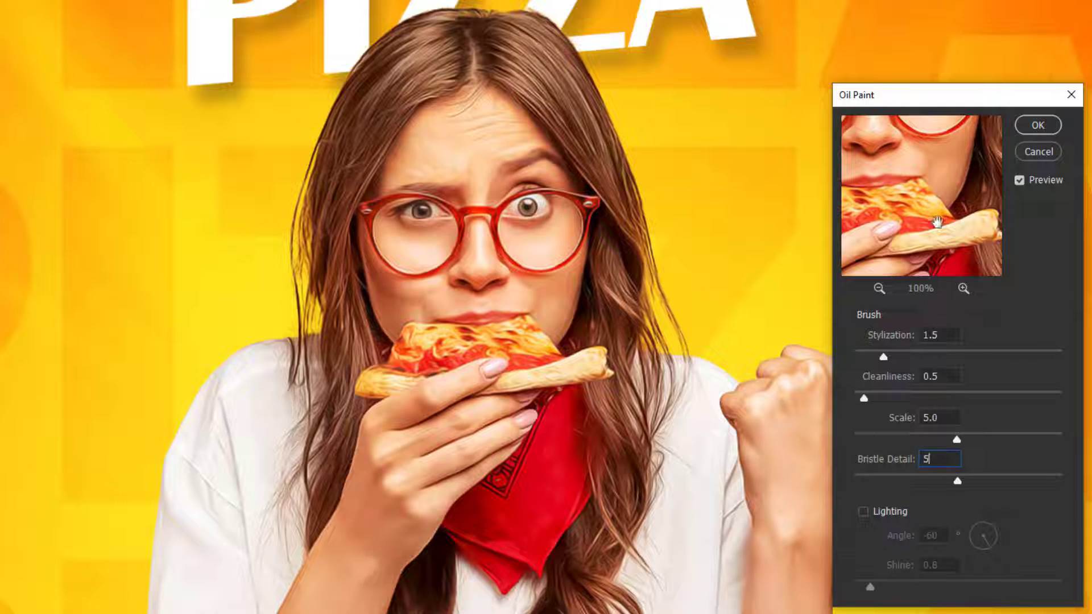
{"action": "left_click", "coordinate": [1035, 125]}
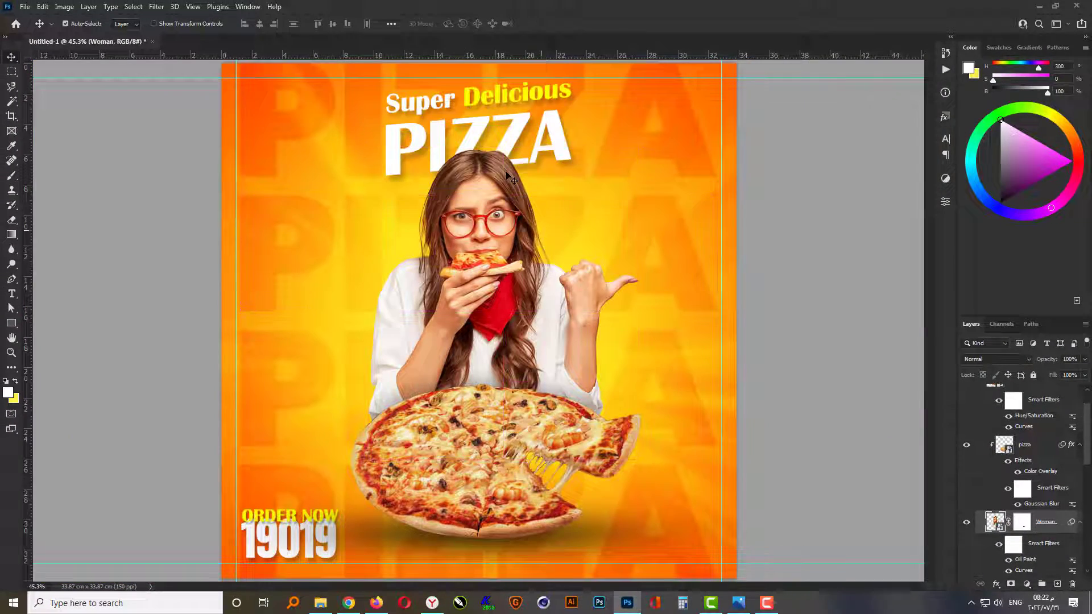
Create a new layer clipped to the woman layer and choose a soft round brush of 50 px for painting on it.
{"action": "scroll", "coordinate": [508, 177], "scroll_direction": "up", "scroll_amount": 2}
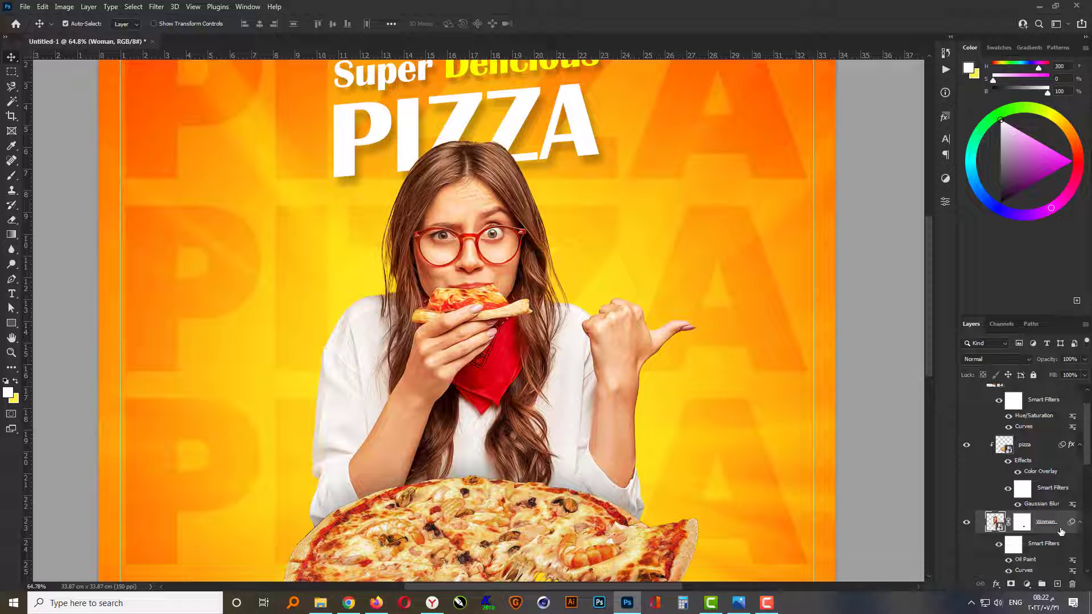
{"action": "left_click", "coordinate": [1058, 585]}
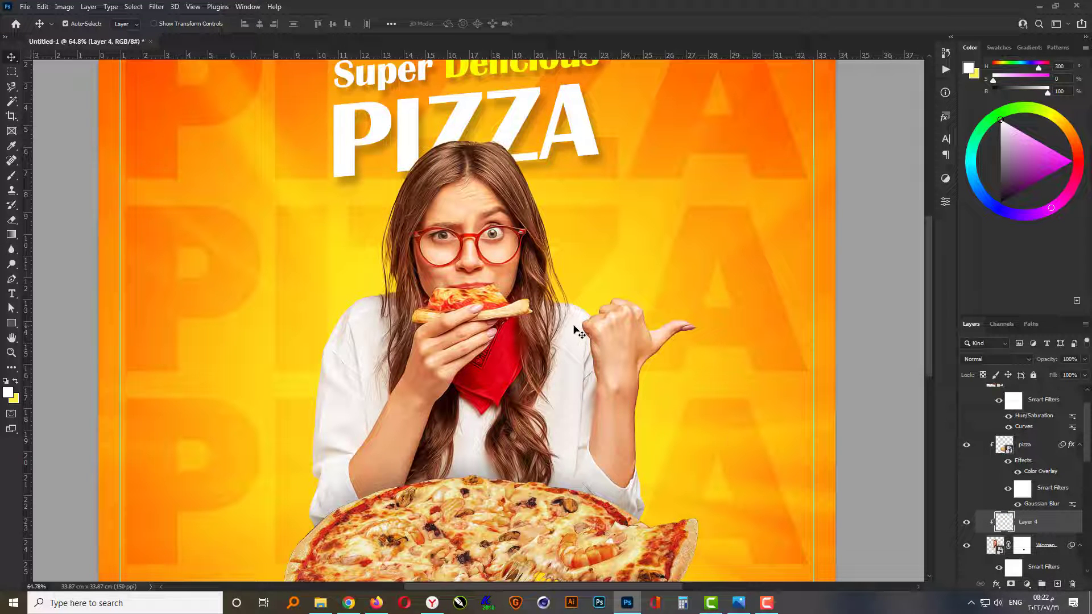
{"action": "left_click", "coordinate": [10, 178]}
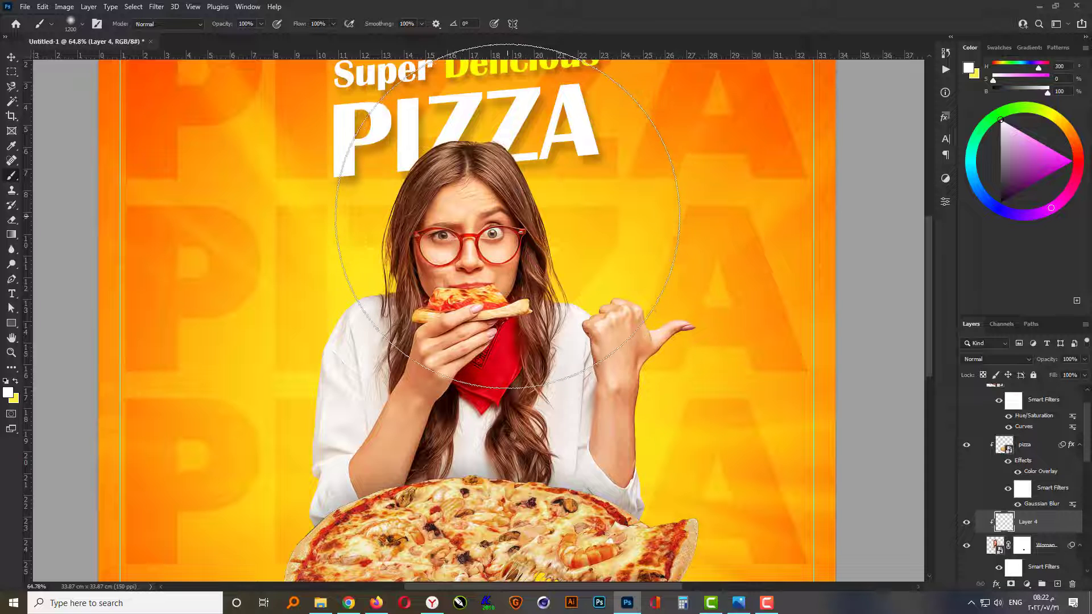
{"action": "right_click", "coordinate": [507, 217]}
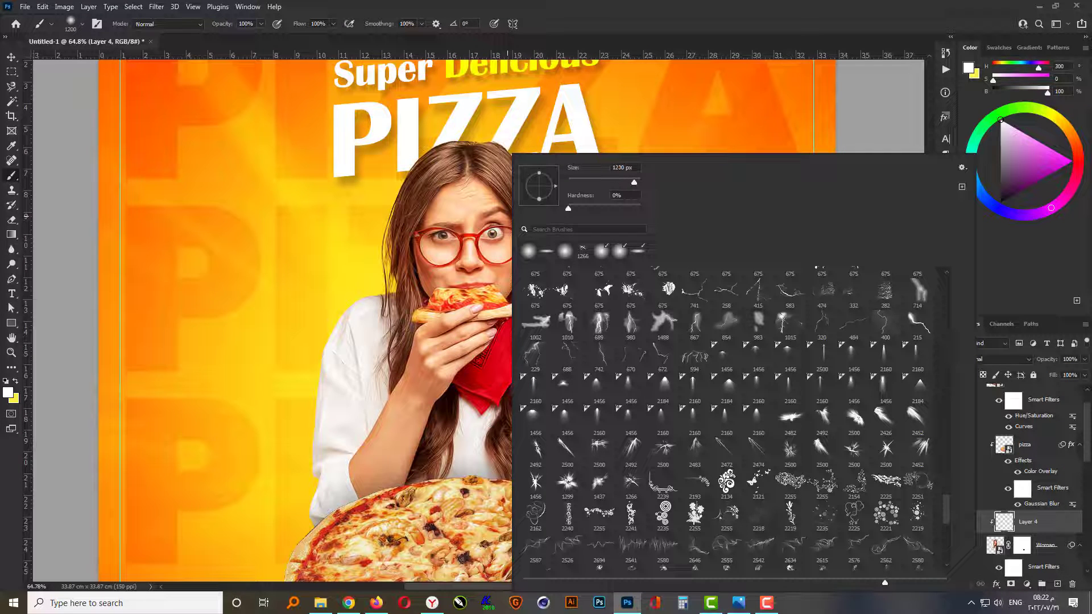
{"action": "double_click", "coordinate": [591, 284]}
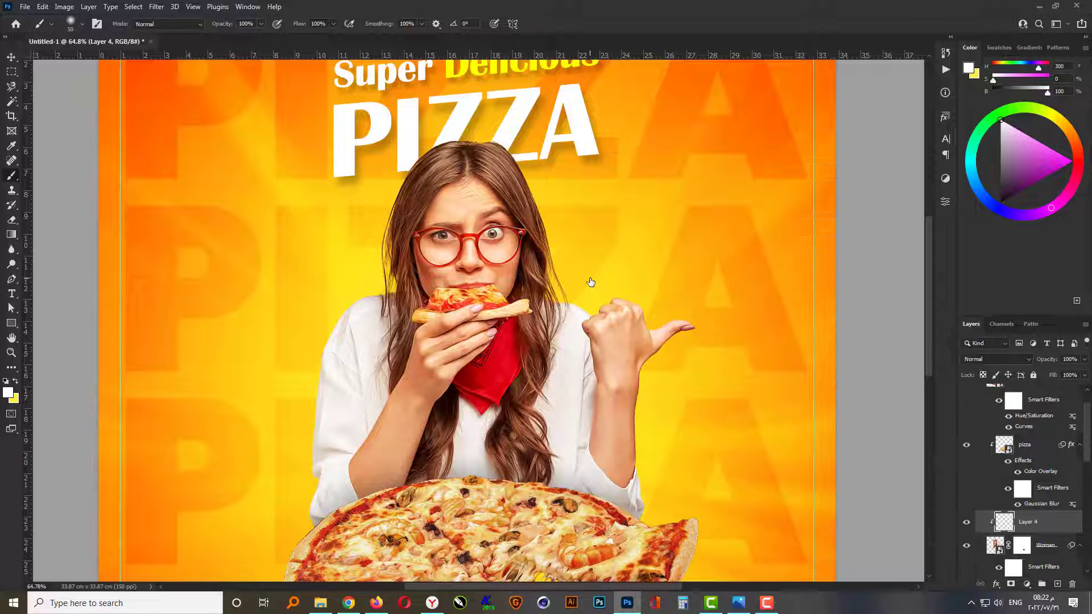
Set the foreground color to the yellow ffd30d, sampled from the poster background.
{"action": "scroll", "coordinate": [552, 193], "scroll_direction": "up", "scroll_amount": 3}
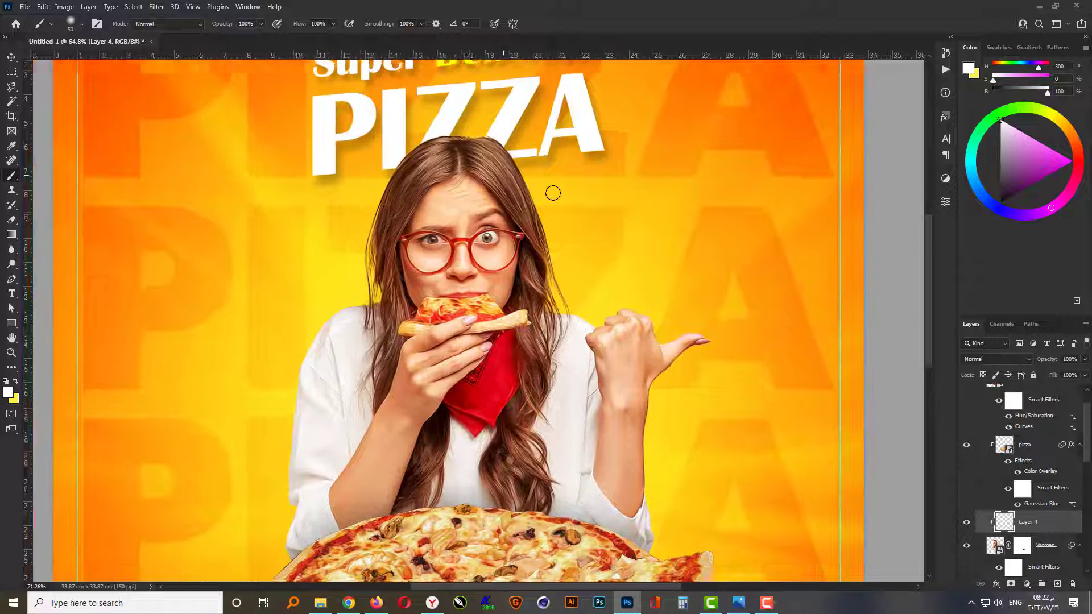
{"action": "scroll", "coordinate": [509, 158], "scroll_direction": "up", "scroll_amount": 1}
{"action": "left_click", "coordinate": [8, 393]}
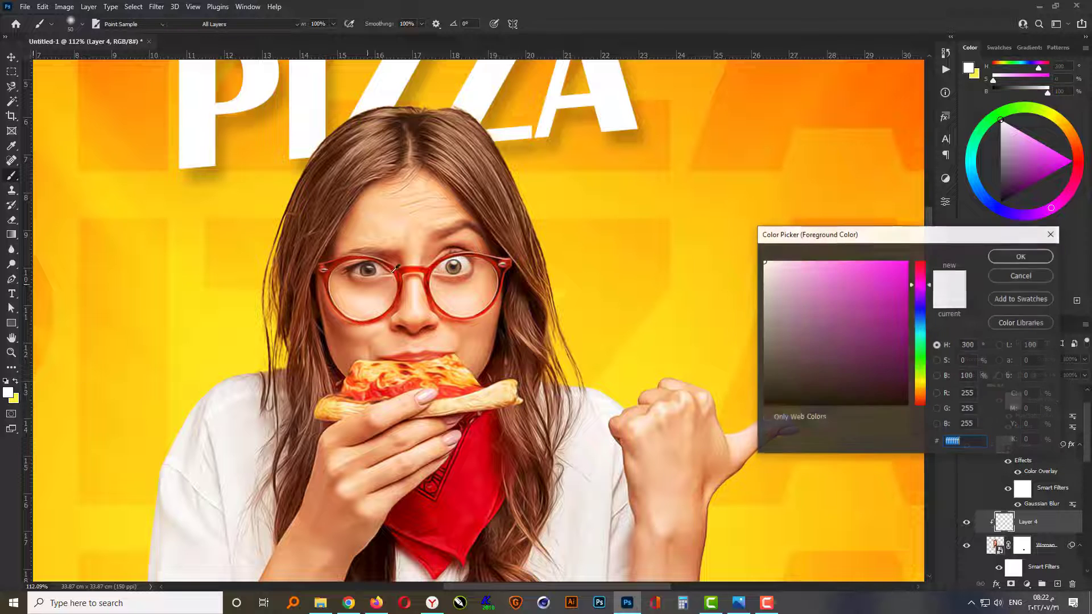
{"action": "left_click", "coordinate": [538, 189]}
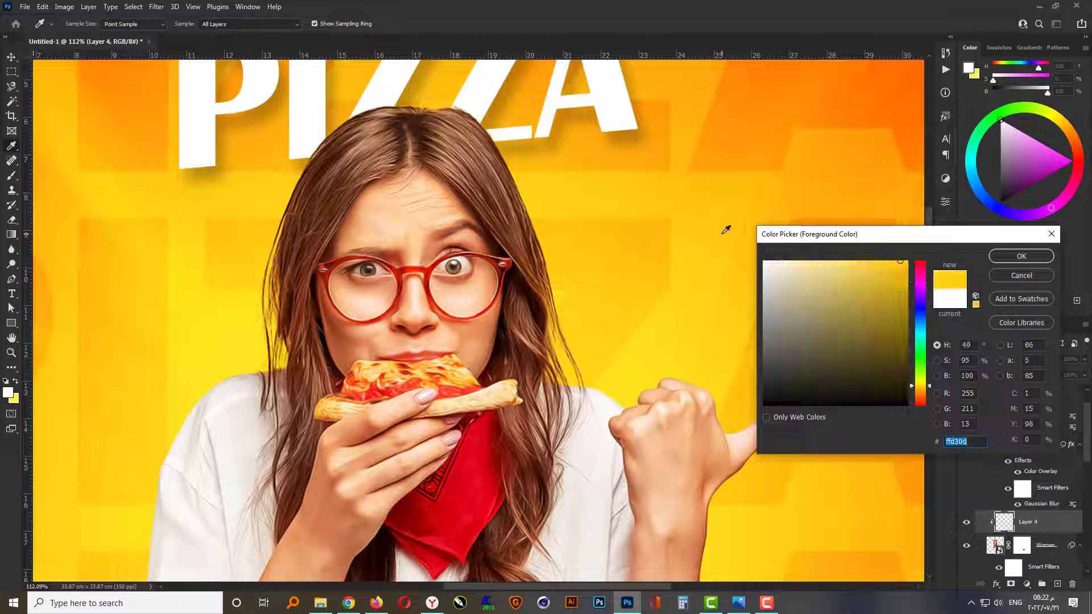
{"action": "left_click", "coordinate": [1009, 258]}
Paint soft yellow brush strokes over all of the woman's hair, from the crown down to the ends, on the clipped layer.
{"action": "scroll", "coordinate": [548, 150], "scroll_direction": "up", "scroll_amount": 3}
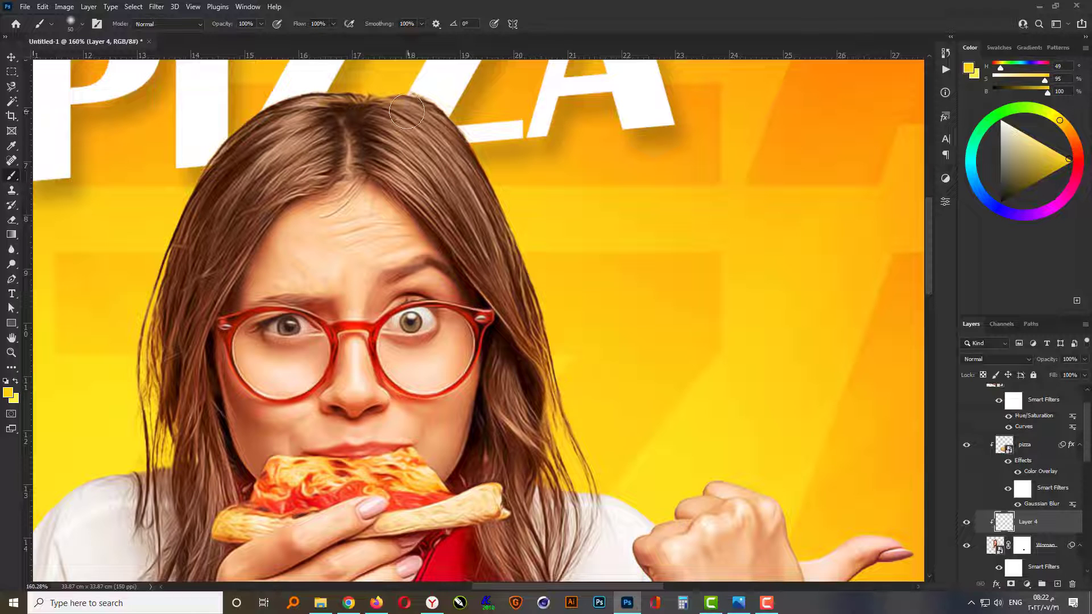
{"action": "mouse_move", "coordinate": [393, 102]}
{"action": "left_mouse_down"}
{"action": "mouse_move", "coordinate": [469, 198]}
{"action": "mouse_move", "coordinate": [526, 312]}
{"action": "left_mouse_up"}
{"action": "mouse_move", "coordinate": [366, 126]}
{"action": "left_mouse_down"}
{"action": "mouse_move", "coordinate": [507, 302]}
{"action": "mouse_move", "coordinate": [529, 449]}
{"action": "left_mouse_up"}
{"action": "mouse_move", "coordinate": [337, 105]}
{"action": "left_mouse_down"}
{"action": "mouse_move", "coordinate": [228, 154]}
{"action": "mouse_move", "coordinate": [168, 279]}
{"action": "mouse_move", "coordinate": [171, 299]}
{"action": "left_mouse_up"}
{"action": "mouse_move", "coordinate": [421, 105]}
{"action": "left_mouse_down"}
{"action": "mouse_move", "coordinate": [460, 148]}
{"action": "mouse_move", "coordinate": [512, 262]}
{"action": "left_mouse_up"}
{"action": "mouse_move", "coordinate": [302, 94]}
{"action": "left_mouse_down"}
{"action": "mouse_move", "coordinate": [224, 130]}
{"action": "mouse_move", "coordinate": [162, 264]}
{"action": "left_mouse_up"}
{"action": "mouse_move", "coordinate": [302, 158]}
{"action": "left_mouse_down"}
{"action": "mouse_move", "coordinate": [188, 318]}
{"action": "mouse_move", "coordinate": [159, 404]}
{"action": "left_mouse_up"}
{"action": "mouse_move", "coordinate": [236, 343]}
{"action": "left_mouse_down"}
{"action": "mouse_move", "coordinate": [282, 216]}
{"action": "mouse_move", "coordinate": [205, 194]}
{"action": "mouse_move", "coordinate": [244, 398]}
{"action": "mouse_move", "coordinate": [247, 267]}
{"action": "mouse_move", "coordinate": [263, 376]}
{"action": "mouse_move", "coordinate": [217, 507]}
{"action": "mouse_move", "coordinate": [206, 328]}
{"action": "left_mouse_up"}
{"action": "mouse_move", "coordinate": [288, 438]}
{"action": "left_mouse_down"}
{"action": "mouse_move", "coordinate": [340, 250]}
{"action": "mouse_move", "coordinate": [333, 293]}
{"action": "left_mouse_up"}
{"action": "mouse_move", "coordinate": [315, 339]}
{"action": "left_mouse_down"}
{"action": "mouse_move", "coordinate": [285, 404]}
{"action": "mouse_move", "coordinate": [364, 273]}
{"action": "mouse_move", "coordinate": [310, 421]}
{"action": "left_mouse_up"}
{"action": "mouse_move", "coordinate": [460, 85]}
{"action": "left_mouse_down"}
{"action": "mouse_move", "coordinate": [403, 395]}
{"action": "mouse_move", "coordinate": [421, 532]}
{"action": "left_mouse_up"}
{"action": "left_click_drag", "start_coordinate": [498, 264], "coordinate": [557, 438]}
{"action": "left_click_drag", "start_coordinate": [494, 409], "coordinate": [482, 212]}
{"action": "left_click_drag", "start_coordinate": [483, 68], "coordinate": [489, 432]}
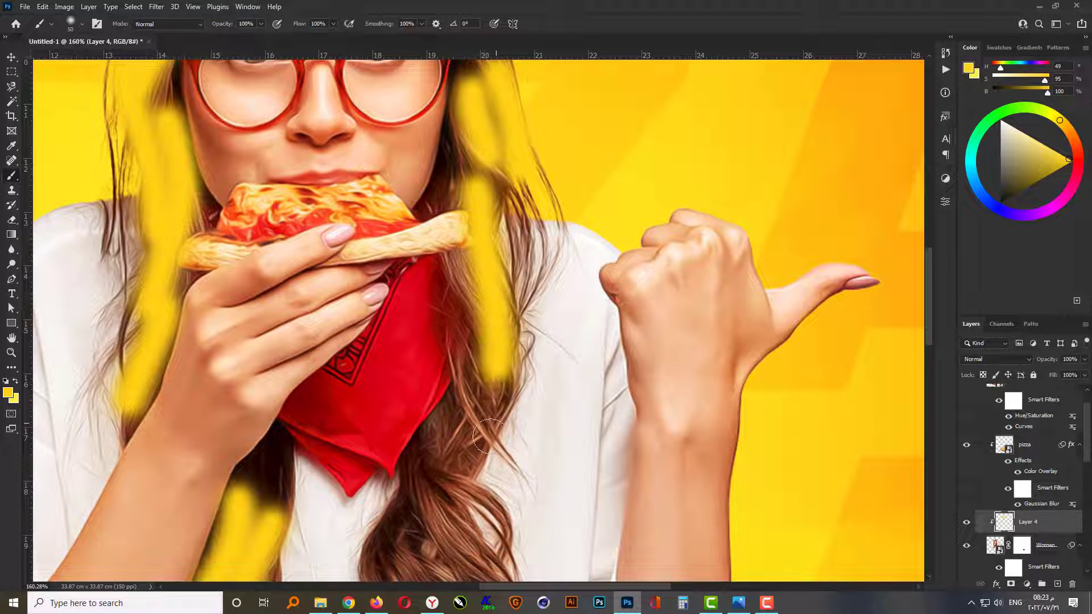
{"action": "mouse_move", "coordinate": [464, 188]}
{"action": "left_mouse_down"}
{"action": "mouse_move", "coordinate": [460, 453]}
{"action": "mouse_move", "coordinate": [462, 215]}
{"action": "left_mouse_up"}
{"action": "mouse_move", "coordinate": [455, 165]}
{"action": "left_mouse_down"}
{"action": "mouse_move", "coordinate": [441, 273]}
{"action": "mouse_move", "coordinate": [521, 421]}
{"action": "left_mouse_up"}
{"action": "left_click_drag", "start_coordinate": [446, 326], "coordinate": [460, 435]}
{"action": "mouse_move", "coordinate": [392, 291]}
{"action": "left_mouse_down"}
{"action": "mouse_move", "coordinate": [399, 376]}
{"action": "mouse_move", "coordinate": [386, 409]}
{"action": "left_mouse_up"}
Set the painted hair layer's blend mode to Soft Light and its opacity to 55%.
{"action": "scroll", "coordinate": [386, 409], "scroll_direction": "down", "scroll_amount": 4}
{"action": "scroll", "coordinate": [385, 348], "scroll_direction": "up", "scroll_amount": 2}
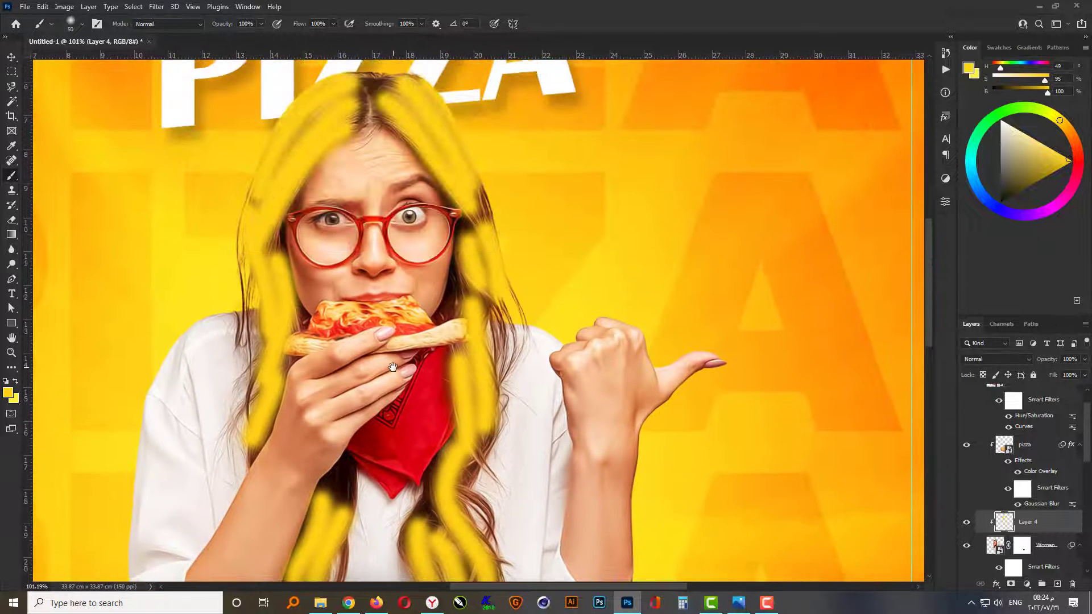
{"action": "left_click", "coordinate": [994, 359]}
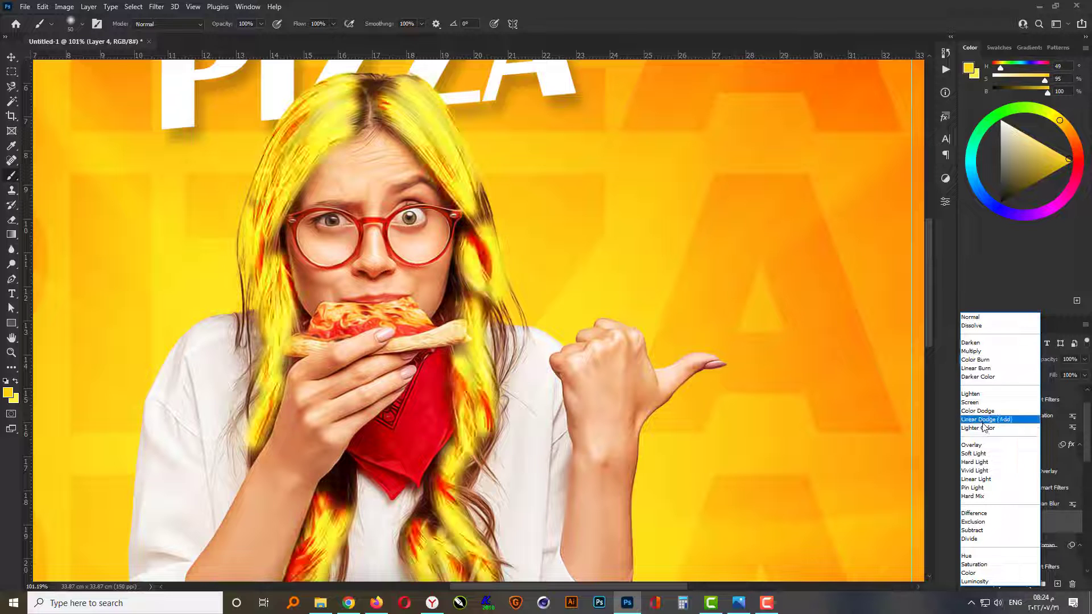
{"action": "left_click", "coordinate": [983, 453]}
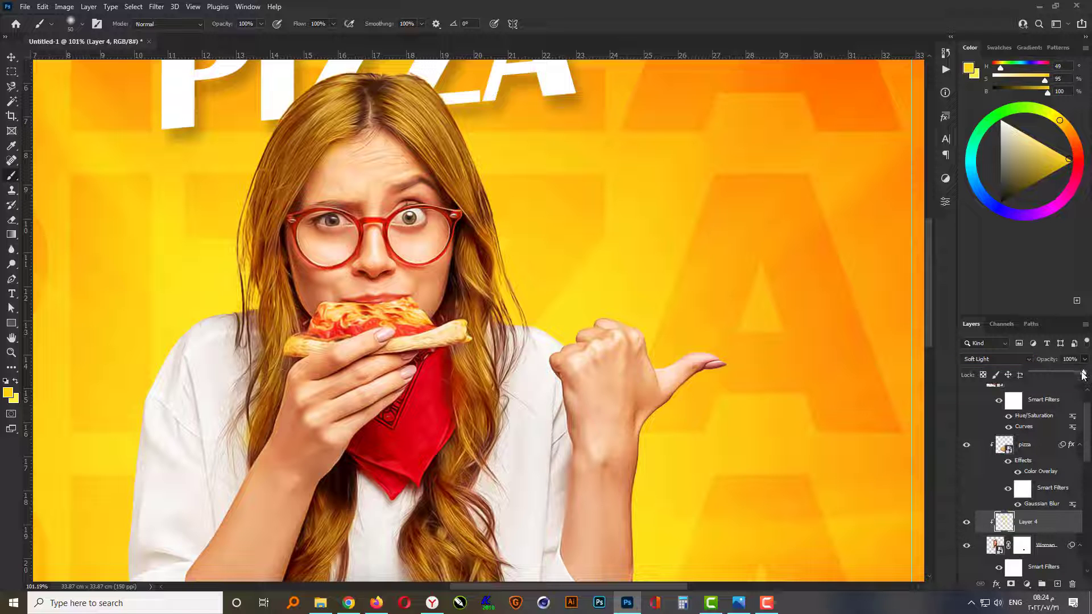
{"action": "left_click_drag", "start_coordinate": [1075, 374], "coordinate": [1074, 374]}
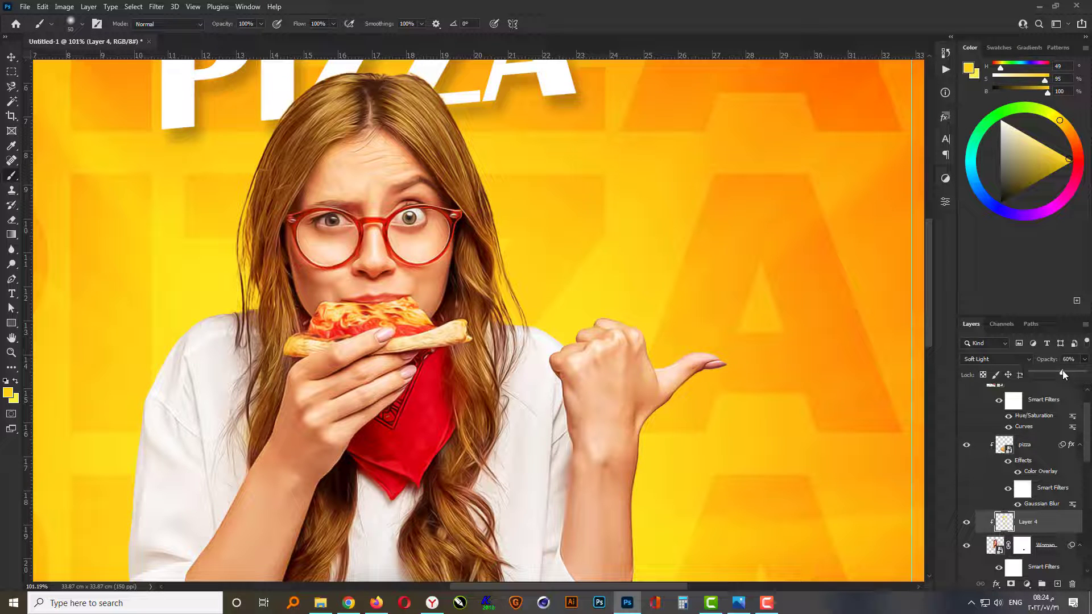
{"action": "left_click_drag", "start_coordinate": [1062, 374], "coordinate": [1063, 373]}
{"action": "type", "text": "55"}
Lower the painted hair layer's opacity to 45% and toggle its visibility to compare the effect.
{"action": "scroll", "coordinate": [431, 165], "scroll_direction": "down", "scroll_amount": 1}
{"action": "scroll", "coordinate": [430, 166], "scroll_direction": "down", "scroll_amount": 5}
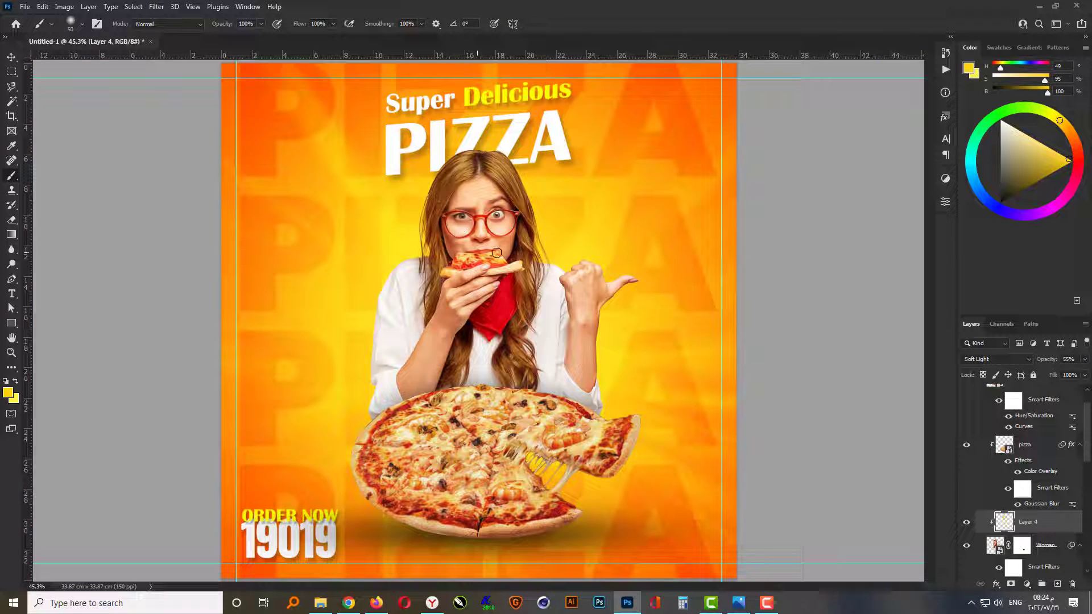
{"action": "key", "text": "Left"}
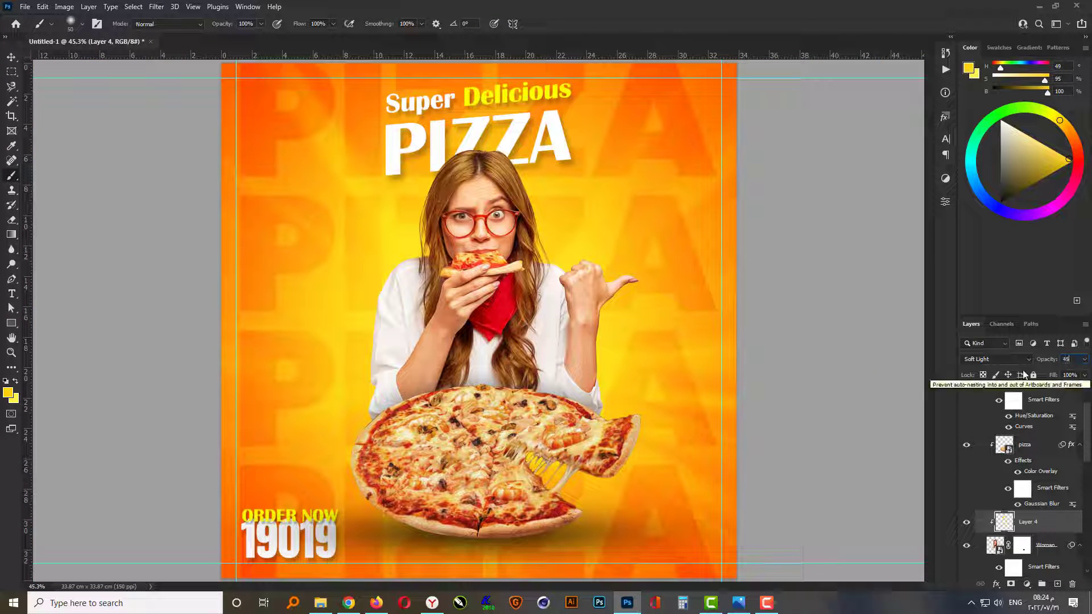
{"action": "key", "text": "v"}
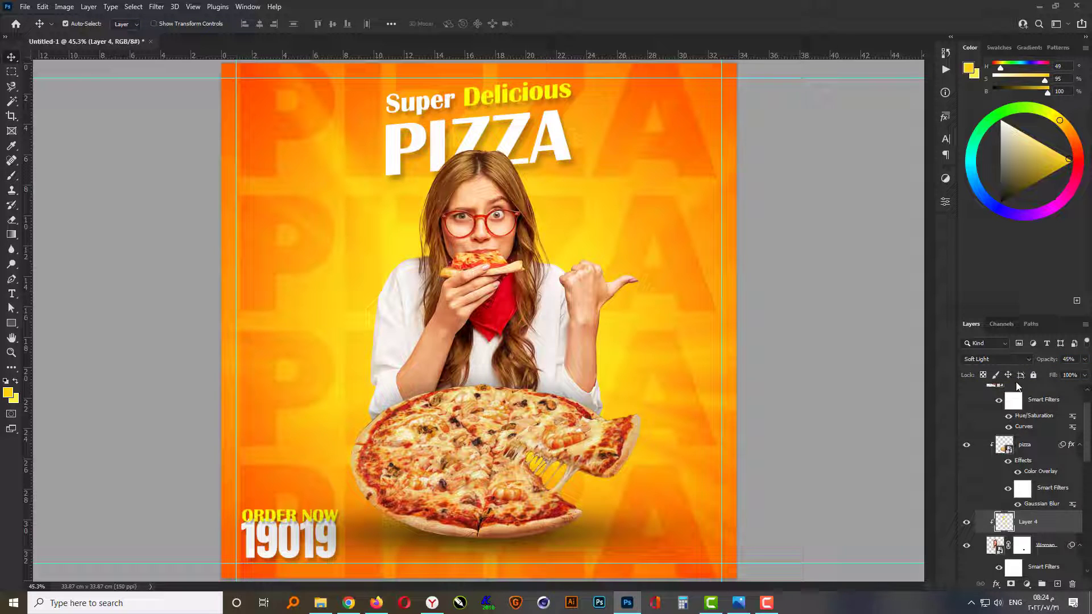
{"action": "left_click", "coordinate": [966, 524]}
{"action": "left_click", "coordinate": [967, 525]}
Place the pizza slice image in the poster, scaled down and running off the poster's upper right edge.
{"action": "left_click", "coordinate": [321, 603]}
{"action": "left_click_drag", "start_coordinate": [256, 90], "coordinate": [674, 223]}
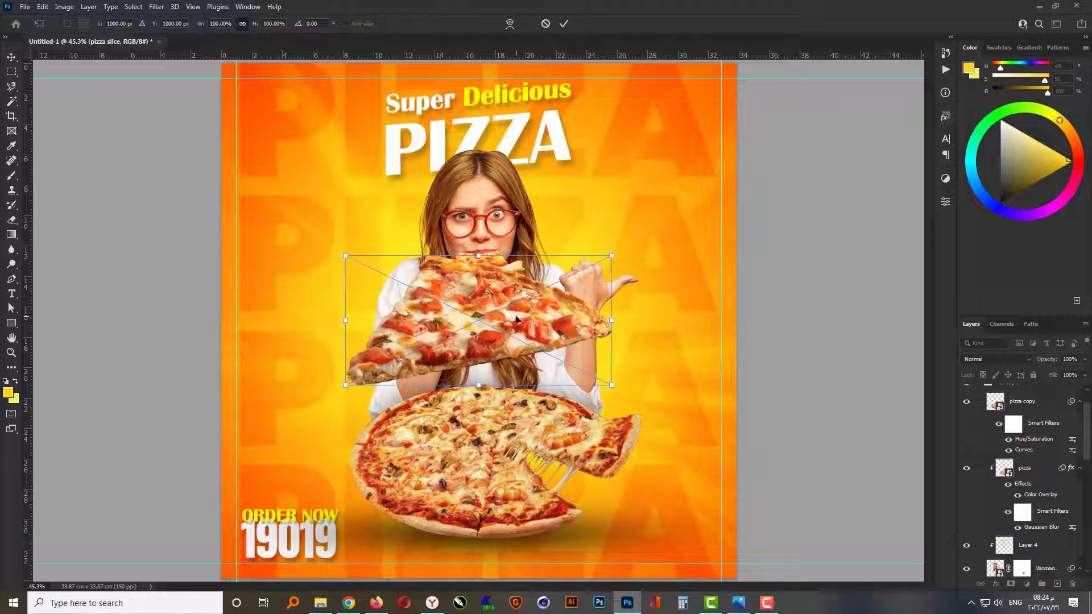
{"action": "left_click_drag", "start_coordinate": [516, 292], "coordinate": [768, 188]}
{"action": "left_click_drag", "start_coordinate": [863, 125], "coordinate": [803, 157]}
{"action": "left_click_drag", "start_coordinate": [816, 233], "coordinate": [825, 214]}
{"action": "left_click_drag", "start_coordinate": [704, 204], "coordinate": [678, 188]}
{"action": "key", "text": "Return"}
Place the pizza-png-8300934 image in the poster, scaled down and running off the poster's upper left edge.
{"action": "left_click", "coordinate": [322, 597]}
{"action": "left_click_drag", "start_coordinate": [379, 91], "coordinate": [303, 265]}
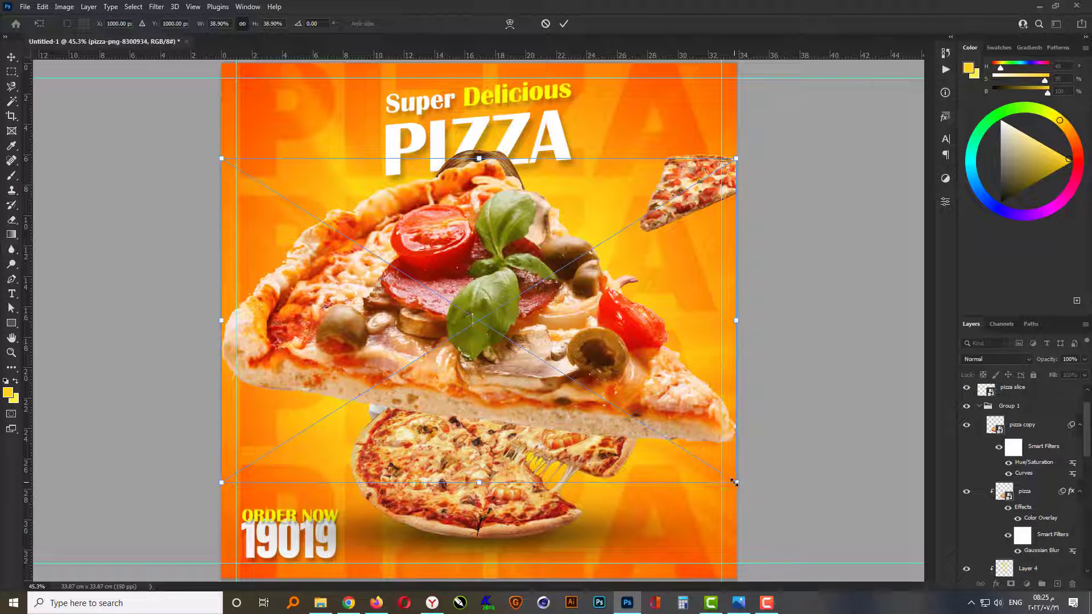
{"action": "left_click_drag", "start_coordinate": [739, 478], "coordinate": [346, 295]}
{"action": "left_click_drag", "start_coordinate": [119, 347], "coordinate": [150, 328]}
{"action": "left_click_drag", "start_coordinate": [288, 279], "coordinate": [306, 252]}
{"action": "key", "text": "Return"}
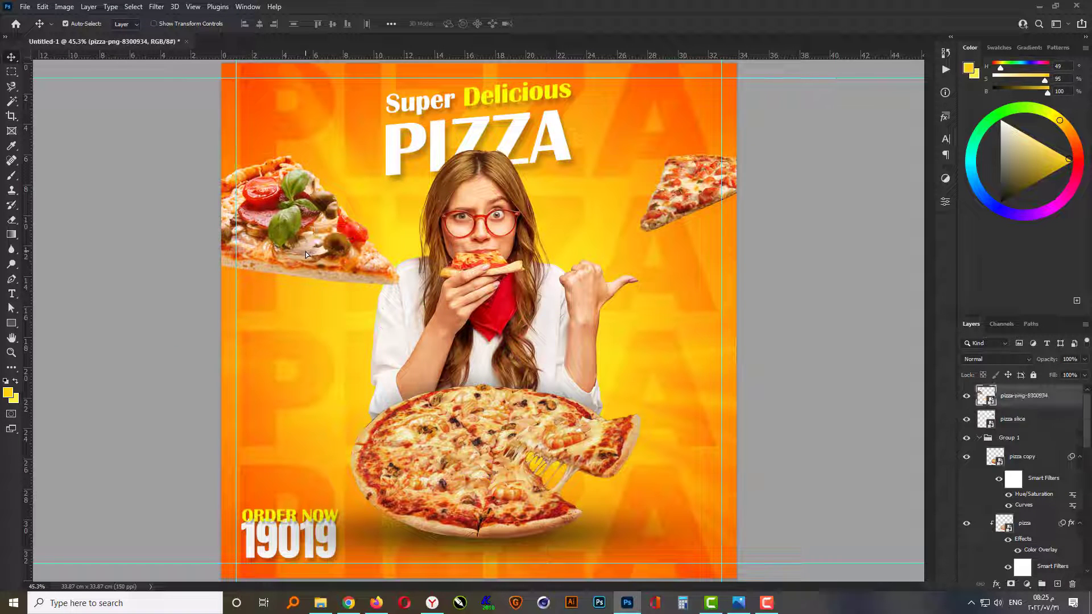
Place the green pepper image beside the large pizza near the poster's lower right edge, scaled to about 69%.
{"action": "left_click", "coordinate": [331, 599]}
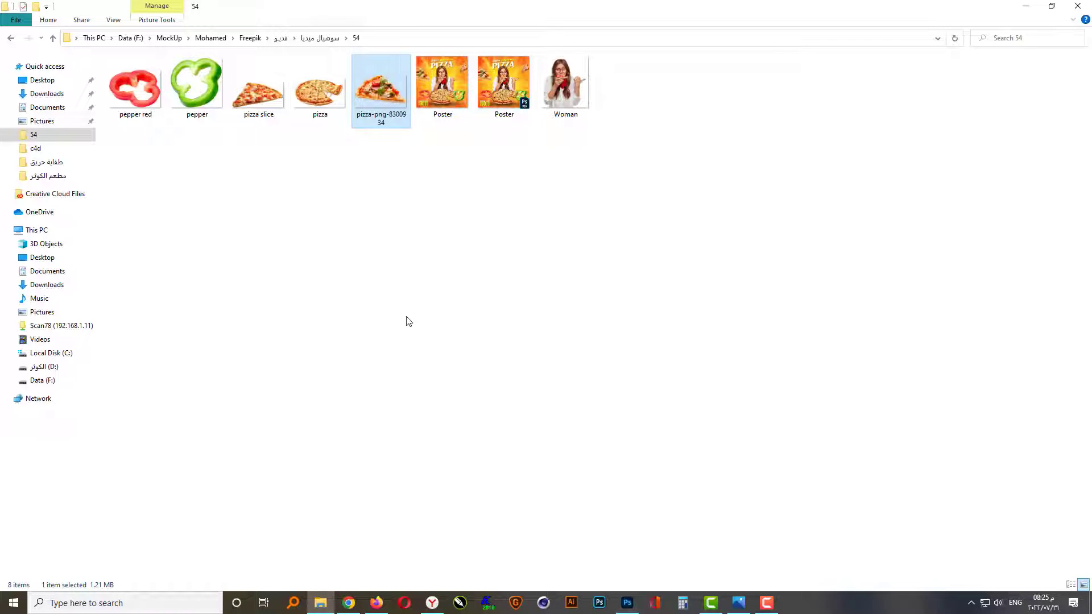
{"action": "left_click_drag", "start_coordinate": [199, 108], "coordinate": [623, 470]}
{"action": "left_click_drag", "start_coordinate": [556, 344], "coordinate": [714, 493]}
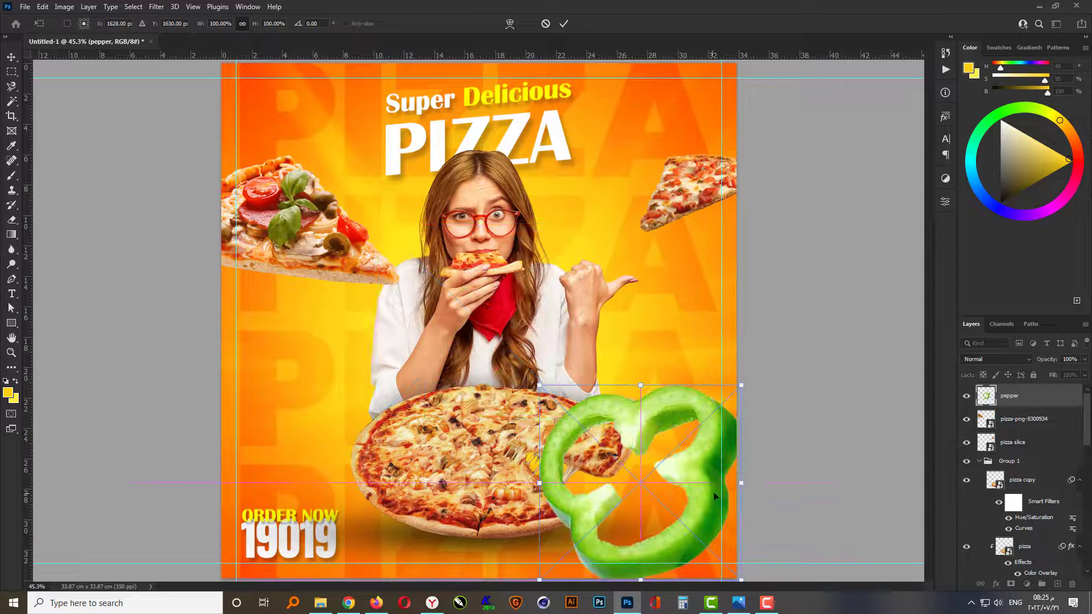
{"action": "left_click_drag", "start_coordinate": [736, 370], "coordinate": [703, 410]}
{"action": "left_click_drag", "start_coordinate": [690, 449], "coordinate": [715, 426]}
{"action": "left_click_drag", "start_coordinate": [601, 508], "coordinate": [592, 522]}
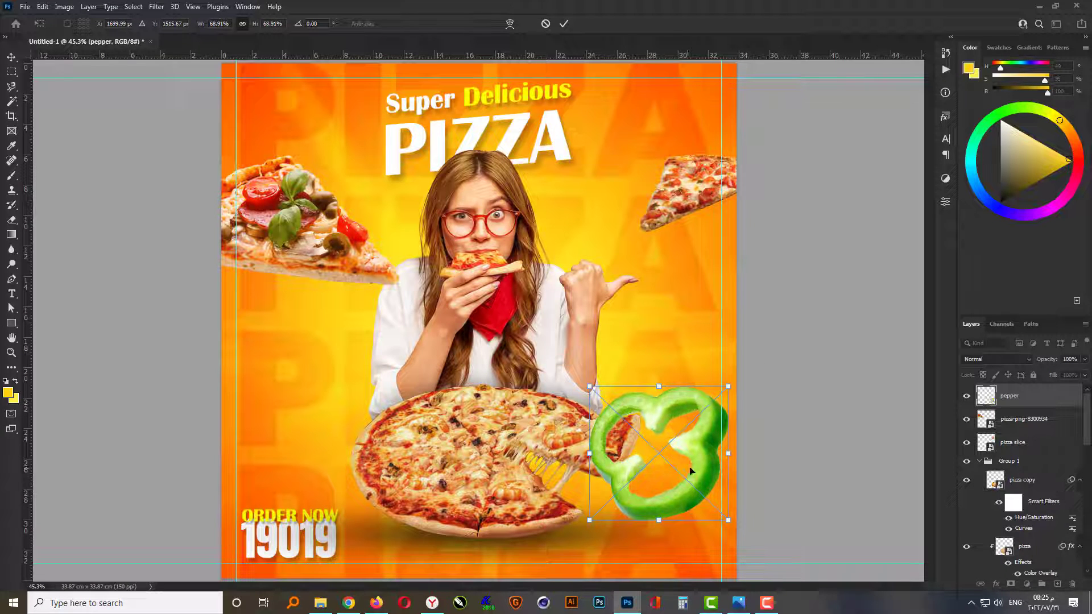
{"action": "left_click_drag", "start_coordinate": [695, 466], "coordinate": [703, 463]}
{"action": "key", "text": "Return"}
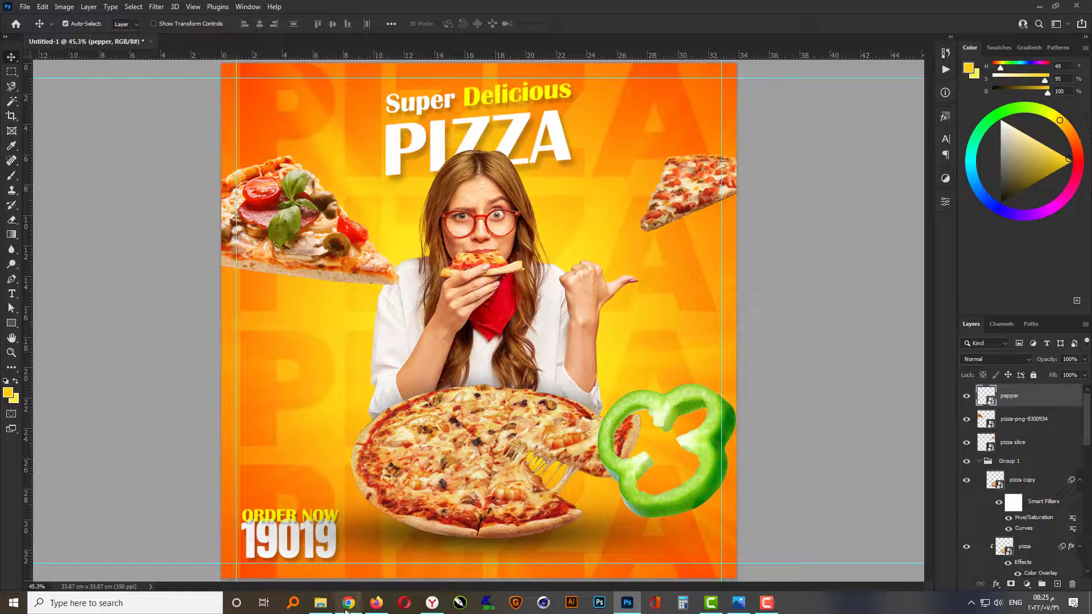
Place the pepper red image beside the large pizza above the ORDER NOW text, scaled to about 55%.
{"action": "left_click", "coordinate": [321, 603]}
{"action": "left_click_drag", "start_coordinate": [148, 87], "coordinate": [341, 441]}
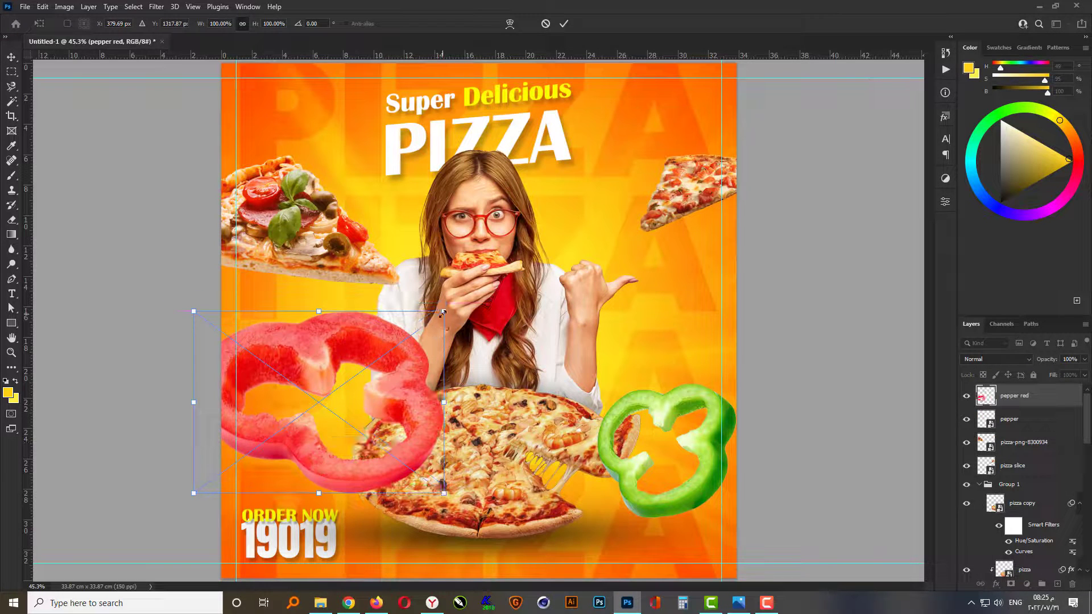
{"action": "left_click_drag", "start_coordinate": [438, 304], "coordinate": [398, 350]}
{"action": "left_click_drag", "start_coordinate": [372, 419], "coordinate": [379, 462]}
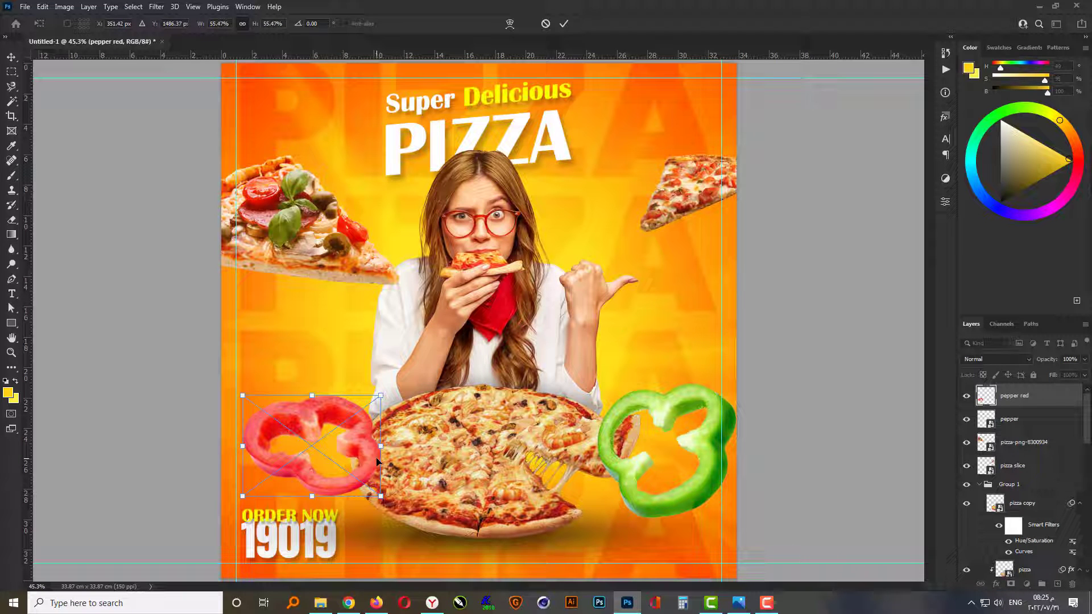
{"action": "key", "text": "Return"}
Enlarge the green pepper slightly so that it reaches the poster's right edge.
{"action": "left_click", "coordinate": [718, 424]}
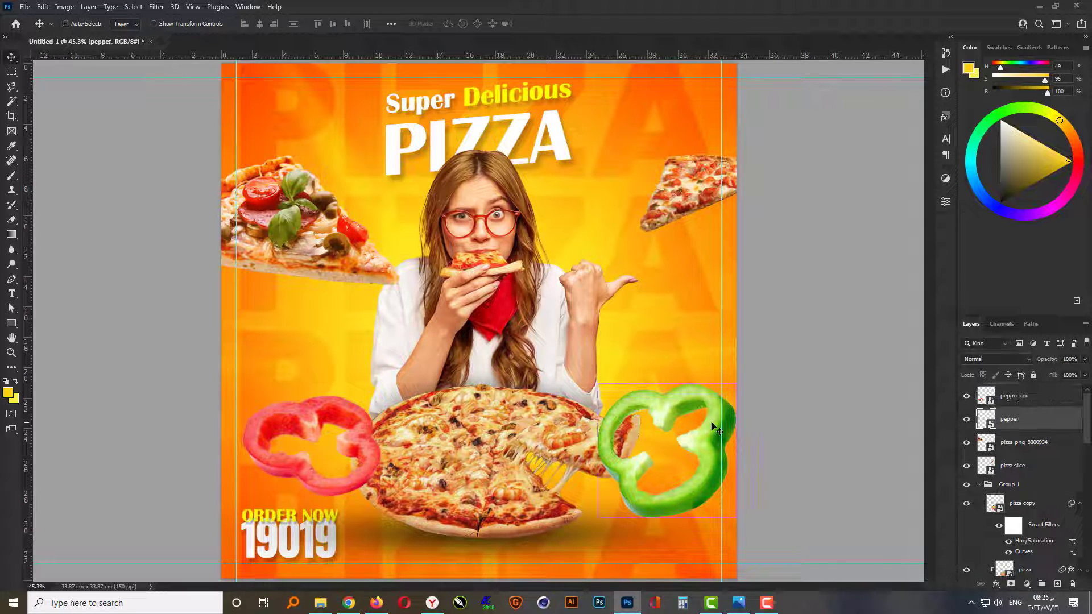
{"action": "key", "text": "ctrl+t"}
{"action": "left_click_drag", "start_coordinate": [739, 383], "coordinate": [749, 376]}
{"action": "key", "text": "Return"}
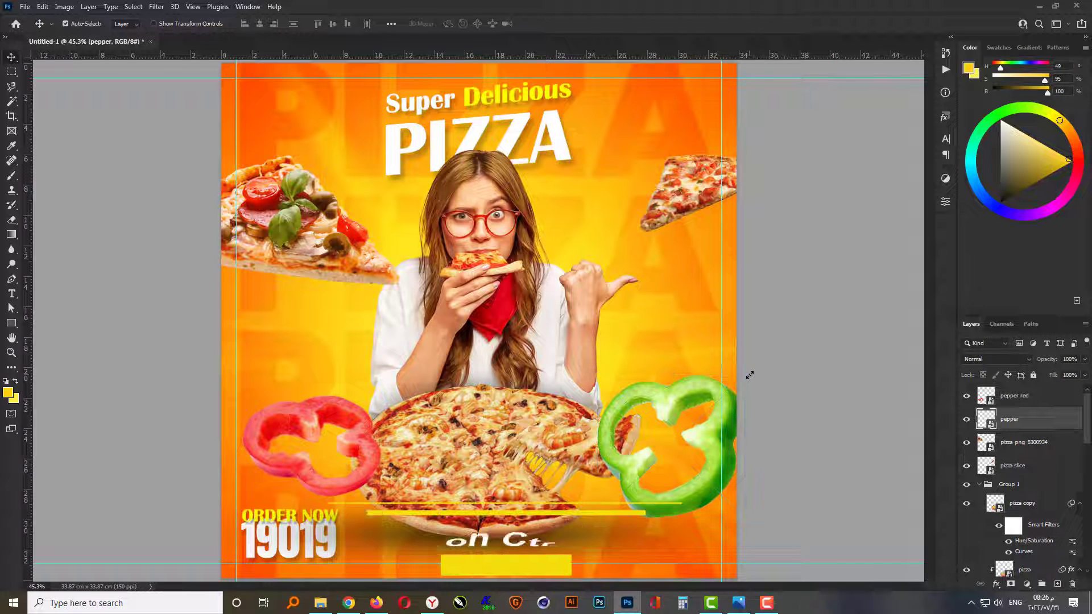
Brighten the pizza slice layer with Curves from input 115 to output 135, and brighten the pizza-png-8300934 layer's midtones with Curves.
{"action": "key", "text": "ctrl+m"}
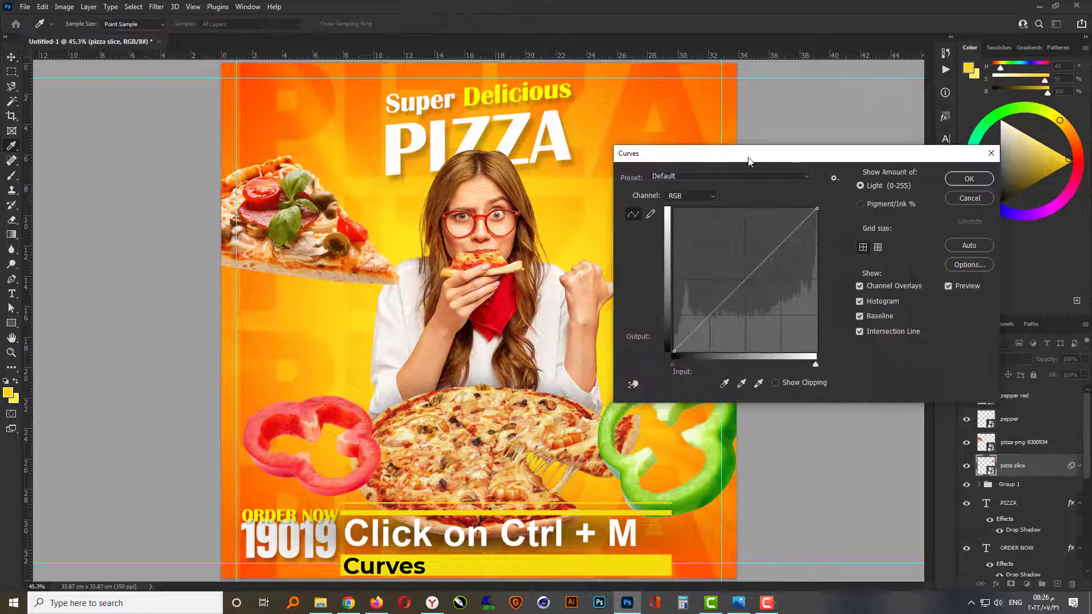
{"action": "left_click_drag", "start_coordinate": [749, 161], "coordinate": [505, 289]}
{"action": "left_click_drag", "start_coordinate": [498, 406], "coordinate": [495, 403]}
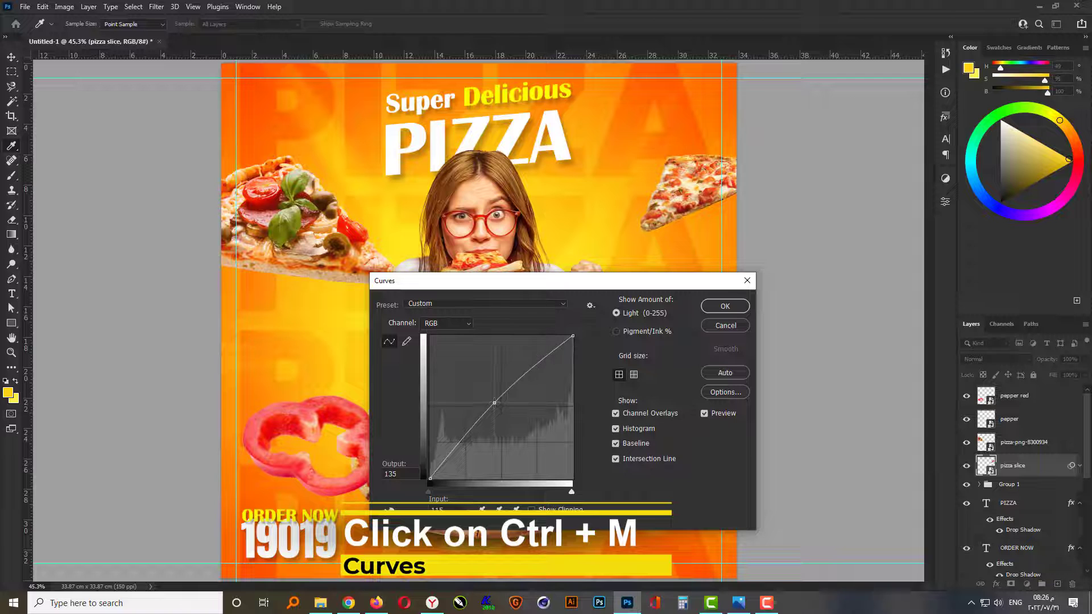
{"action": "left_click", "coordinate": [725, 306]}
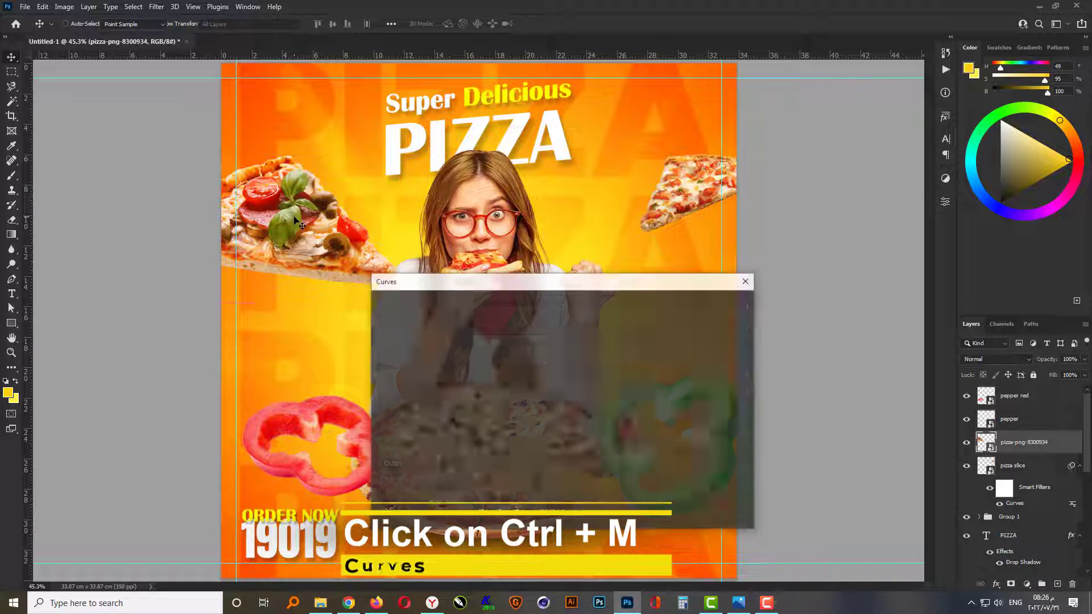
{"action": "left_click_drag", "start_coordinate": [489, 419], "coordinate": [490, 401]}
{"action": "left_click", "coordinate": [731, 310]}
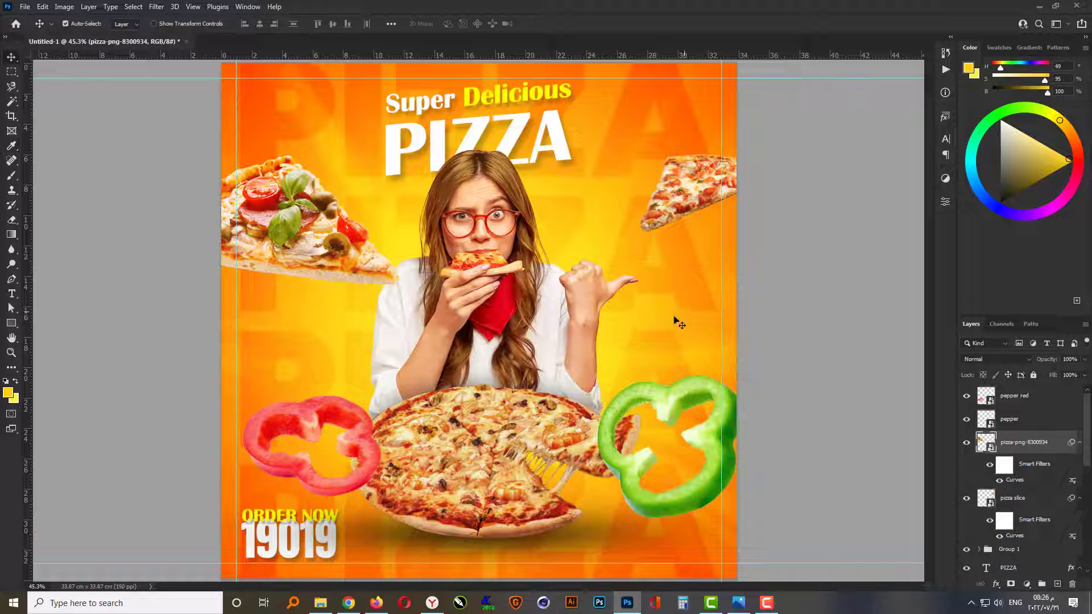
Apply Curves to the green pepper layer, slightly lowering the midtones to darken it.
{"action": "left_click", "coordinate": [704, 392]}
{"action": "key", "text": "ctrl+m"}
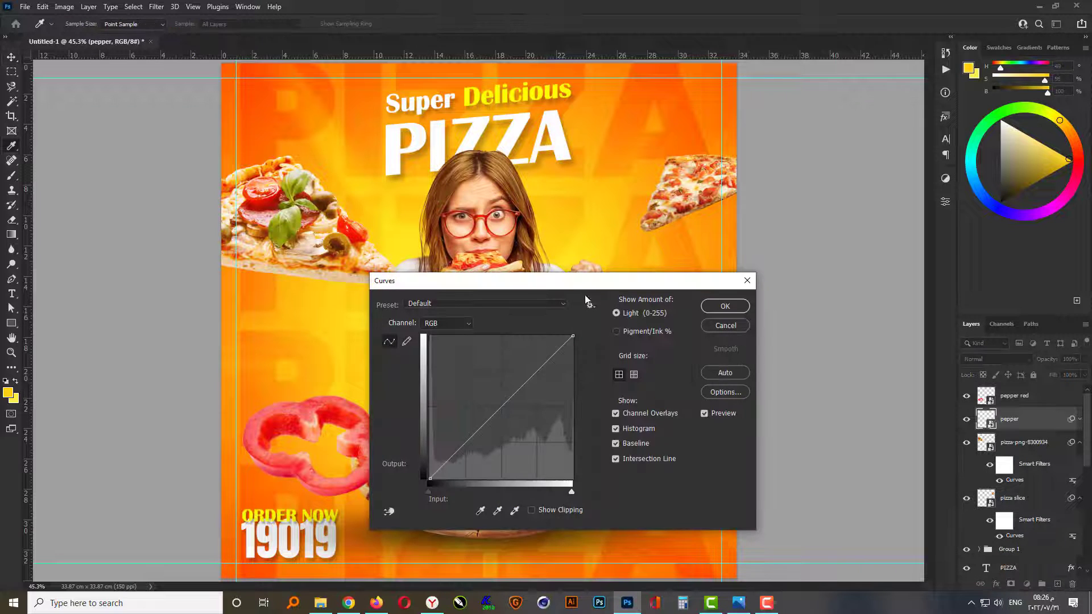
{"action": "left_click_drag", "start_coordinate": [568, 276], "coordinate": [518, 119]}
{"action": "left_click_drag", "start_coordinate": [458, 245], "coordinate": [458, 259]}
{"action": "left_click", "coordinate": [666, 150]}
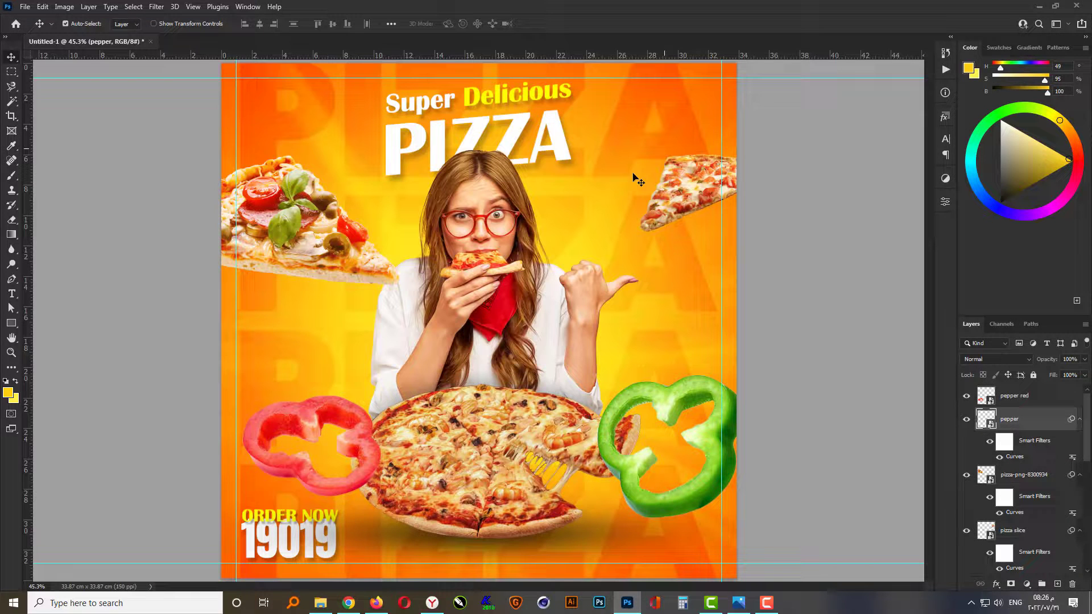
Apply Curves to the pepper red layer, lowering the midtones from input 129 to output 110.
{"action": "left_click", "coordinate": [322, 407]}
{"action": "key", "text": "ctrl+m"}
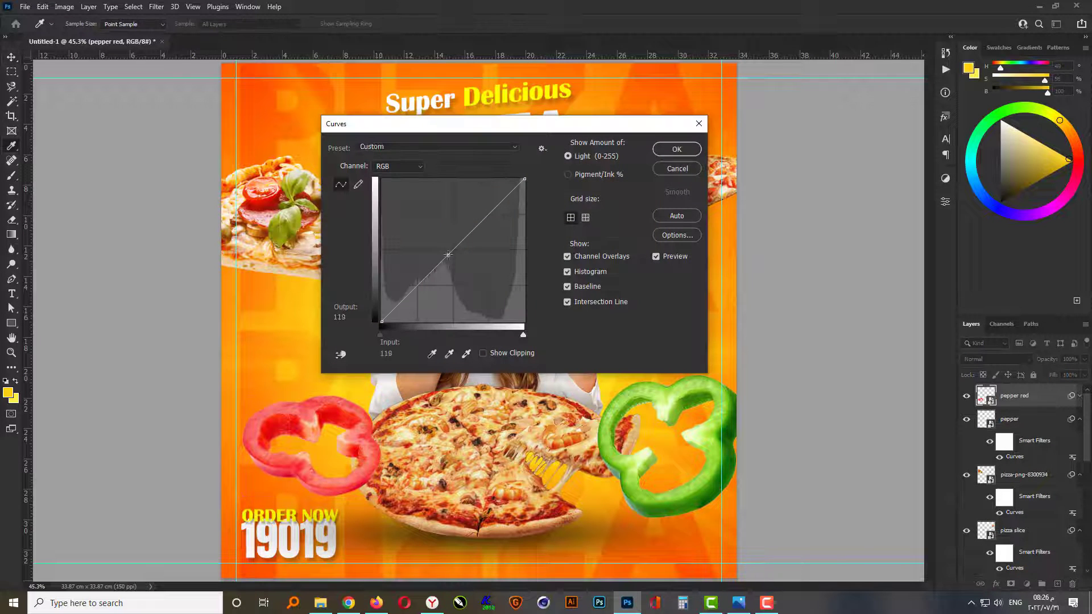
{"action": "left_click_drag", "start_coordinate": [453, 253], "coordinate": [453, 258]}
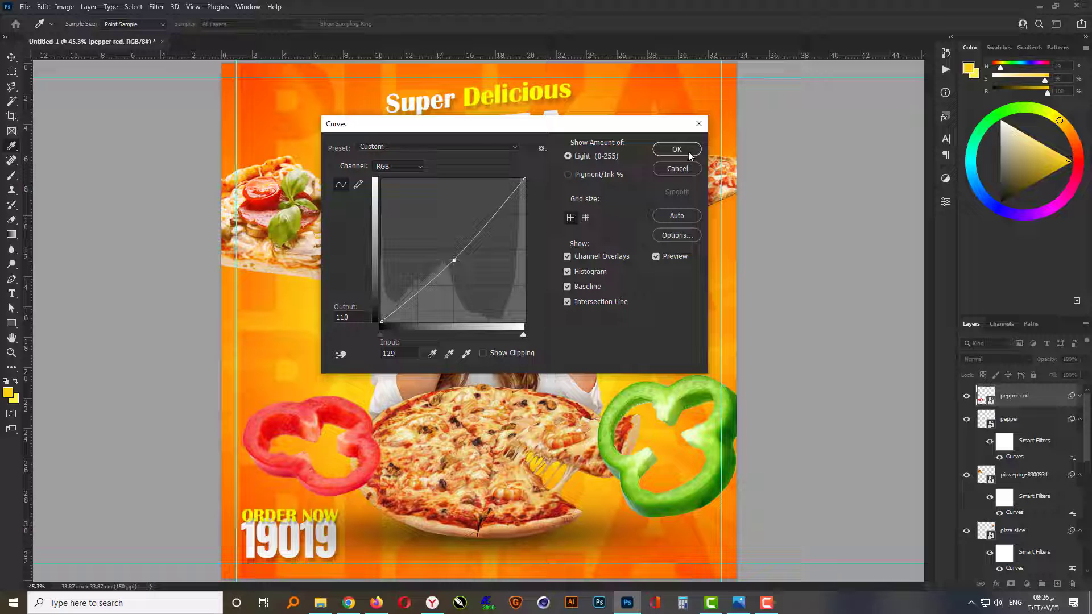
{"action": "left_click", "coordinate": [677, 149]}
Apply Motion Blur to the pizza slice layer with an angle of 45° and a distance of 40 pixels.
{"action": "left_click", "coordinate": [694, 182]}
{"action": "left_click", "coordinate": [156, 6]}
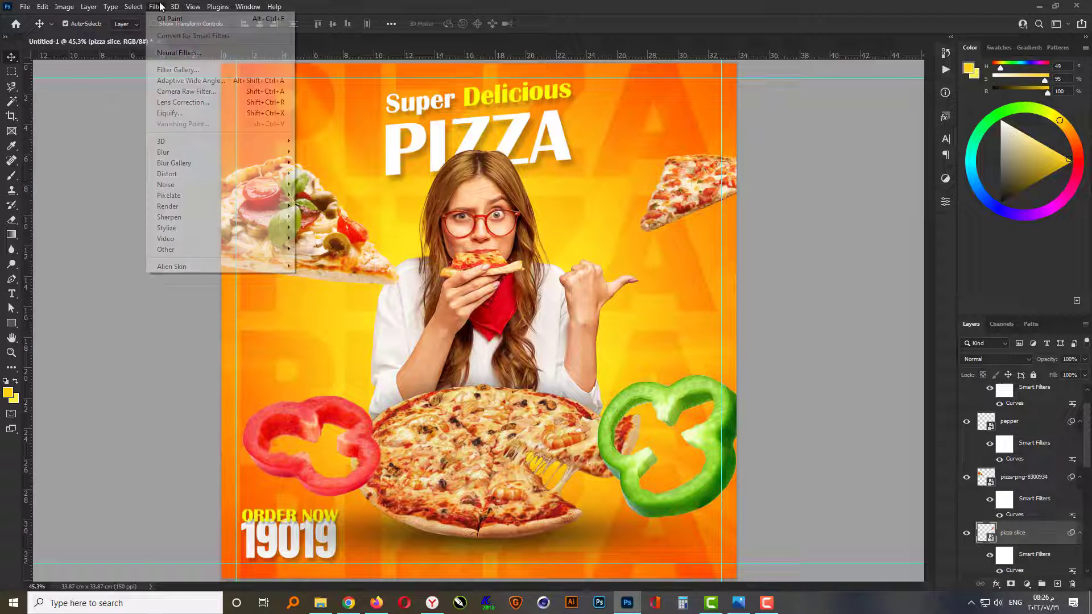
{"action": "mouse_move", "coordinate": [181, 152]}
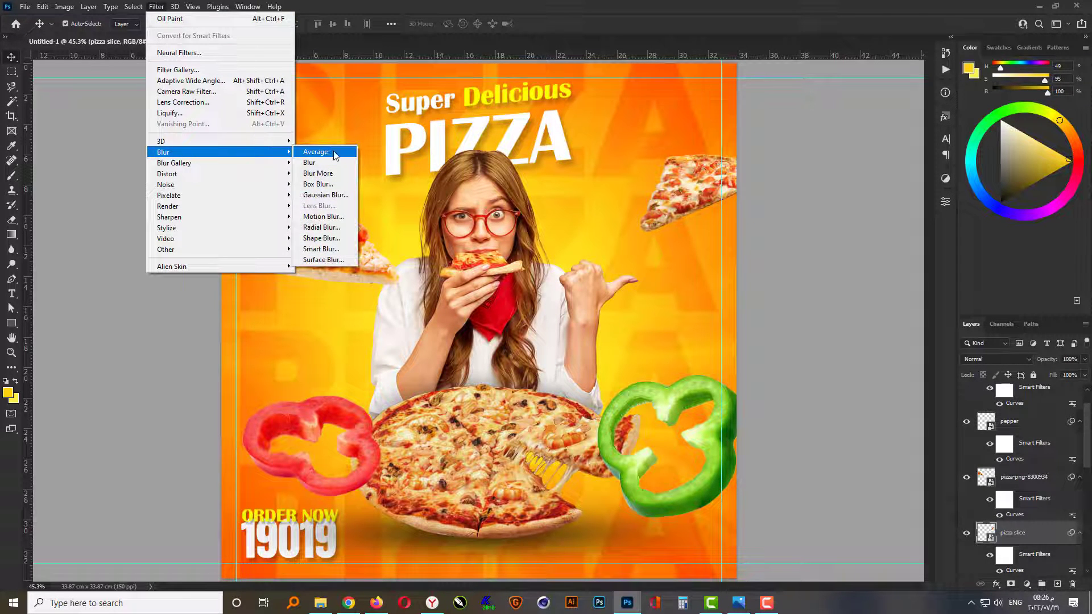
{"action": "left_click", "coordinate": [331, 215]}
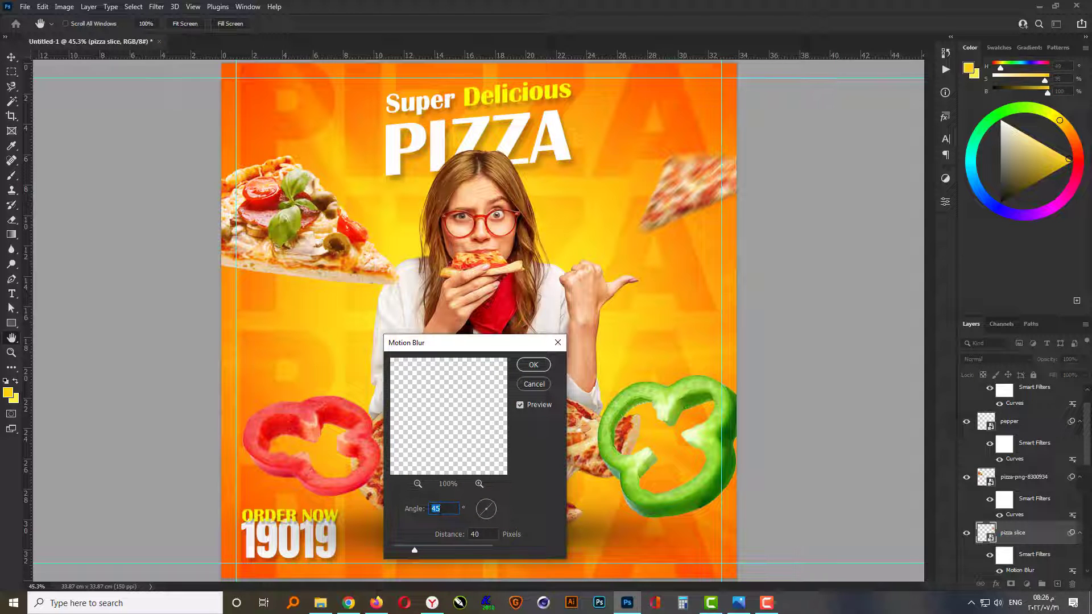
{"action": "type", "text": "45"}
{"action": "key", "text": "Return"}
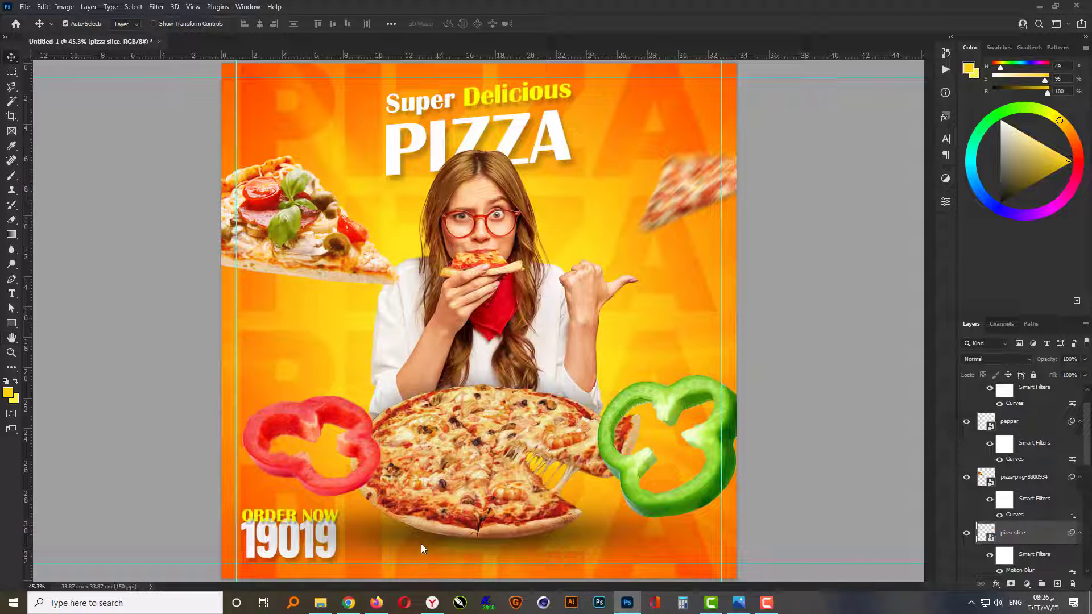
Apply Motion Blur to the pizza-png-8300934 layer with an angle of 45° and a distance of 35 pixels.
{"action": "left_click", "coordinate": [276, 226]}
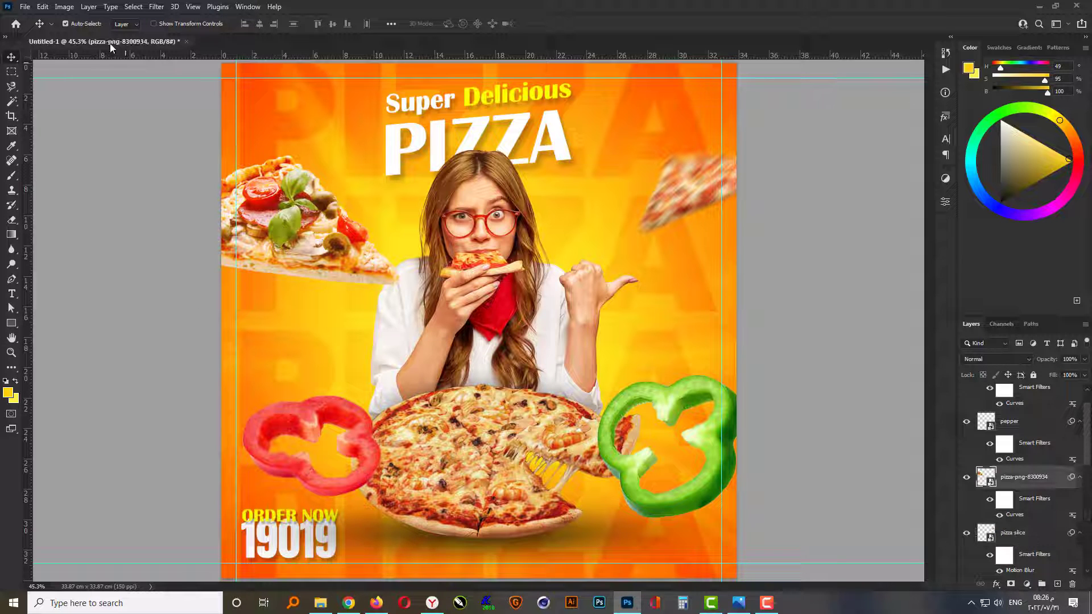
{"action": "left_click", "coordinate": [152, 7]}
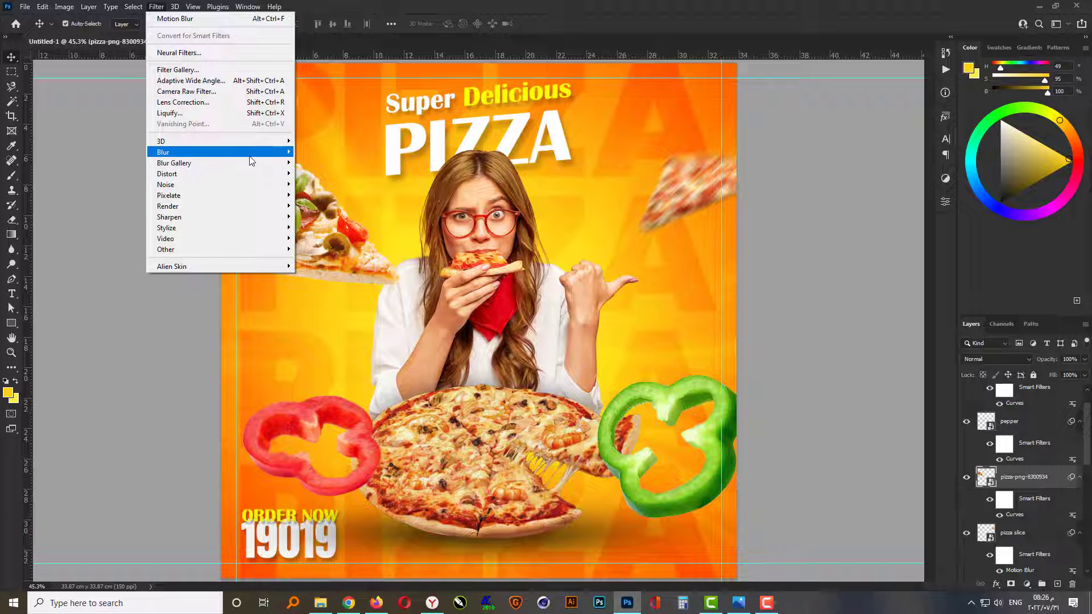
{"action": "mouse_move", "coordinate": [251, 156]}
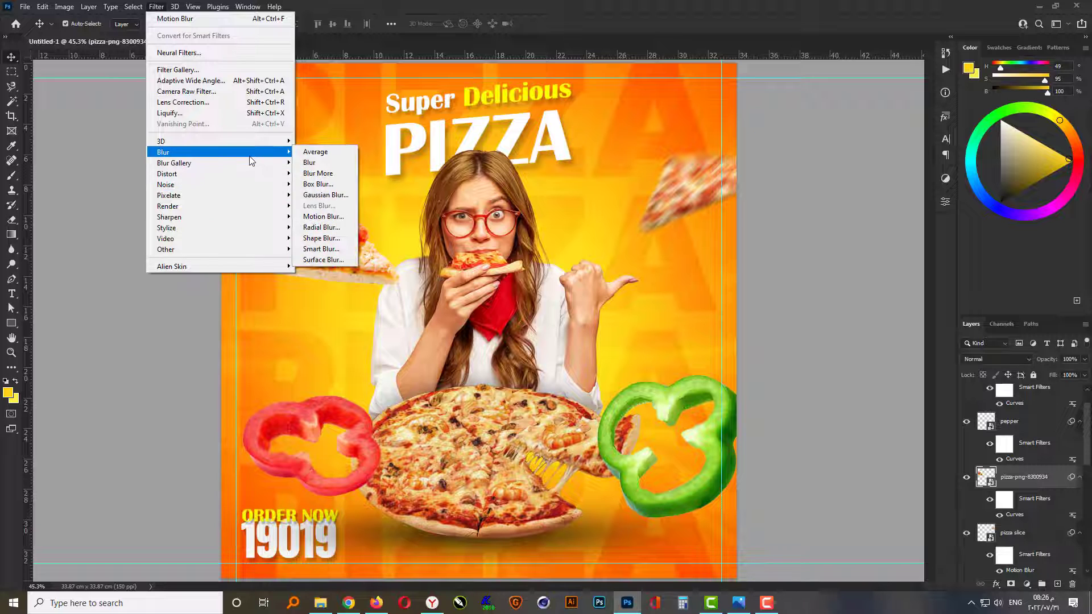
{"action": "left_click", "coordinate": [328, 216]}
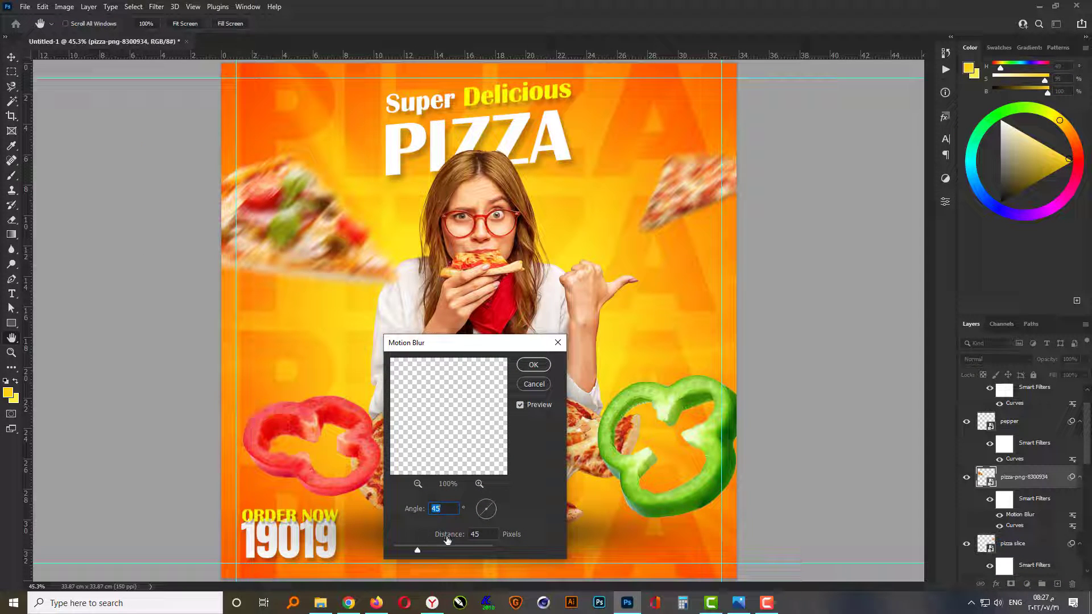
{"action": "left_click", "coordinate": [483, 537]}
{"action": "type", "text": "35"}
{"action": "key", "text": "Return"}
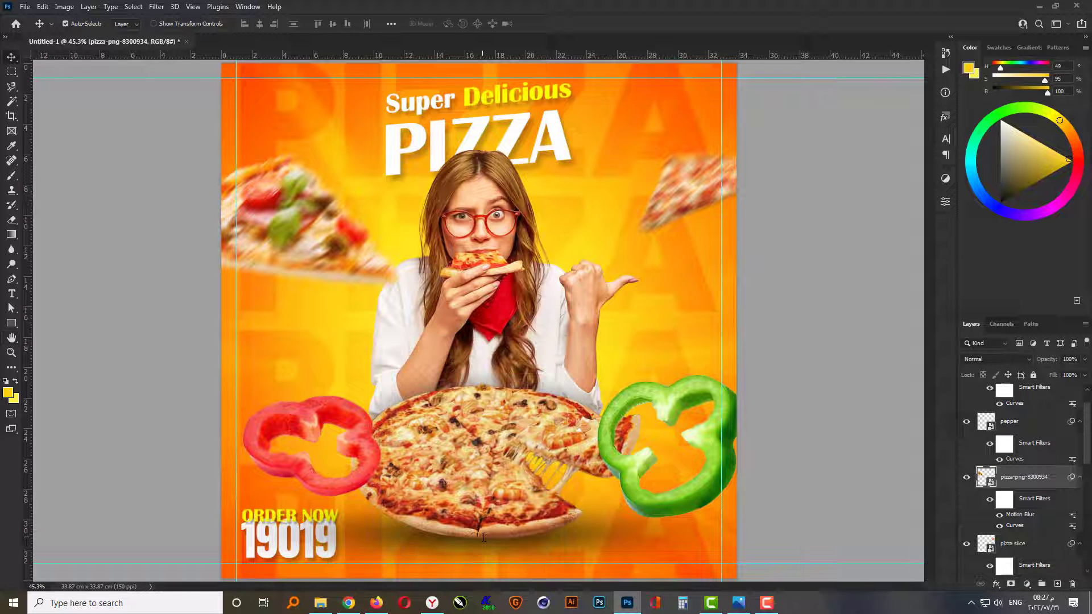
Apply Motion Blur to the green pepper layer with an angle of 45° and a distance of 40 pixels.
{"action": "left_click", "coordinate": [694, 394]}
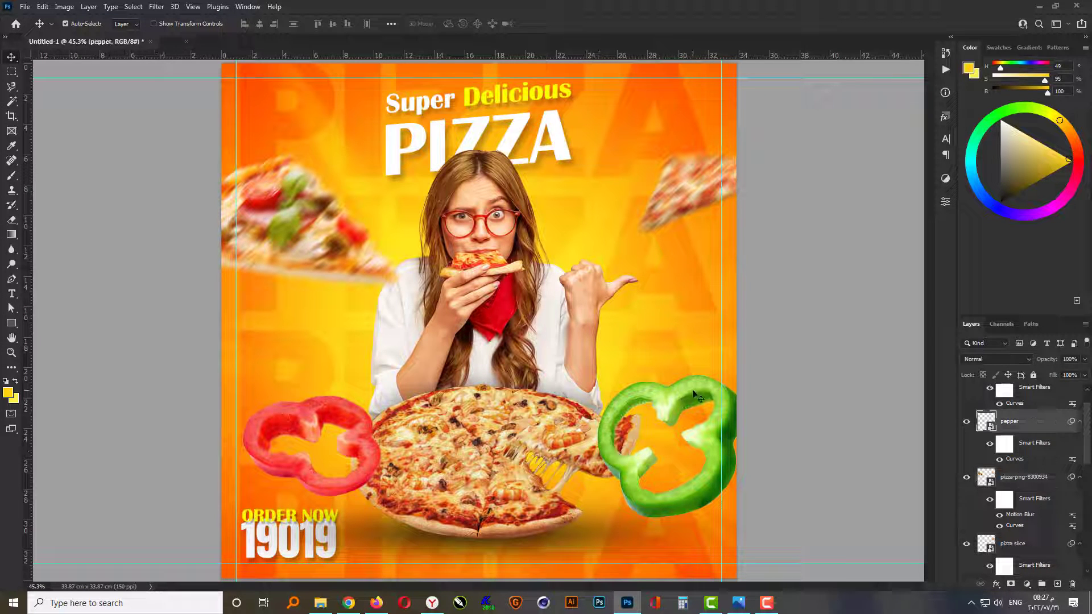
{"action": "left_click", "coordinate": [162, 8]}
{"action": "mouse_move", "coordinate": [188, 146]}
{"action": "left_click", "coordinate": [329, 218]}
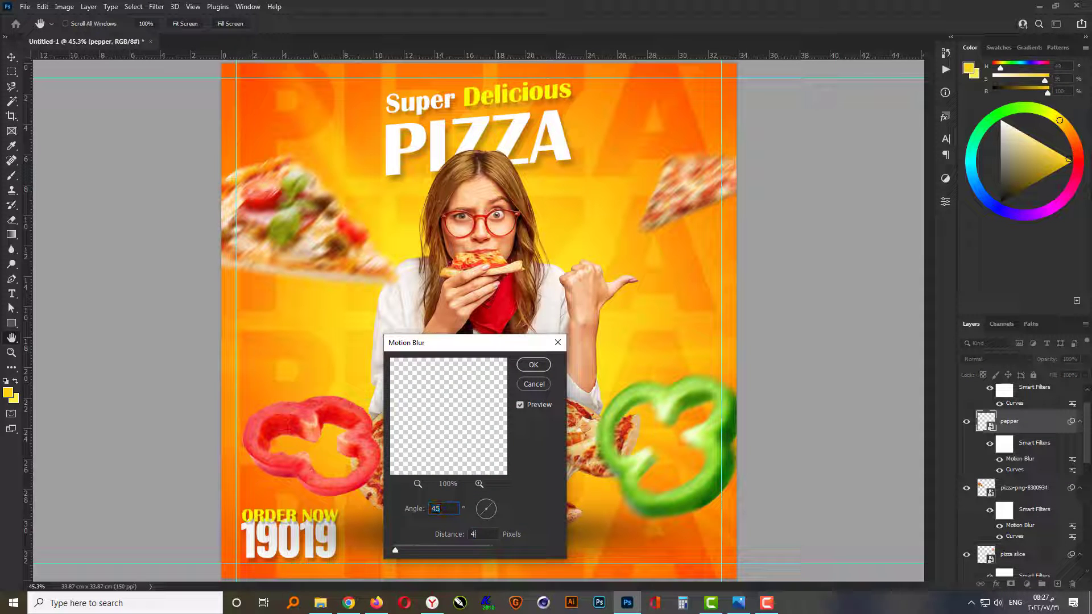
{"action": "key", "text": "Return"}
Apply Motion Blur to the pepper red layer with an angle of 45° and a distance of 40 pixels.
{"action": "left_click", "coordinate": [277, 466]}
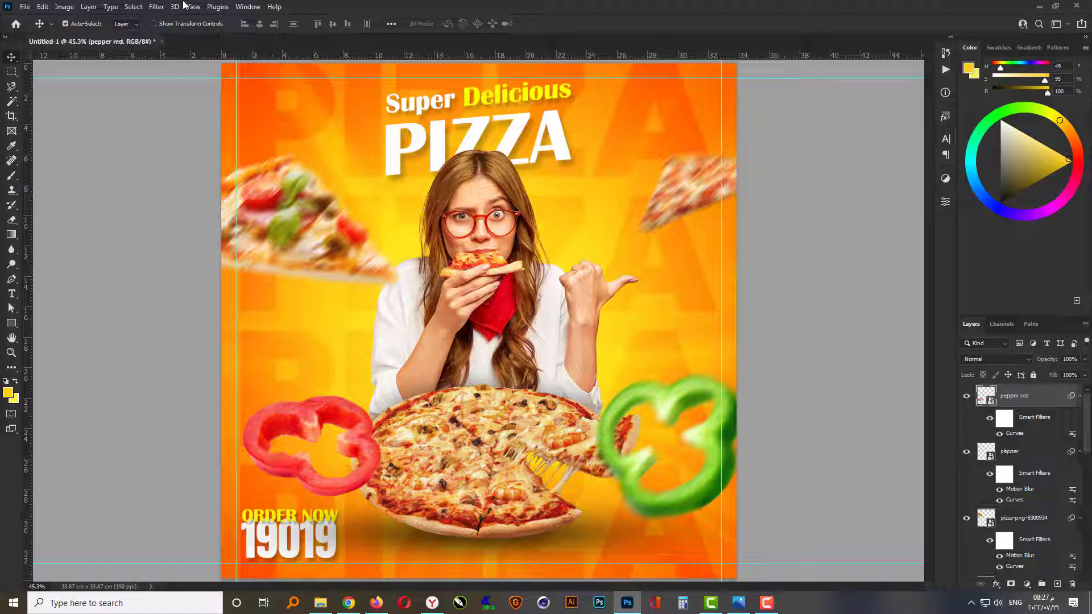
{"action": "left_click", "coordinate": [157, 7]}
{"action": "mouse_move", "coordinate": [195, 154]}
{"action": "left_click", "coordinate": [323, 216]}
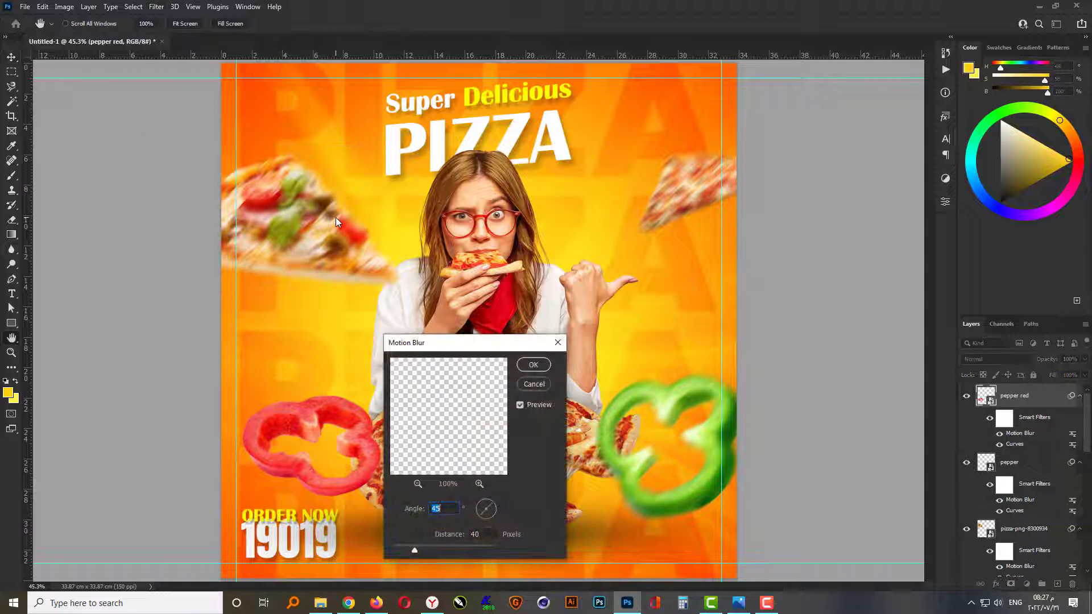
{"action": "left_click", "coordinate": [538, 367]}
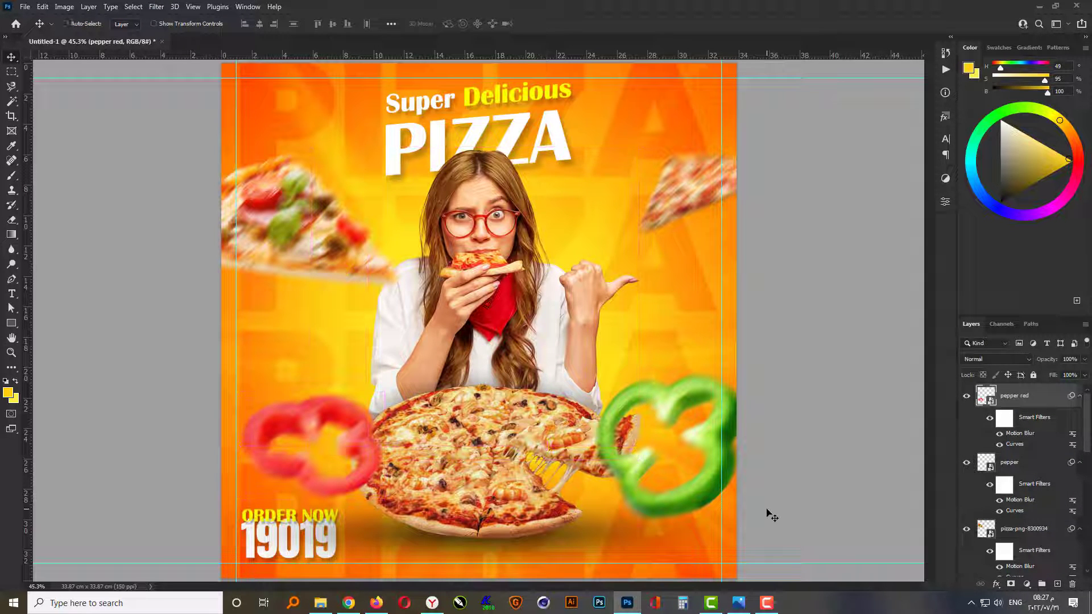
Review the whole poster in full-screen mode, fitted to the screen.
{"action": "key", "text": "f"}
{"action": "key", "text": "f"}
{"action": "key", "text": "ctrl+0"}
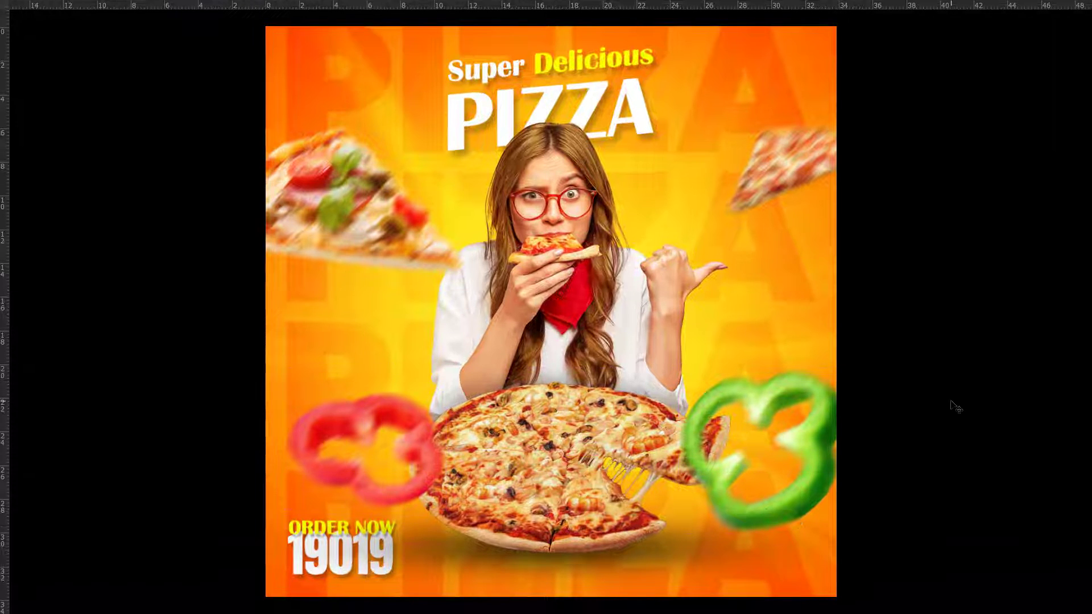